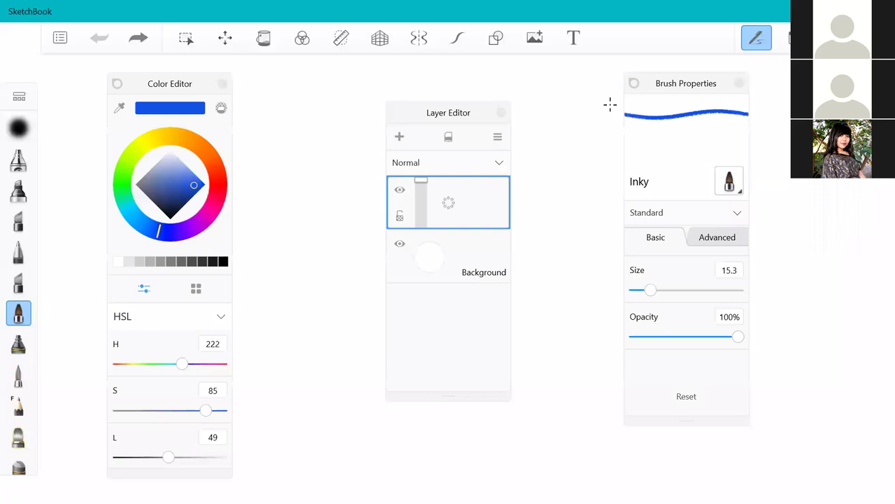
- Reduce the Inky brush size to 1.5 and collapse the Color Editor into its colour puck
key([)
key(bracketleft)
key(bracketleft)
key(bracketleft)
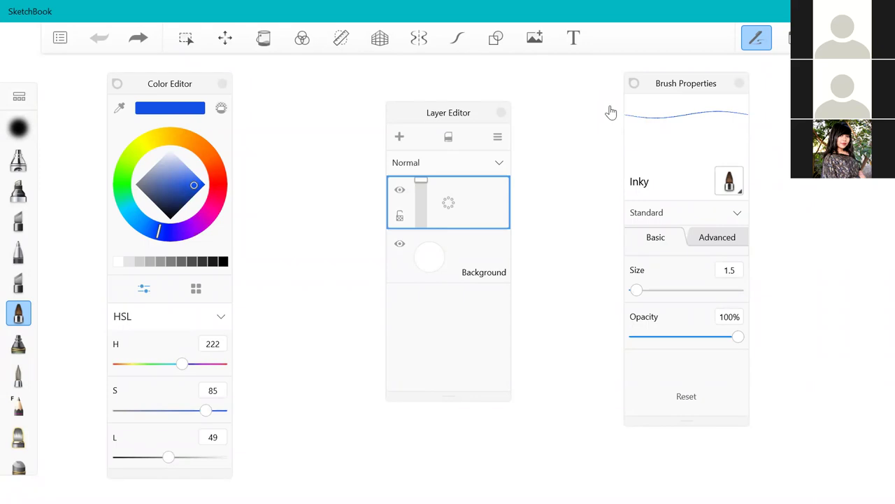
click(117, 83)
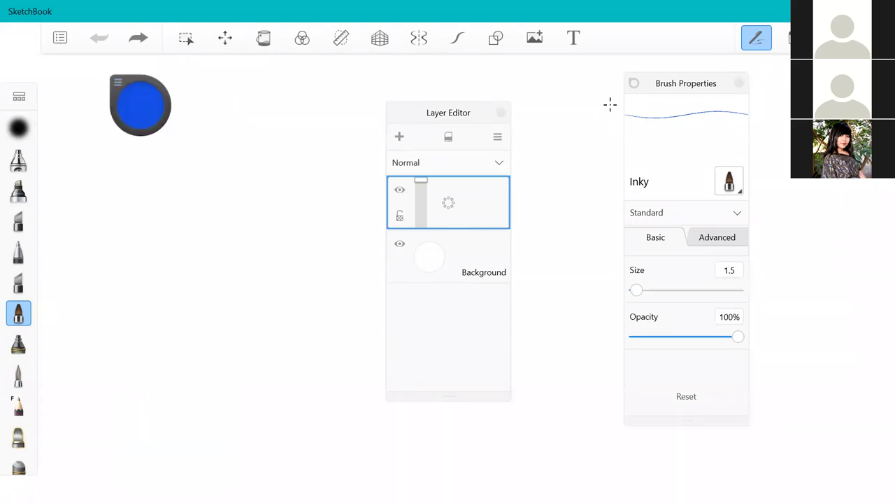
- Draw an arrow pointing up at the colour puck and handwrite the label "colour puck" beneath it
drag(174, 182, 161, 136)
drag(156, 146, 166, 139)
drag(170, 200, 175, 217)
drag(177, 191, 192, 199)
drag(195, 183, 207, 182)
drag(206, 175, 215, 166)
mouse_move(199, 215)
mouse_down()
mouse_move(211, 261)
mouse_move(223, 198)
mouse_move(241, 197)
mouse_move(234, 195)
mouse_up()
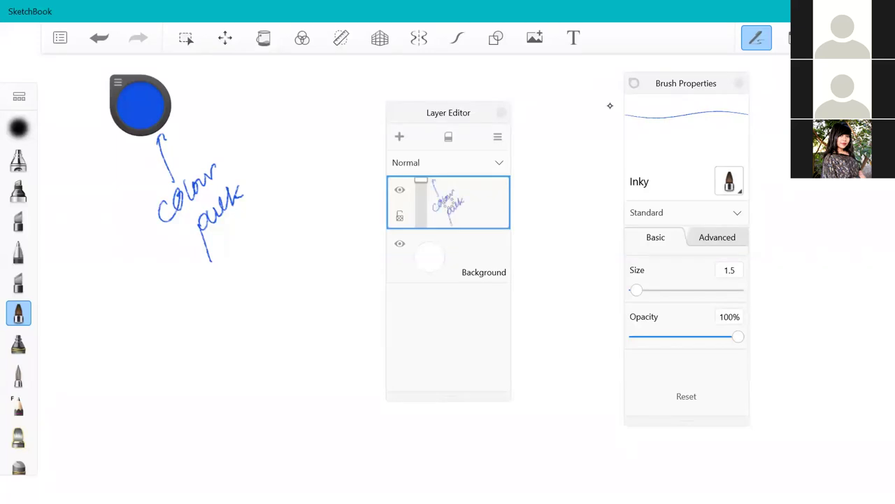
- Reposition the colour puck on the canvas and draw a wavy vertical line beside it
drag(119, 84, 120, 98)
mouse_move(176, 117)
mouse_down()
mouse_move(177, 139)
mouse_move(142, 123)
mouse_up()
drag(205, 96, 198, 158)
- Pick a lighter blue through the colour puck's wheel and draw three more wavy strokes beside the first one
mouse_move(120, 97)
mouse_down()
mouse_move(121, 121)
mouse_move(148, 119)
mouse_up()
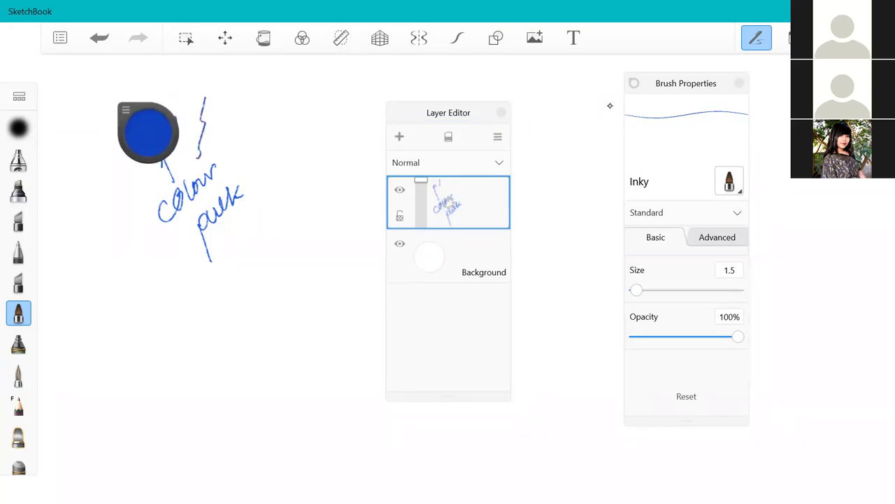
click(149, 121)
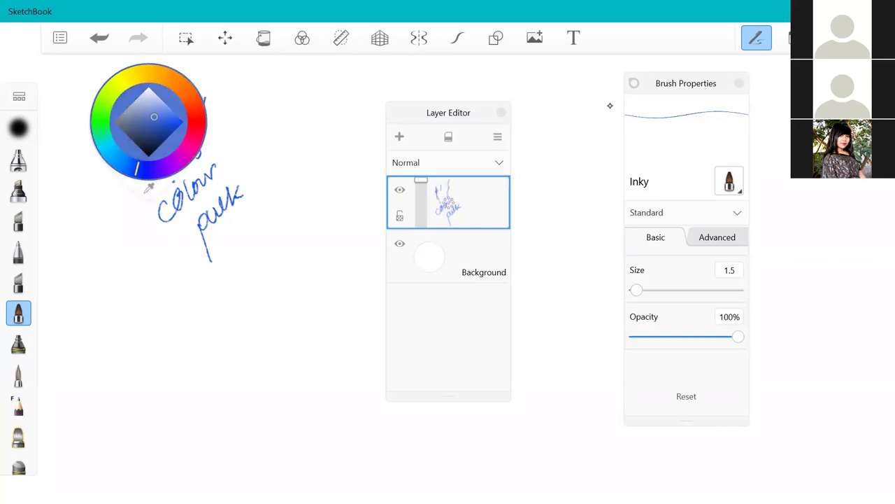
click(148, 120)
drag(226, 109, 222, 156)
drag(238, 110, 244, 159)
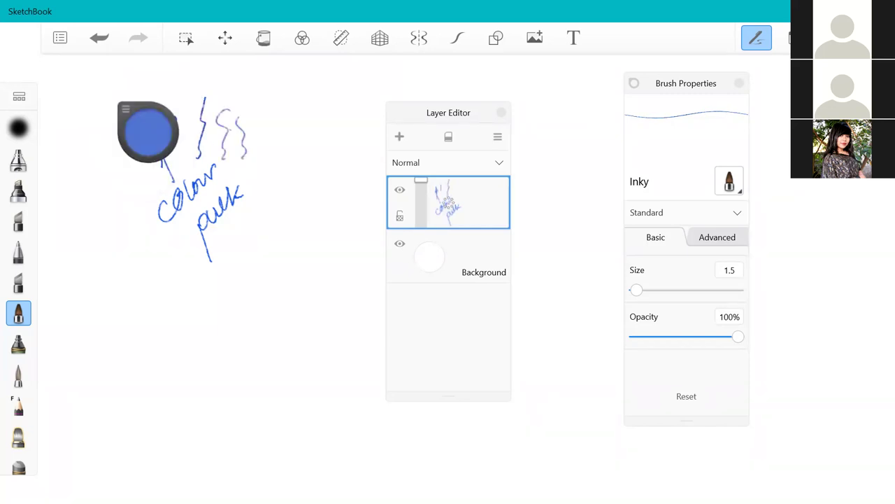
drag(251, 125, 263, 150)
- Expand the colour puck into the full Color Editor, close the editor and display it again
click(126, 109)
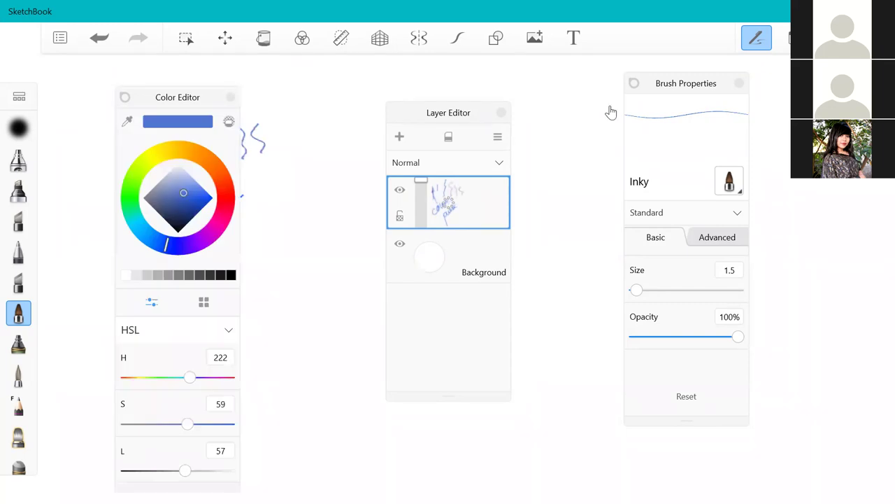
click(230, 97)
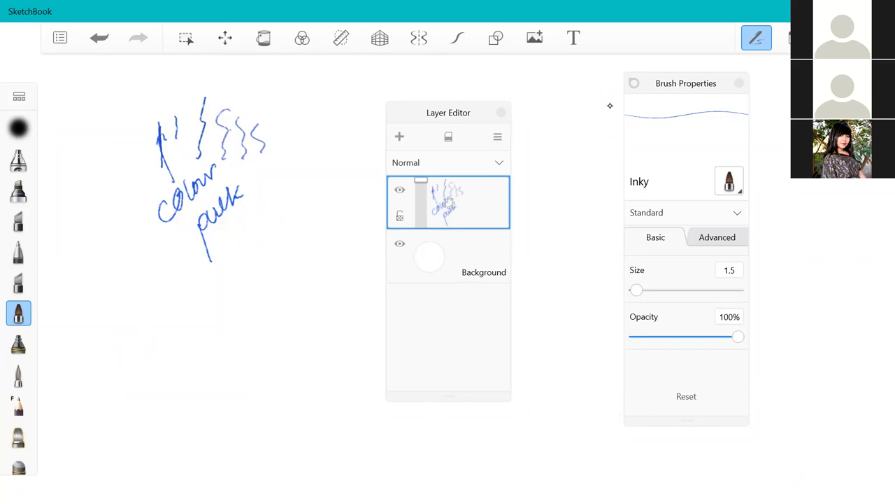
click(789, 37)
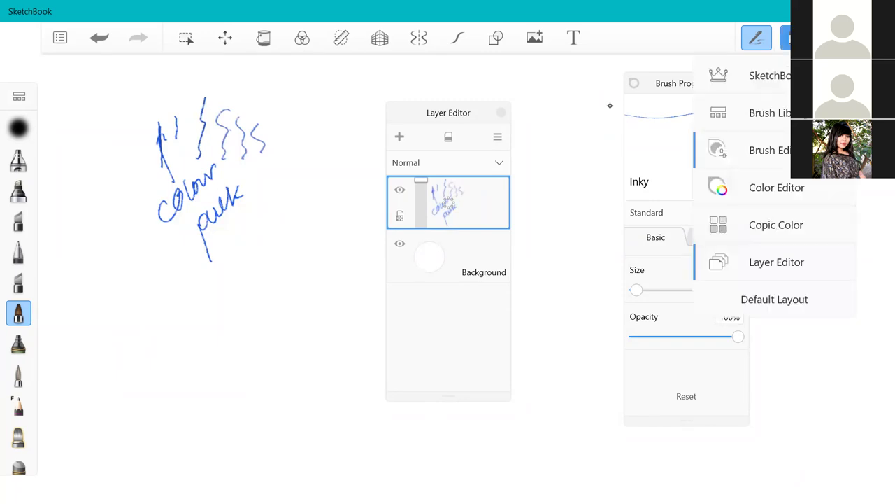
click(777, 188)
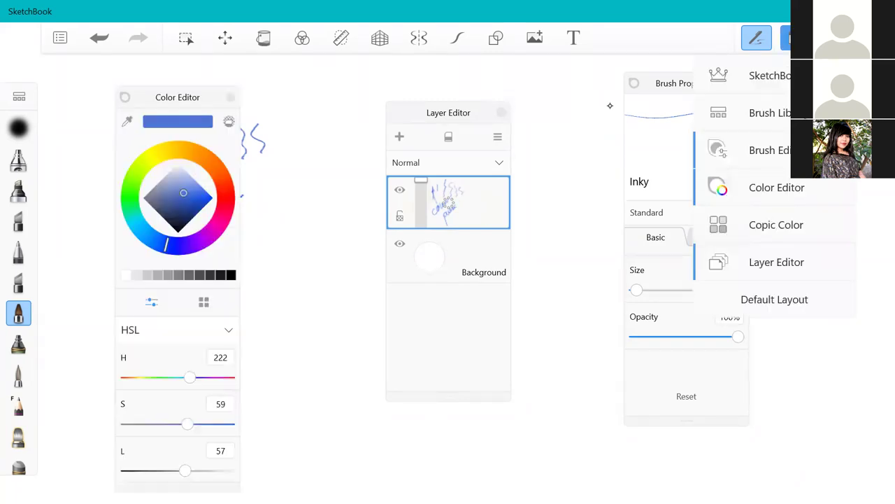
click(610, 105)
- Draw a check mark beside the Layer Editor and test strokes beside Brush Properties, changing the brush size to 12.7, 38.1 and 14.3
drag(529, 110, 565, 91)
drag(772, 108, 779, 245)
mouse_move(637, 290)
mouse_down()
mouse_move(724, 289)
mouse_move(648, 289)
mouse_up()
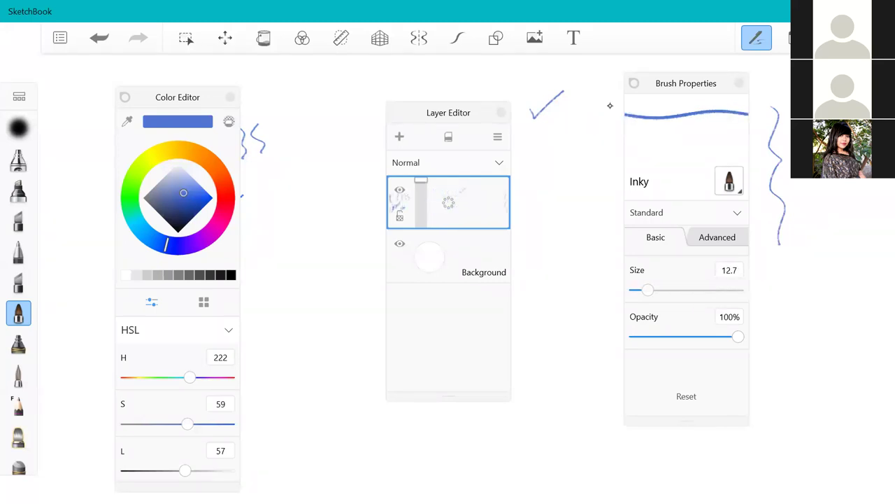
drag(824, 194, 810, 252)
drag(648, 289, 673, 289)
mouse_move(845, 198)
mouse_down()
mouse_move(833, 215)
mouse_move(840, 239)
mouse_up()
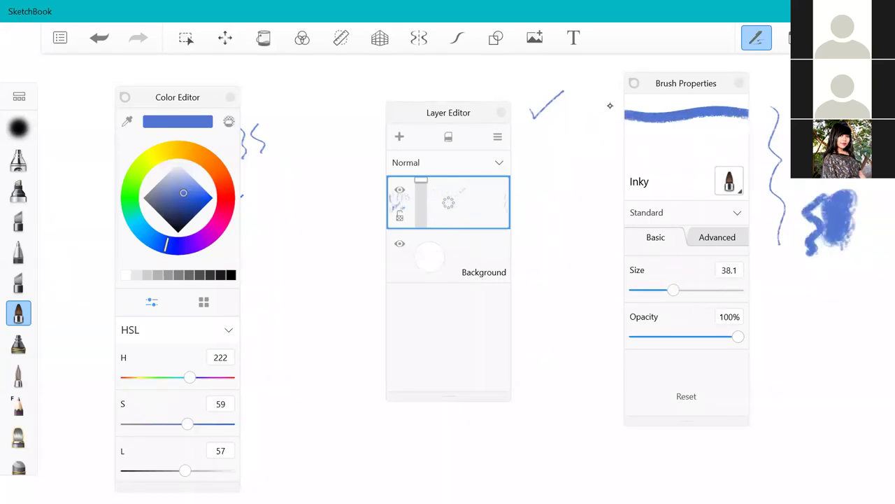
drag(673, 290, 650, 289)
drag(780, 238, 788, 281)
- Lower the brush opacity in stages from 65% to 10%, painting wavy comparison strokes below the Layer Editor
drag(738, 336, 702, 337)
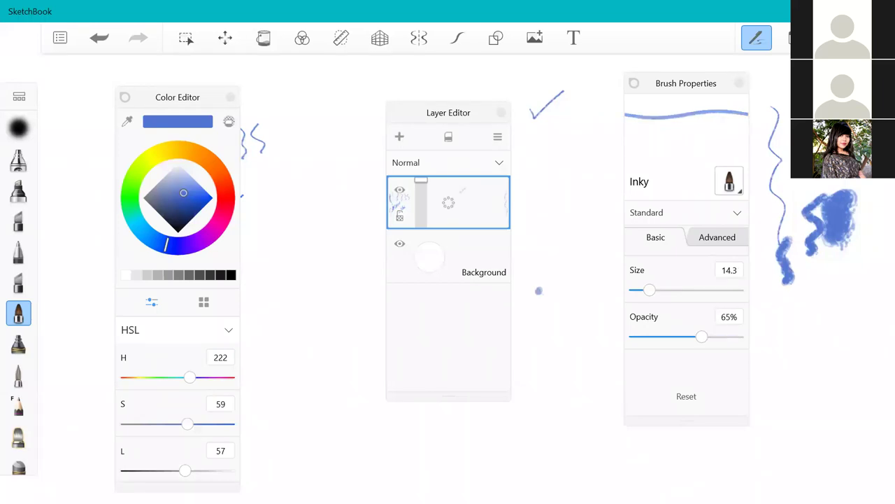
drag(540, 290, 517, 386)
drag(702, 336, 667, 337)
drag(560, 293, 544, 380)
drag(667, 337, 645, 337)
drag(581, 296, 579, 374)
drag(603, 299, 600, 355)
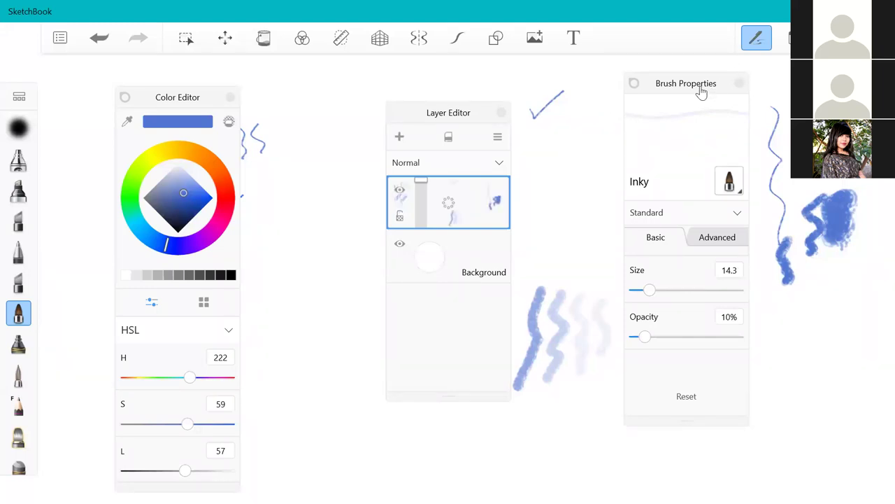
- Move the Brush Properties and Color Editor panels slightly farther apart
drag(701, 93, 710, 91)
drag(161, 99, 116, 89)
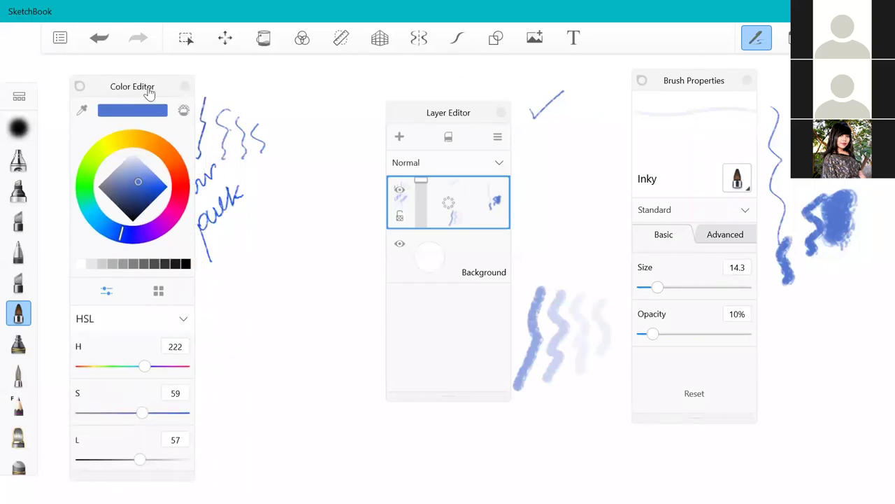
- Create a new 1920 x 1032 sketch and discard the unsaved test drawing
click(67, 37)
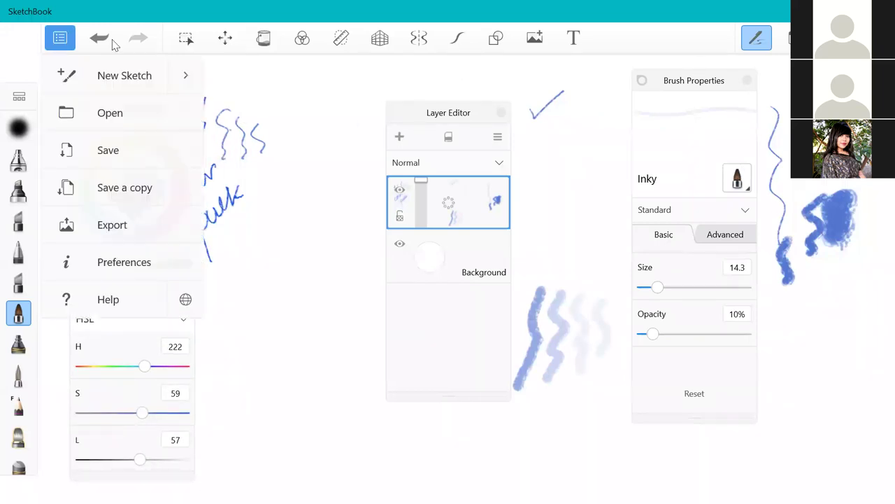
click(191, 74)
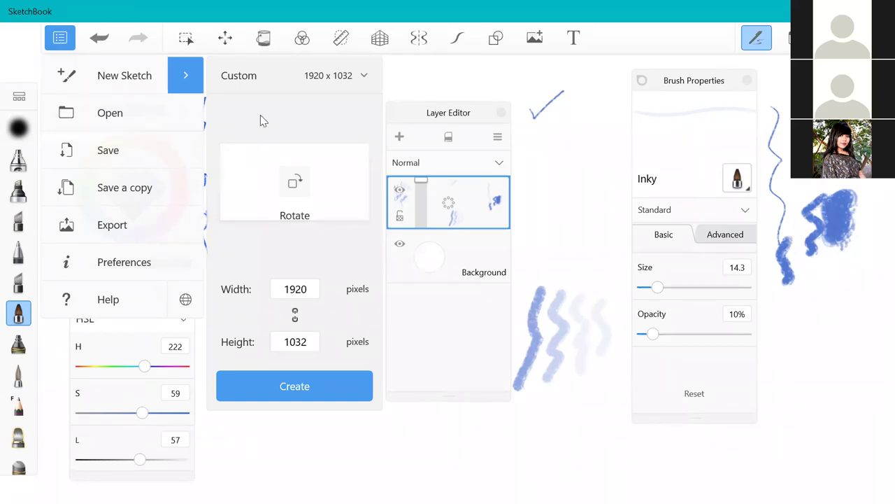
click(364, 77)
key(Return)
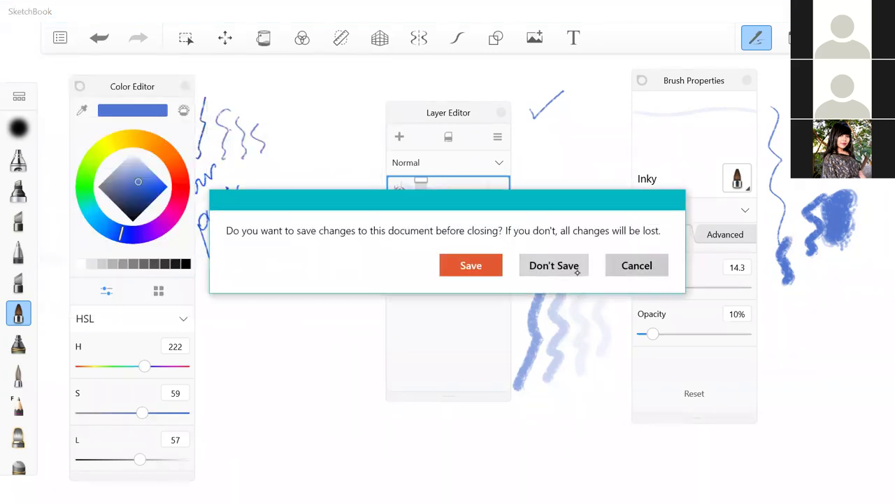
click(559, 261)
- Create a new square sketch with a width and height of 5000 pixels
key(ctrl+n)
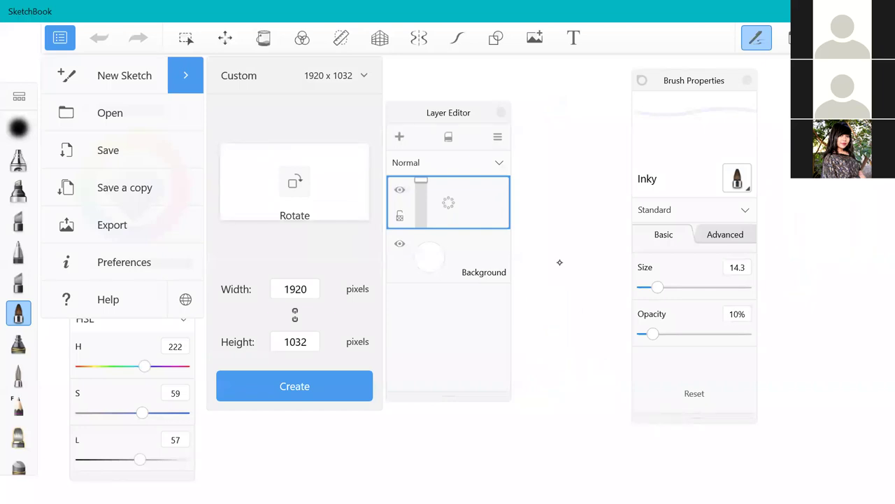
click(294, 288)
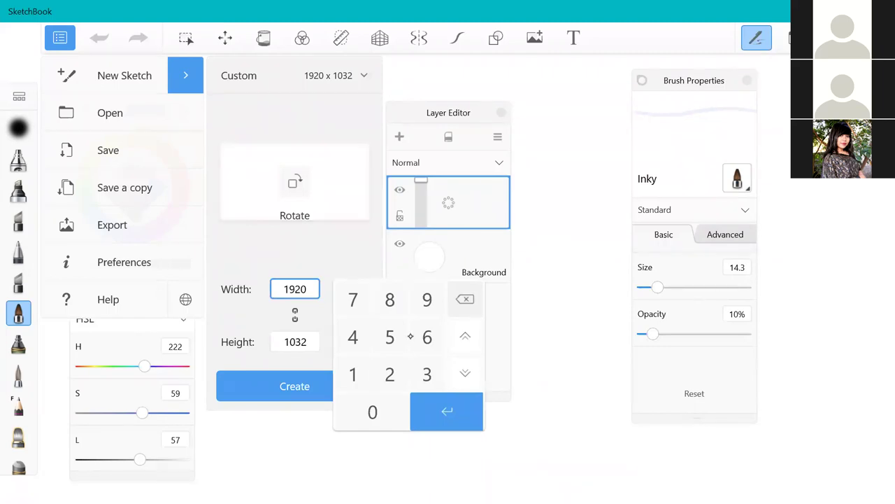
text(5000)
key(Tab)
text(5000)
key(Return)
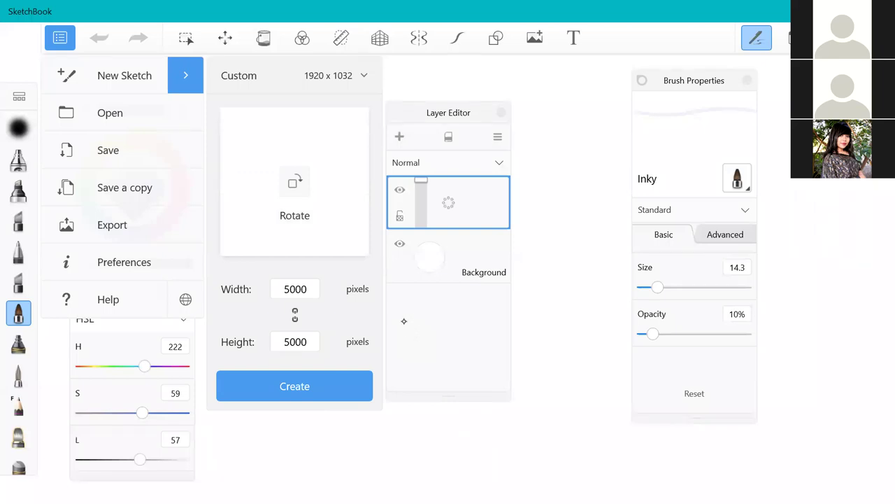
click(299, 382)
- Move the Layer Editor and Brush Properties panels off the canvas and fit the whole square canvas in view
drag(447, 125, 822, 135)
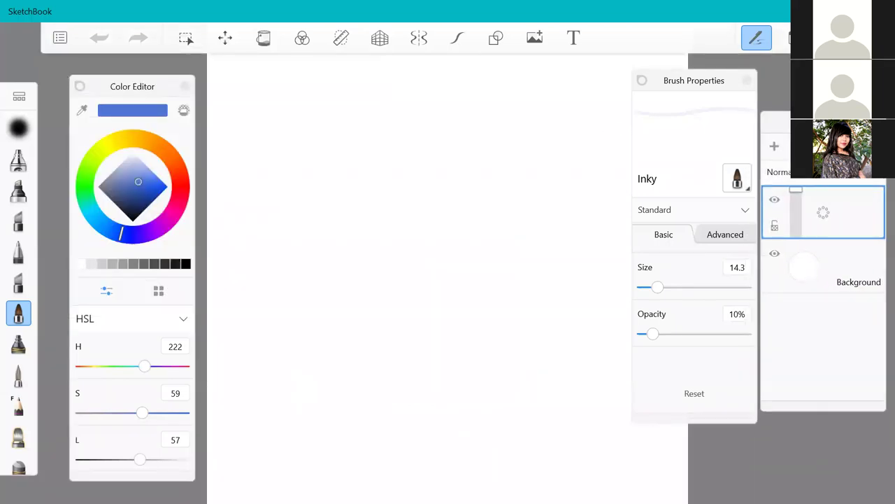
scroll(476, 136, down, 3)
scroll(506, 170, up, 2)
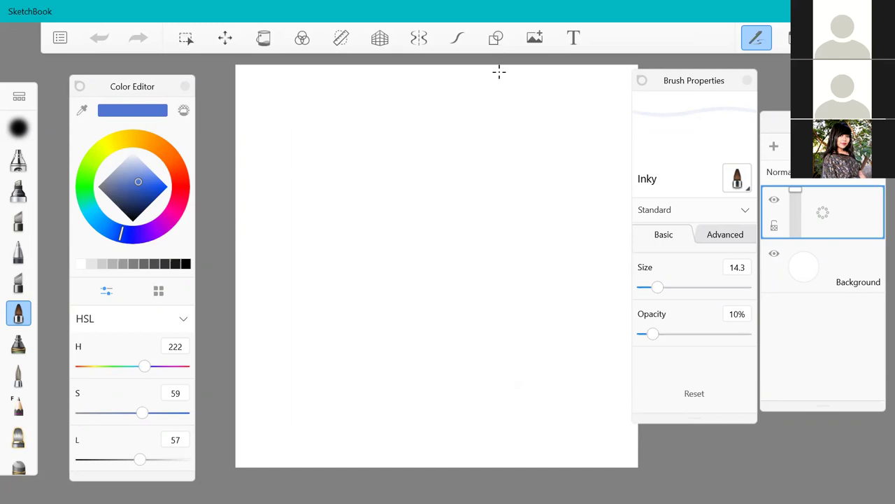
scroll(525, 124, up, 1)
scroll(524, 123, down, 1)
drag(685, 84, 699, 81)
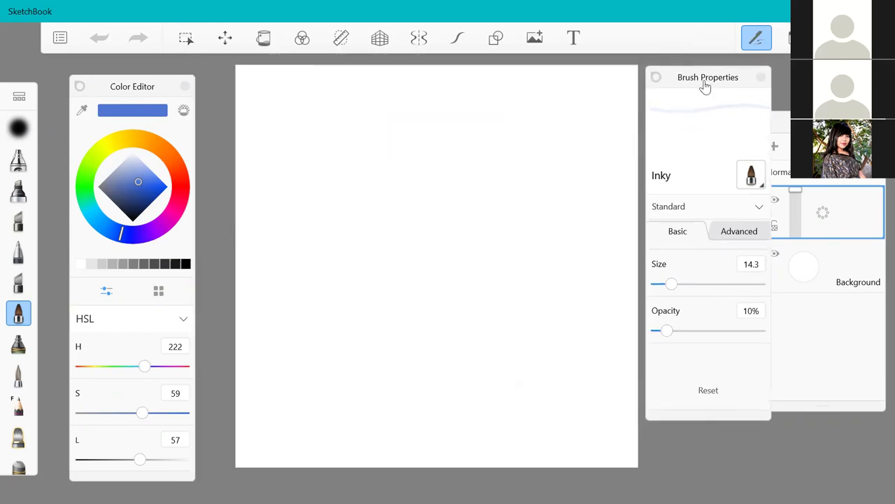
scroll(553, 89, up, 2)
scroll(553, 89, down, 2)
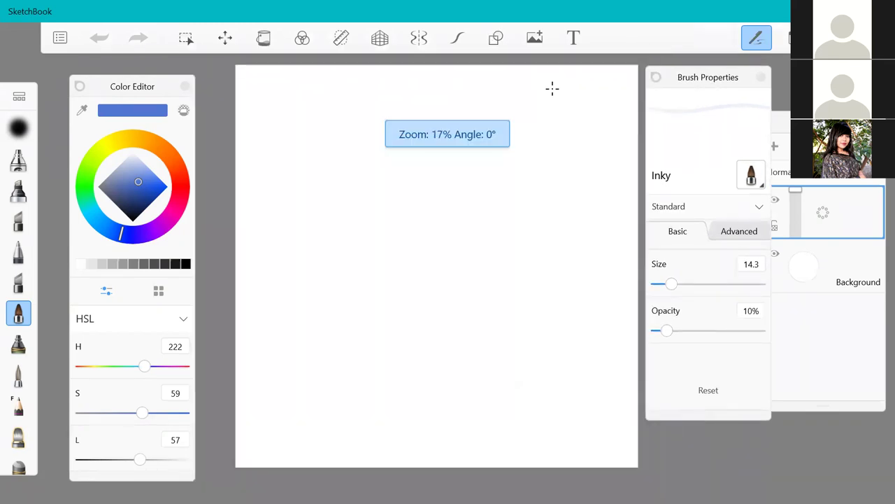
- Draw a large circle around the canvas centre and a smaller one inside it, in dark navy (HSL 222, 100, 11) at 100% opacity
click(498, 41)
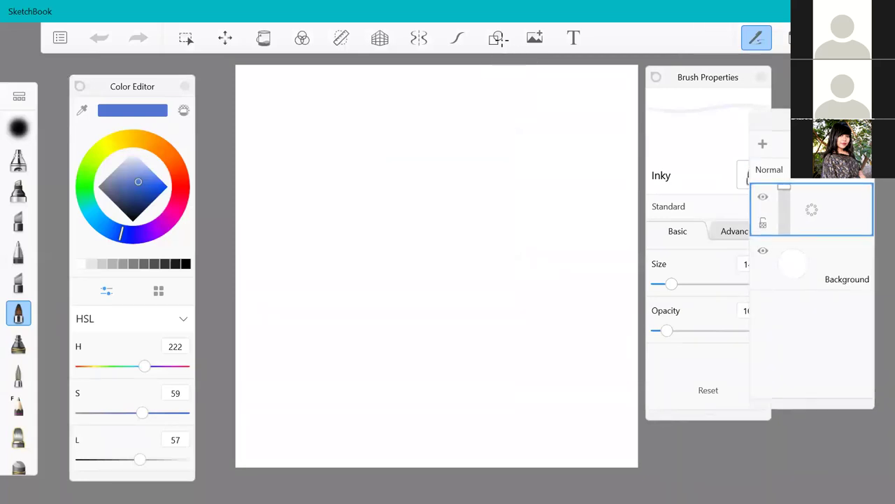
drag(143, 209, 139, 214)
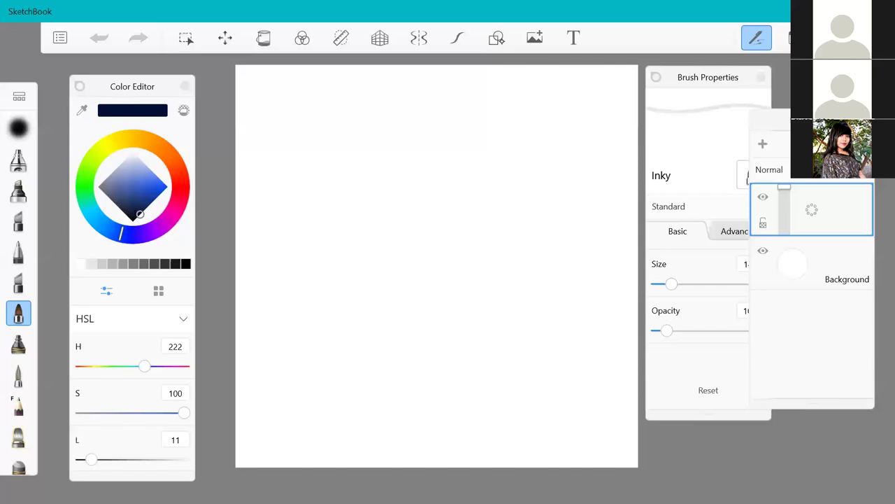
click(496, 38)
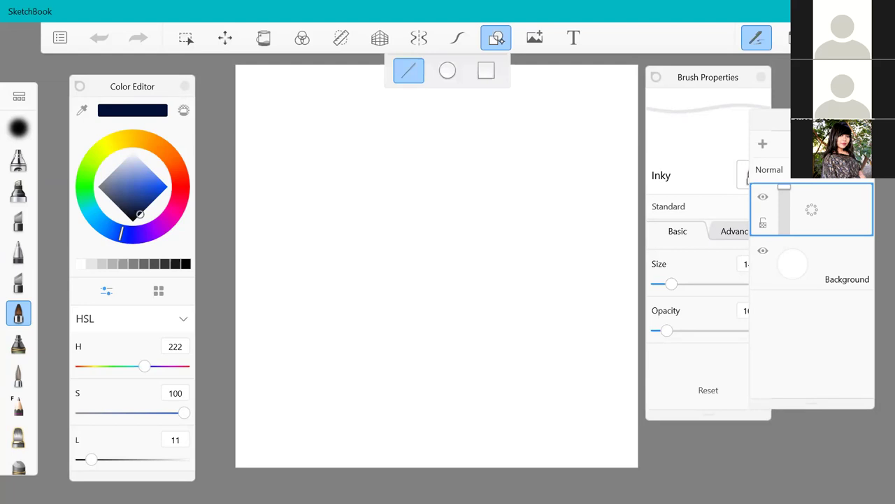
click(447, 70)
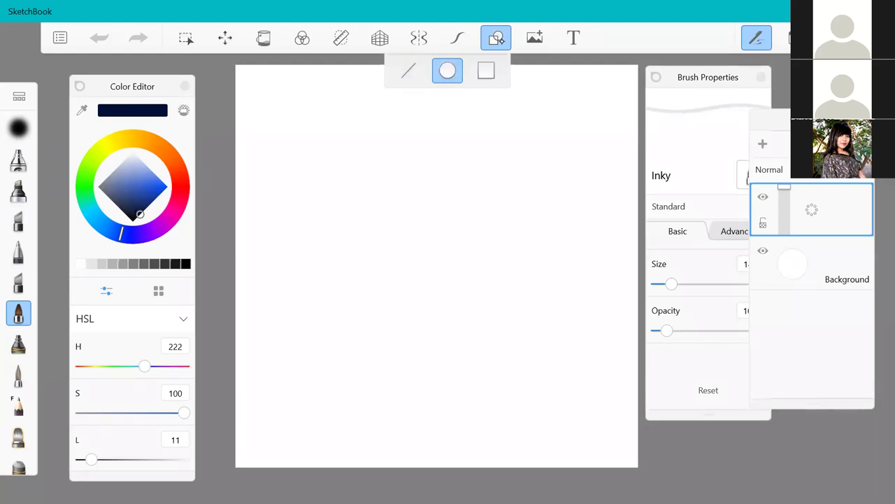
drag(667, 330, 760, 330)
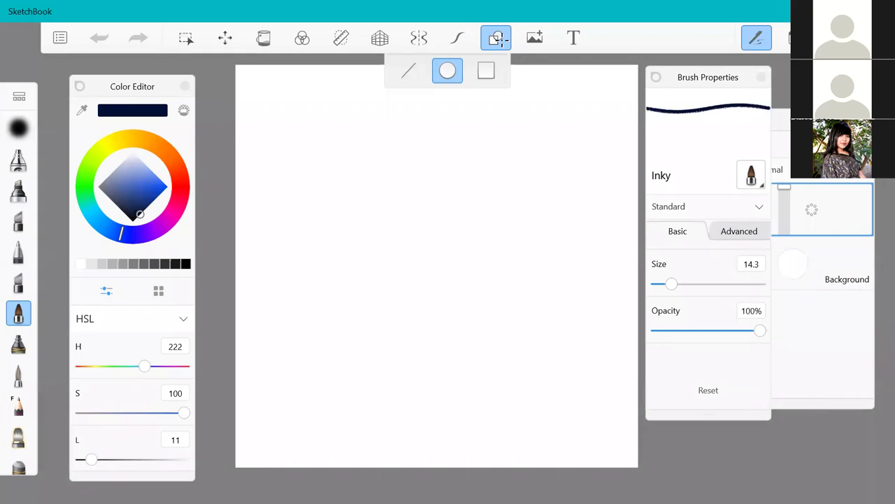
drag(330, 152, 565, 390)
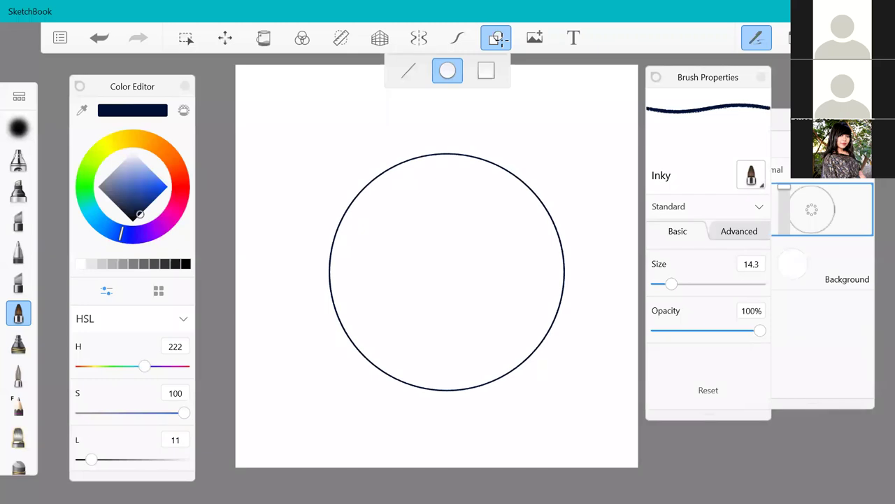
drag(410, 247, 491, 329)
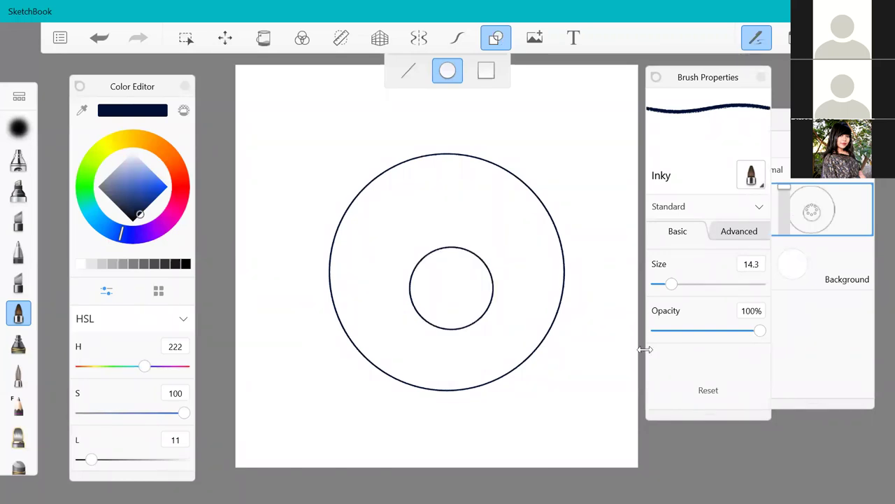
- Transform the layer to shift both circles slightly up and to the left on the canvas
click(228, 38)
drag(462, 235, 459, 217)
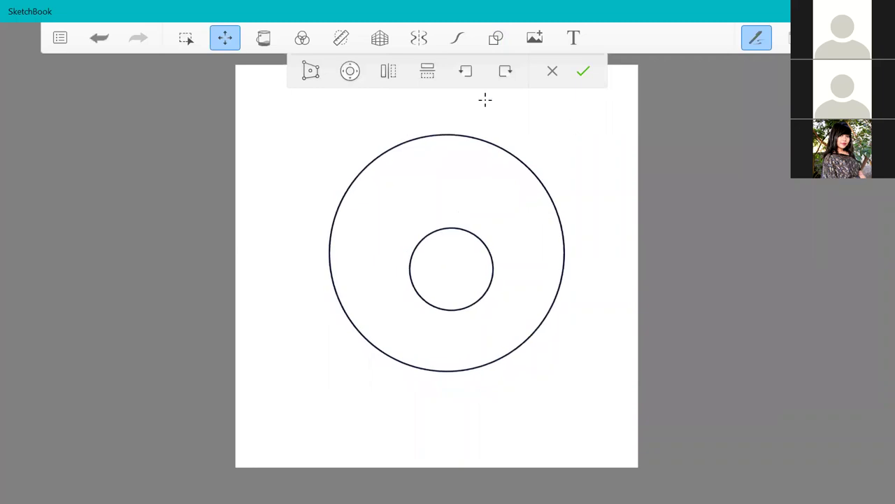
drag(508, 152, 494, 172)
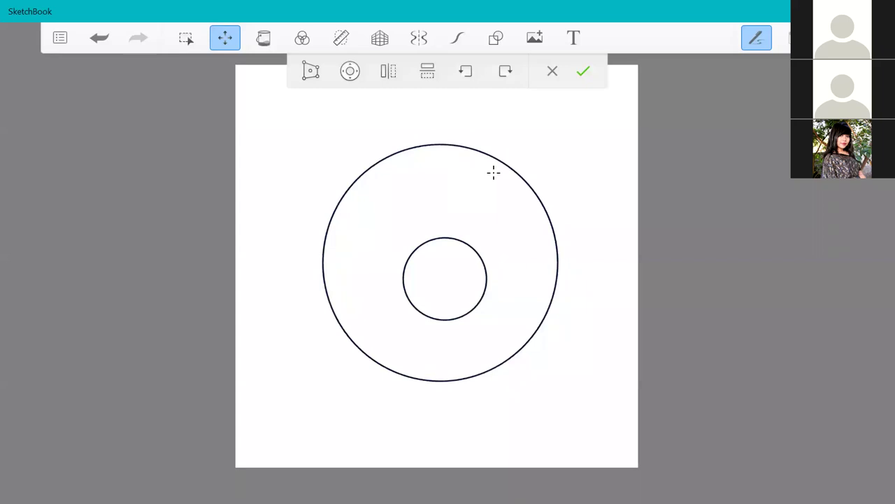
click(585, 71)
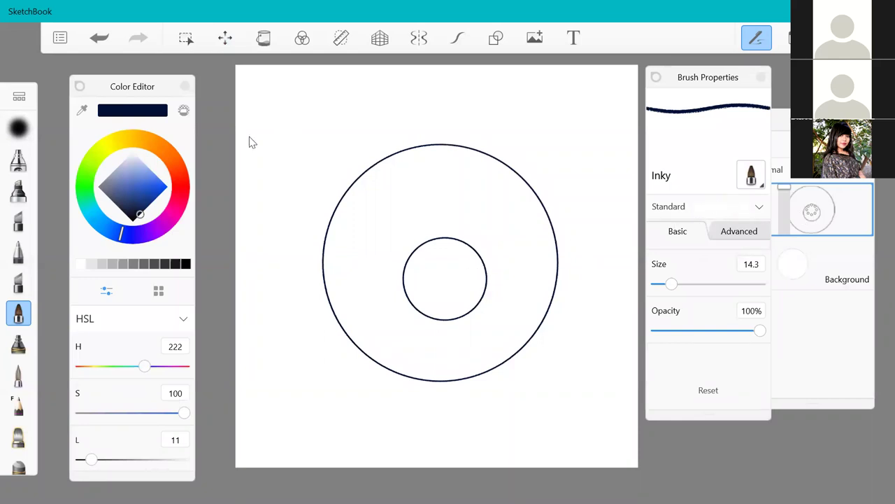
- Lasso-select the small inner circle and shift it up so it sits centred inside the large circle
click(188, 41)
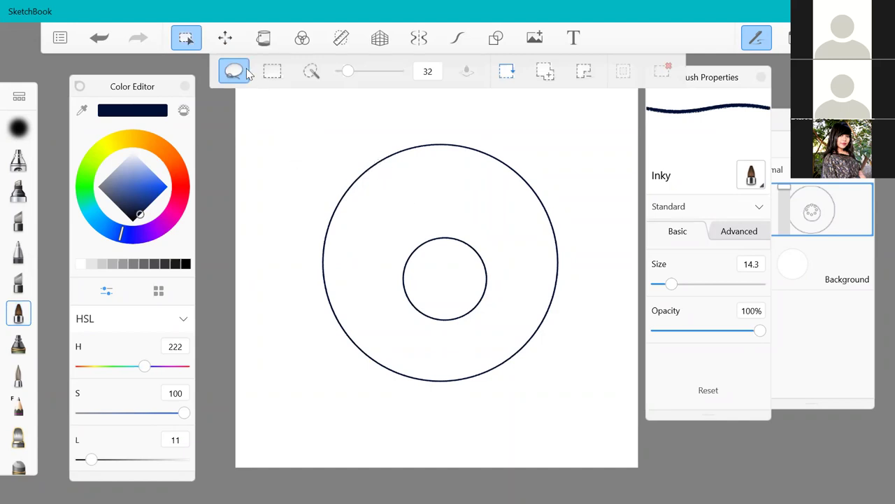
mouse_move(401, 219)
mouse_down()
mouse_move(370, 275)
mouse_move(386, 324)
mouse_move(414, 347)
mouse_move(482, 343)
mouse_move(528, 278)
mouse_move(506, 222)
mouse_move(413, 211)
mouse_up()
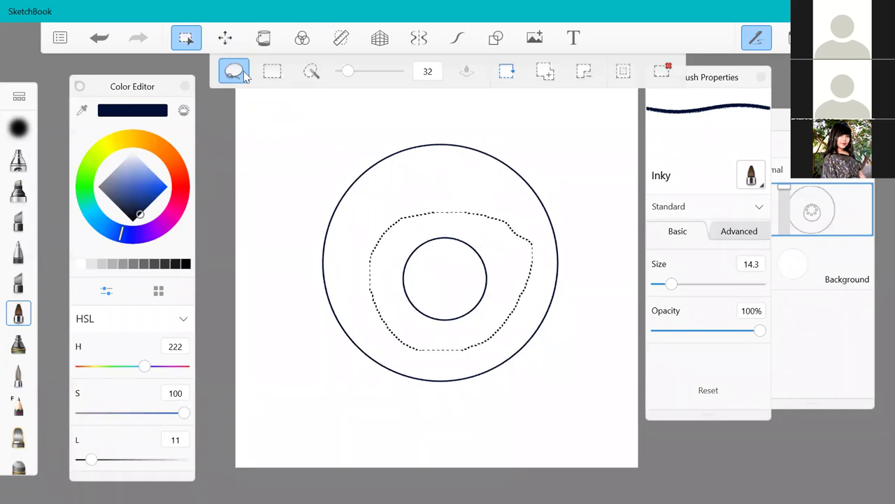
click(225, 39)
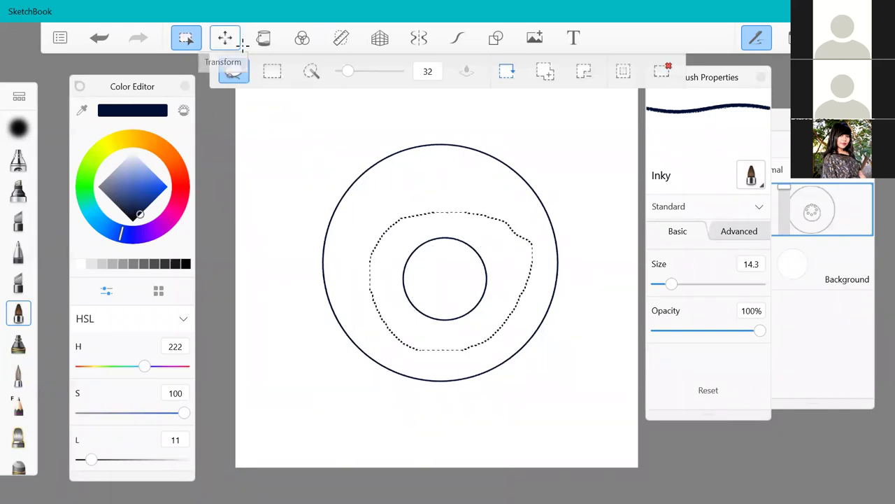
mouse_move(452, 286)
mouse_down()
mouse_move(443, 252)
mouse_move(451, 272)
mouse_up()
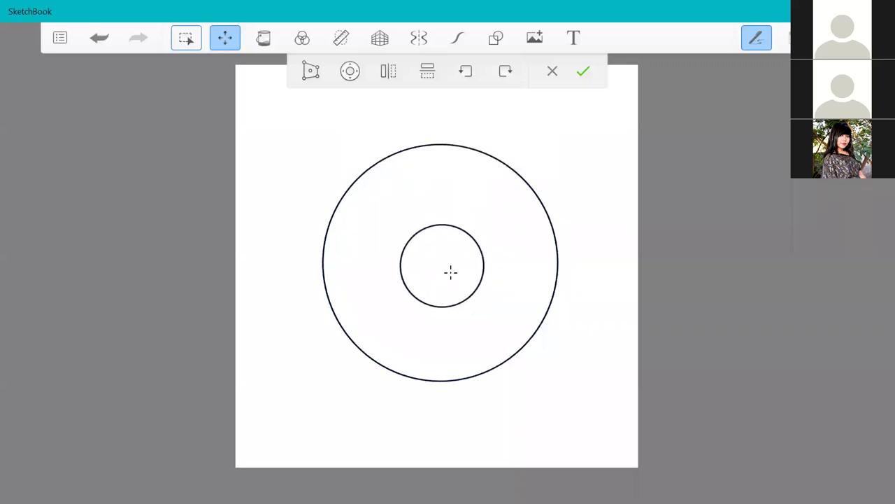
click(585, 72)
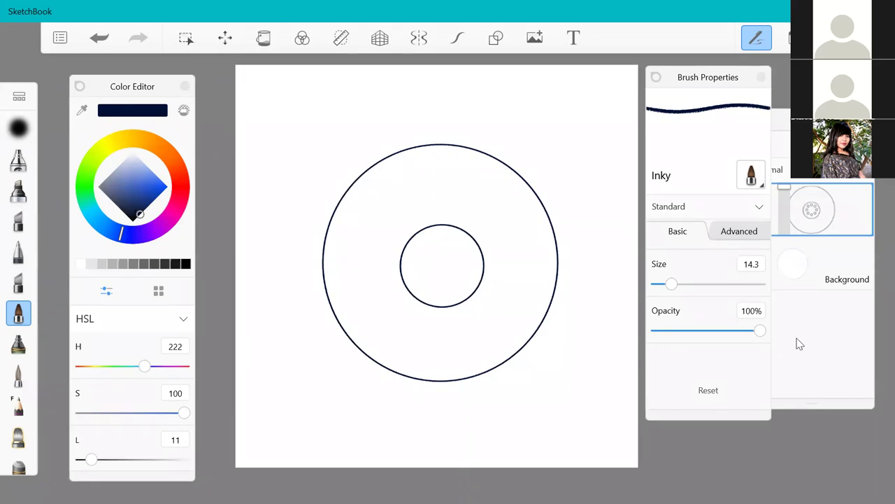
- Lower the circles layer's opacity until its lines look light grey, and add a new layer above it
mouse_move(765, 191)
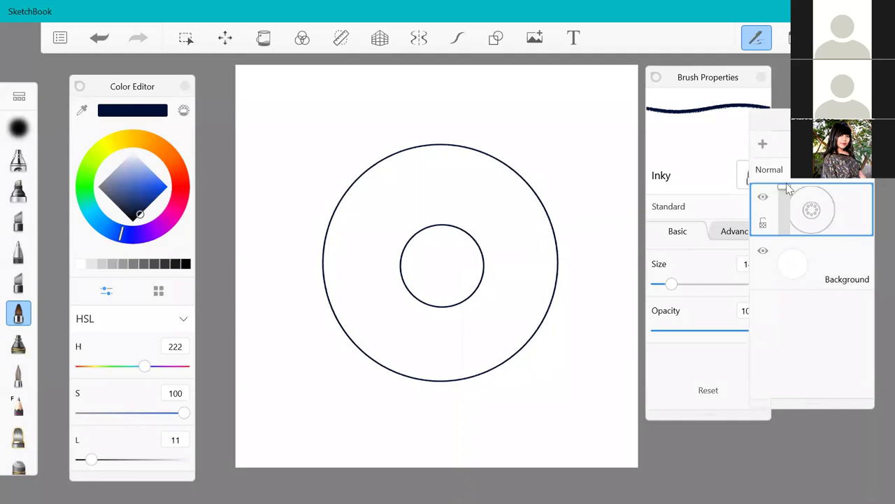
drag(789, 199, 789, 224)
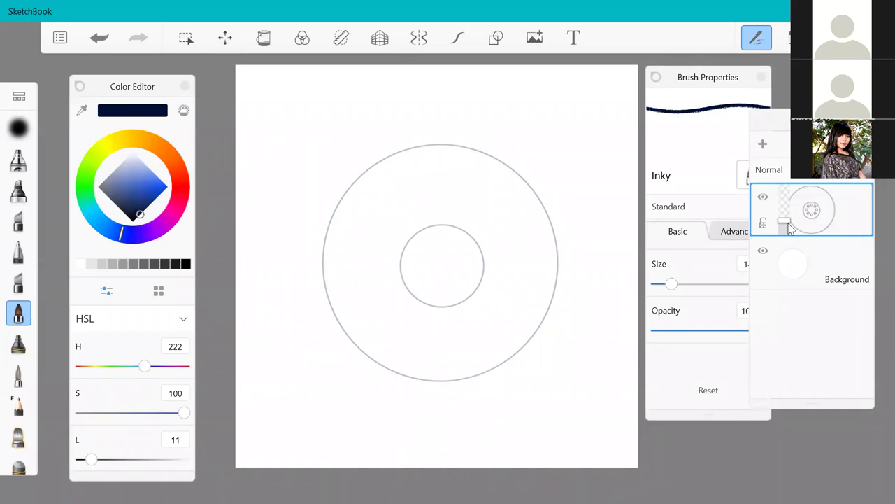
click(763, 147)
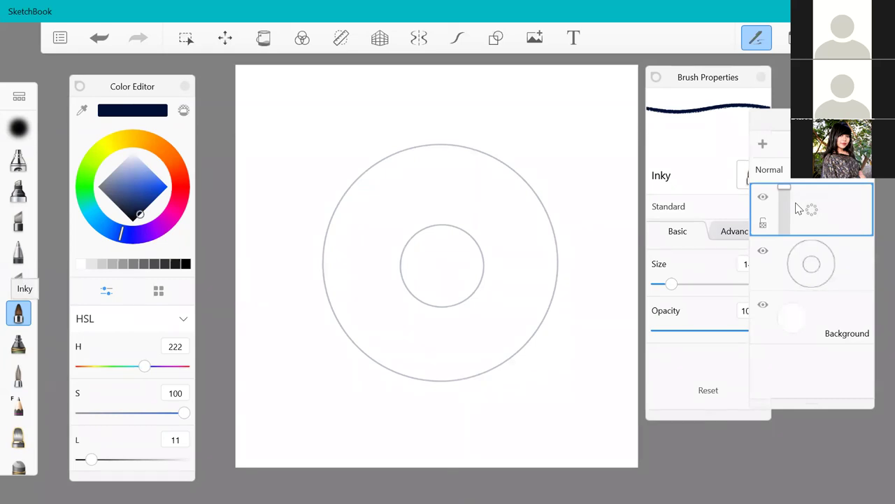
- Reduce the Inky brush size to 3.8
key([)
key([)
key([)
key([)
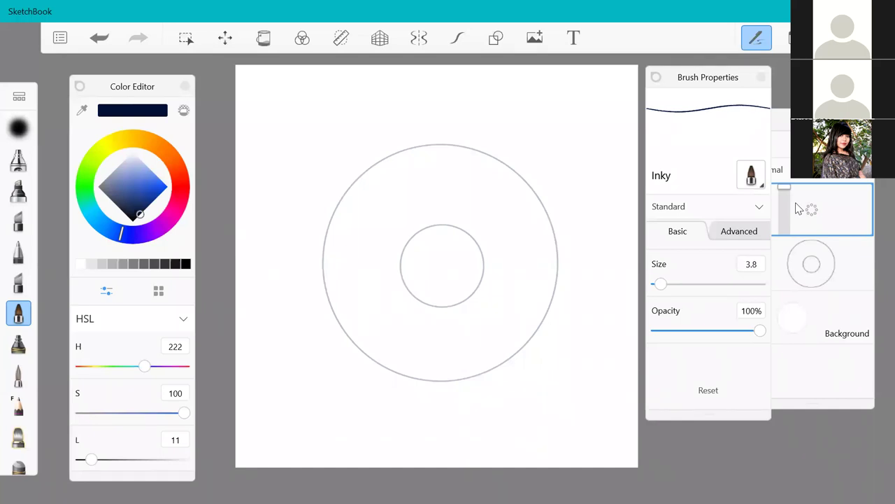
scroll(18, 294, down, 5)
scroll(18, 294, up, 2)
click(769, 113)
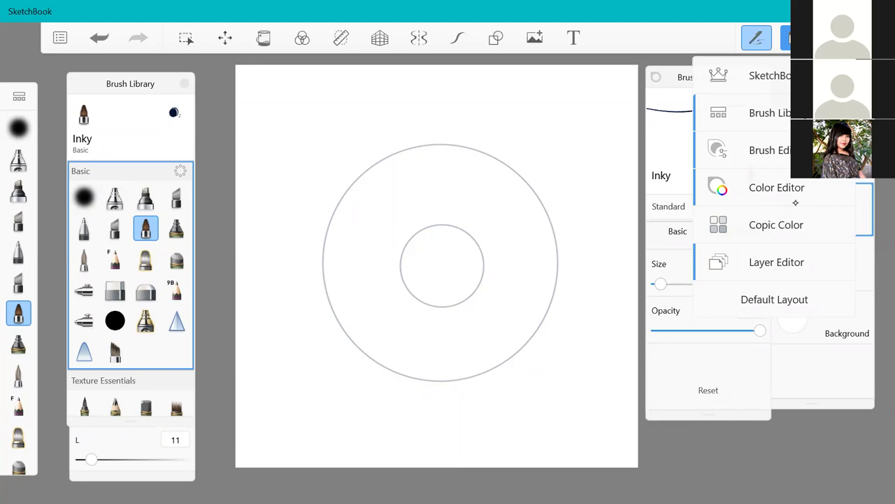
click(796, 202)
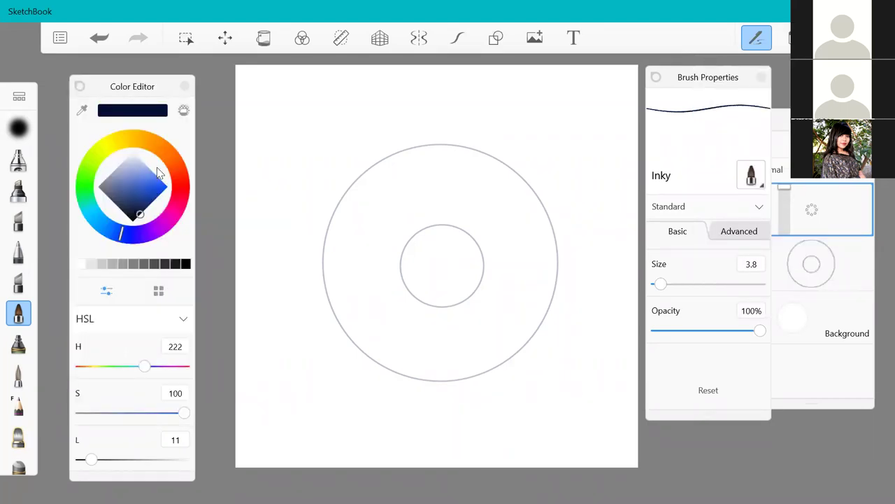
click(782, 227)
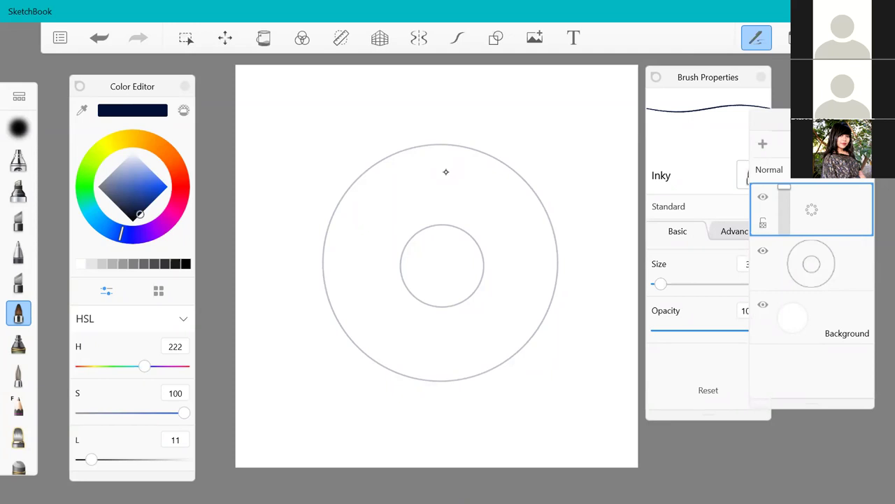
- Set the brush colour to orange with HSL values 34, 78, 54
scroll(514, 254, up, 2)
scroll(513, 254, down, 1)
scroll(514, 254, up, 1)
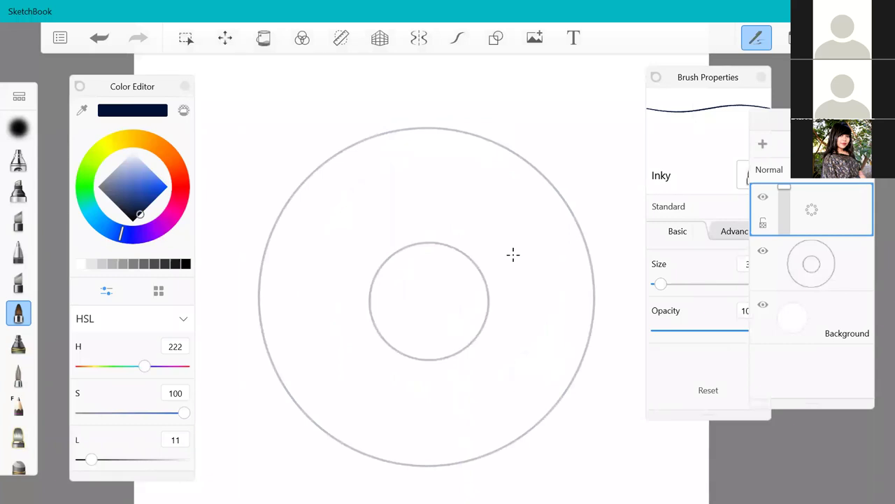
drag(165, 152, 157, 144)
mouse_move(149, 180)
mouse_down()
mouse_move(151, 192)
mouse_move(150, 183)
mouse_up()
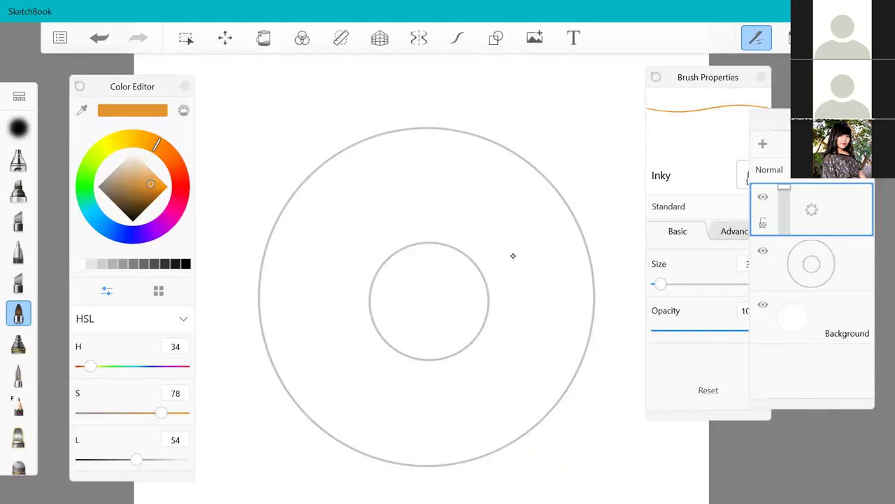
click(812, 263)
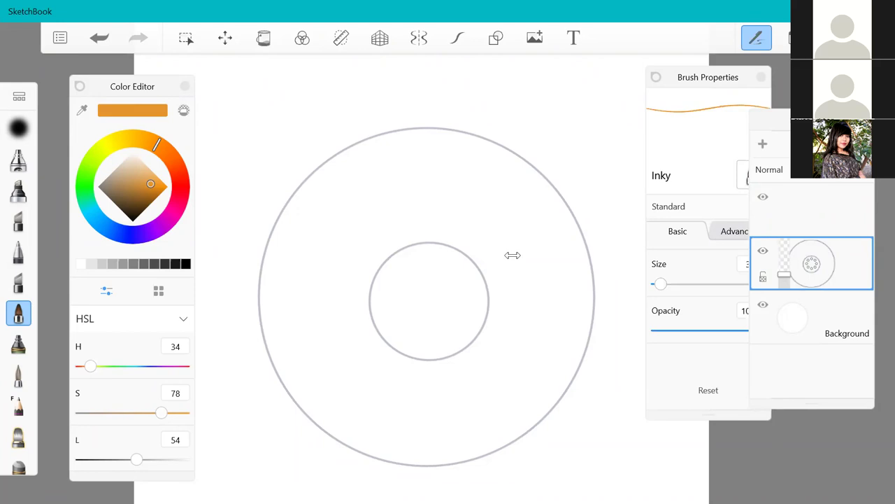
key(ctrl+z)
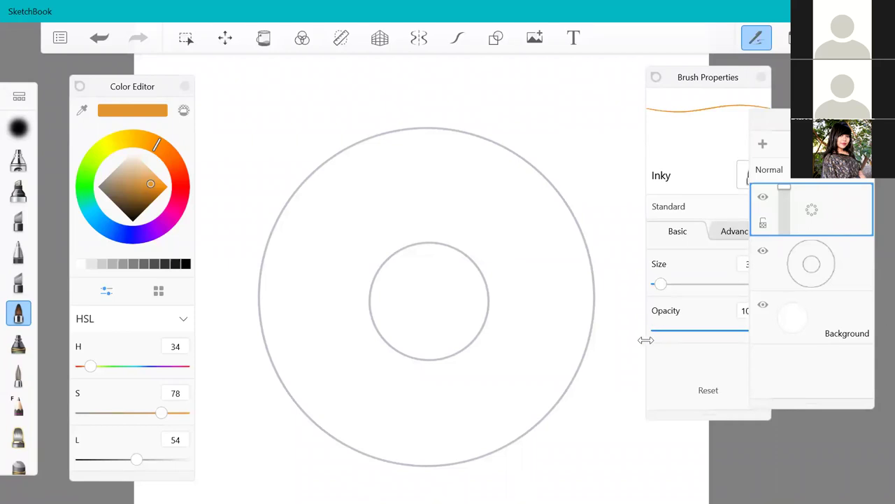
scroll(566, 376, down, 2)
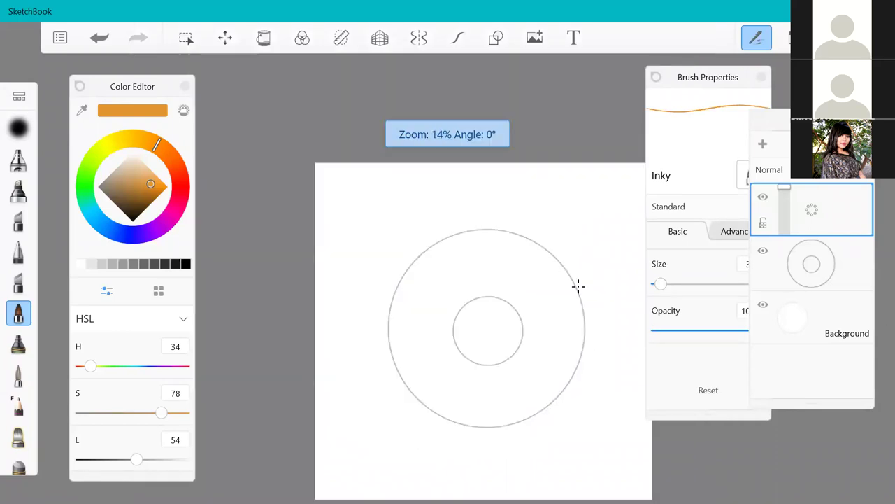
scroll(496, 416, up, 4)
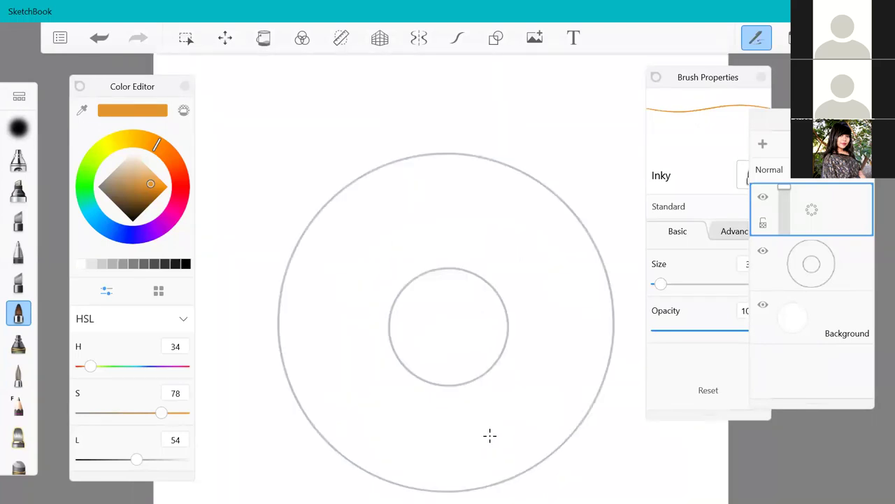
key(ctrl+z)
- Set the Inky brush size to 22.6, and try freehand orange strokes around the large circle, undoing each one
drag(661, 283, 670, 284)
drag(575, 136, 580, 173)
key(ctrl+z)
drag(556, 109, 571, 147)
key(ctrl+z)
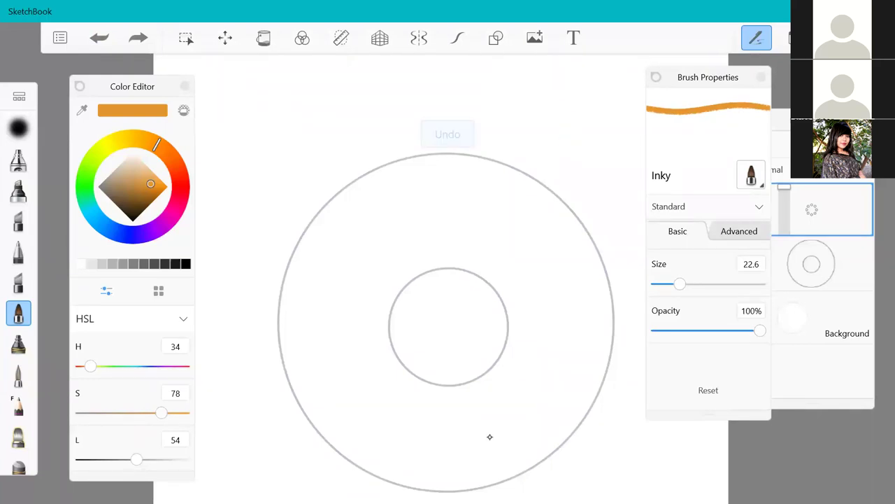
mouse_move(283, 293)
mouse_down()
mouse_move(323, 203)
mouse_move(363, 175)
mouse_move(424, 156)
mouse_up()
key(ctrl+z)
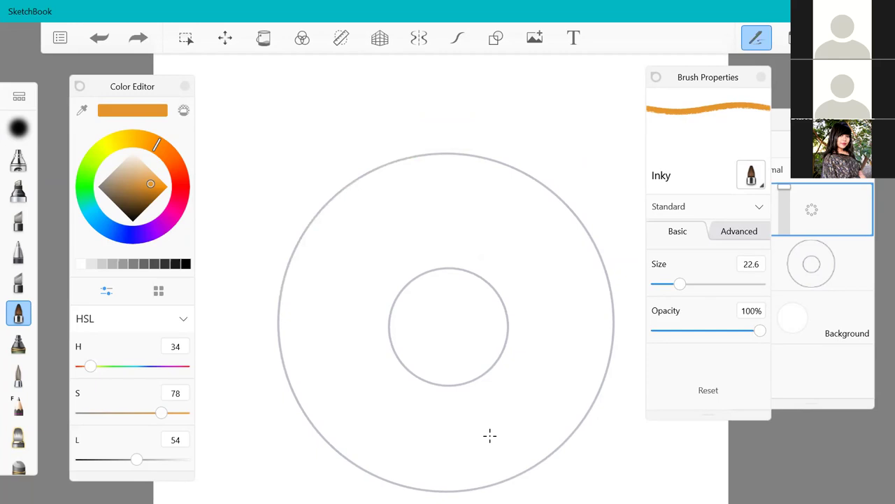
- Draw wavy and straight orange test strokes with Predictive Stroke on, plus two short strokes with it off
click(459, 41)
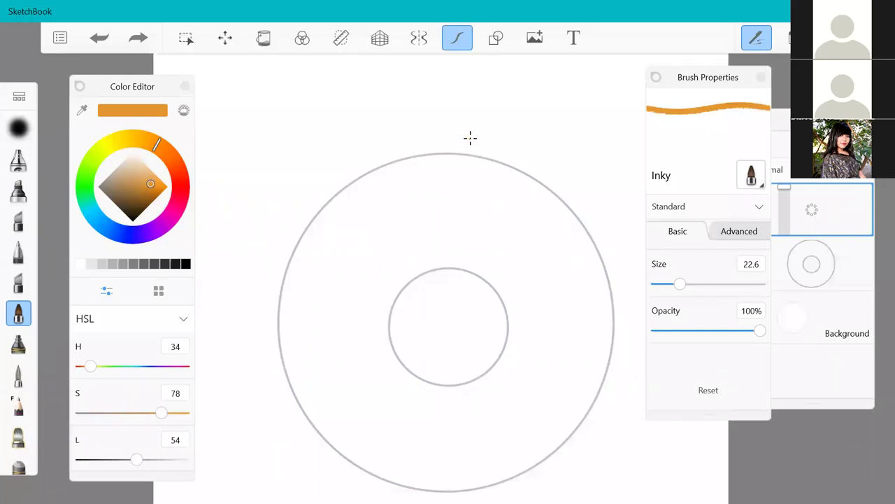
mouse_move(226, 216)
mouse_down()
mouse_move(326, 149)
mouse_move(372, 158)
mouse_up()
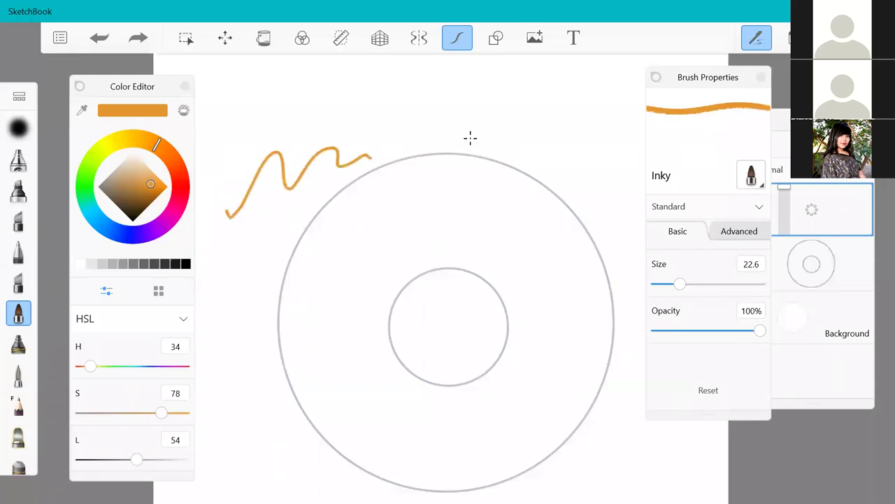
mouse_move(233, 232)
mouse_down()
mouse_move(272, 185)
mouse_move(382, 189)
mouse_up()
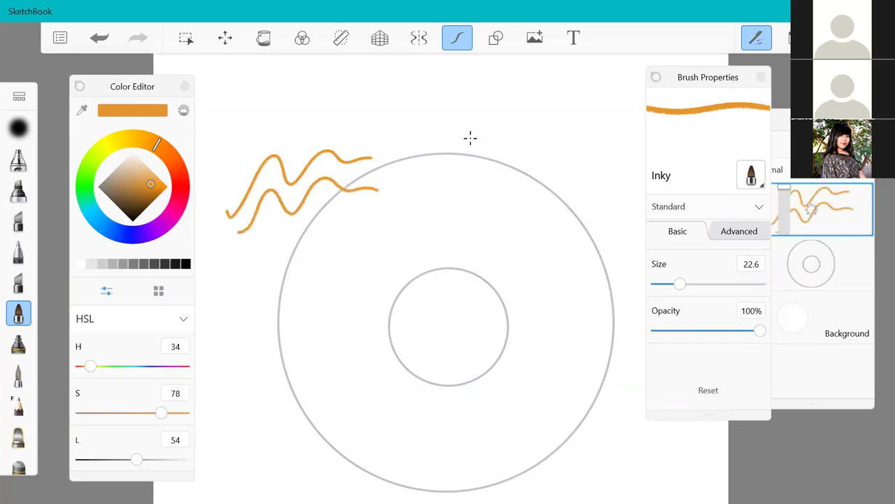
mouse_move(240, 276)
mouse_down()
mouse_move(360, 241)
mouse_move(391, 252)
mouse_move(413, 248)
mouse_up()
mouse_move(409, 202)
mouse_down()
mouse_move(582, 180)
mouse_move(575, 361)
mouse_up()
click(458, 38)
drag(478, 95, 500, 223)
drag(552, 90, 548, 171)
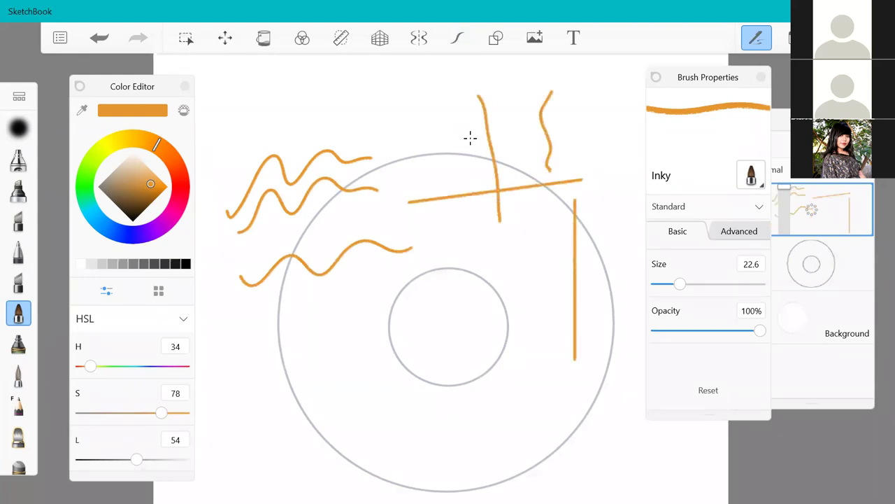
- Undo all the orange test strokes on the new layer
key(ctrl+z)
key(ctrl+z)
key(ctrl+z)
key(ctrl+z)
key(ctrl+z)
key(ctrl+z)
key(ctrl+z)
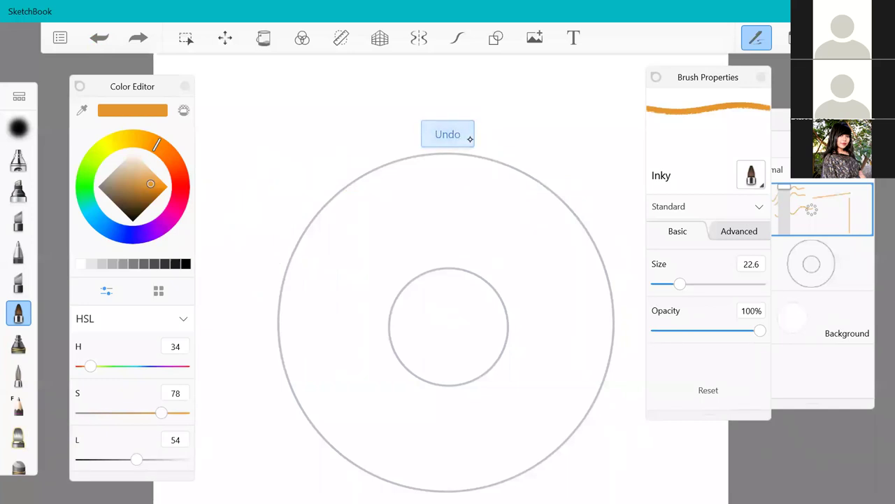
- Turn on Predictive Stroke and trace the large circle's upper-left arc in orange
key(p)
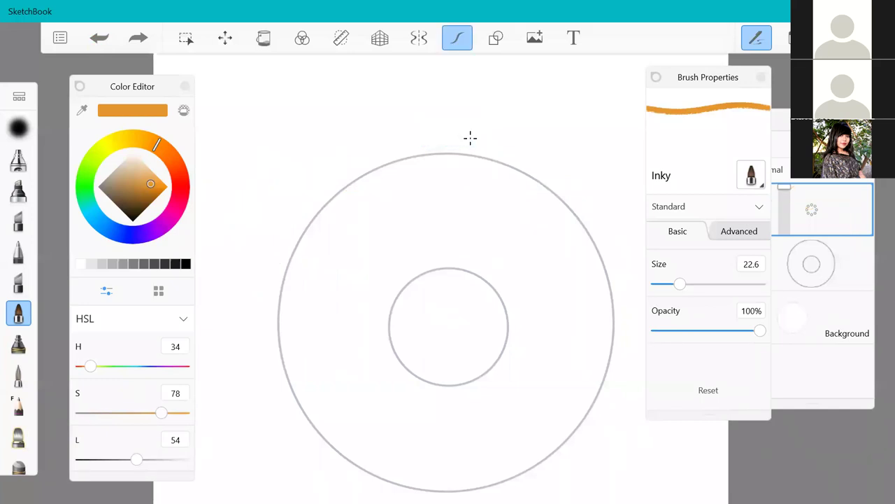
scroll(374, 212, up, 3)
scroll(310, 206, down, 4)
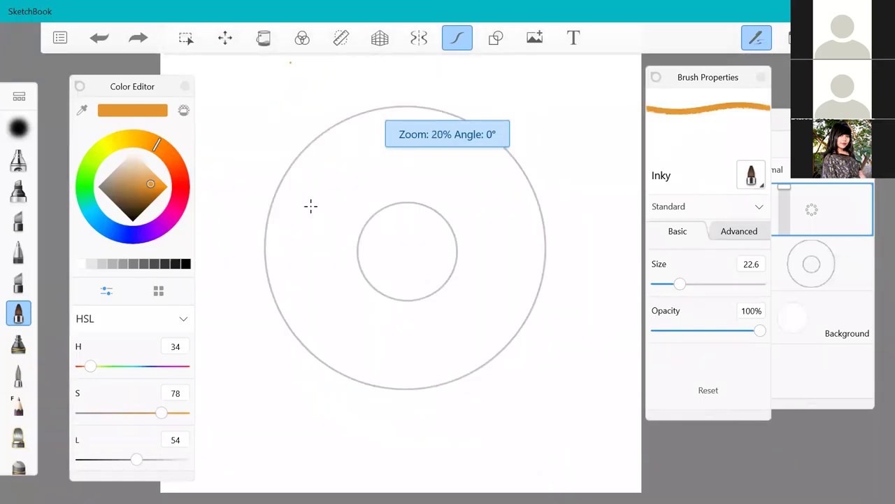
scroll(297, 132, up, 4)
mouse_move(236, 313)
mouse_down()
mouse_move(256, 249)
mouse_move(334, 145)
mouse_move(449, 79)
mouse_move(535, 63)
mouse_up()
scroll(332, 280, down, 3)
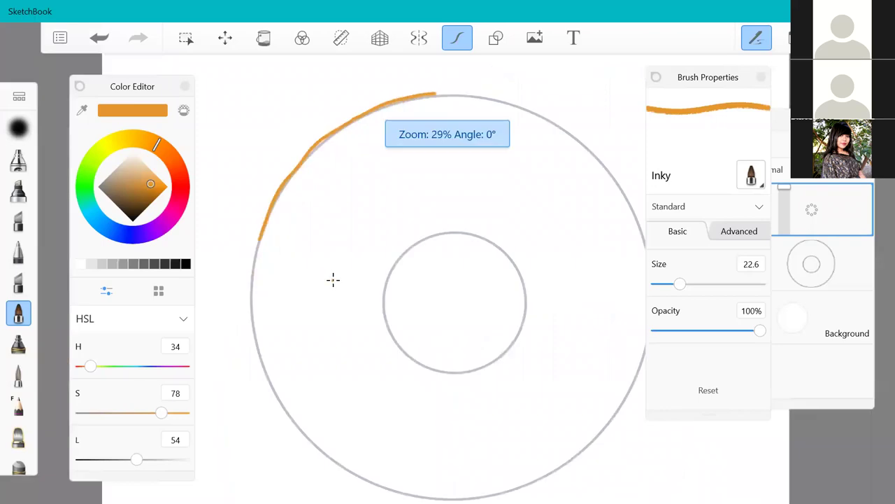
scroll(314, 358, up, 2)
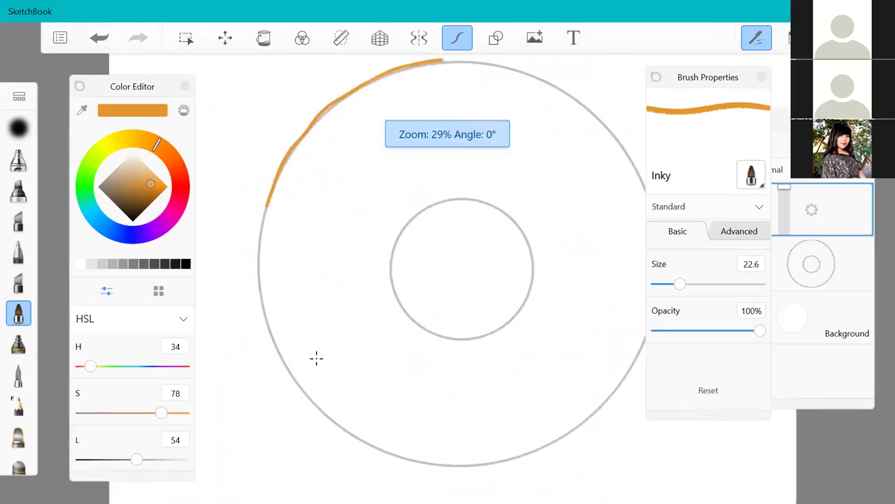
- Try to continue the orange outline down the large circle's left side with Predictive Stroke on, and undo that stroke
mouse_move(264, 212)
mouse_down()
mouse_move(260, 313)
mouse_move(294, 386)
mouse_up()
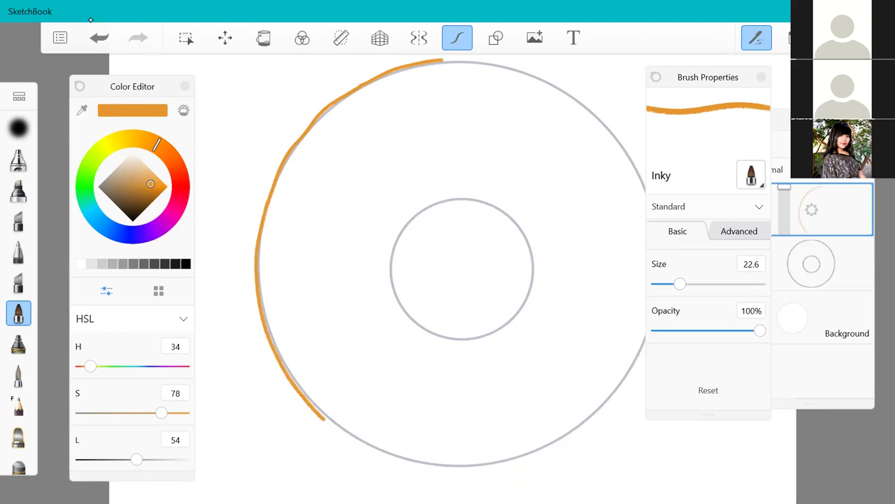
click(100, 37)
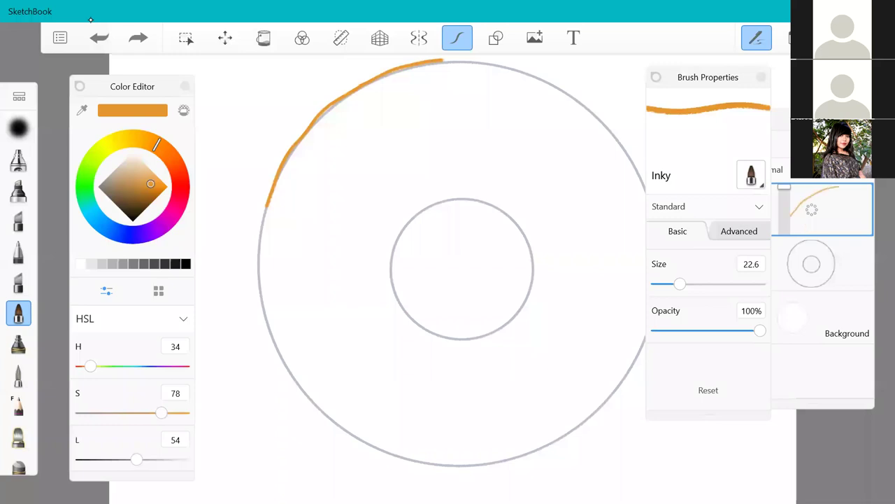
scroll(377, 185, down, 1)
scroll(535, 117, up, 2)
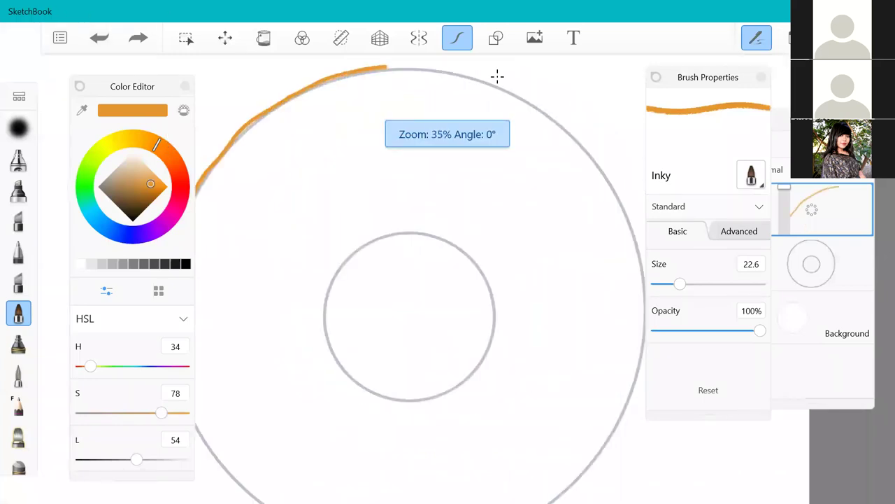
scroll(489, 69, down, 1)
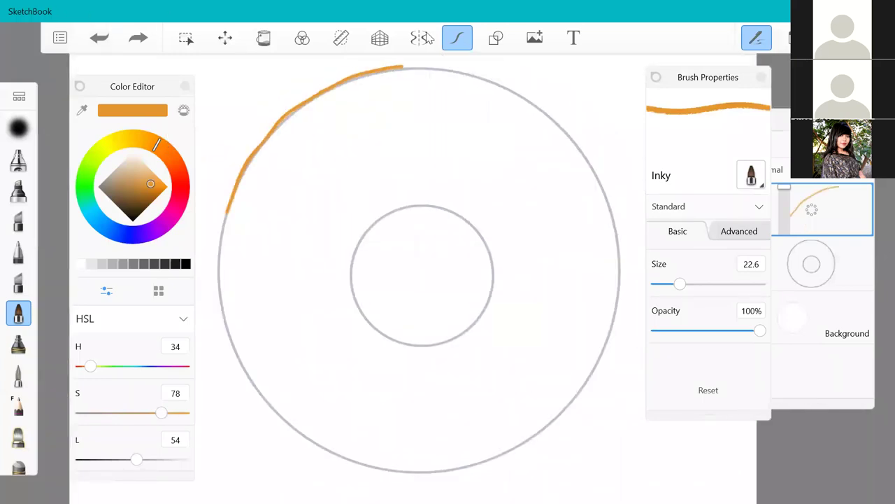
- Turn off Predictive Stroke and trace the large circle's left side in orange, continuing from the end of the upper-left arc
click(451, 39)
scroll(244, 190, up, 1)
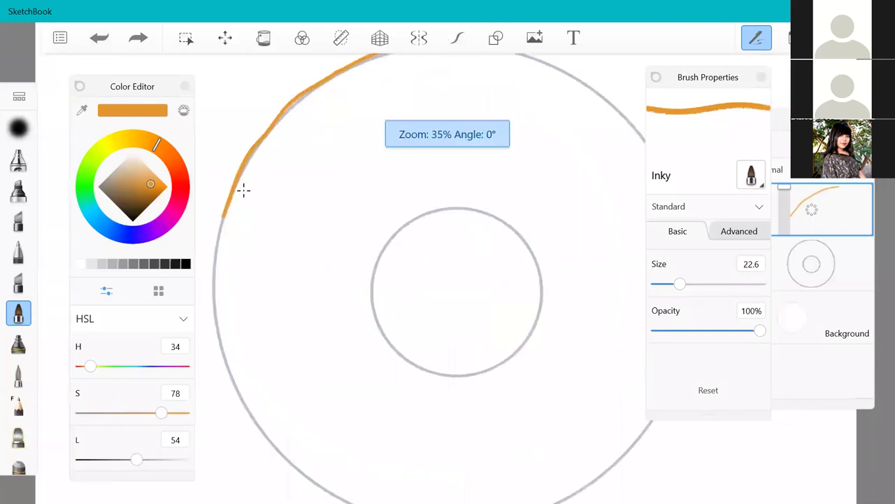
mouse_move(222, 215)
mouse_down()
mouse_move(212, 320)
mouse_move(246, 414)
mouse_up()
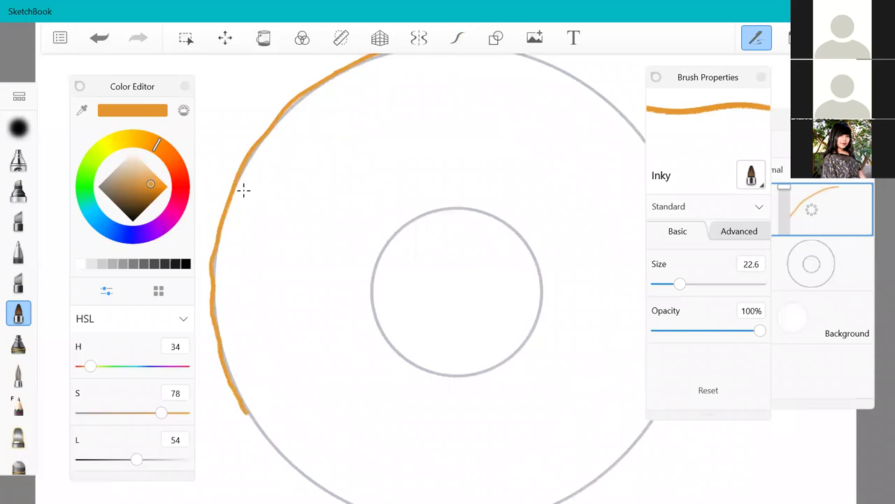
- Move the Color Editor off the artwork and finish tracing the large circle in orange along its lower left, bottom and right side
scroll(304, 452, down, 2)
scroll(306, 453, up, 5)
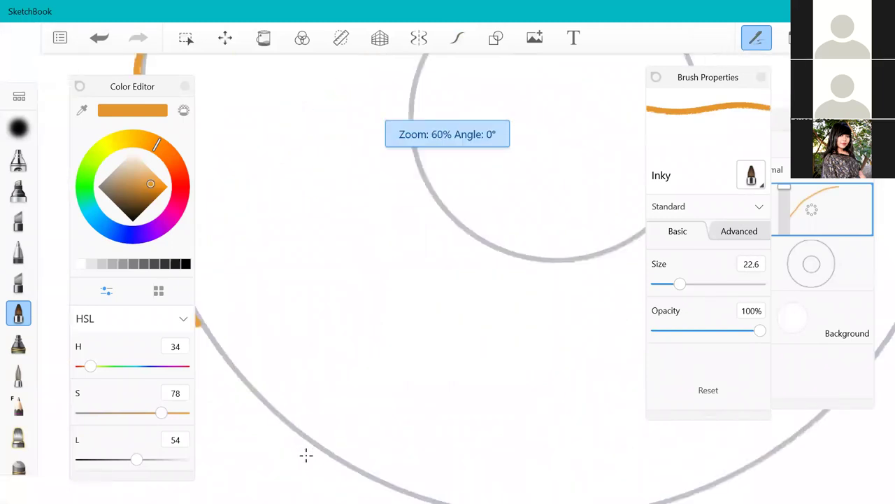
drag(198, 323, 240, 377)
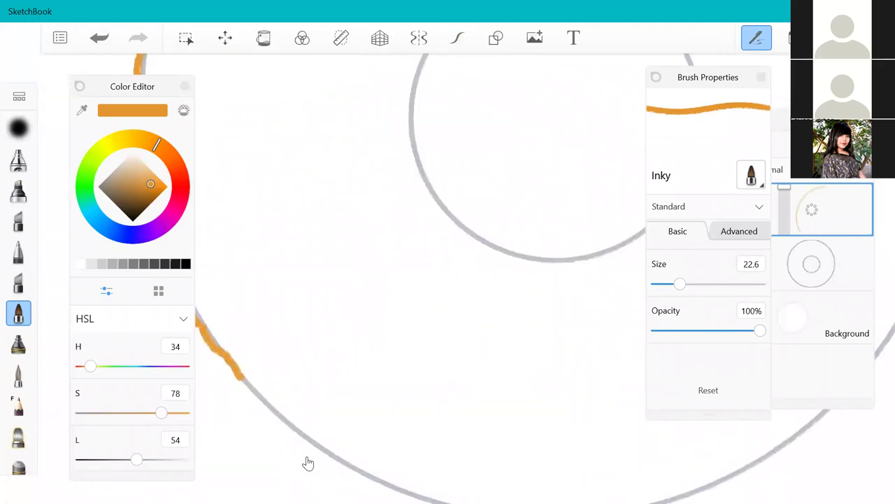
drag(132, 86, 96, 86)
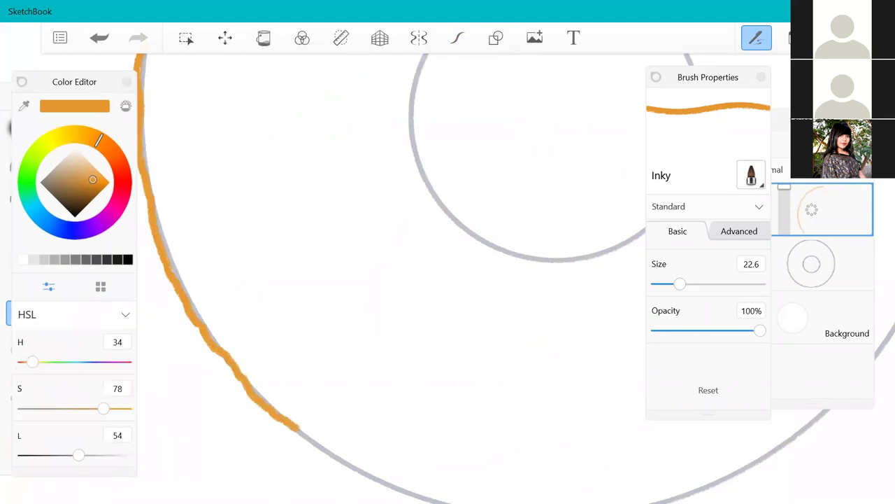
scroll(297, 440, down, 3)
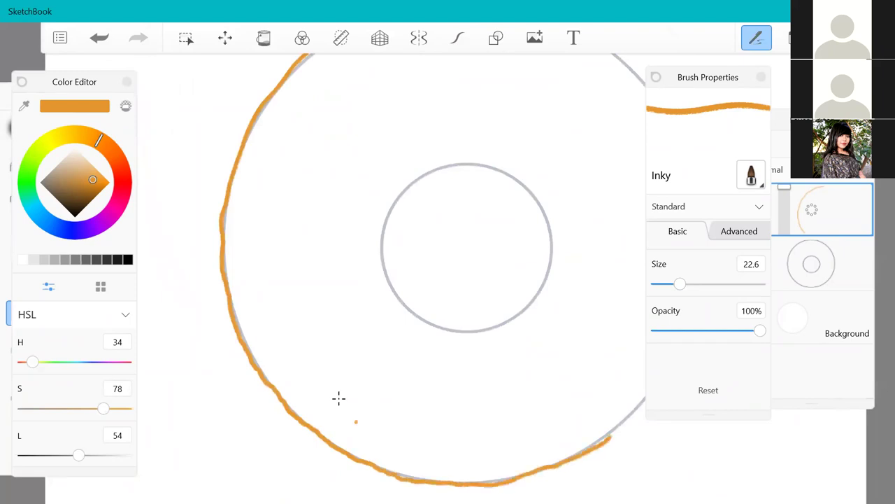
scroll(339, 398, down, 2)
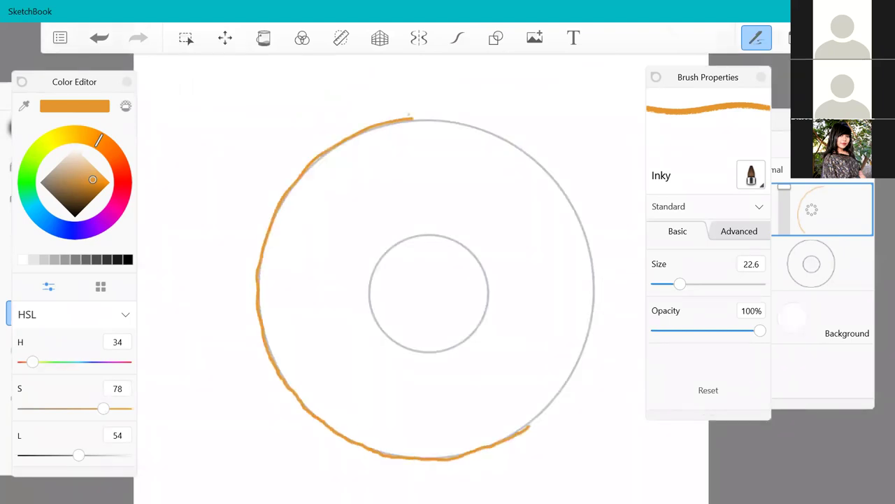
mouse_move(418, 120)
mouse_down()
mouse_move(459, 121)
mouse_move(521, 145)
mouse_move(579, 211)
mouse_move(594, 251)
mouse_move(592, 336)
mouse_move(564, 394)
mouse_move(529, 427)
mouse_up()
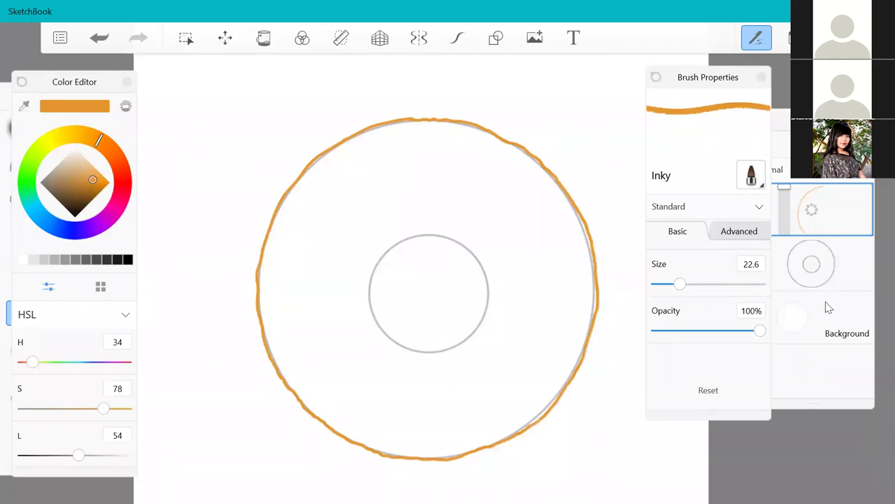
- Trace the small inner guide circle in orange with the Inky brush as a closed outline
scroll(406, 234, up, 5)
scroll(405, 227, up, 2)
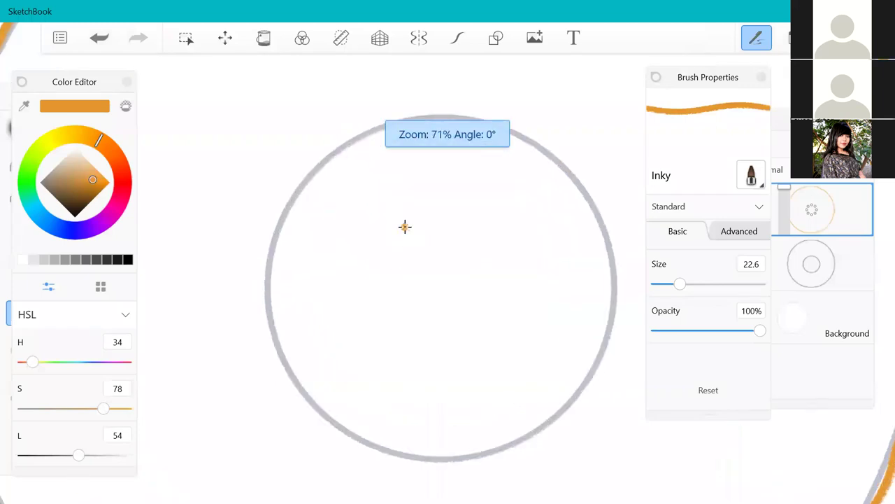
mouse_move(267, 269)
mouse_down()
mouse_move(307, 176)
mouse_move(369, 127)
mouse_move(429, 116)
mouse_up()
mouse_move(268, 269)
mouse_down()
mouse_move(324, 416)
mouse_move(415, 461)
mouse_up()
mouse_move(432, 115)
mouse_down()
mouse_move(512, 129)
mouse_move(577, 168)
mouse_move(613, 256)
mouse_move(612, 306)
mouse_move(595, 356)
mouse_move(561, 410)
mouse_move(491, 453)
mouse_move(417, 460)
mouse_up()
scroll(364, 187, down, 6)
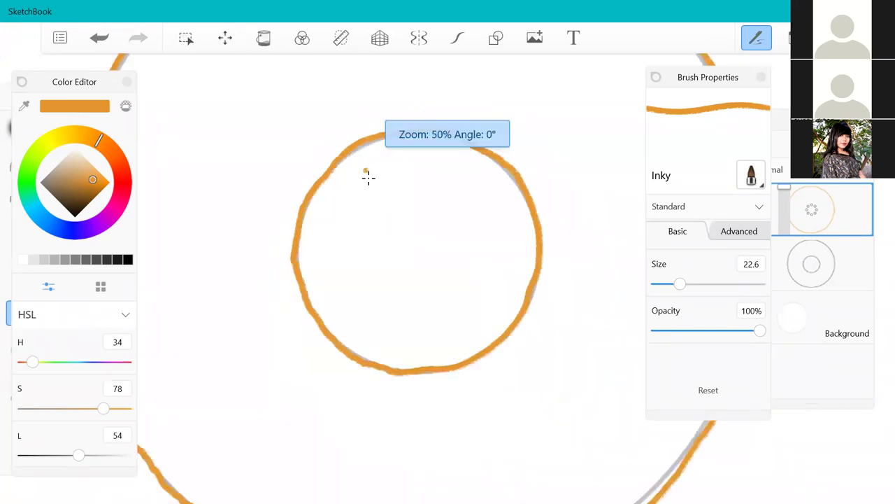
scroll(324, 105, up, 1)
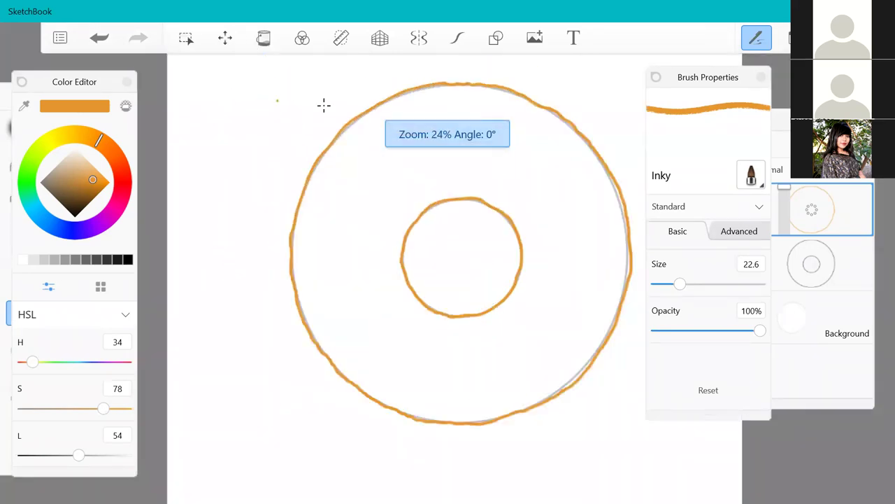
scroll(484, 129, down, 3)
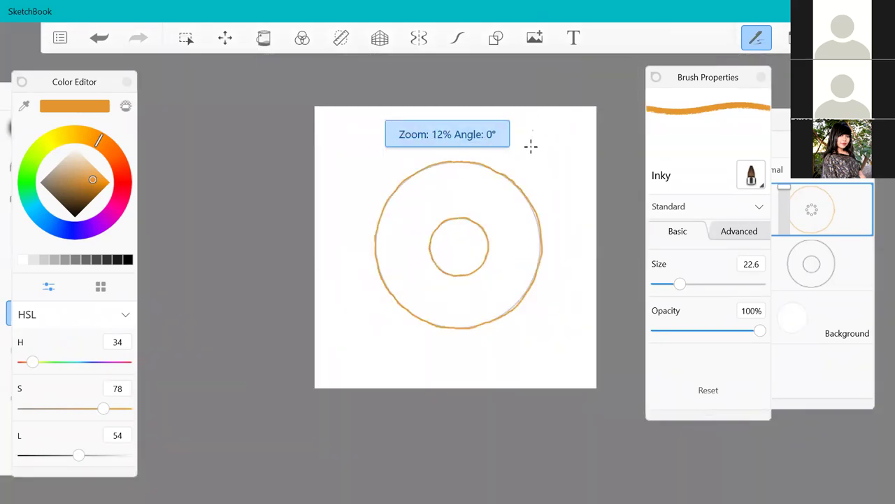
- Delete the layer that holds the grey guide circles, leaving the orange outline layer and the background
click(815, 213)
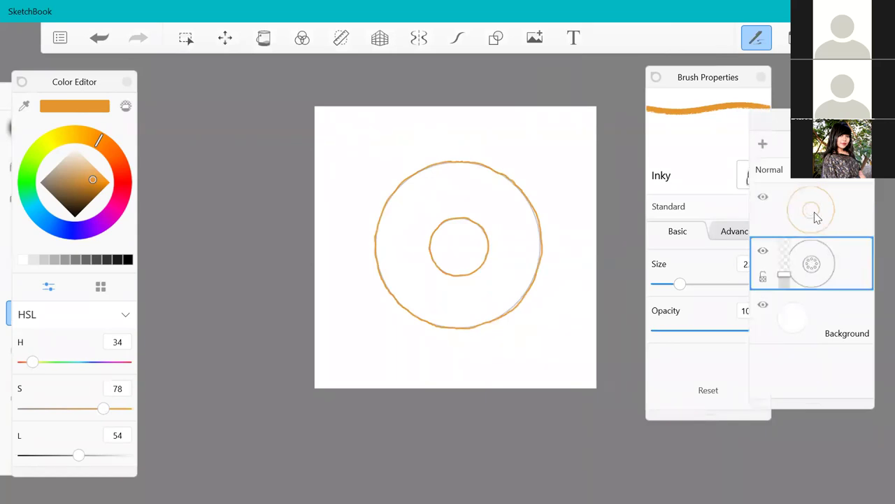
drag(815, 216, 810, 271)
click(808, 266)
click(815, 267)
scroll(516, 199, up, 3)
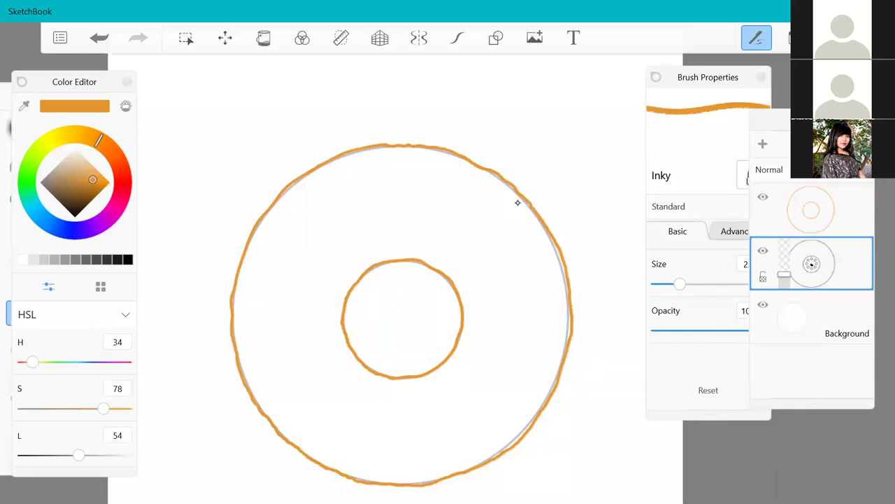
click(811, 264)
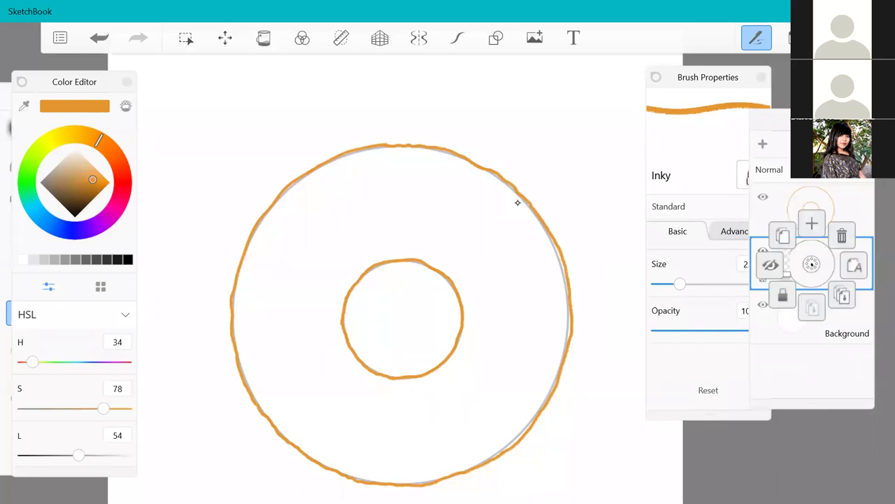
mouse_move(812, 264)
mouse_down()
mouse_move(837, 238)
mouse_move(813, 231)
mouse_move(831, 302)
mouse_move(836, 236)
mouse_move(801, 266)
mouse_move(811, 260)
mouse_move(812, 224)
mouse_move(769, 260)
mouse_move(853, 262)
mouse_move(804, 277)
mouse_move(836, 236)
mouse_up()
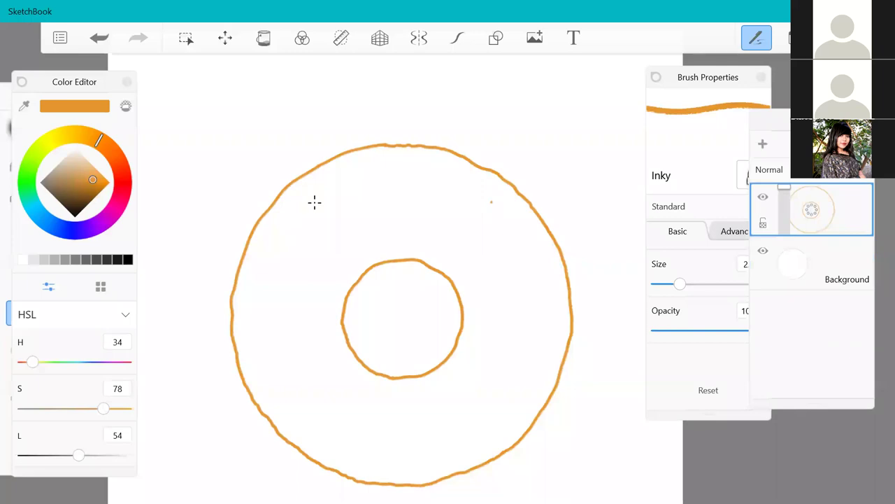
- Duplicate the orange outline layer and undo the duplication
scroll(378, 258, down, 5)
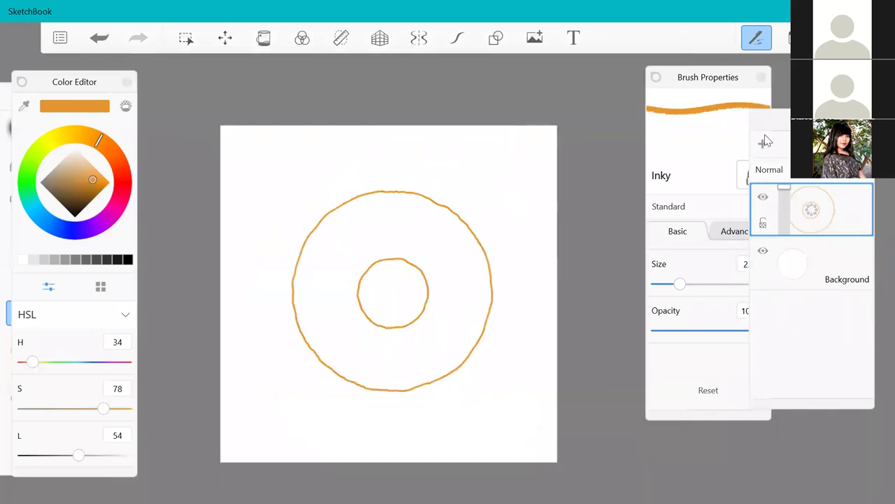
scroll(391, 263, up, 1)
scroll(392, 264, up, 2)
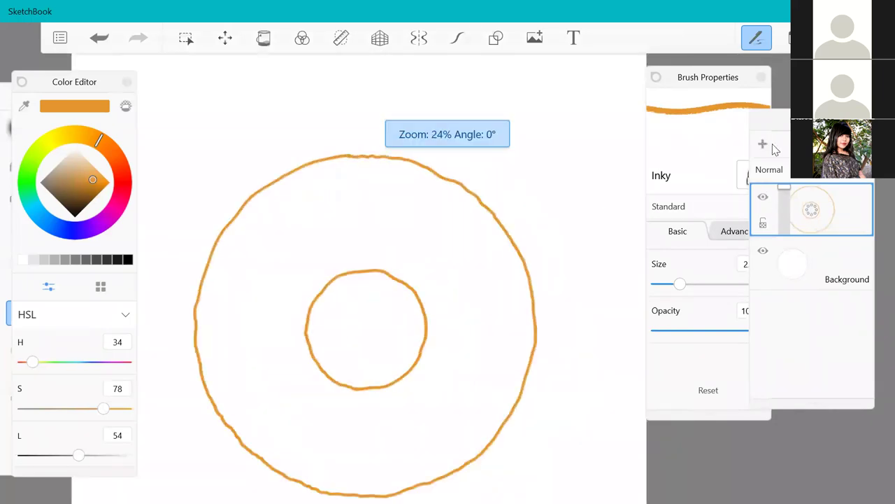
scroll(389, 261, down, 2)
scroll(350, 303, up, 2)
click(409, 300)
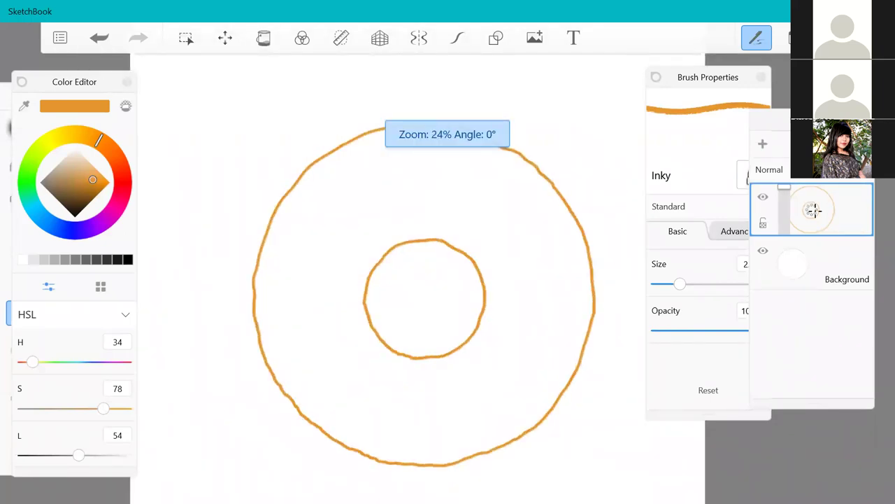
click(812, 208)
mouse_move(811, 209)
mouse_down()
mouse_move(787, 169)
mouse_move(784, 180)
mouse_up()
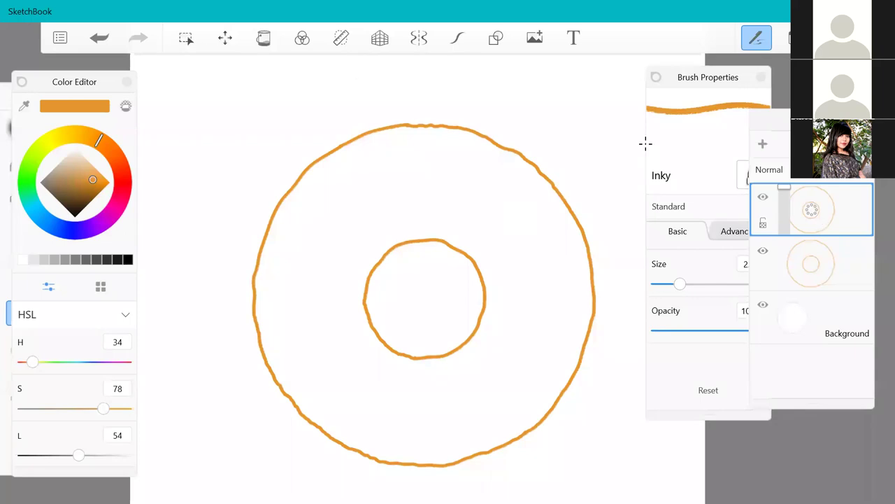
click(98, 37)
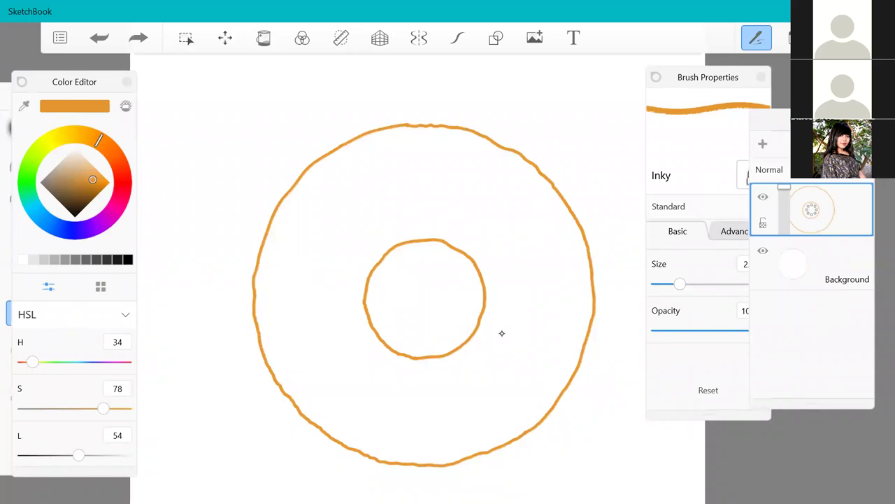
click(205, 155)
key(ctrl+z)
- Lighten the orange to lightness 67 and solid-fill the ring between the two outlines
click(264, 39)
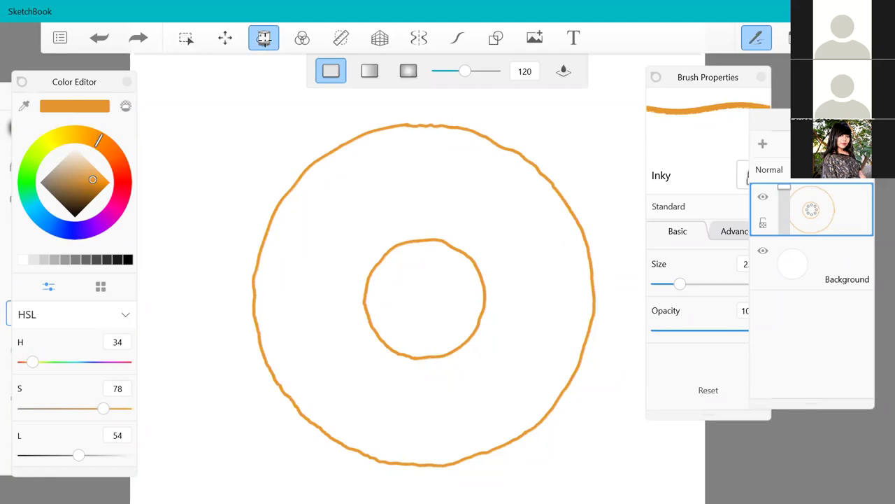
drag(79, 454, 92, 455)
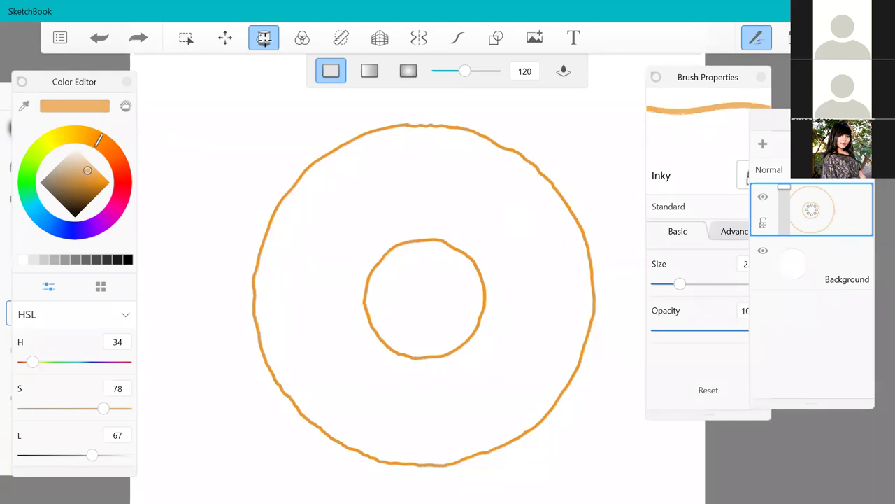
click(338, 147)
scroll(349, 217, down, 5)
scroll(254, 220, up, 3)
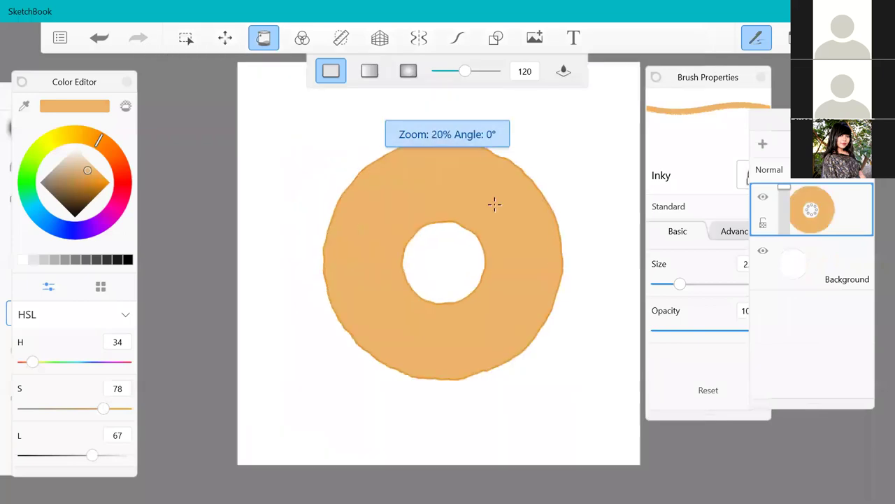
scroll(547, 118, down, 3)
scroll(539, 136, up, 3)
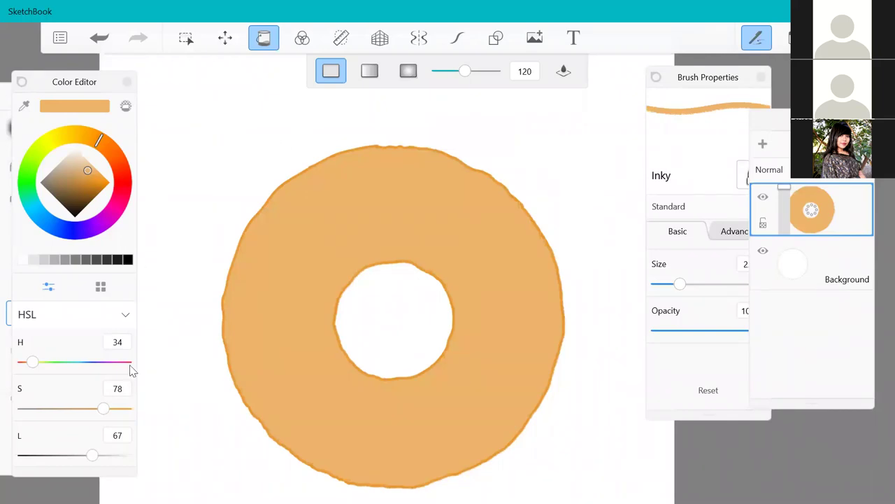
- Refill the ring with a stronger orange of saturation 96 and lightness 61, and undo that fill
mouse_move(104, 409)
mouse_down()
mouse_move(37, 408)
mouse_move(121, 399)
mouse_move(122, 411)
mouse_up()
mouse_move(93, 454)
mouse_down()
mouse_move(74, 456)
mouse_move(88, 454)
mouse_up()
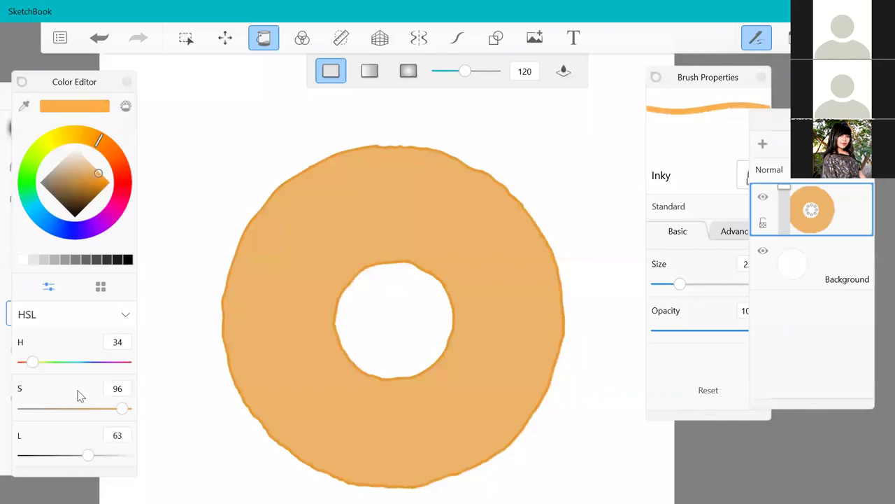
drag(87, 455, 85, 455)
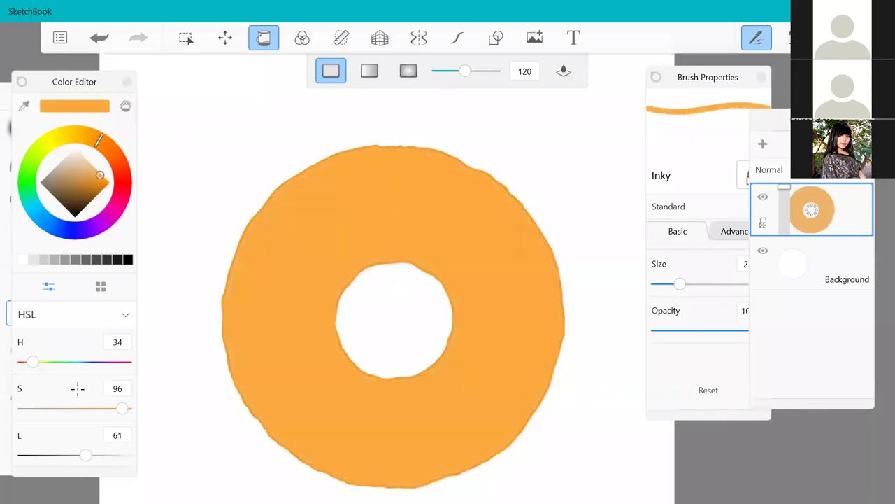
scroll(442, 300, down, 4)
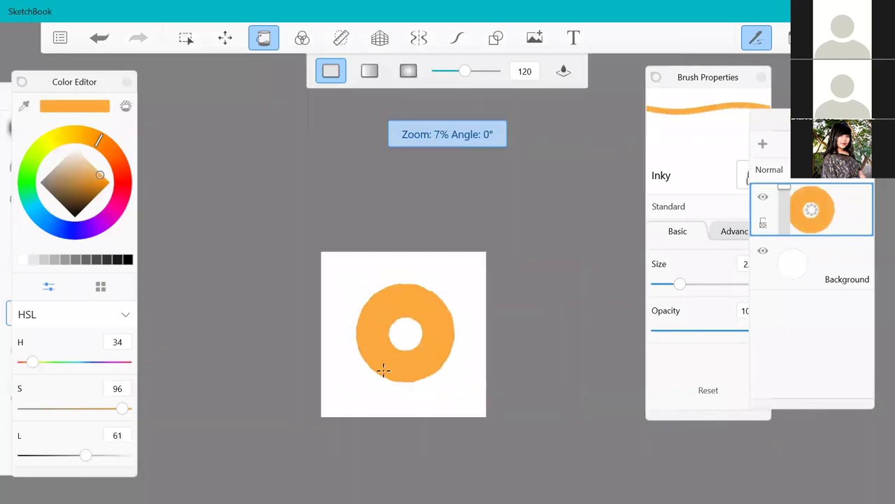
scroll(403, 356, up, 3)
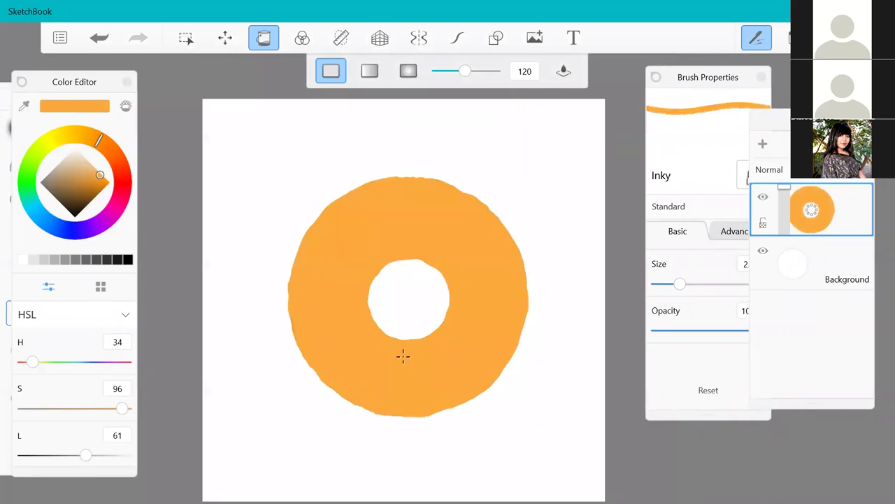
click(100, 37)
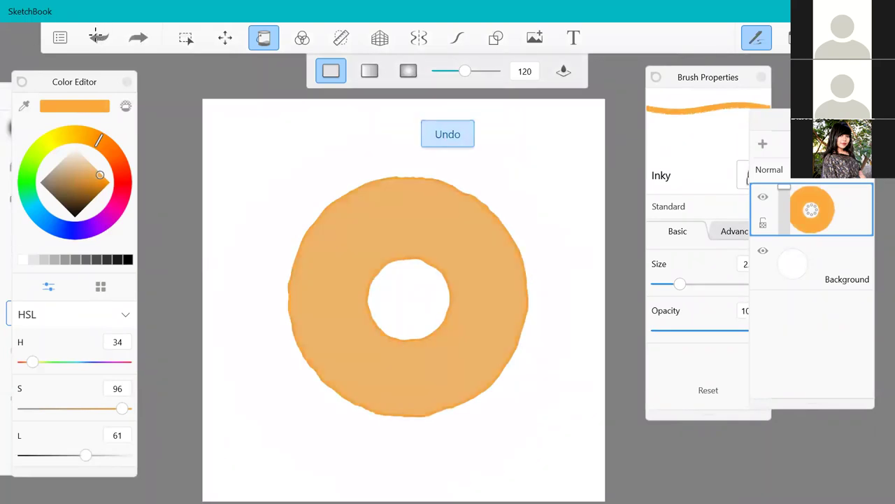
- Set the colour to hue 35, saturation 93 and lightness 62, and fill the ring with it
click(97, 139)
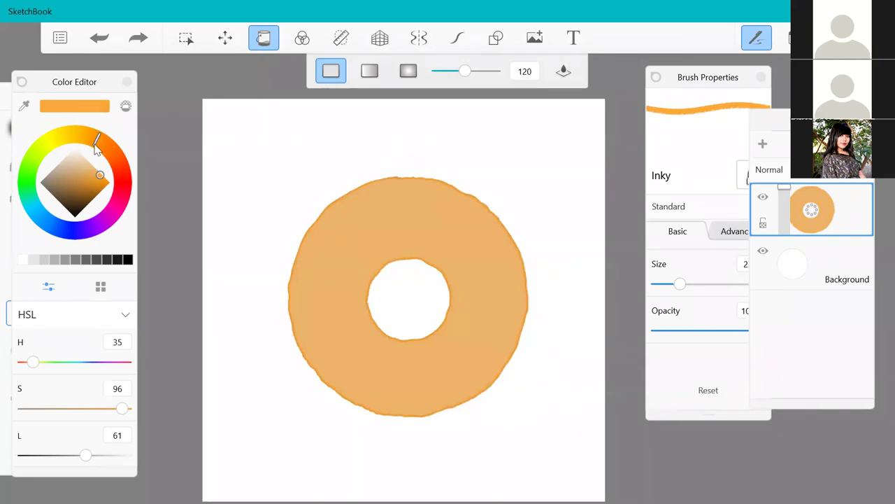
mouse_move(98, 180)
mouse_down()
mouse_move(100, 188)
mouse_move(98, 178)
mouse_up()
click(97, 174)
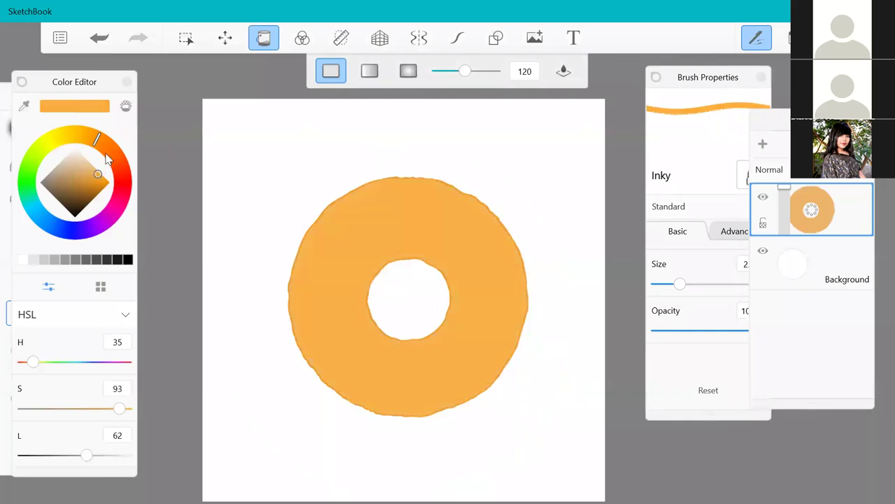
scroll(499, 326, up, 1)
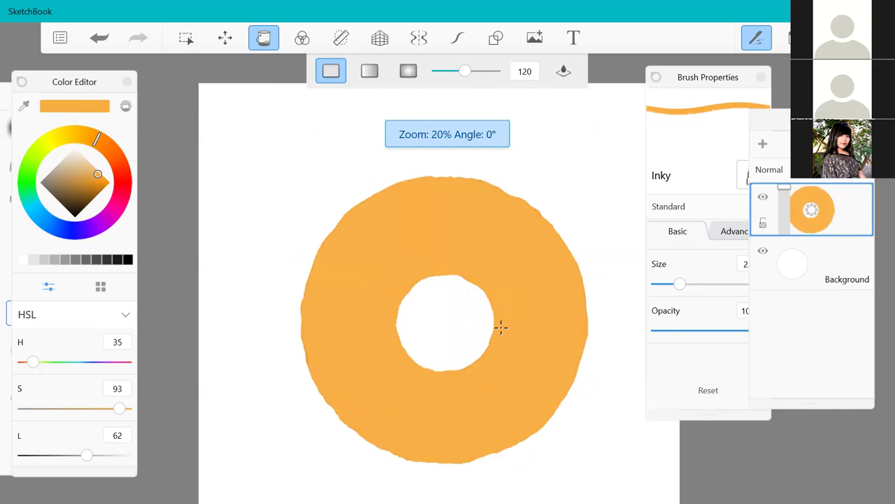
scroll(499, 326, down, 1)
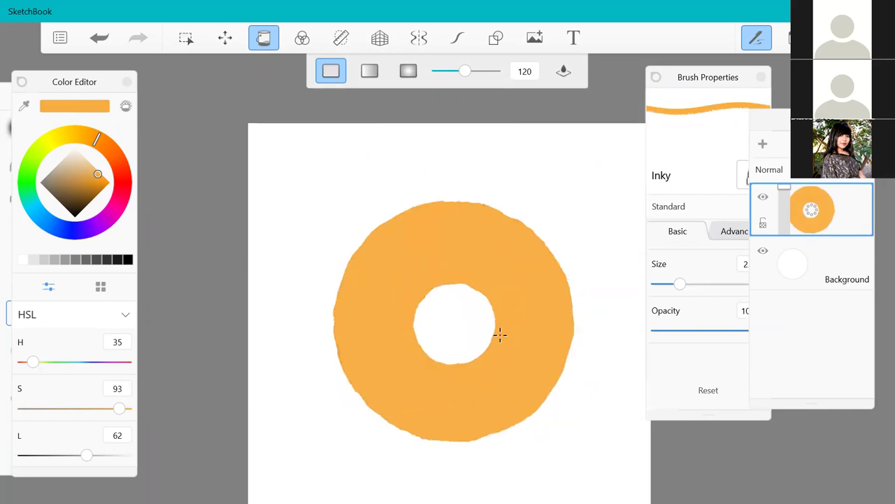
scroll(484, 357, down, 2)
scroll(483, 357, up, 2)
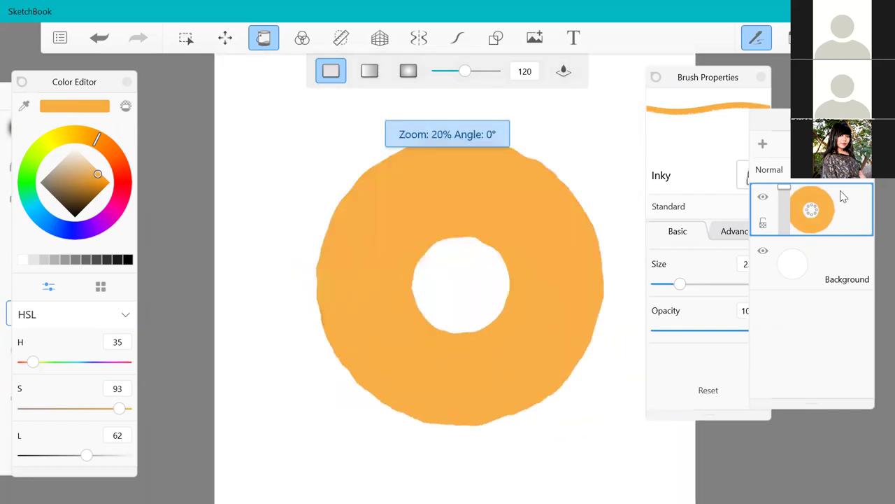
scroll(528, 231, up, 2)
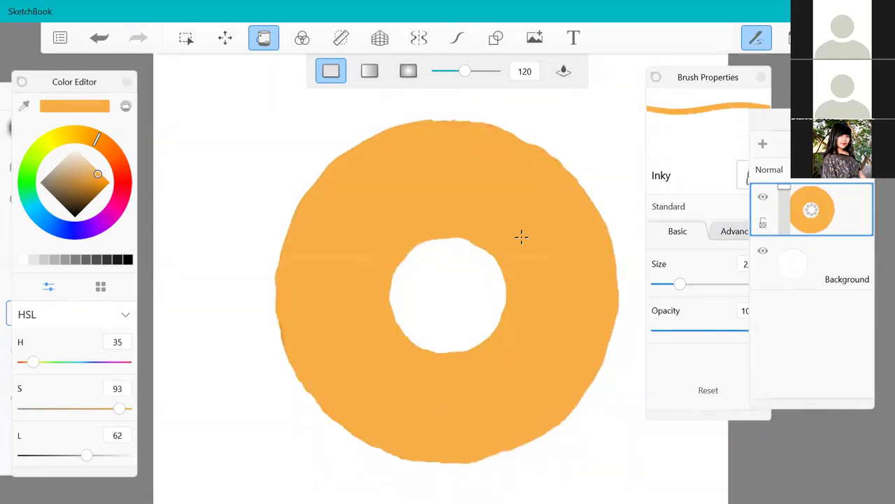
scroll(509, 270, down, 2)
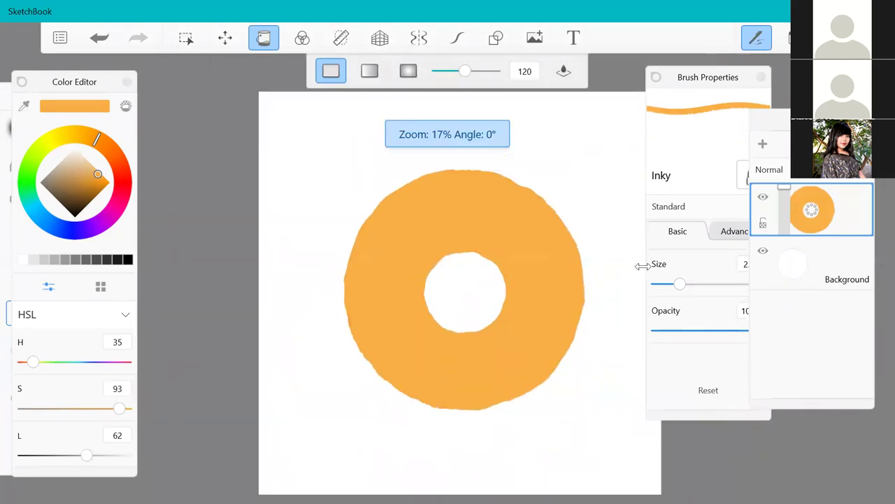
- Lock the donut layer's transparency and choose a darker orange of saturation 73 and lightness 45
scroll(642, 266, up, 2)
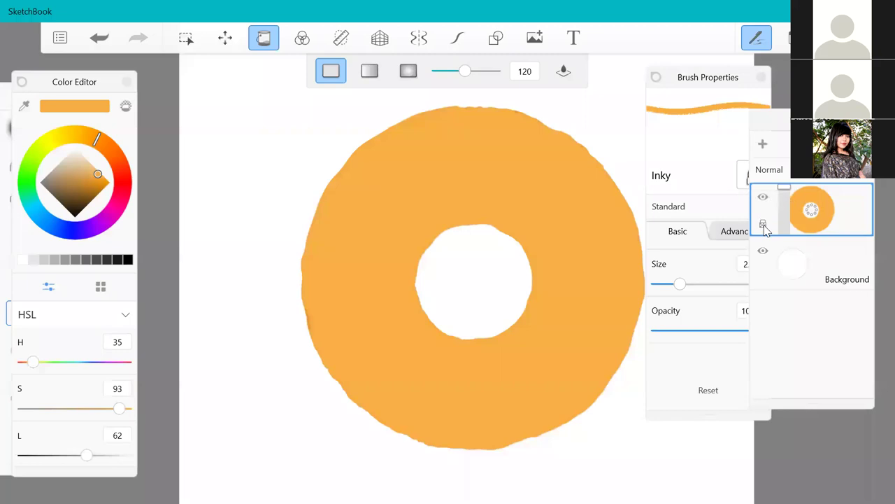
scroll(511, 219, down, 2)
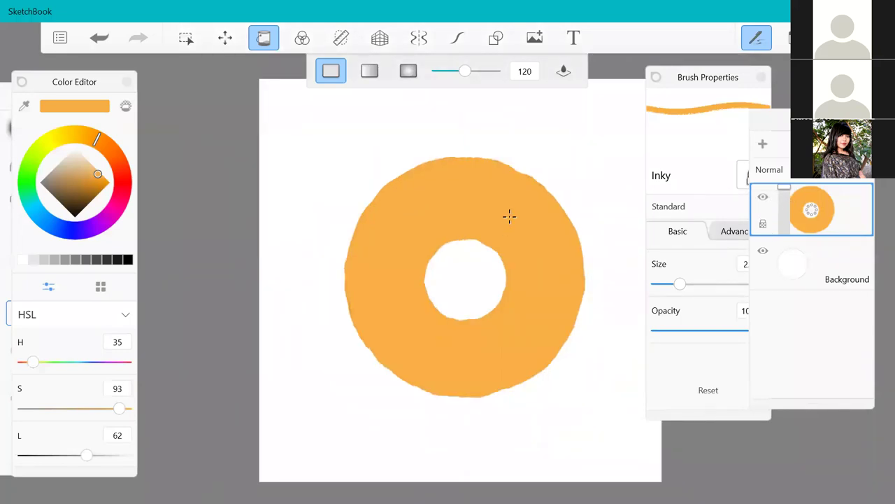
scroll(509, 216, up, 2)
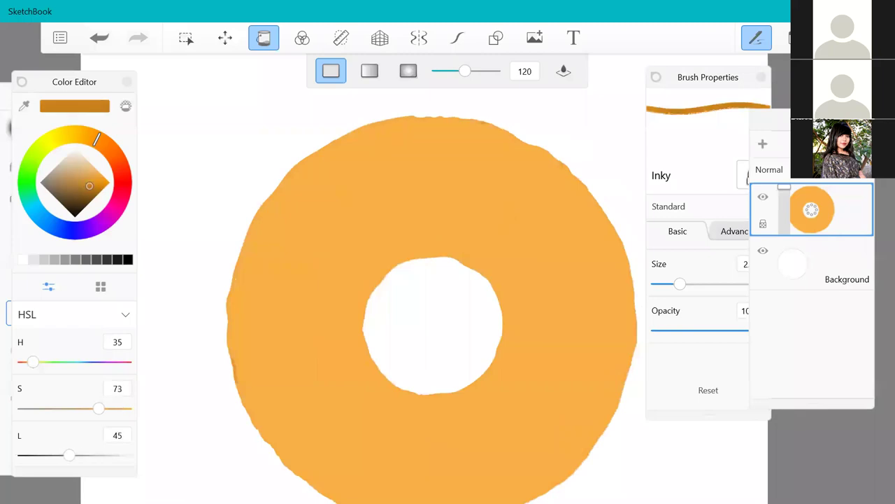
click(510, 214)
key(ctrl+z)
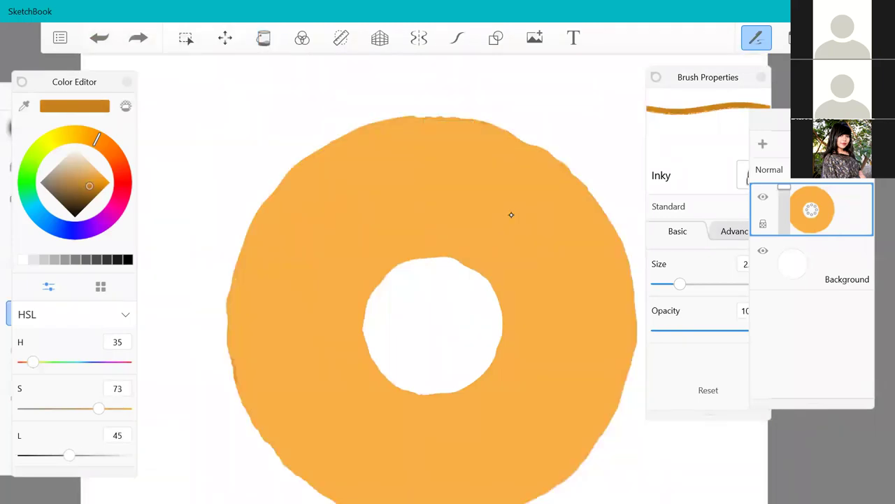
mouse_move(74, 81)
mouse_down()
mouse_move(149, 67)
mouse_move(76, 67)
mouse_up()
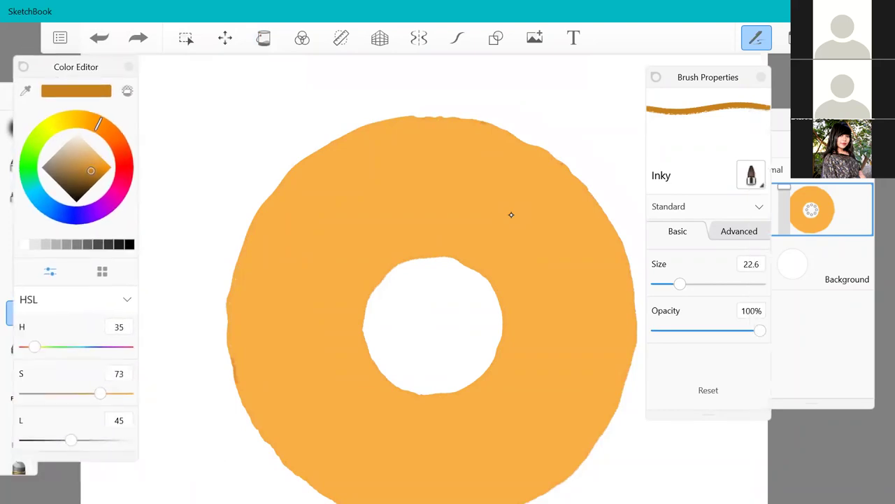
- Test Inky brush strokes across the edges of the transparency-locked donut and undo them
mouse_move(563, 165)
mouse_down()
mouse_move(509, 241)
mouse_move(526, 223)
mouse_up()
mouse_move(263, 205)
mouse_down()
mouse_move(353, 171)
mouse_move(398, 263)
mouse_up()
mouse_move(464, 393)
mouse_down()
mouse_move(482, 392)
mouse_move(514, 280)
mouse_move(521, 362)
mouse_up()
key(ctrl+z)
key(ctrl+z)
- Move the Color Editor off the brush palette and select the Dusty Airbrush for the donut layer
drag(76, 66, 144, 67)
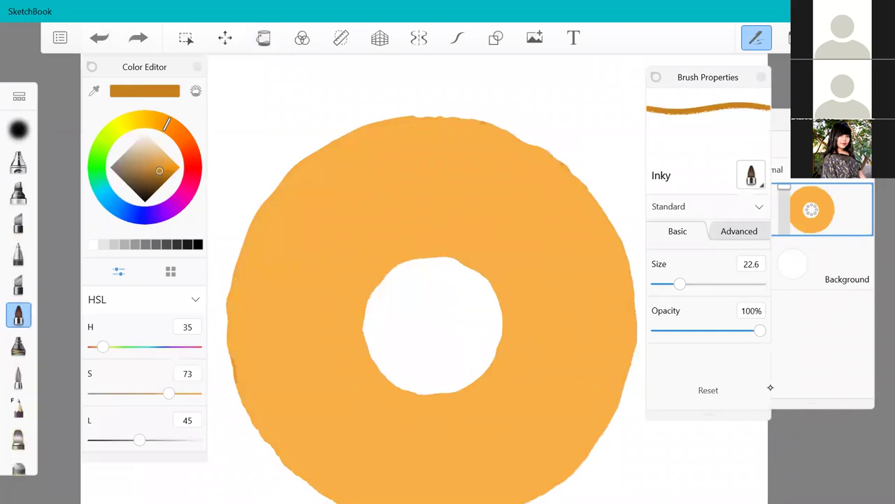
scroll(18, 278, down, 2)
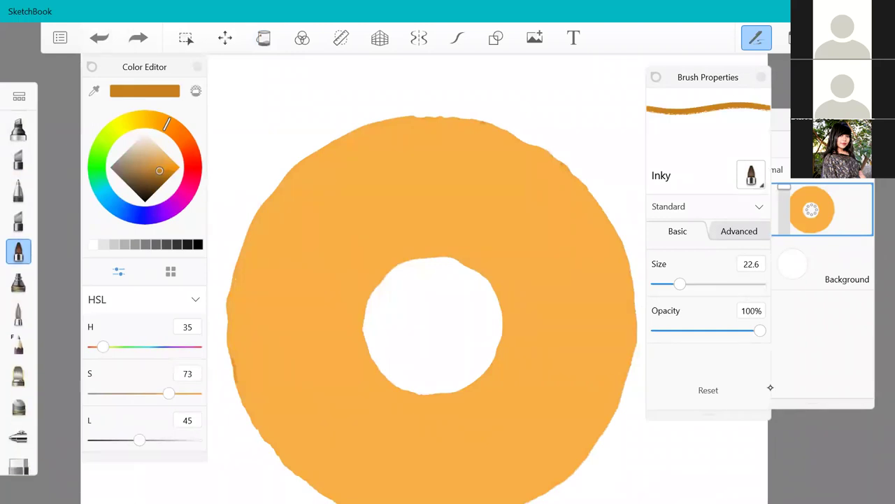
click(18, 282)
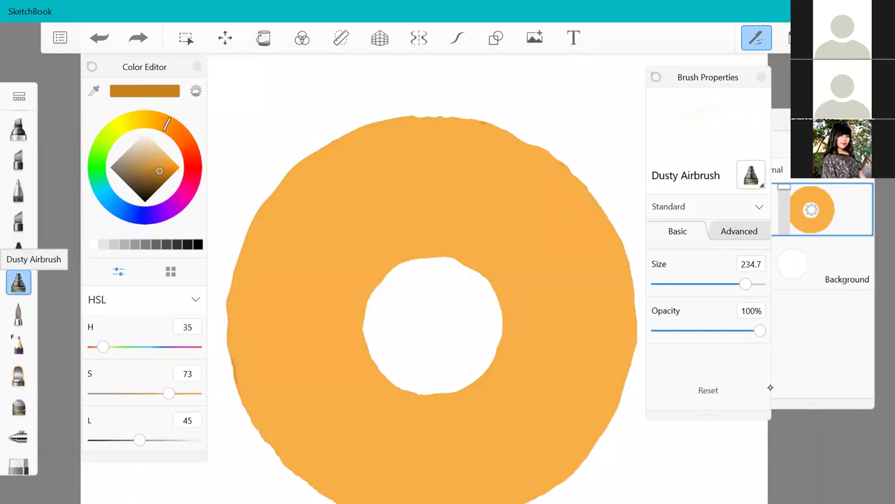
click(794, 38)
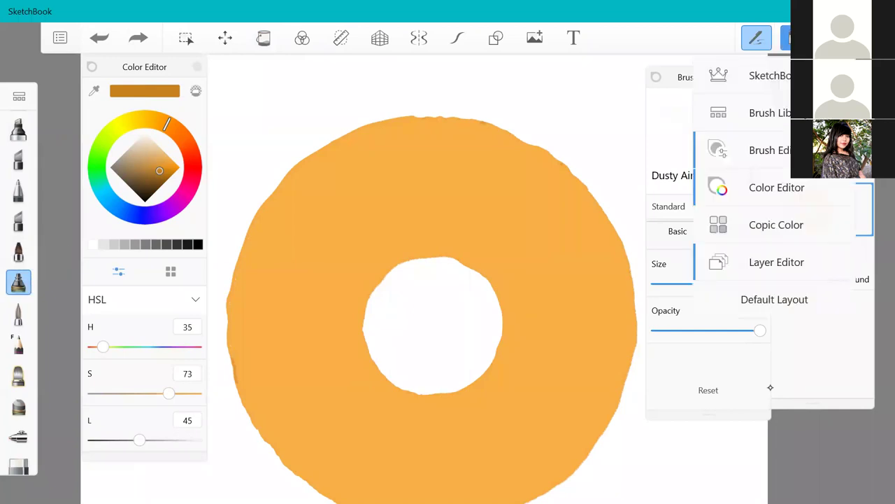
click(795, 38)
click(832, 210)
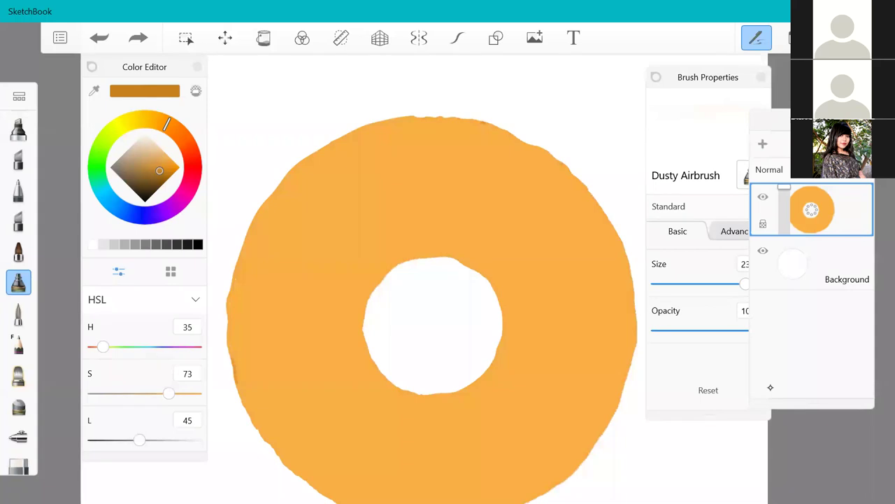
- Enlarge the Dusty Airbrush to 511, test shading beside the hole with saturation 88 and lightness 35, and undo the strokes
drag(139, 439, 134, 439)
drag(159, 174, 163, 177)
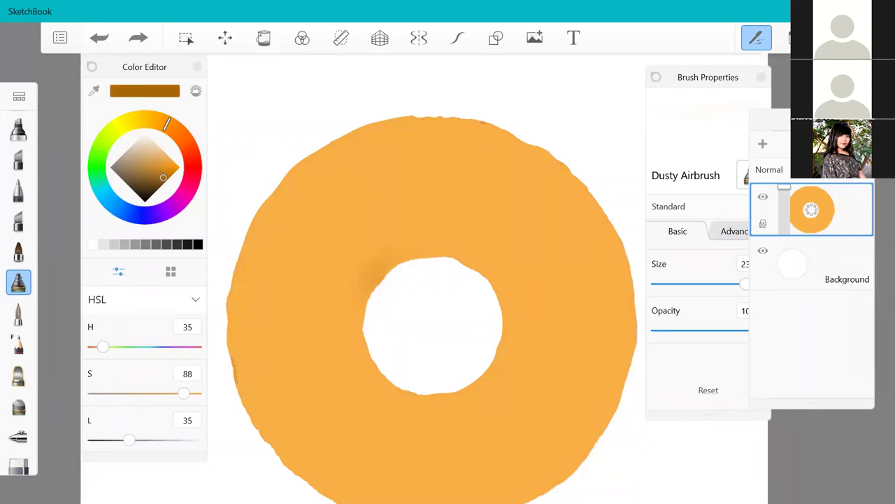
key(ctrl+z)
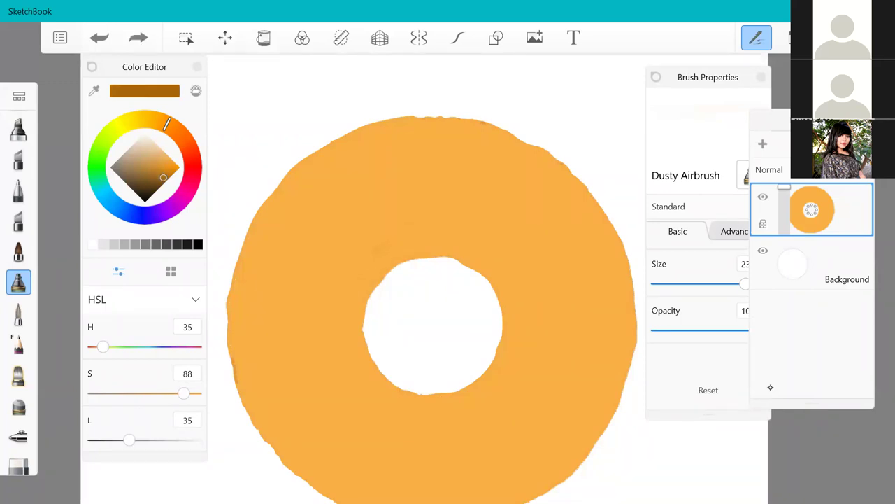
click(770, 387)
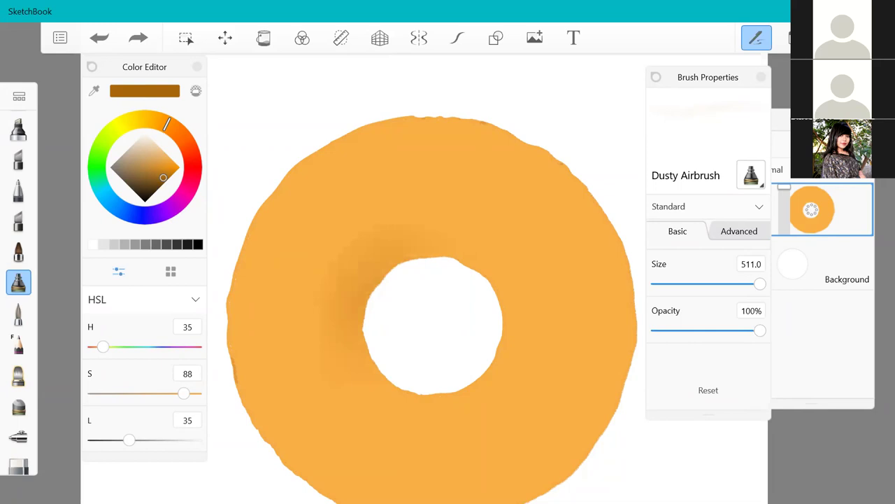
key(ctrl+y)
key(ctrl+z)
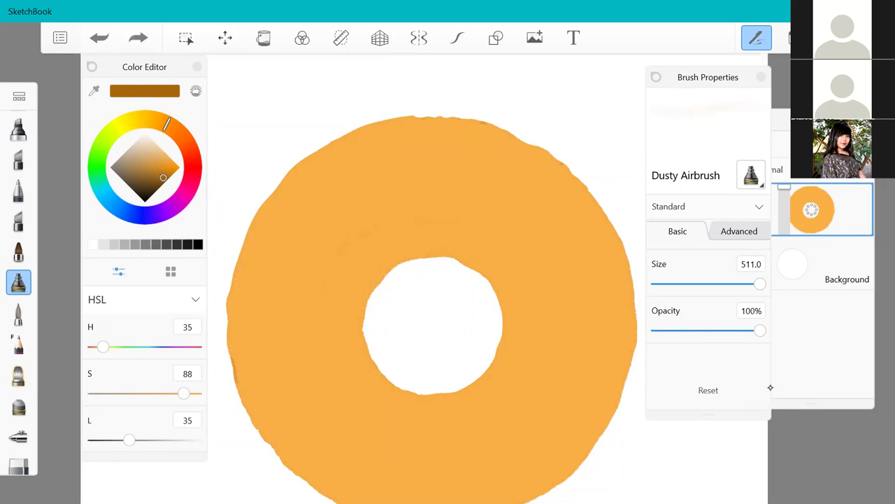
- Set the colour to hue 32, saturation 99 and lightness 28, and airbrush shading along the hole's left and lower edges
drag(163, 178, 164, 182)
drag(167, 124, 174, 128)
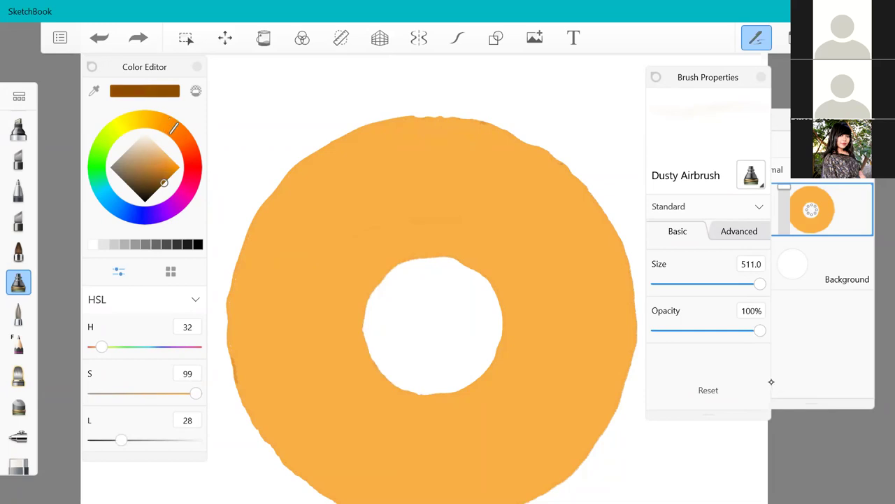
scroll(506, 424, down, 2)
scroll(617, 468, up, 4)
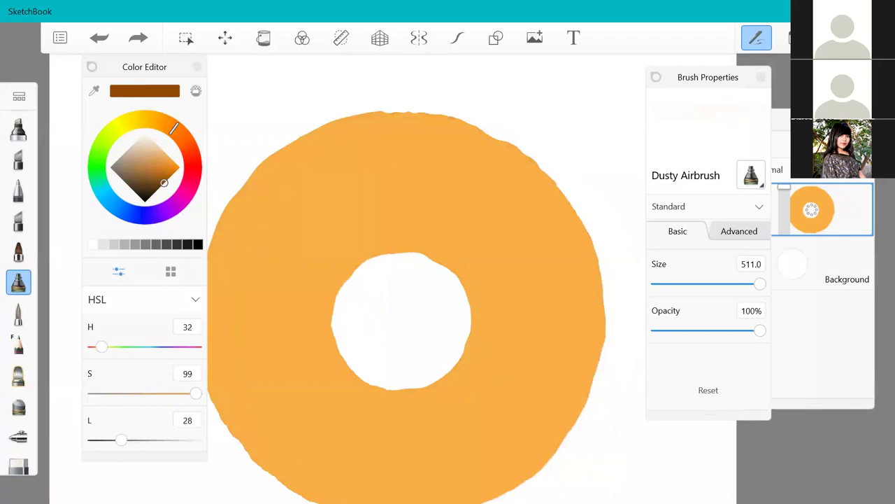
drag(370, 252, 323, 308)
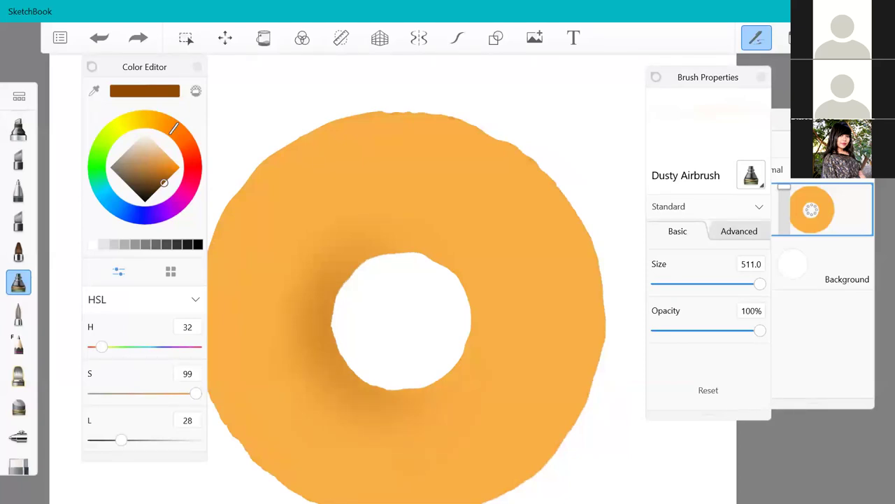
drag(438, 381, 483, 353)
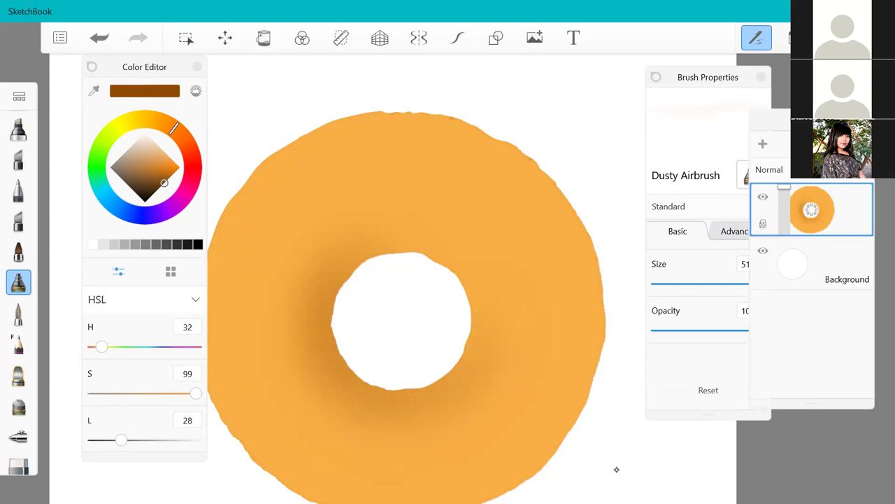
- Try airbrushing over the hole's upper-right edge with the layer's transparency unlocked, and undo the strokes
mouse_move(427, 260)
mouse_down()
mouse_move(468, 299)
mouse_move(439, 263)
mouse_up()
drag(440, 308, 454, 280)
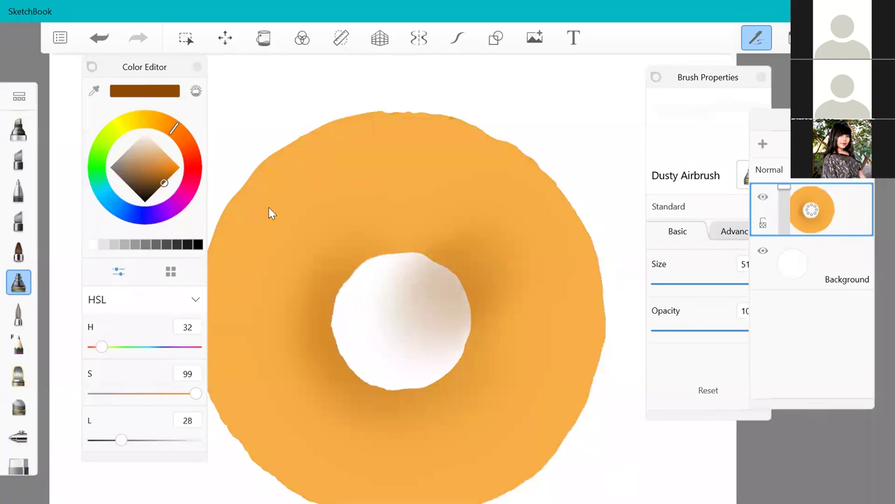
click(98, 38)
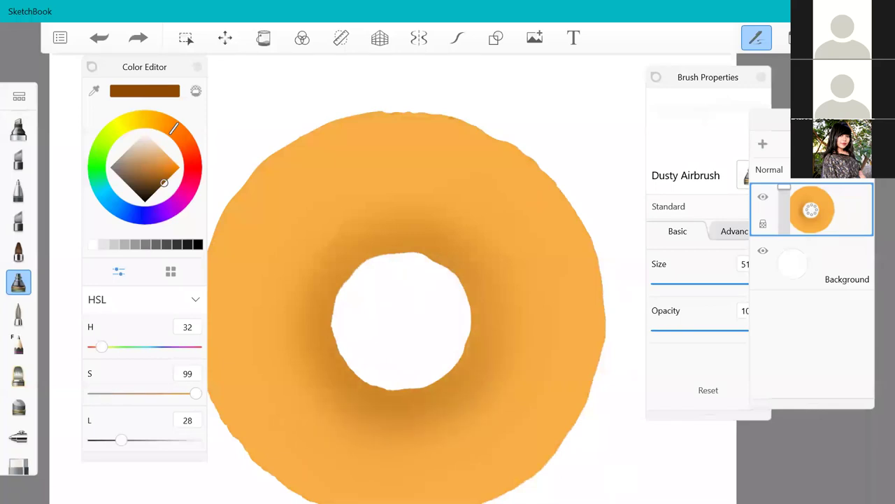
- Airbrush brown shading around the rest of the hole and along the donut's outer edge, keeping its transparency locked
click(356, 244)
scroll(569, 292, down, 3)
scroll(573, 431, up, 2)
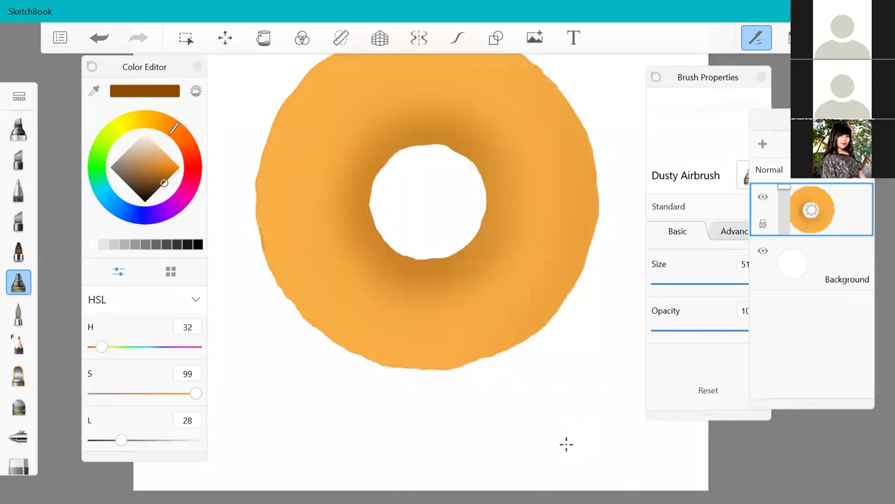
scroll(539, 234, down, 1)
scroll(539, 234, up, 1)
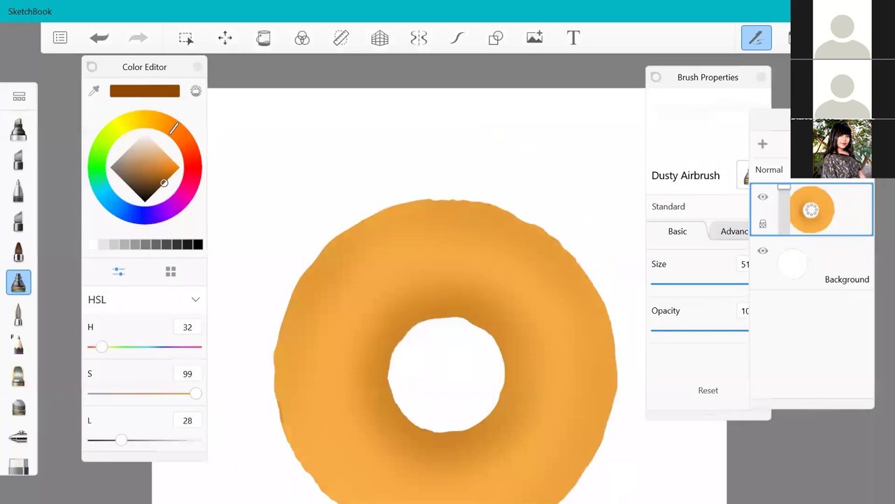
scroll(397, 268, down, 2)
scroll(402, 400, up, 3)
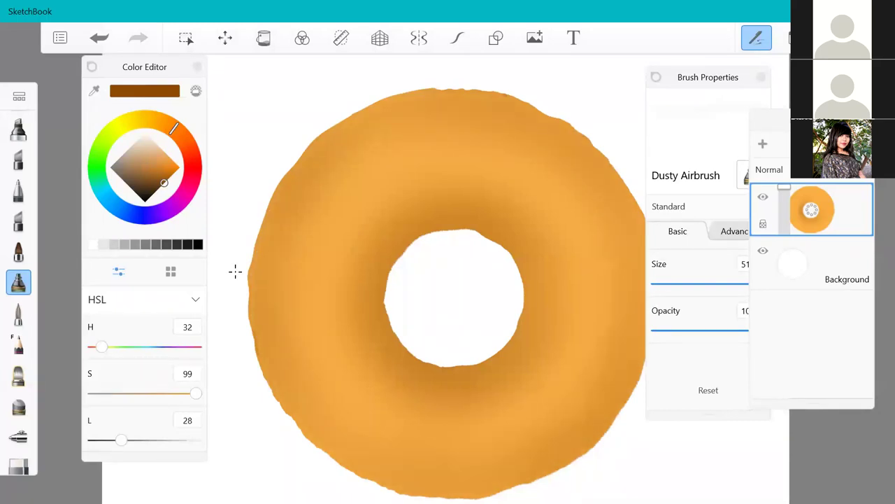
scroll(422, 310, down, 1)
scroll(422, 329, down, 1)
scroll(315, 344, up, 1)
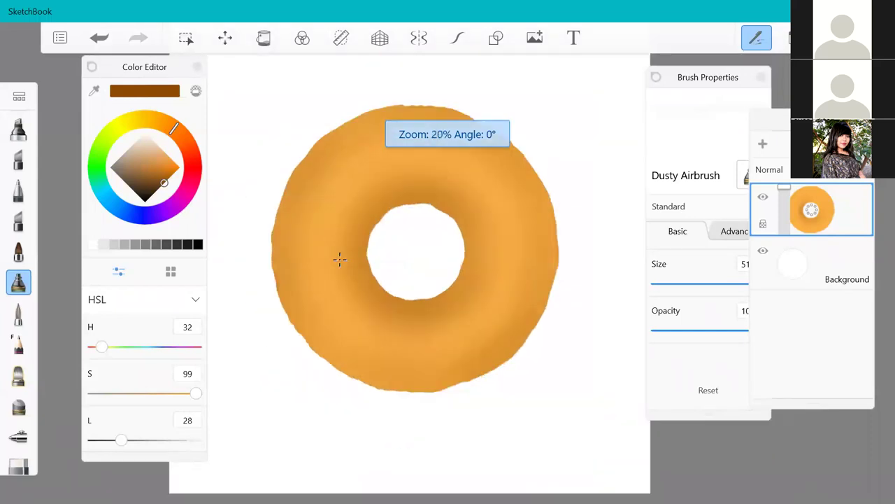
- Set a light orange of hue 32, saturation 100 and lightness 73, and airbrush highlights on the donut's upper-left and lower-right
click(159, 157)
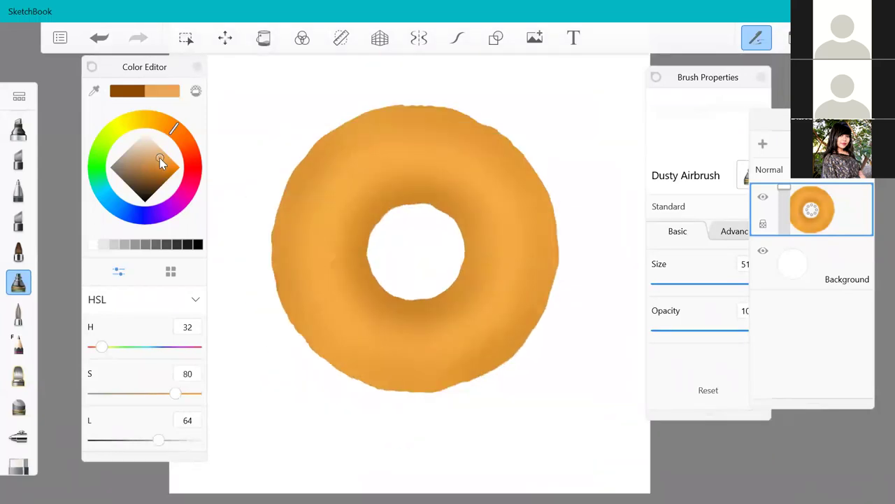
drag(160, 154, 178, 162)
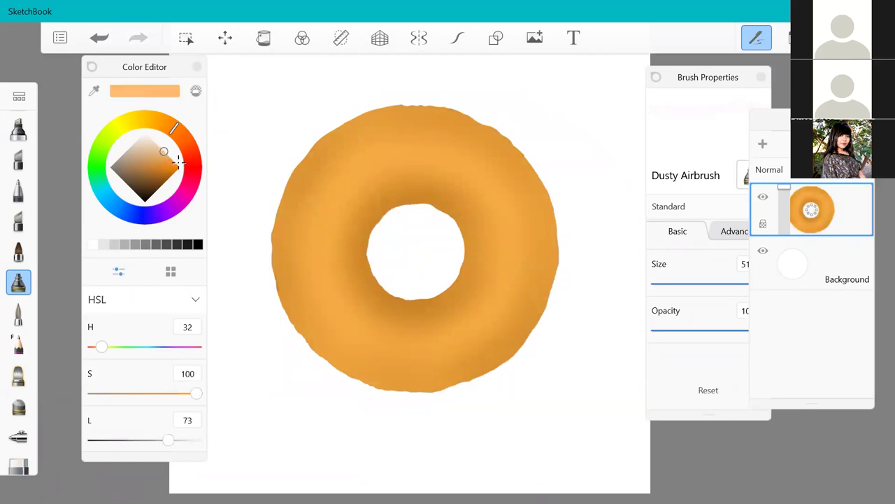
scroll(590, 229, up, 2)
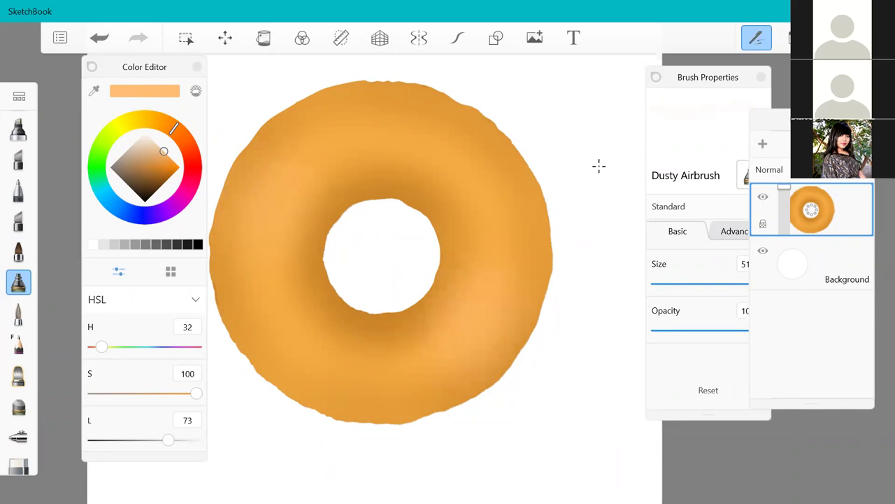
scroll(506, 210, down, 2)
scroll(406, 193, up, 3)
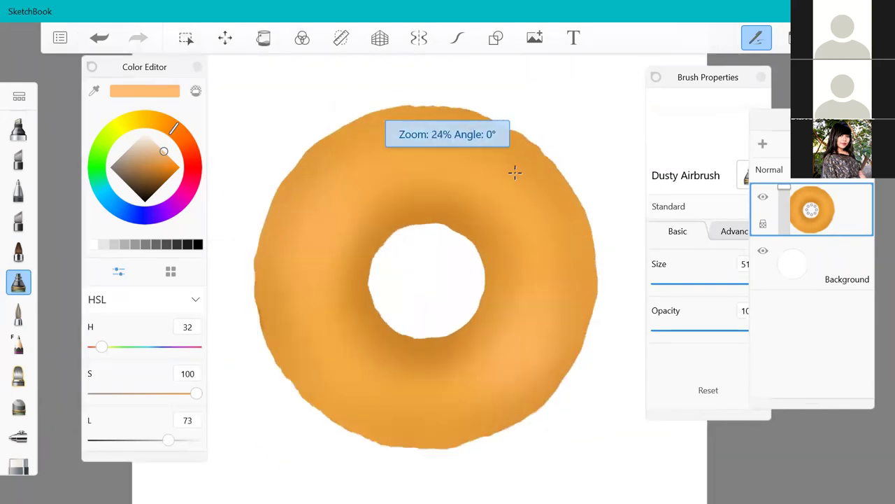
- Add a layer above the donut and ready the Inky brush in pink (hue 7, saturation 100, lightness 85) with stroke smoothing
click(764, 149)
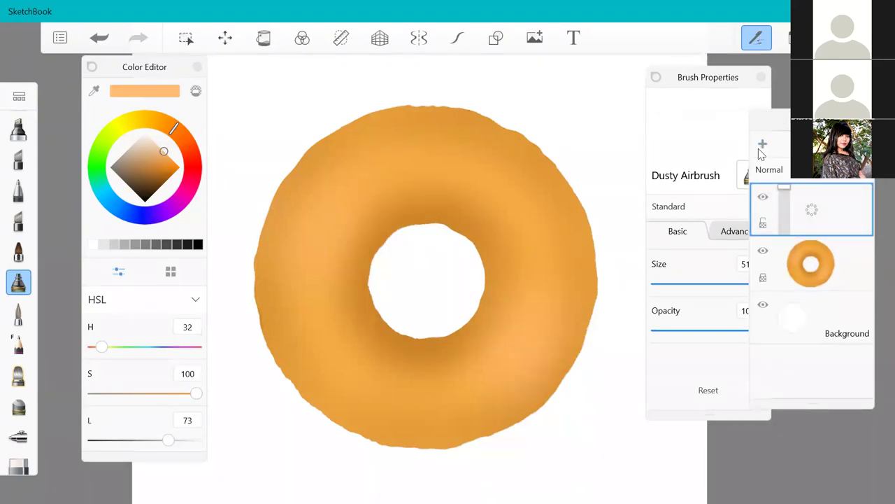
key(s)
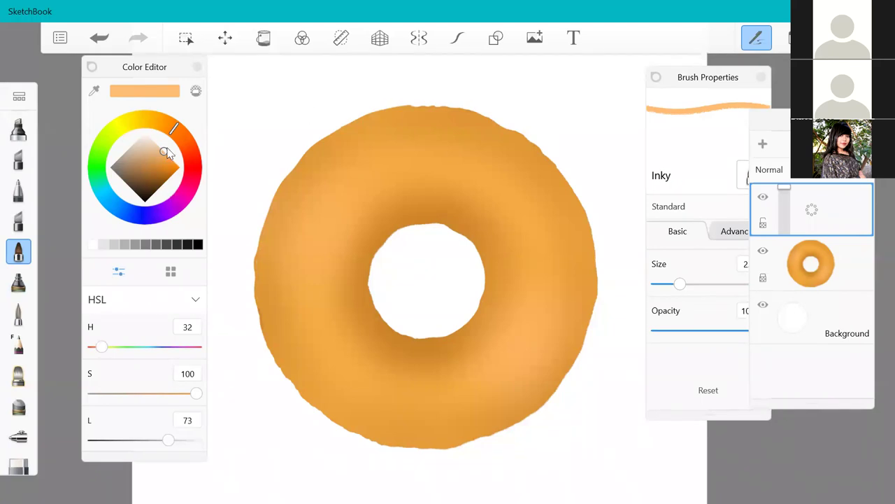
mouse_move(180, 144)
mouse_down()
mouse_move(190, 160)
mouse_move(167, 158)
mouse_move(155, 143)
mouse_up()
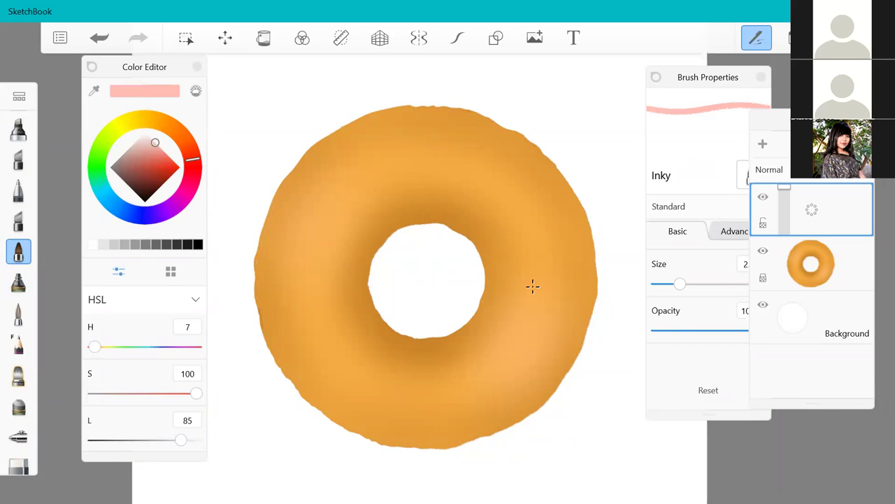
key(s)
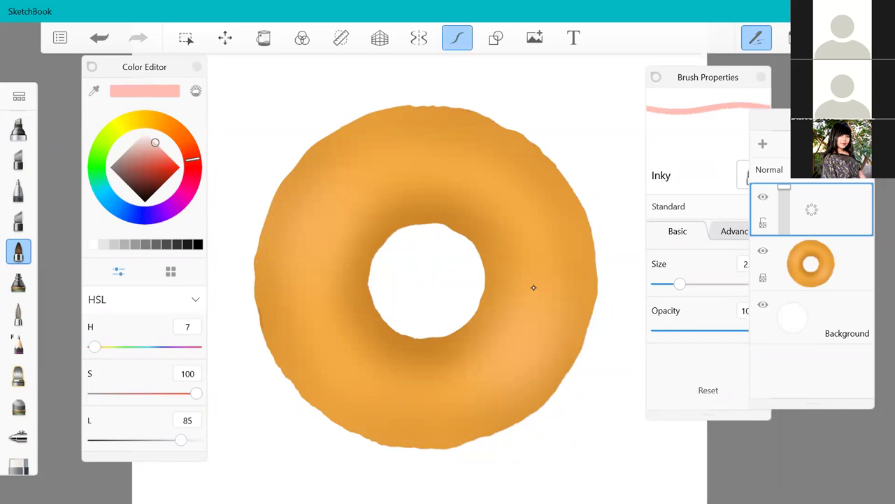
- Try a short pink Inky stroke on the donut layer beside the right edge of the hole
scroll(374, 330, up, 2)
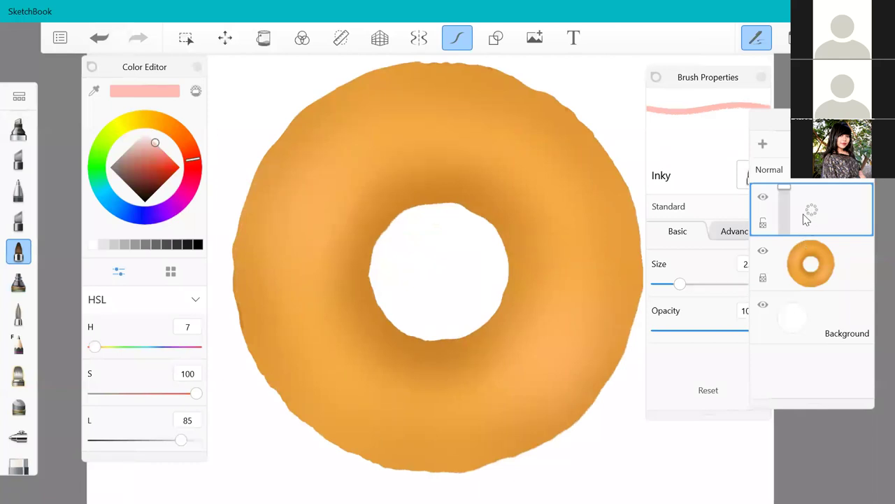
click(812, 260)
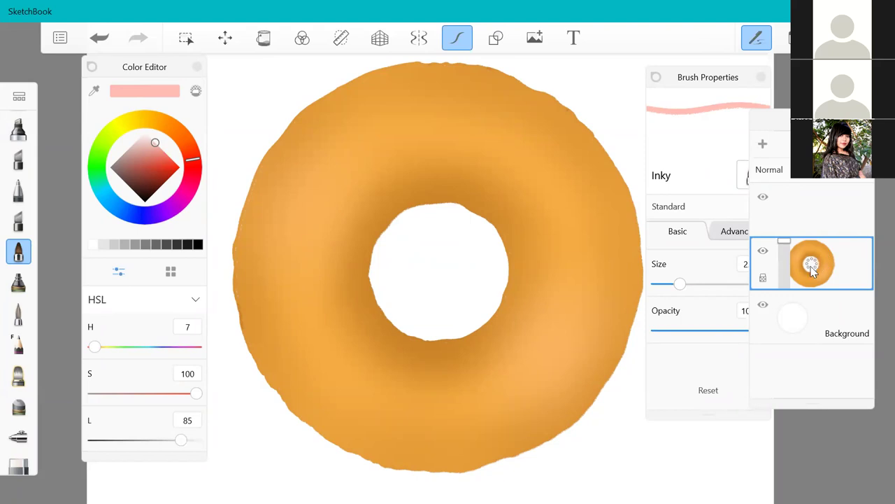
scroll(480, 193, up, 3)
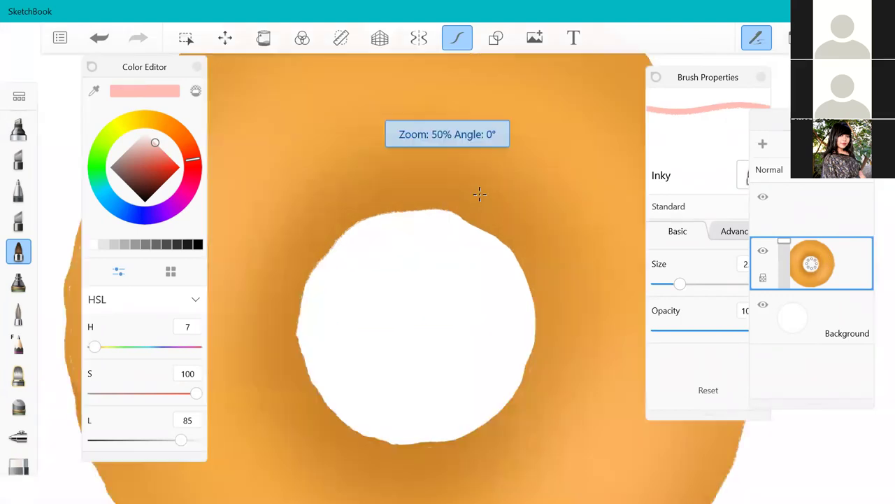
drag(558, 281, 575, 342)
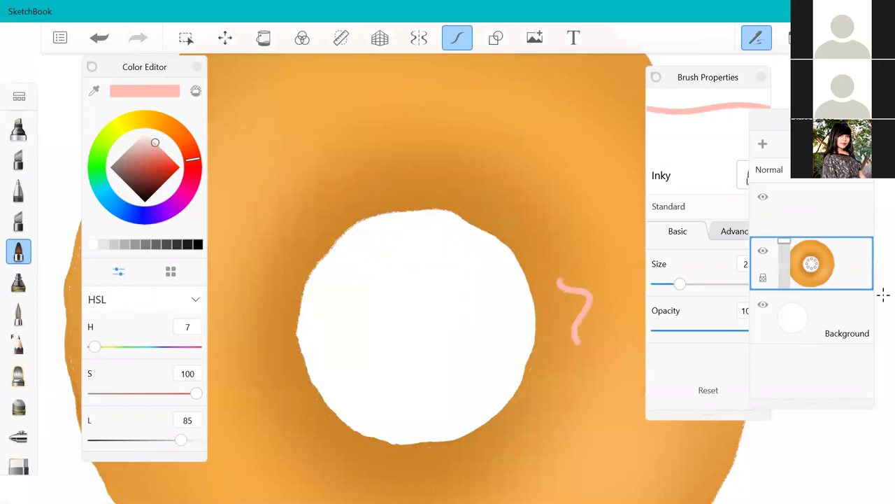
- Try erasing the pink mark with the Hard Eraser and the donut layer's transparency unlocked, and undo the test strokes
key(e)
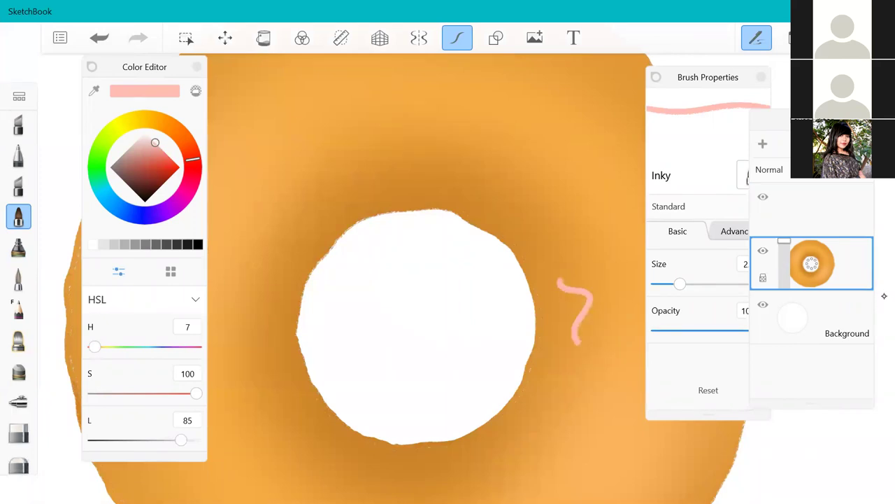
click(883, 296)
key(Return)
click(867, 280)
click(763, 277)
mouse_move(540, 291)
mouse_down()
mouse_move(577, 269)
mouse_move(573, 338)
mouse_up()
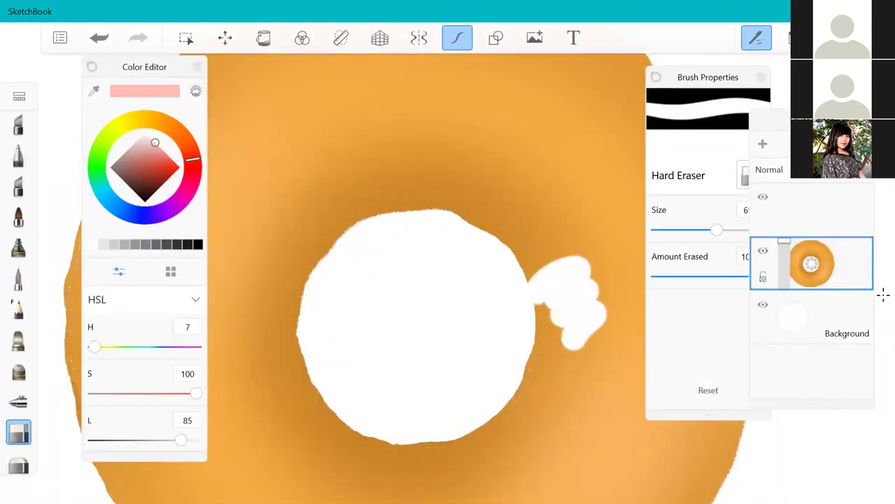
key(ctrl+z)
key(ctrl+z)
key(ctrl+z)
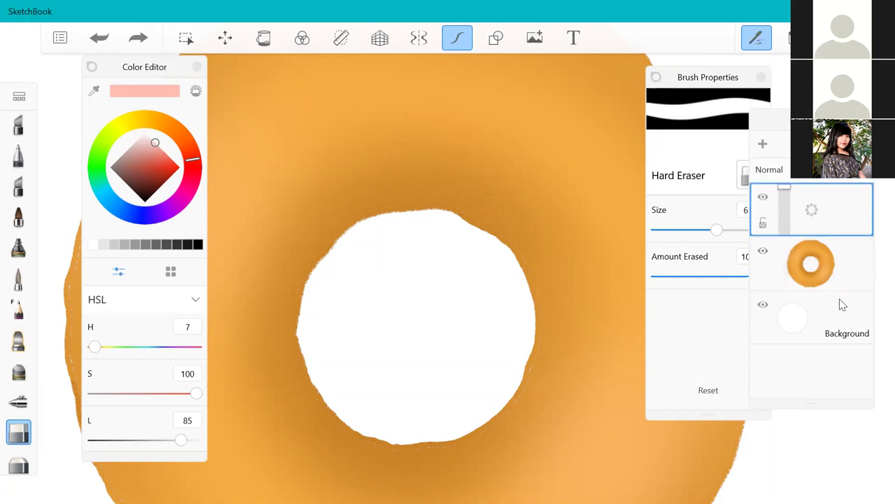
- Switch back to the pink Inky brush and draw a closed wavy icing outline just inside the donut's outer edge on the upper layer
scroll(392, 230, down, 2)
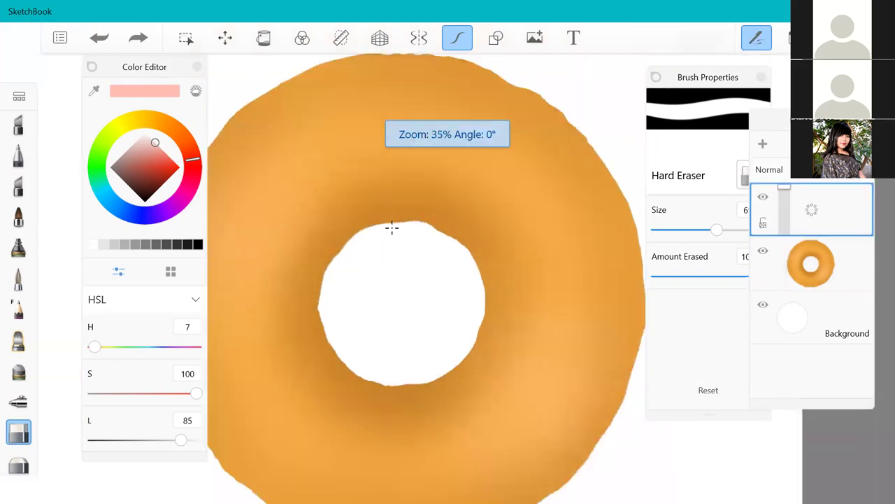
key(e)
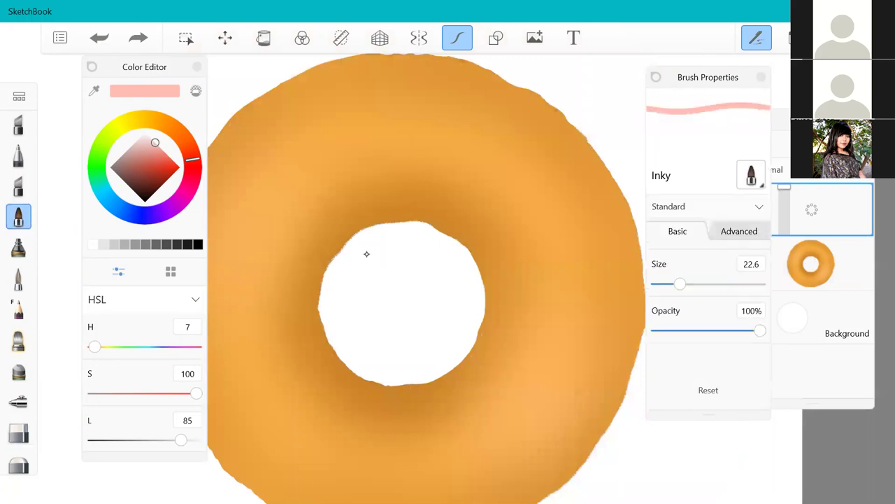
scroll(384, 235, down, 2)
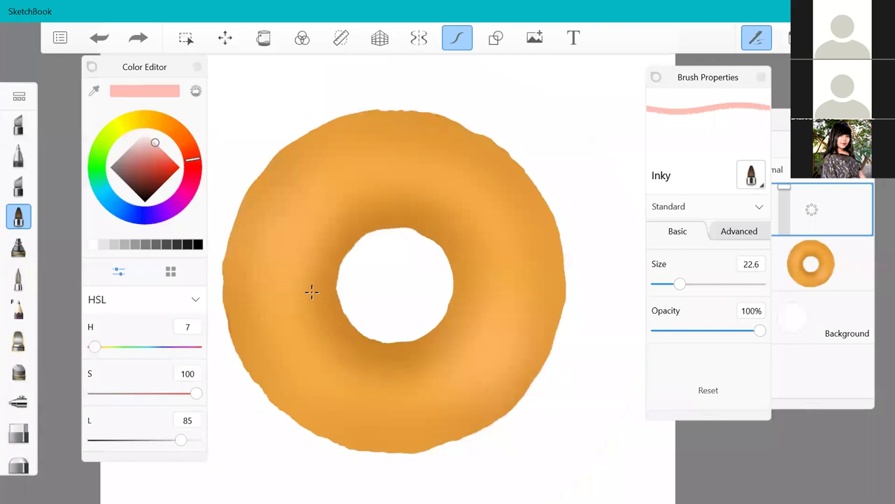
scroll(311, 292, up, 1)
mouse_move(236, 371)
mouse_down()
mouse_move(221, 202)
mouse_move(266, 170)
mouse_move(281, 121)
mouse_move(535, 136)
mouse_up()
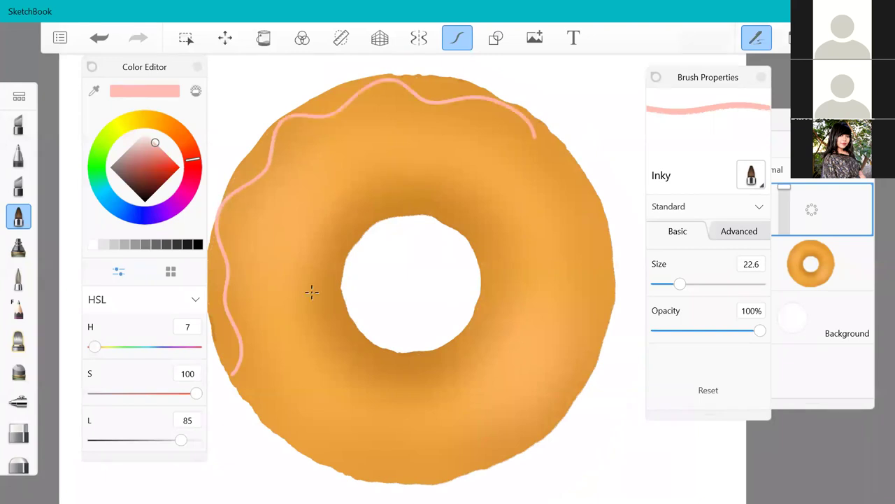
mouse_move(233, 375)
mouse_down()
mouse_move(239, 401)
mouse_move(328, 462)
mouse_move(367, 474)
mouse_move(434, 459)
mouse_move(485, 462)
mouse_move(494, 439)
mouse_move(559, 389)
mouse_move(590, 302)
mouse_move(591, 286)
mouse_move(567, 248)
mouse_move(593, 221)
mouse_move(586, 183)
mouse_move(559, 143)
mouse_move(538, 138)
mouse_up()
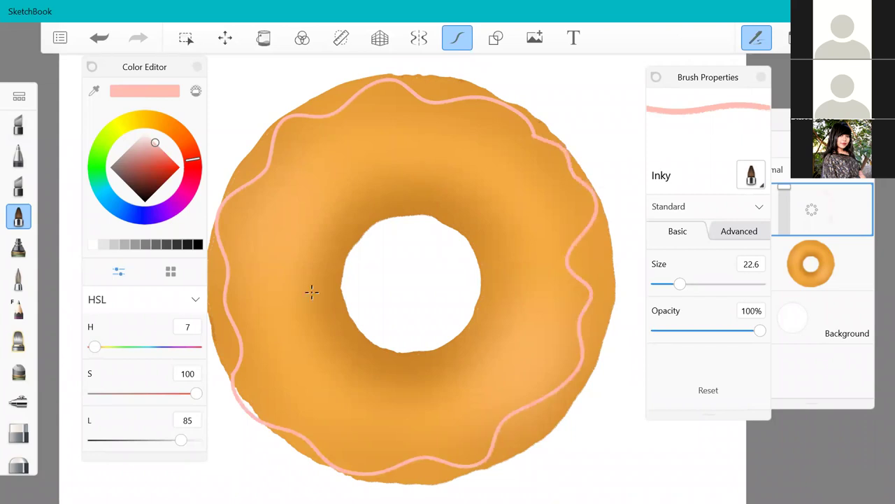
- Transform the icing outline with Distort, stretching its right, left and upper sides outward to fit the donut's outer edge
scroll(312, 292, down, 3)
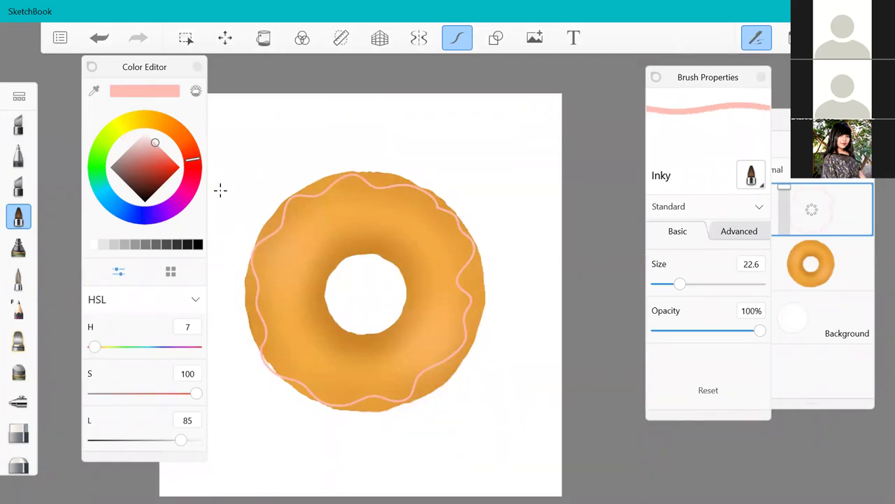
click(225, 39)
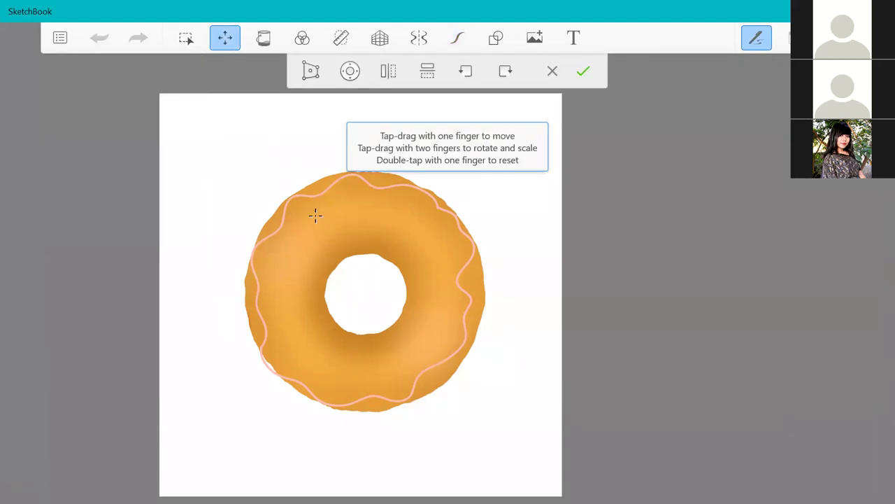
click(316, 83)
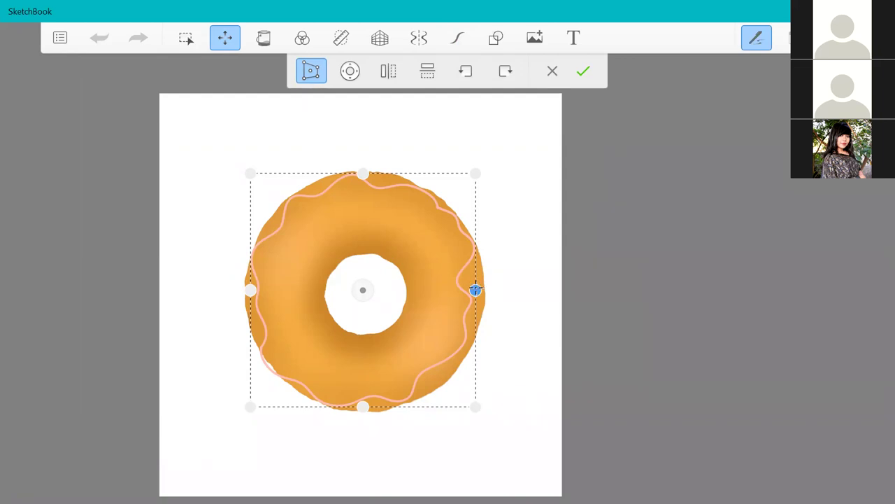
drag(475, 288, 483, 293)
drag(484, 292, 482, 293)
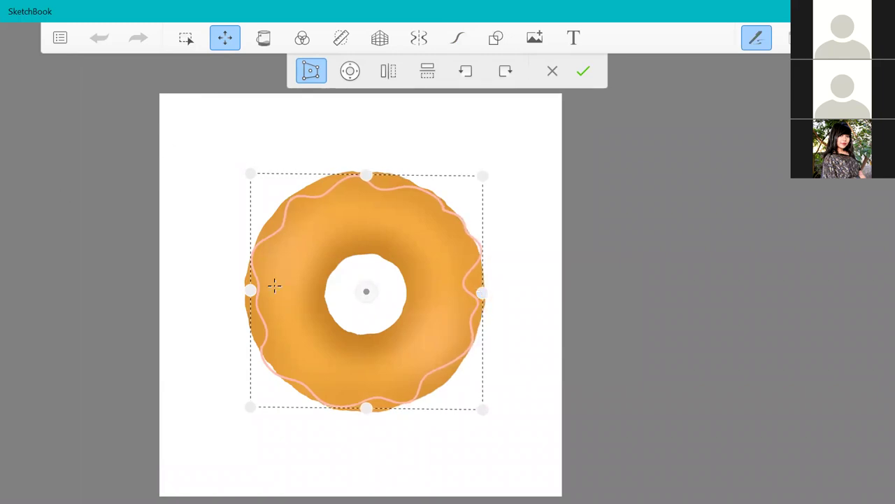
drag(249, 290, 248, 289)
drag(365, 174, 364, 171)
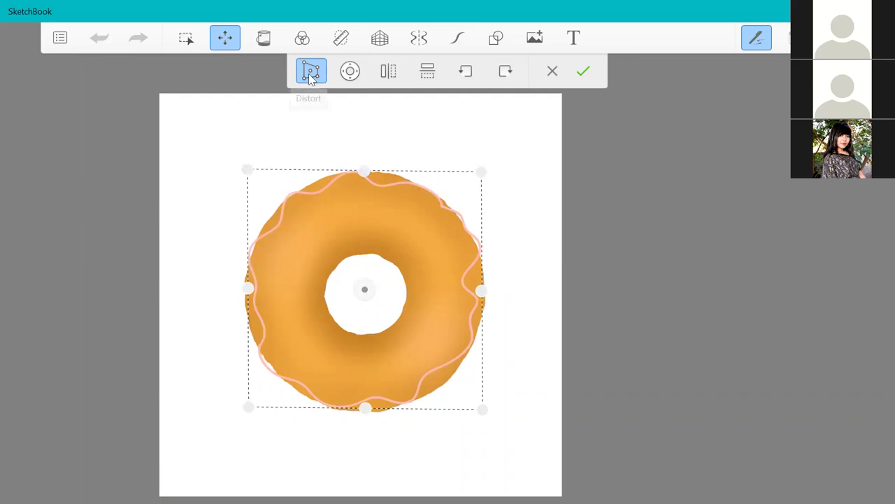
click(584, 72)
- Turn stroke smoothing back on while trying wavy pink strokes over the upper edge of the hole, and undo those strokes
scroll(290, 292, up, 2)
scroll(290, 293, down, 1)
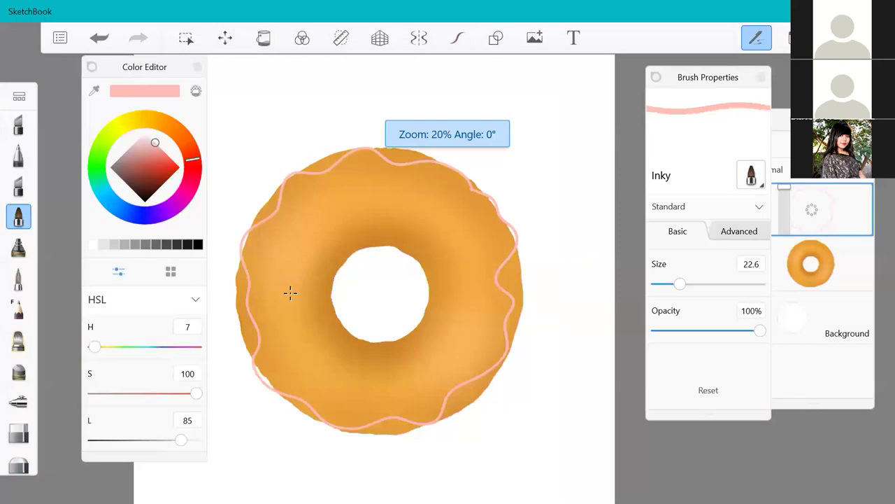
scroll(290, 293, up, 3)
scroll(521, 238, up, 1)
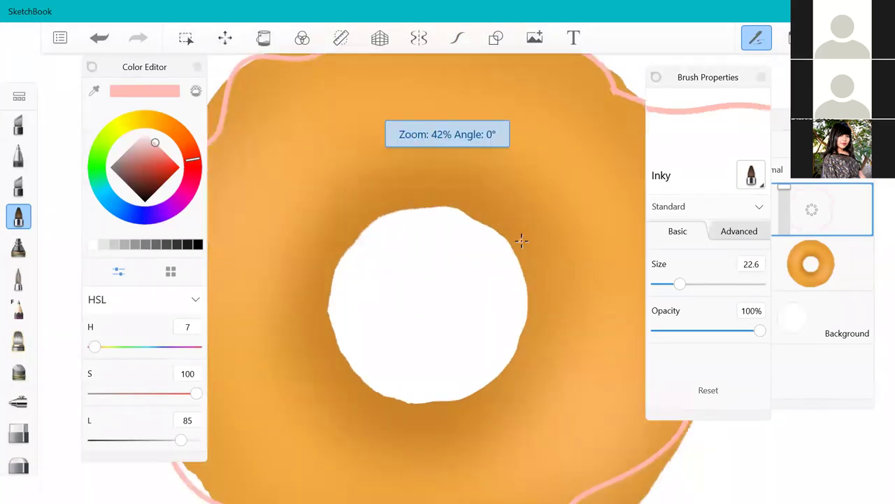
mouse_move(331, 227)
mouse_down()
mouse_move(347, 245)
mouse_move(405, 203)
mouse_move(453, 196)
mouse_move(495, 215)
mouse_move(521, 242)
mouse_up()
click(457, 38)
mouse_move(331, 228)
mouse_down()
mouse_move(320, 235)
mouse_move(405, 198)
mouse_move(498, 207)
mouse_move(522, 241)
mouse_up()
key(ctrl+z)
key(ctrl+z)
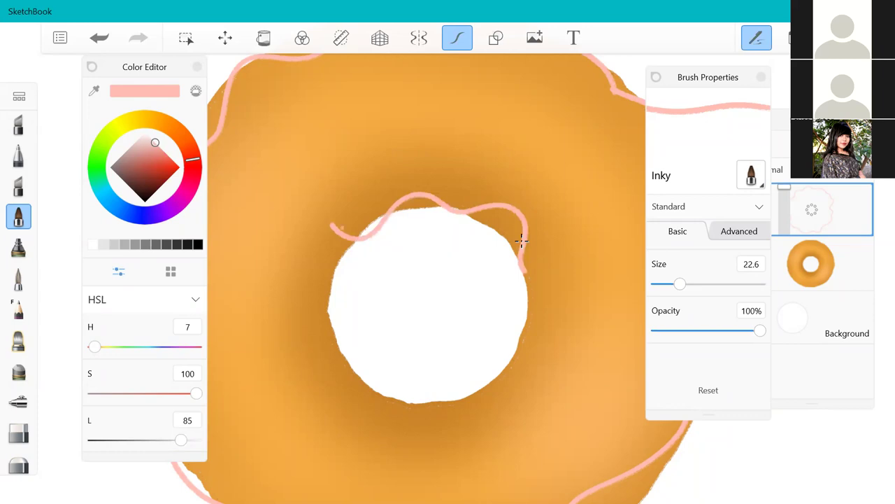
- Try a full wavy pink outline around the donut's hole, and undo it
mouse_move(332, 224)
mouse_down()
mouse_move(313, 315)
mouse_move(348, 382)
mouse_move(437, 404)
mouse_move(518, 378)
mouse_move(534, 300)
mouse_move(523, 271)
mouse_up()
click(411, 188)
scroll(344, 284, down, 5)
scroll(343, 284, up, 5)
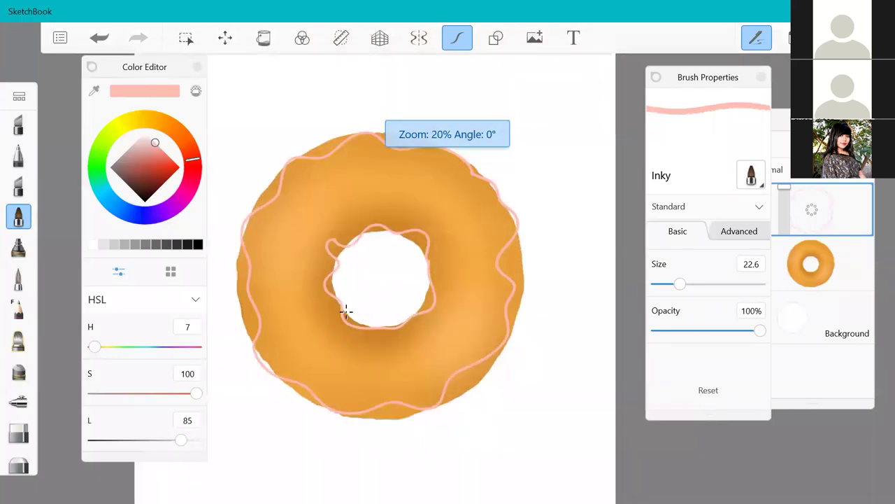
click(96, 40)
click(99, 39)
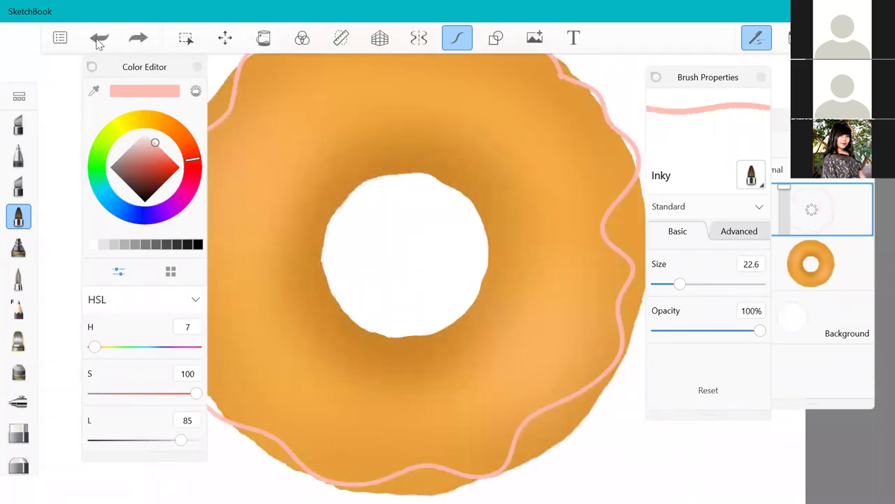
- Redraw a closed wavy pink icing outline around the donut's hole
scroll(333, 132, up, 1)
mouse_move(301, 283)
mouse_down()
mouse_move(342, 237)
mouse_move(480, 168)
mouse_move(546, 228)
mouse_up()
mouse_move(302, 286)
mouse_down()
mouse_move(338, 412)
mouse_move(469, 412)
mouse_move(568, 383)
mouse_move(565, 265)
mouse_up()
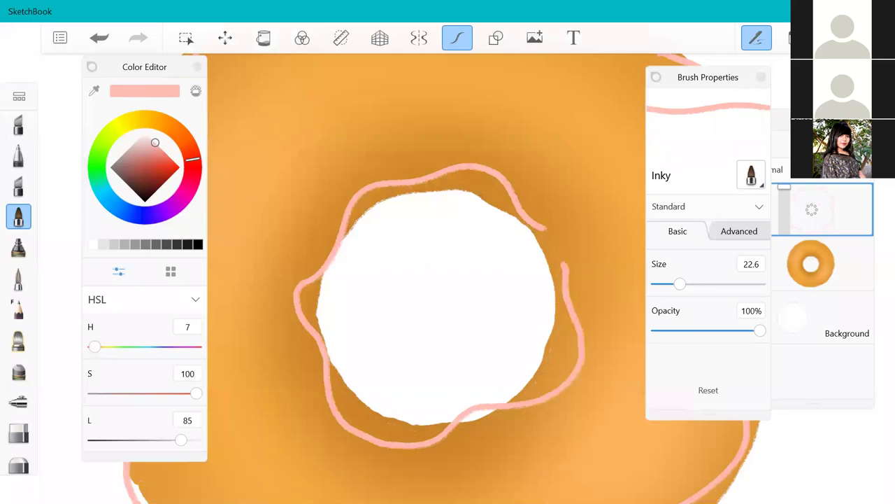
scroll(331, 132, down, 2)
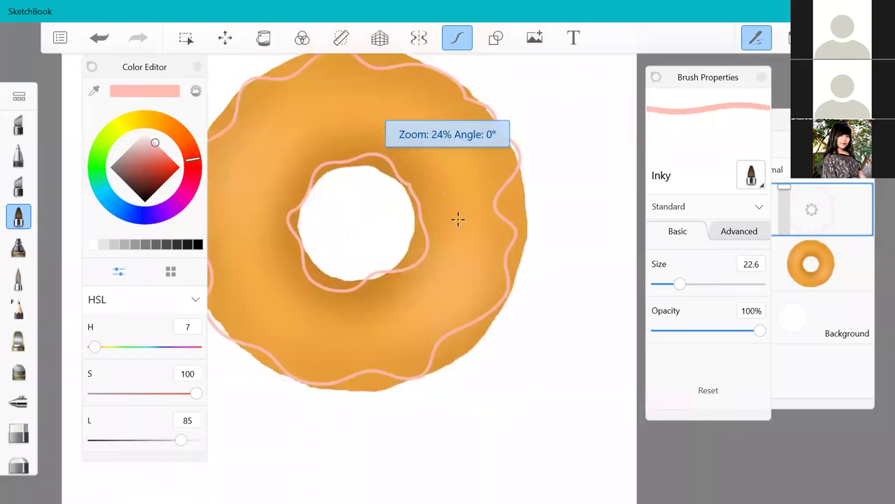
scroll(458, 219, down, 2)
scroll(380, 184, up, 2)
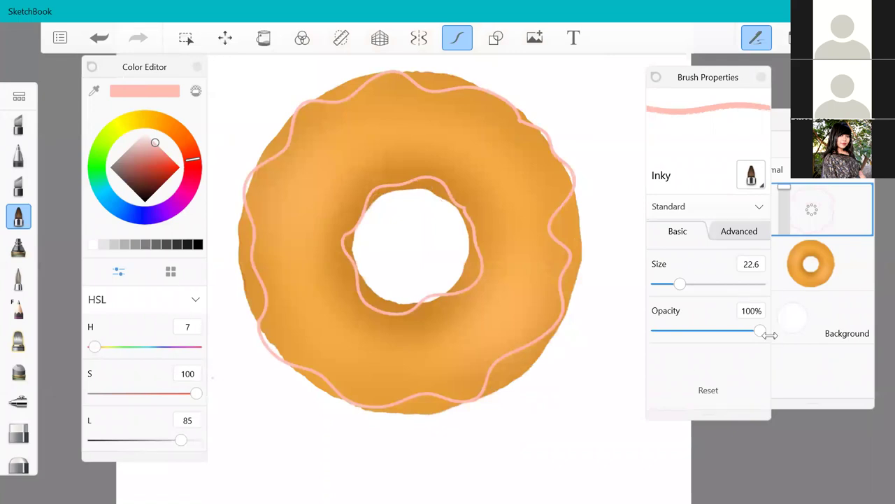
- Set the pink's lightness to 87 and solid-fill the icing area between the outer and inner outlines at tolerance 120
click(184, 440)
scroll(259, 151, up, 1)
scroll(259, 152, up, 1)
scroll(274, 185, down, 1)
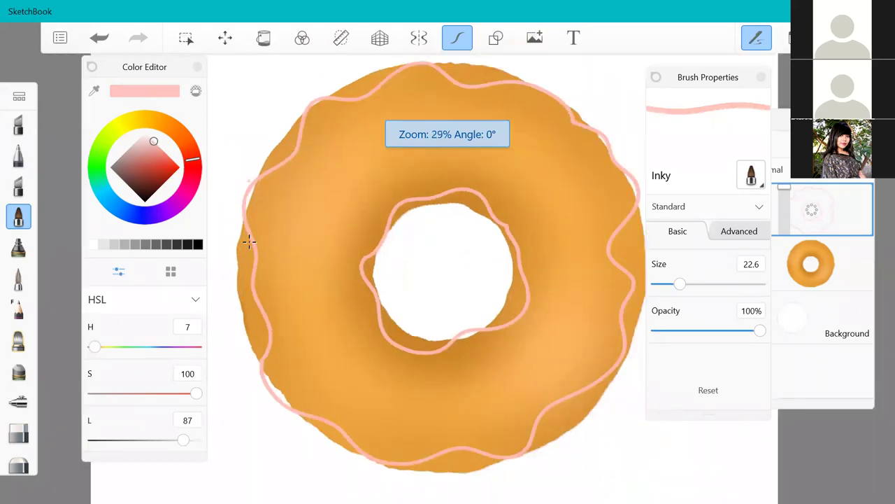
click(266, 38)
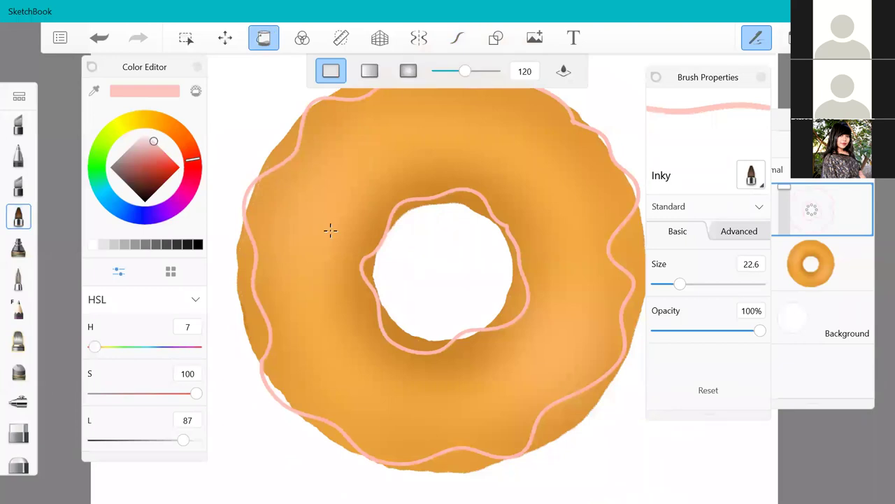
click(330, 230)
scroll(340, 264, down, 2)
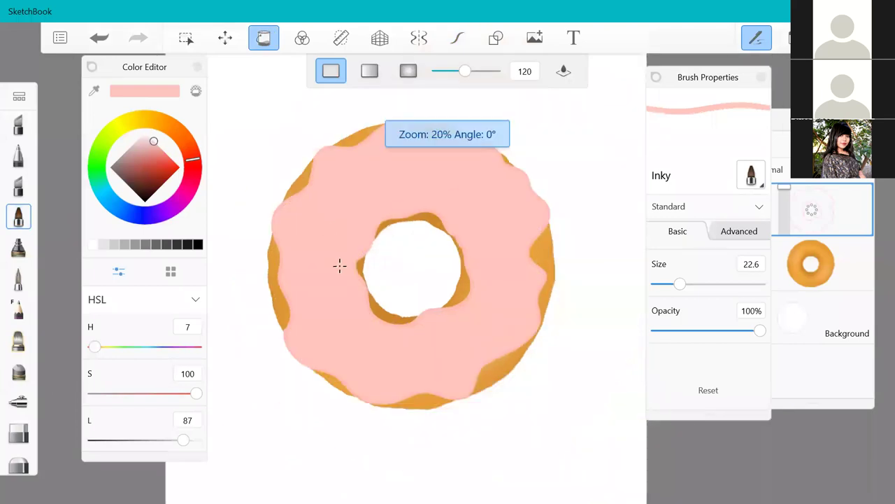
scroll(339, 277, up, 3)
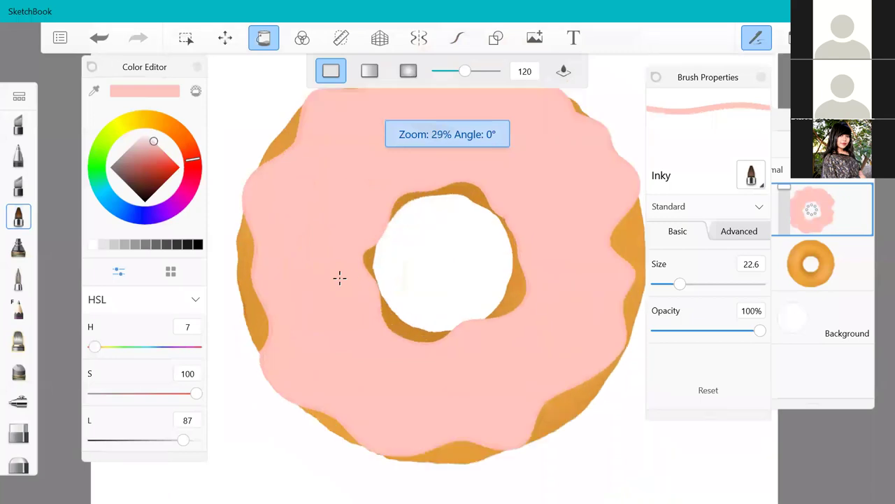
scroll(339, 277, down, 1)
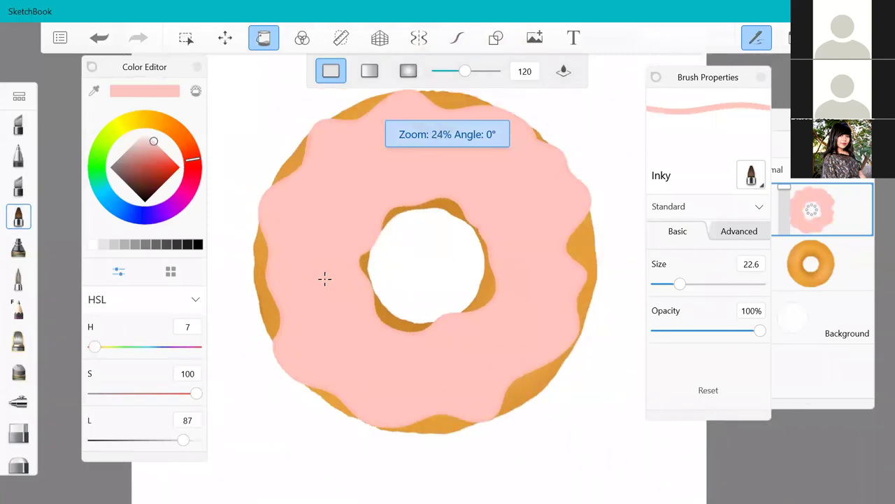
- Lock the transparency of the icing layer and switch to the Dusty Airbrush at size 511 and 100% opacity
click(812, 242)
click(818, 205)
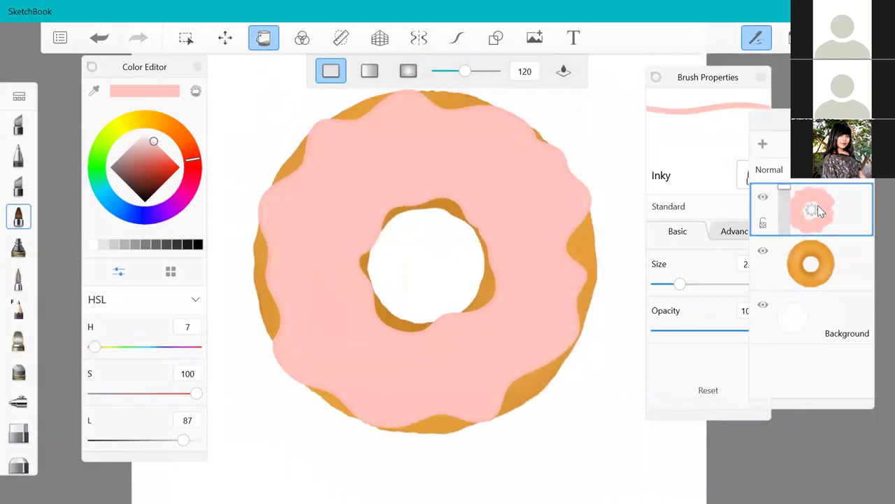
click(764, 227)
click(18, 248)
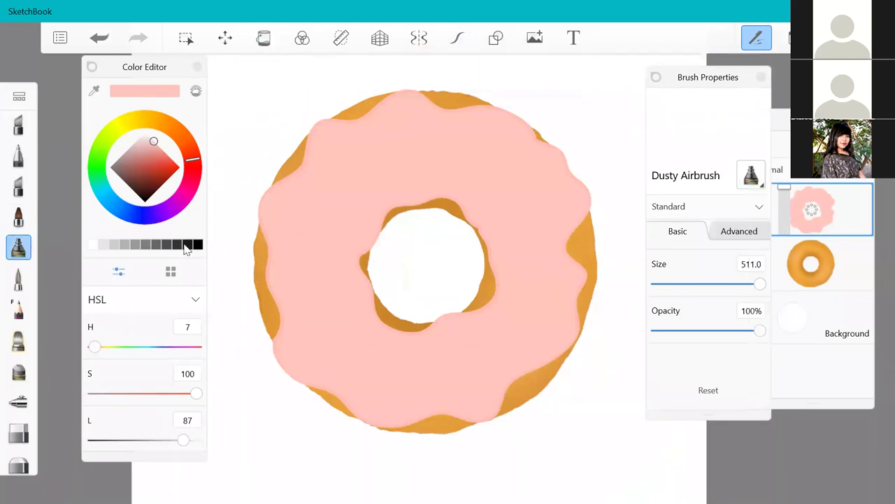
- Airbrush darker pink icing shading (saturation 90, lightness 73 and 65) around hole and edges, plus white highlights (lightness 100) at upper left and lower right
drag(153, 141, 160, 151)
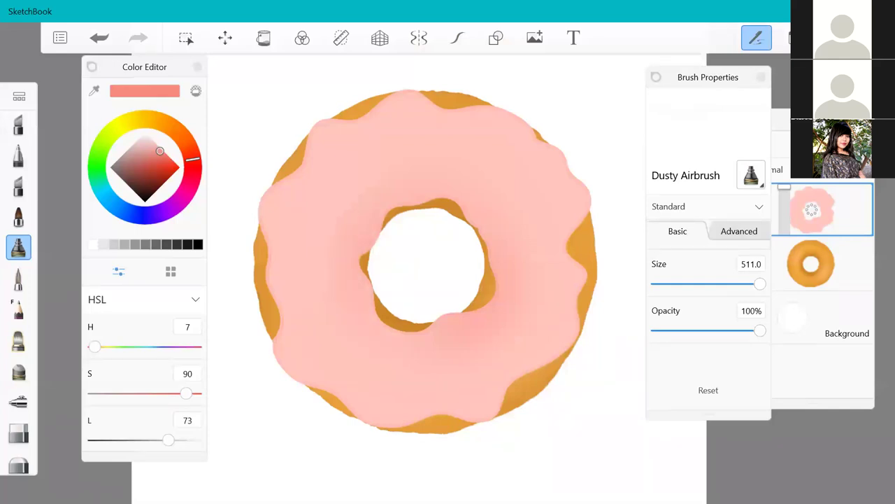
drag(169, 440, 160, 440)
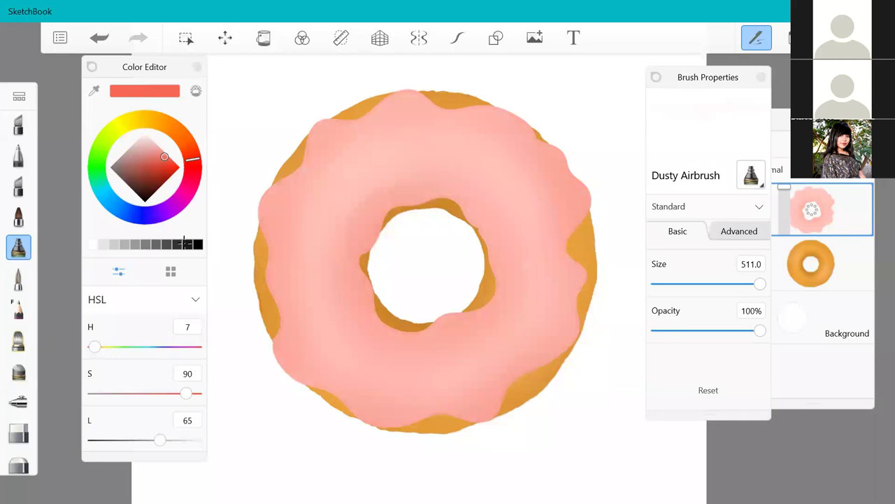
drag(161, 440, 196, 439)
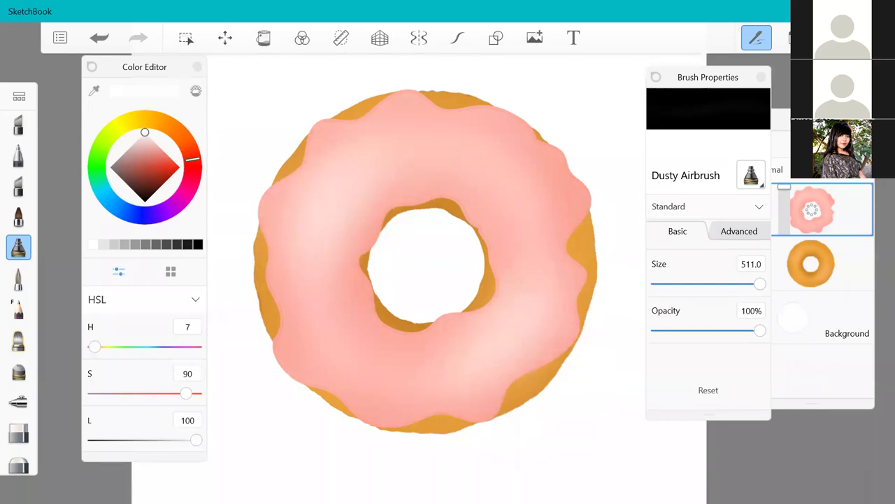
- Add a new layer above the pink icing and choose the Inky brush at size 22.6 in hot pink (H 344, S 88, L 57)
scroll(468, 176, down, 2)
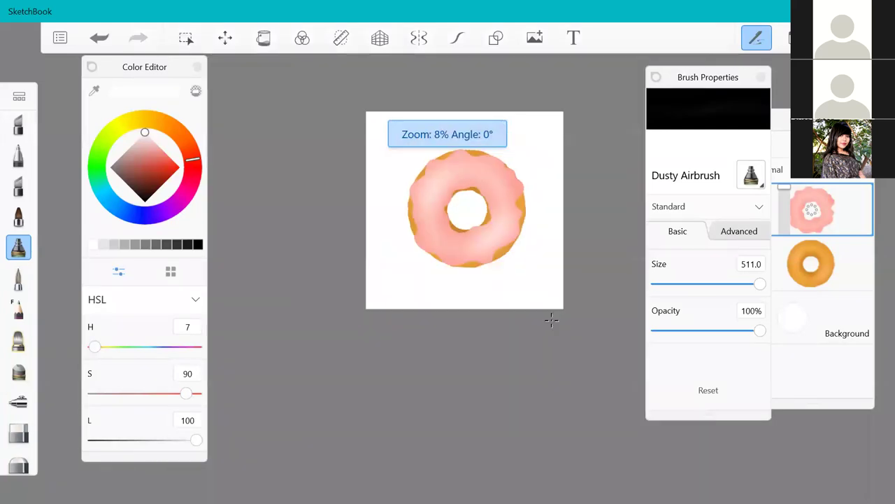
scroll(444, 197, up, 1)
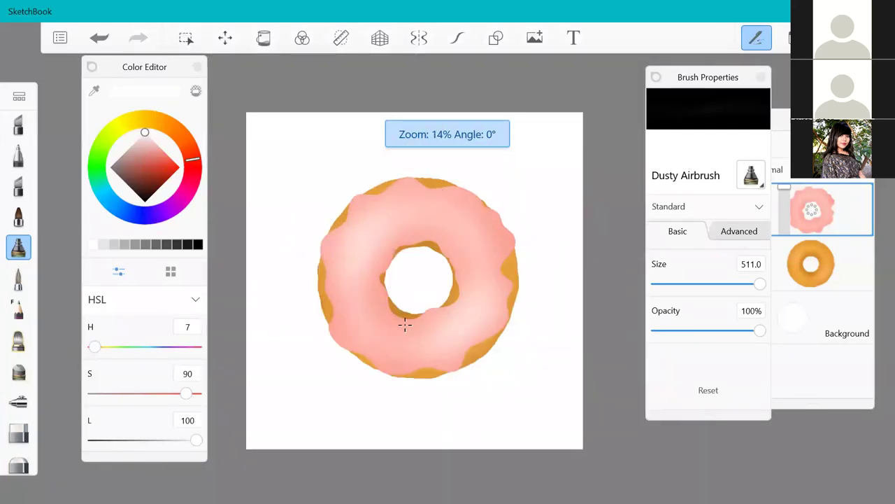
scroll(405, 324, up, 2)
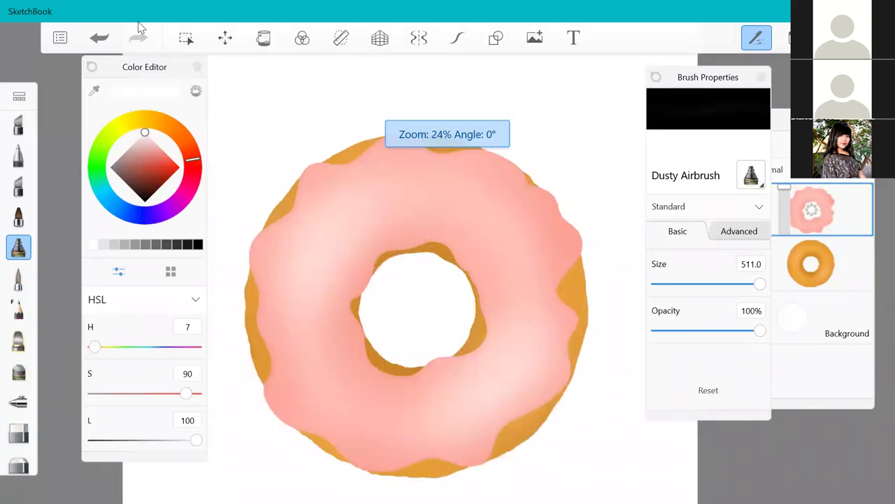
scroll(417, 373, up, 1)
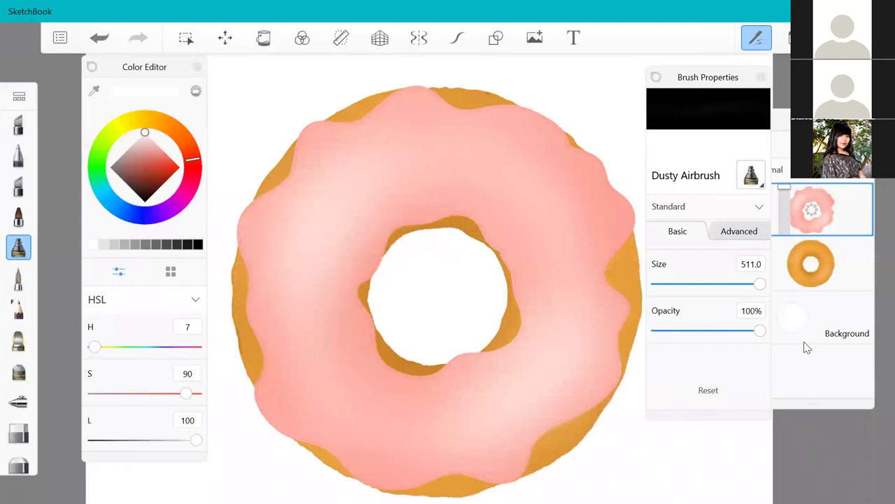
click(810, 261)
click(814, 213)
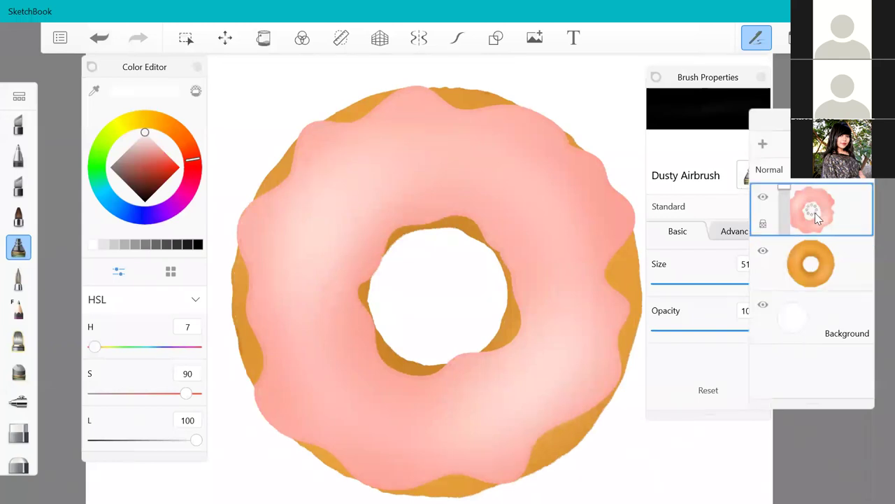
click(764, 145)
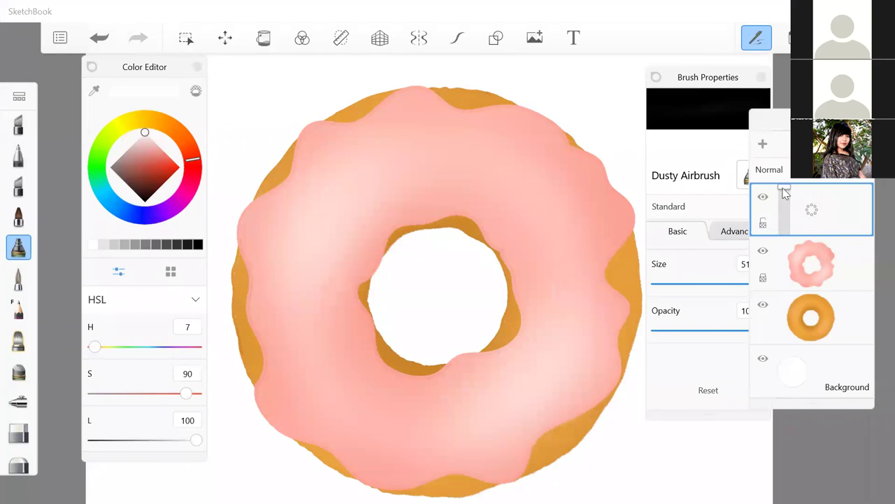
key(b)
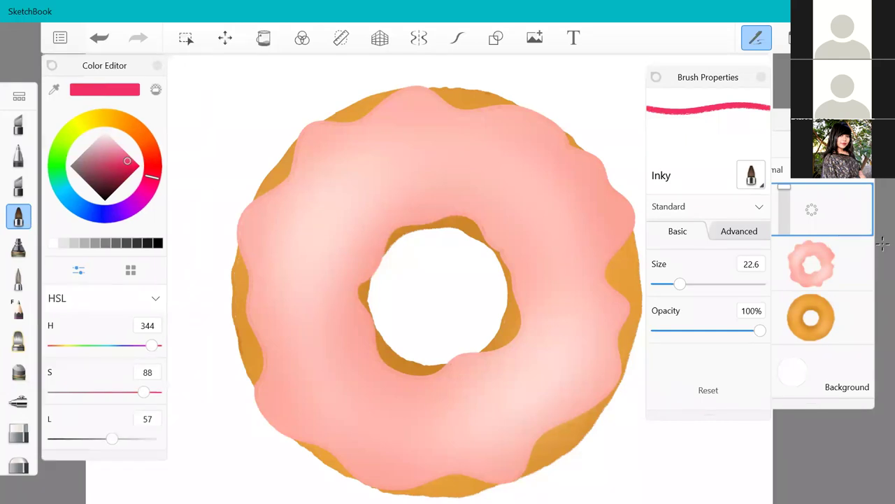
- Turn on Predictive Stroke and draw wavy diagonal drizzle outlines over the donut's left half, lower right and upper middle
scroll(881, 244, down, 2)
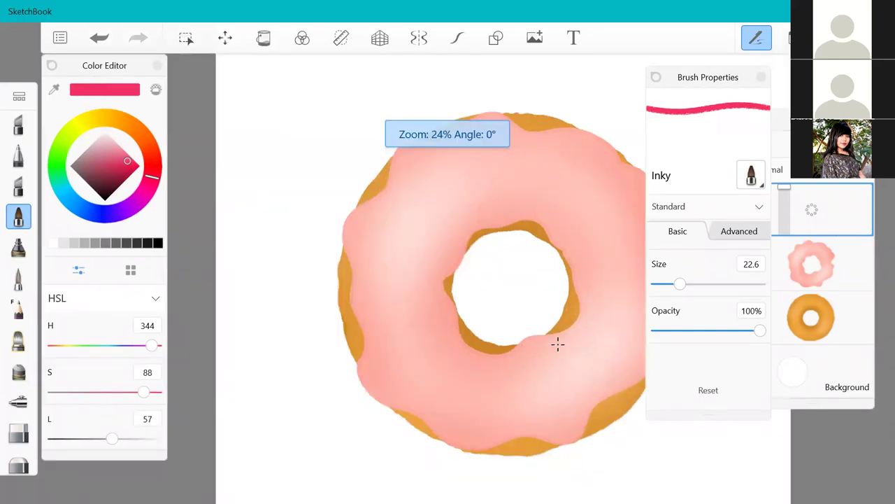
scroll(558, 345, up, 3)
scroll(524, 300, down, 5)
scroll(583, 285, up, 4)
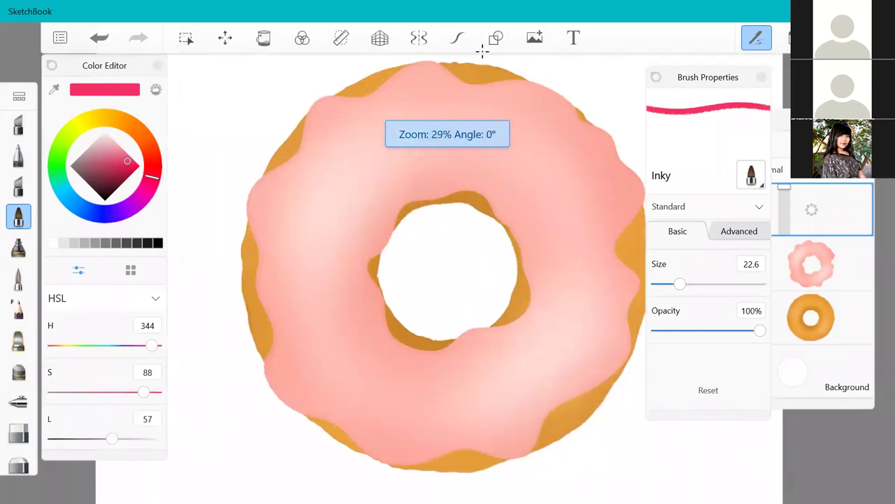
click(458, 40)
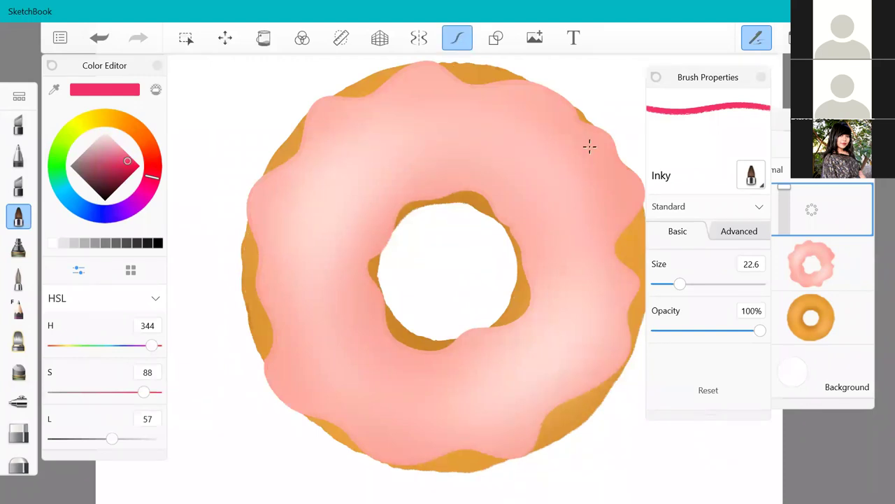
mouse_move(333, 433)
mouse_down()
mouse_move(245, 293)
mouse_move(363, 395)
mouse_move(244, 208)
mouse_move(373, 361)
mouse_move(482, 466)
mouse_move(396, 419)
mouse_move(371, 441)
mouse_move(341, 448)
mouse_move(333, 432)
mouse_up()
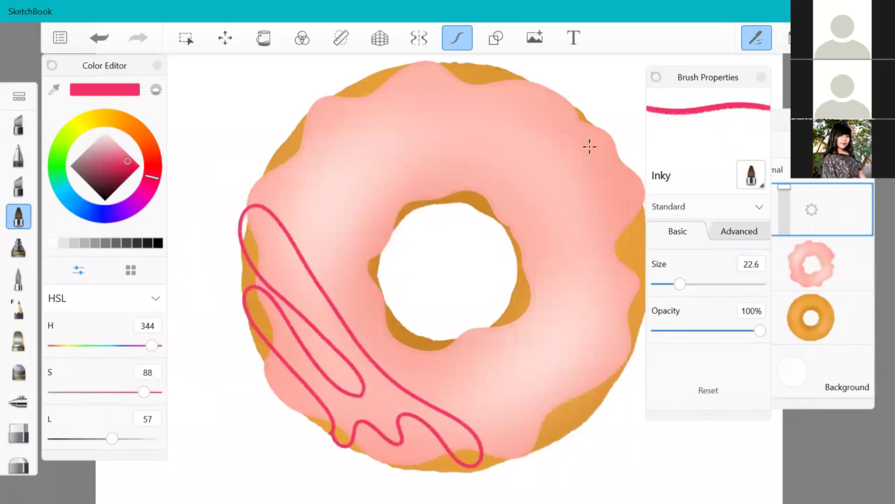
mouse_move(273, 150)
mouse_down()
mouse_move(407, 344)
mouse_move(511, 458)
mouse_move(527, 456)
mouse_move(505, 413)
mouse_move(406, 327)
mouse_move(361, 236)
mouse_move(276, 145)
mouse_up()
mouse_move(383, 244)
mouse_down()
mouse_move(337, 176)
mouse_move(363, 166)
mouse_move(391, 245)
mouse_move(386, 256)
mouse_up()
mouse_move(460, 351)
mouse_down()
mouse_move(547, 441)
mouse_move(538, 391)
mouse_move(511, 344)
mouse_move(464, 322)
mouse_move(463, 334)
mouse_move(517, 333)
mouse_move(579, 420)
mouse_move(547, 345)
mouse_move(608, 384)
mouse_move(586, 350)
mouse_move(525, 294)
mouse_move(501, 315)
mouse_up()
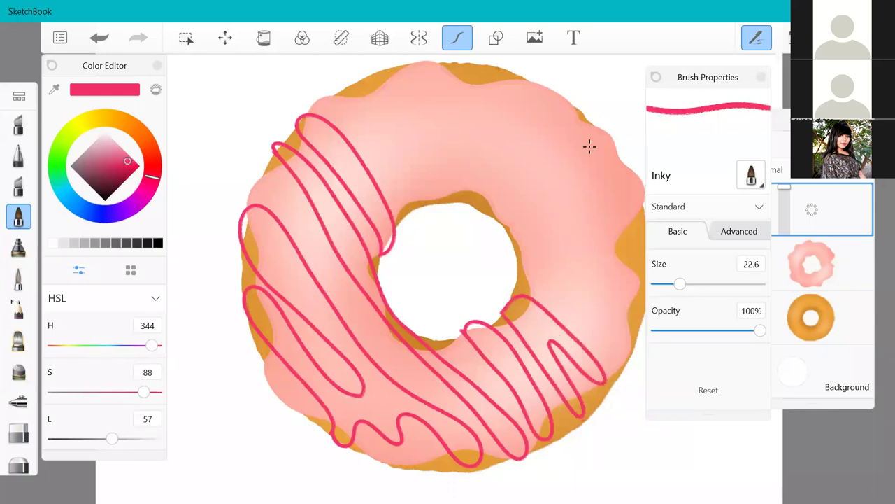
mouse_move(418, 210)
mouse_down()
mouse_move(355, 103)
mouse_move(385, 78)
mouse_move(410, 98)
mouse_move(410, 71)
mouse_move(469, 190)
mouse_move(416, 212)
mouse_up()
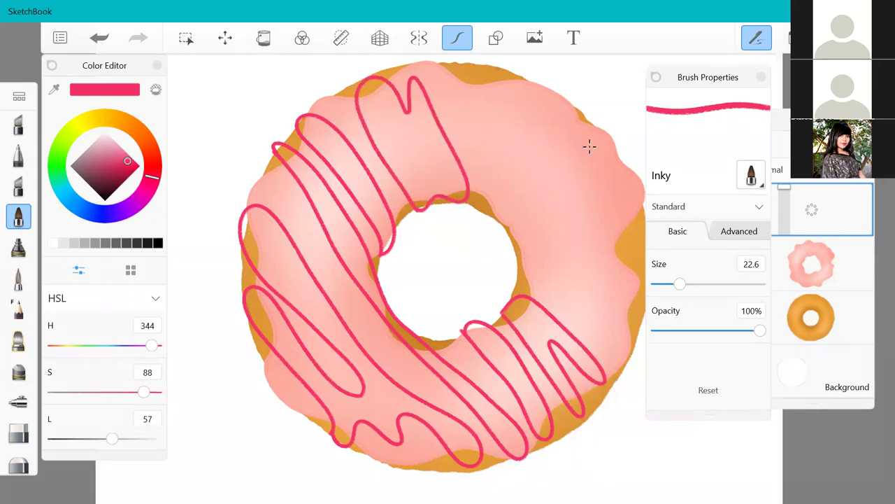
- Outline long wavy drizzle bands from the donut's top edge down its right side, undoing and redrawing stray strokes
mouse_move(420, 67)
mouse_down()
mouse_move(480, 162)
mouse_move(518, 269)
mouse_move(625, 368)
mouse_up()
mouse_move(418, 61)
mouse_down()
mouse_move(466, 85)
mouse_move(527, 221)
mouse_move(596, 315)
mouse_move(555, 219)
mouse_move(570, 213)
mouse_move(631, 322)
mouse_move(628, 367)
mouse_up()
click(99, 37)
mouse_move(526, 165)
mouse_down()
mouse_move(476, 66)
mouse_move(605, 171)
mouse_move(645, 257)
mouse_move(553, 161)
mouse_move(526, 169)
mouse_move(486, 73)
mouse_move(575, 139)
mouse_move(645, 251)
mouse_up()
click(566, 100)
click(98, 38)
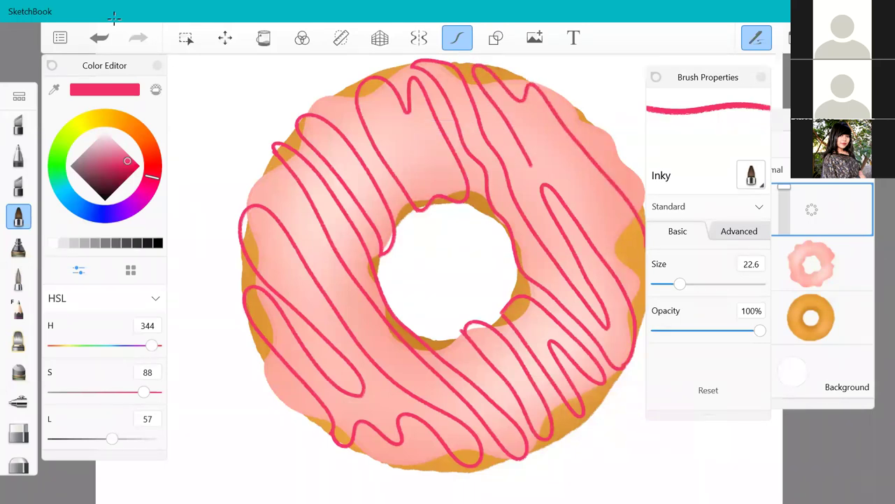
mouse_move(529, 165)
mouse_down()
mouse_move(543, 149)
mouse_move(560, 153)
mouse_move(598, 197)
mouse_move(648, 287)
mouse_up()
click(99, 37)
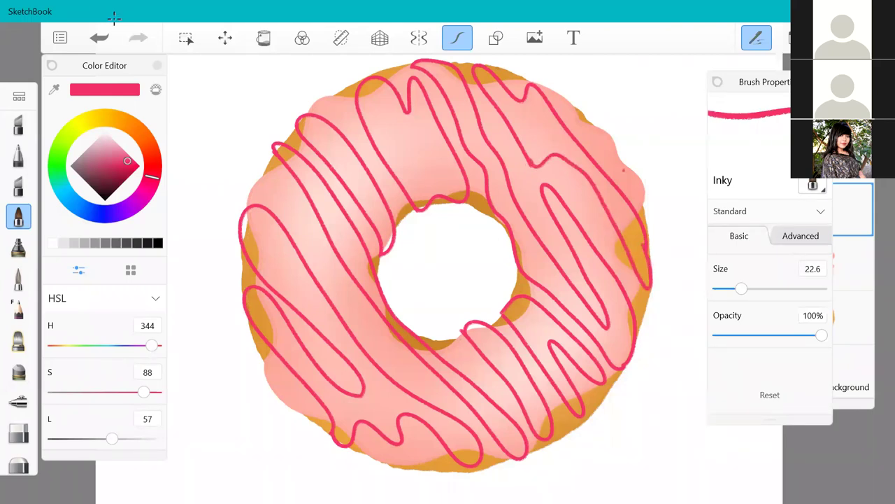
- Draw a small closed drizzle oval at the donut's upper right and a narrow oval gap inside the band above the hole
mouse_move(630, 199)
mouse_down()
mouse_move(602, 140)
mouse_move(575, 113)
mouse_up()
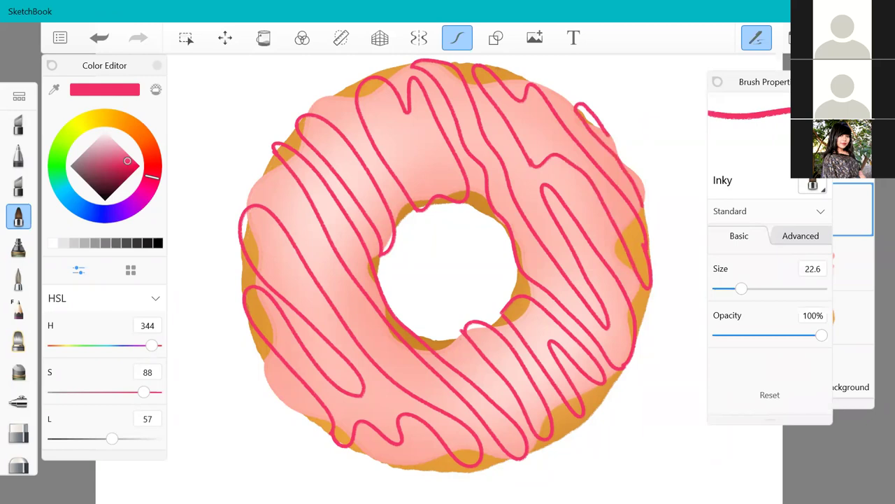
click(99, 38)
mouse_move(585, 147)
mouse_down()
mouse_move(608, 137)
mouse_move(611, 158)
mouse_move(588, 141)
mouse_up()
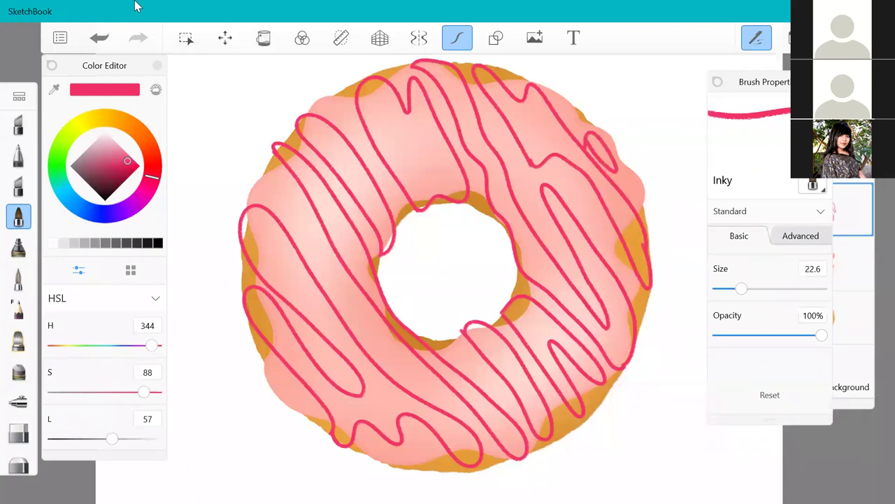
scroll(444, 134, up, 5)
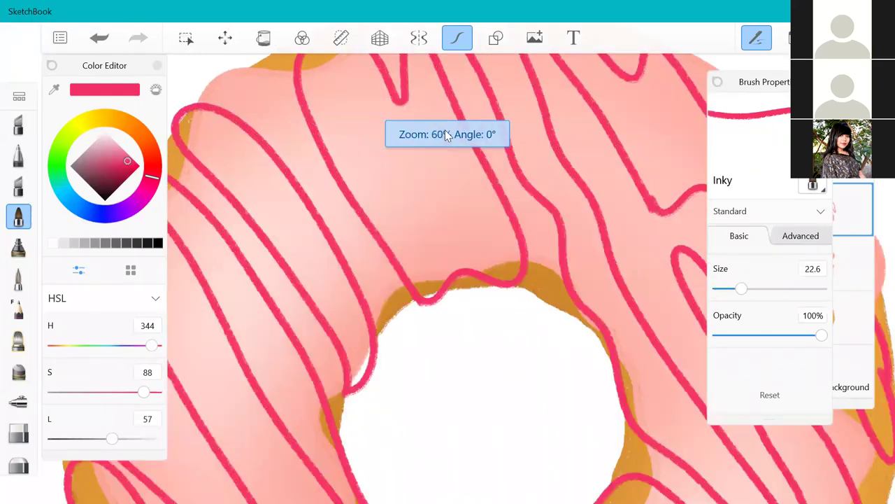
mouse_move(396, 144)
mouse_down()
mouse_move(422, 224)
mouse_move(444, 237)
mouse_move(396, 140)
mouse_up()
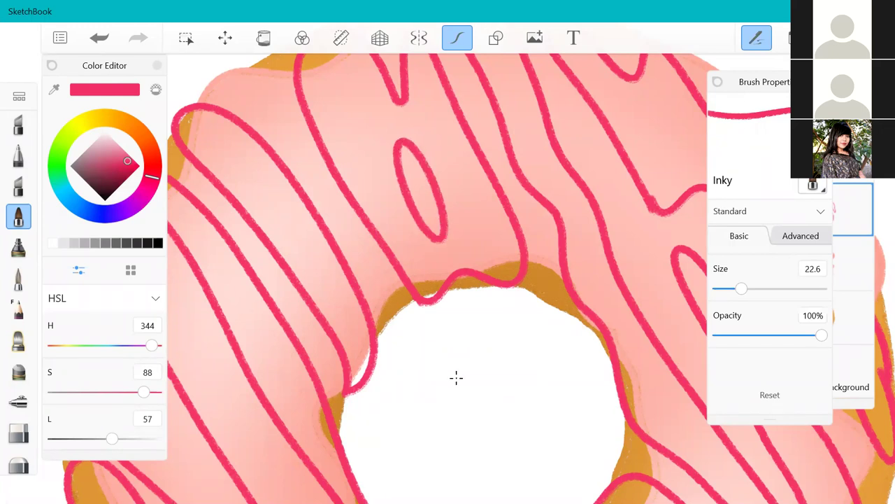
- Add a small drizzle loop at the donut's bottom edge and a small oval gap inside the left band, on the drizzle layer
scroll(350, 380, down, 8)
scroll(296, 366, up, 8)
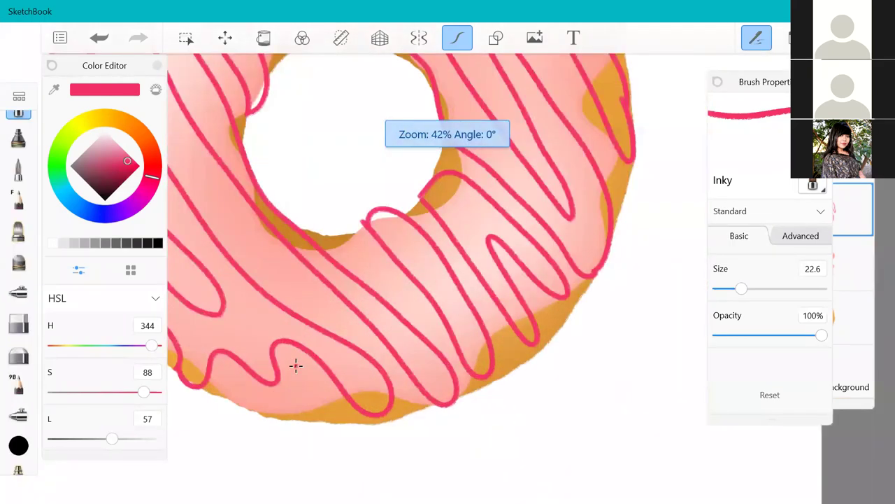
mouse_move(339, 444)
mouse_down()
mouse_move(307, 405)
mouse_move(316, 387)
mouse_move(354, 449)
mouse_up()
scroll(414, 392, down, 6)
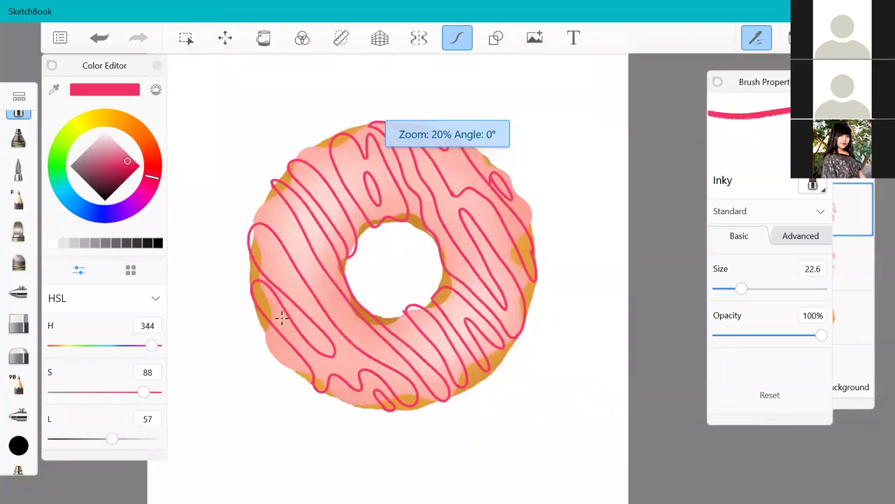
scroll(284, 316, up, 2)
click(868, 258)
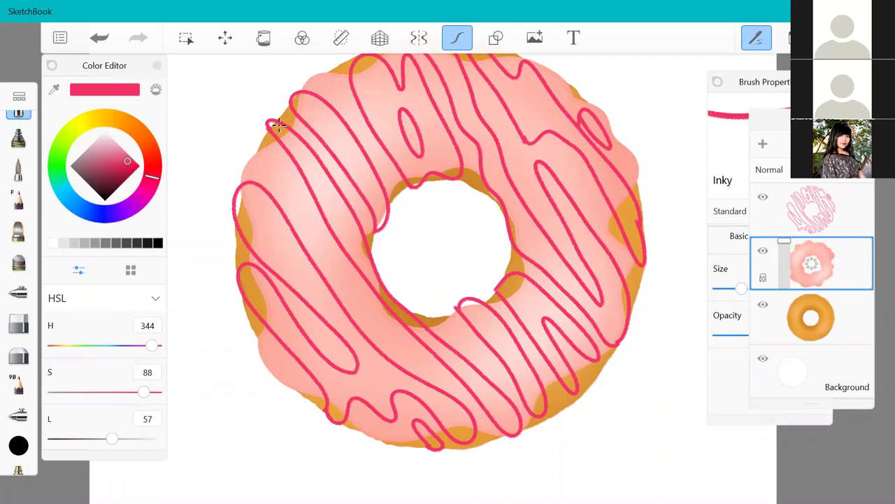
click(812, 210)
scroll(318, 126, up, 2)
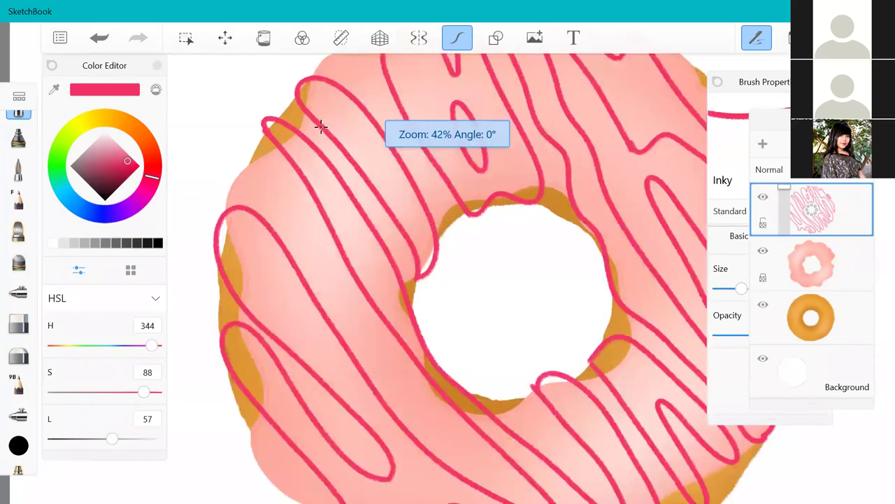
mouse_move(245, 249)
mouse_down()
mouse_move(258, 286)
mouse_move(263, 272)
mouse_move(246, 251)
mouse_up()
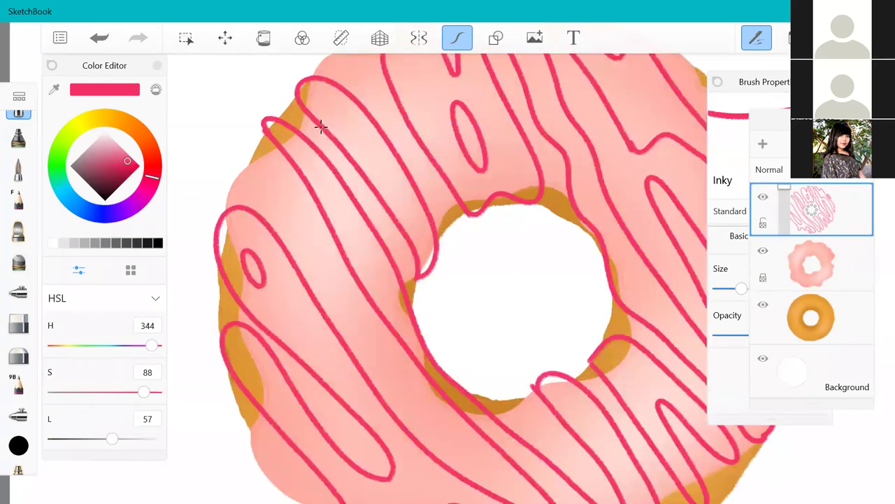
scroll(388, 276, down, 3)
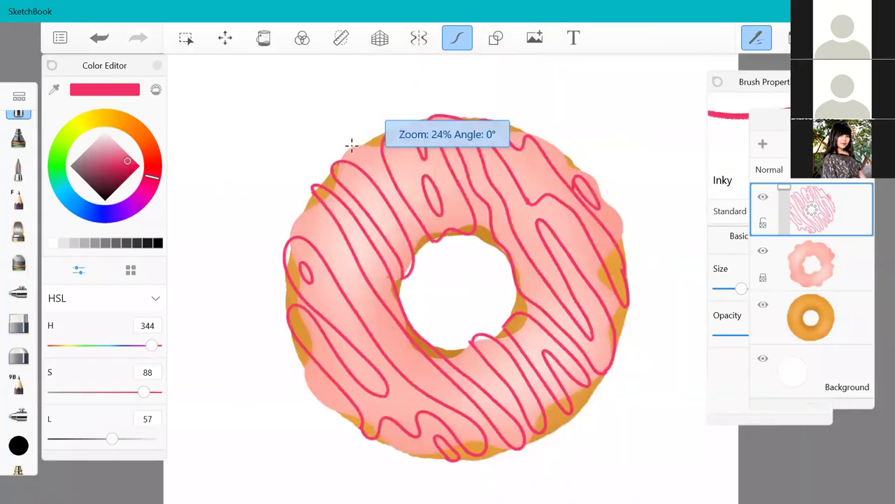
- Set the fill colour's lightness to 63 and solid-fill the drizzle bands from upper left to lower edge at tolerance 120
click(266, 41)
scroll(473, 290, up, 2)
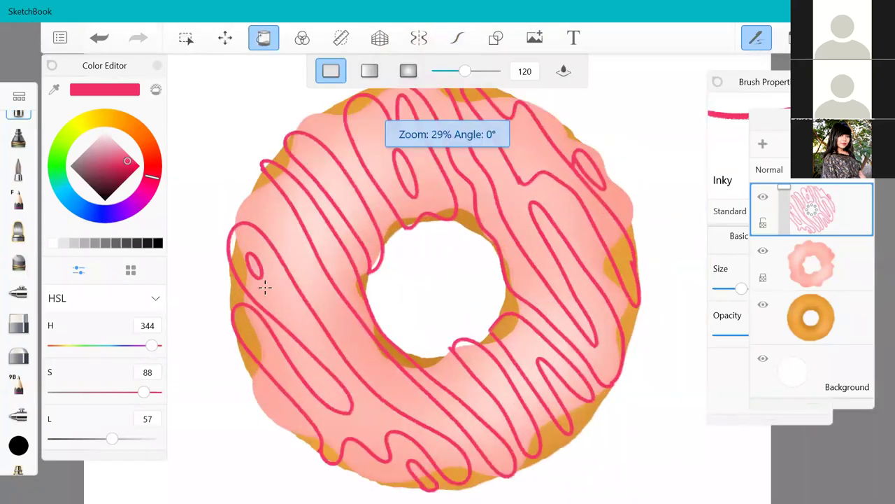
drag(114, 440, 120, 439)
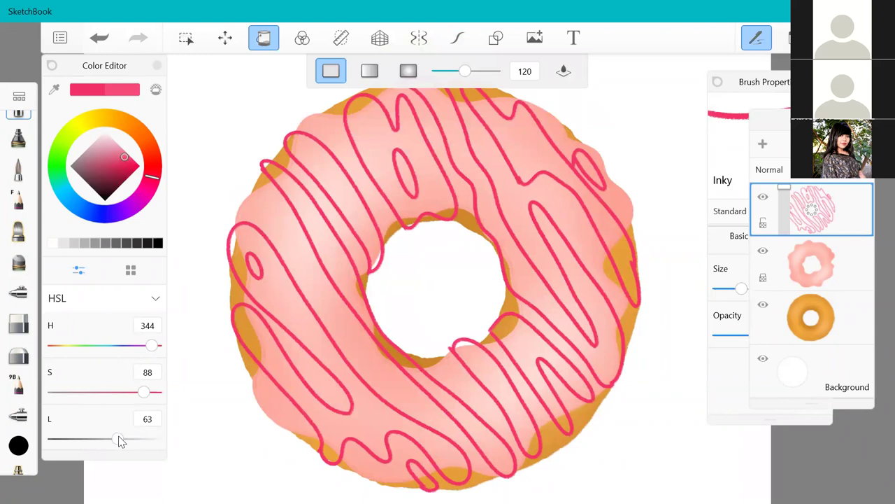
click(249, 236)
click(328, 244)
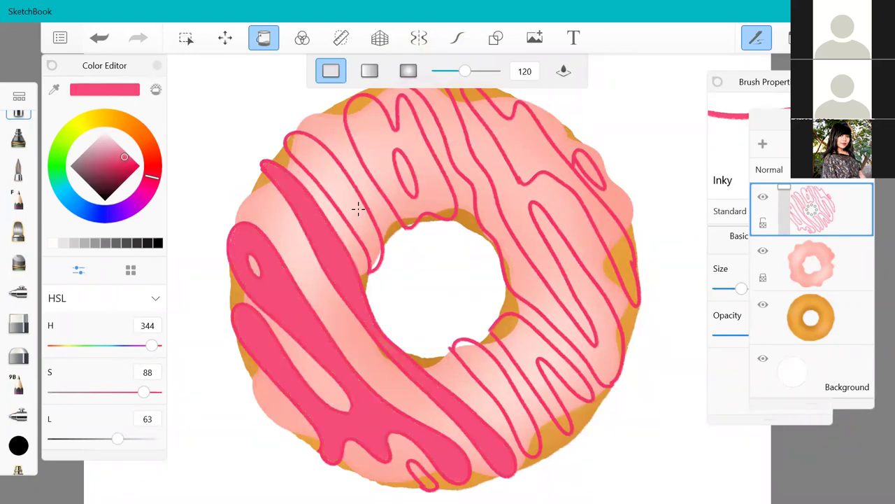
- Solid-fill the remaining drizzle outlines across the top, right side and lower right, including the small ovals at upper right and bottom
click(359, 208)
click(414, 155)
click(490, 152)
click(538, 142)
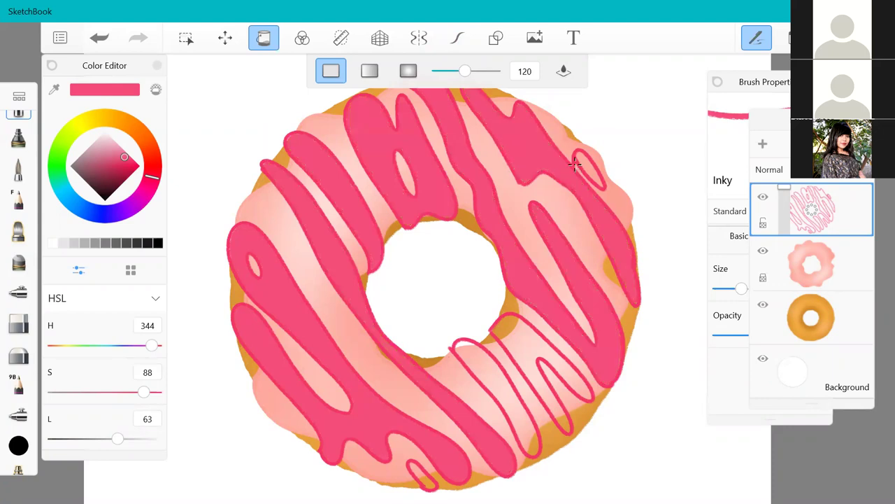
click(589, 168)
click(519, 344)
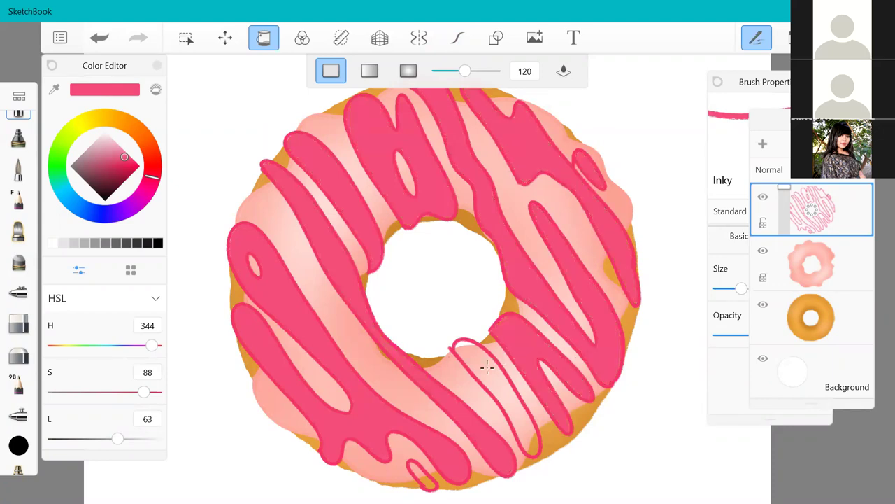
click(485, 365)
click(417, 476)
- Lock the drizzle layer's transparency, switch to the Dusty Airbrush, and darken the pink to saturation 87 and lightness 41
scroll(530, 320, down, 5)
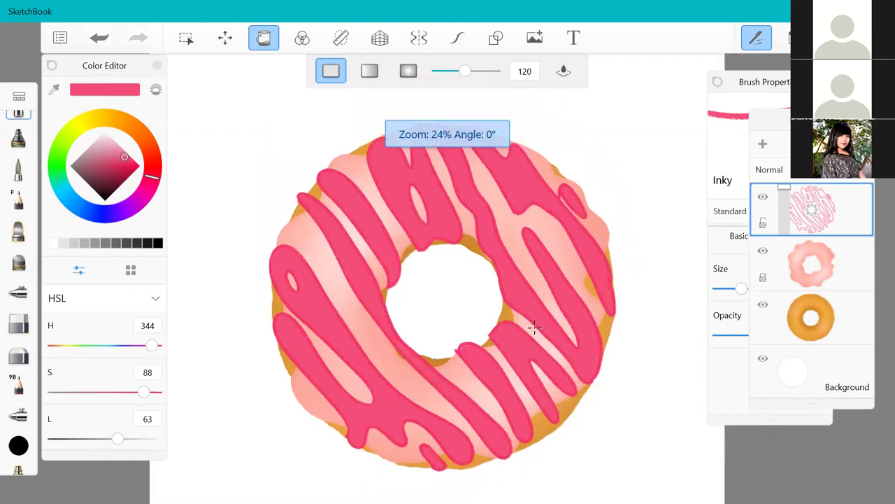
scroll(601, 355, up, 2)
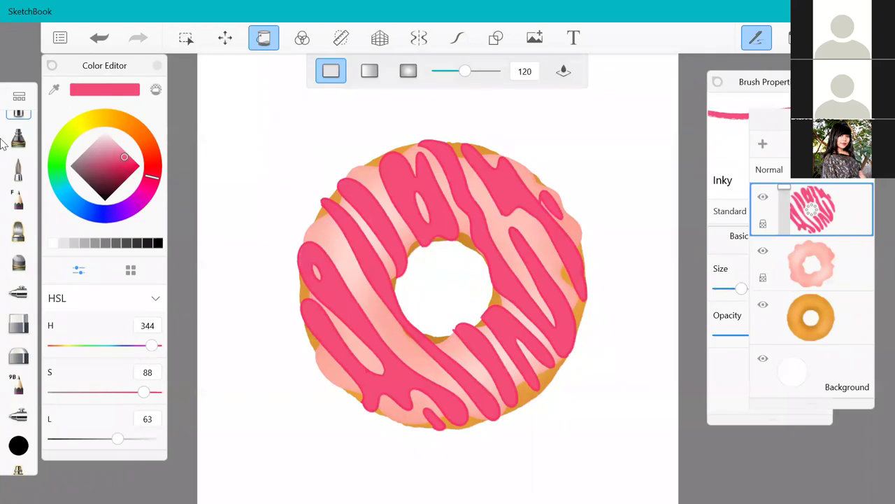
scroll(3, 144, up, 1)
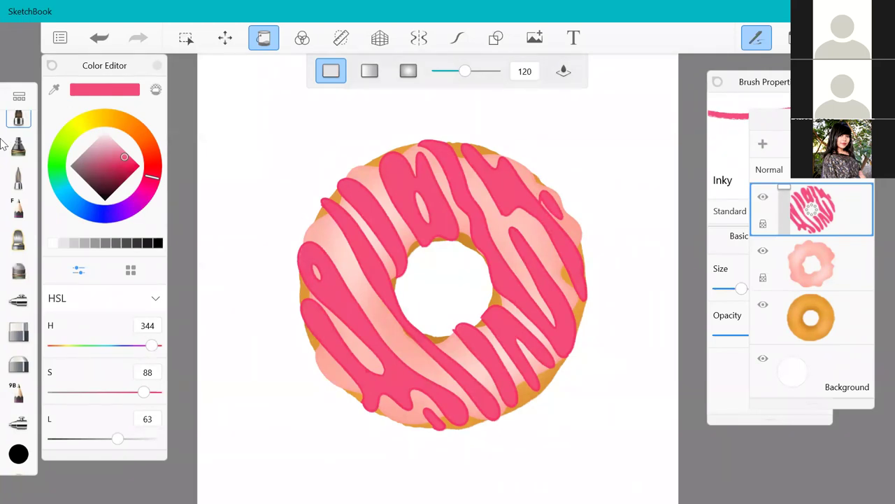
click(18, 145)
scroll(19, 259, up, 5)
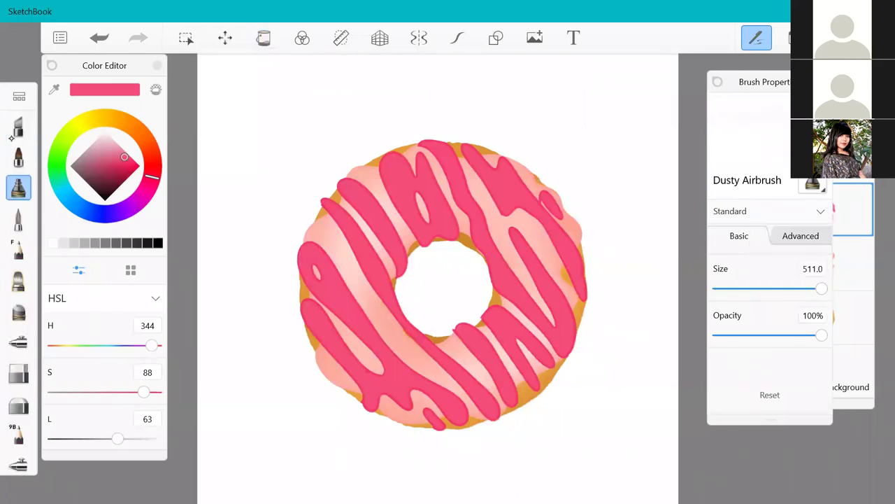
drag(118, 438, 95, 438)
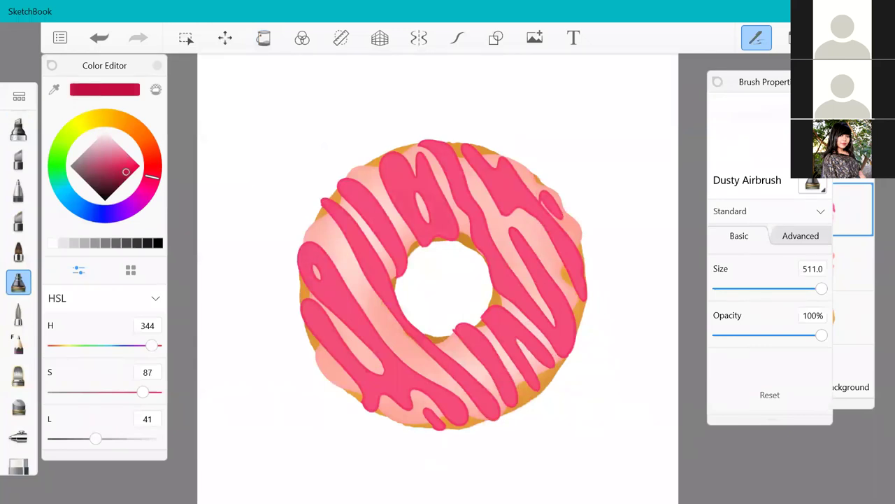
- Shade the drizzle edges at airbrush size 90.7 with pink lightness 31, and brighten the band centres with lightness 80
drag(822, 288, 790, 289)
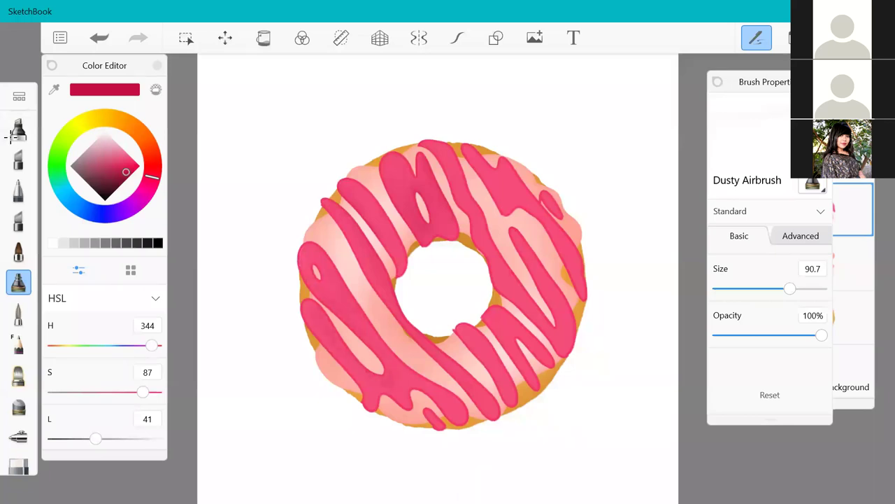
drag(96, 438, 84, 438)
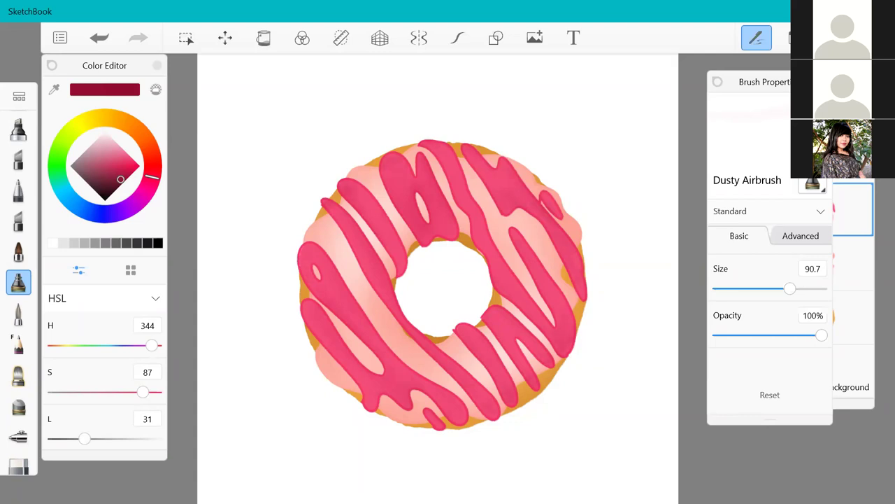
drag(84, 439, 136, 439)
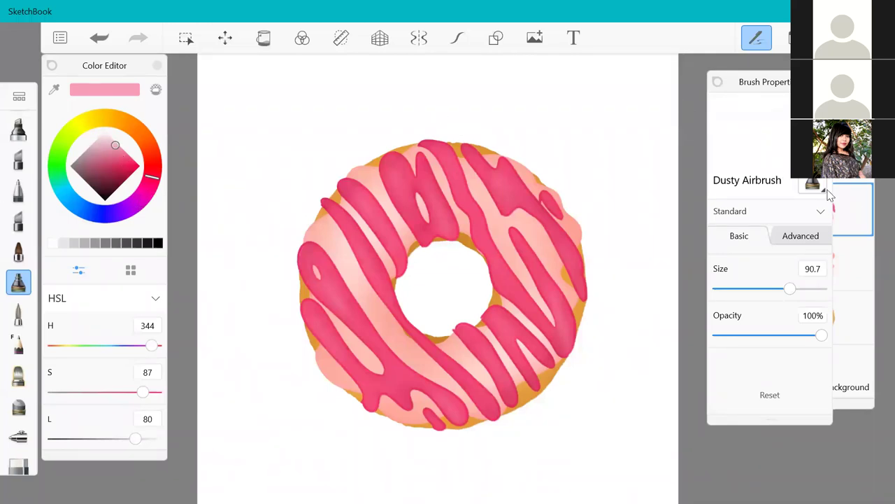
- Add a new layer above the drizzle layer
click(864, 216)
scroll(452, 302, up, 2)
scroll(490, 311, down, 3)
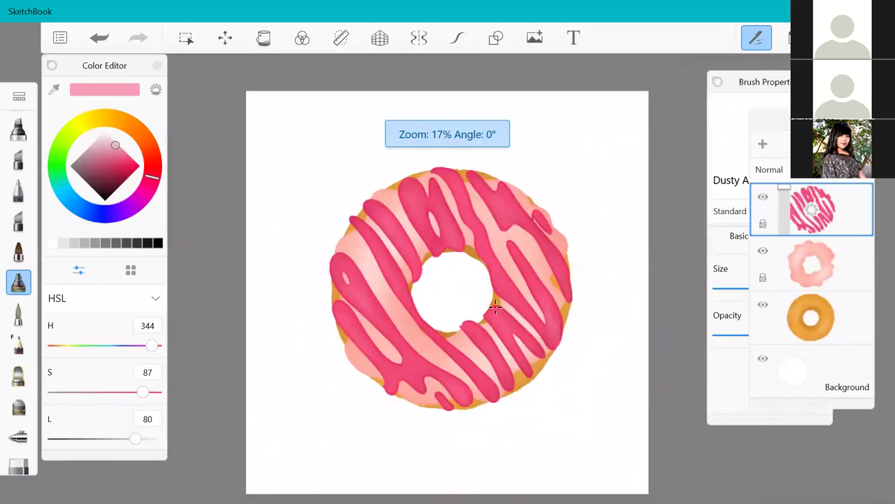
scroll(496, 307, up, 1)
scroll(465, 309, up, 3)
scroll(465, 309, down, 3)
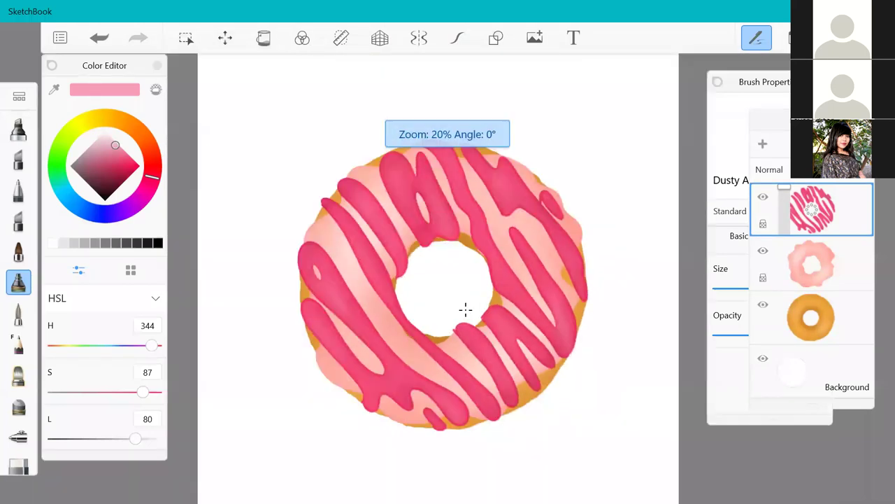
click(764, 145)
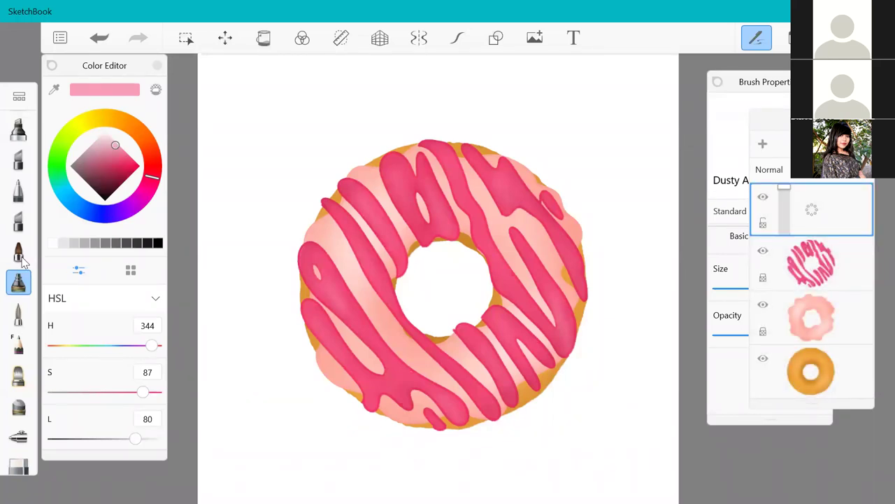
- Paint a short sprinkle on the upper-left drizzle with the Inky brush in light pink, hue 344, saturation 85, lightness 85
click(18, 251)
click(112, 142)
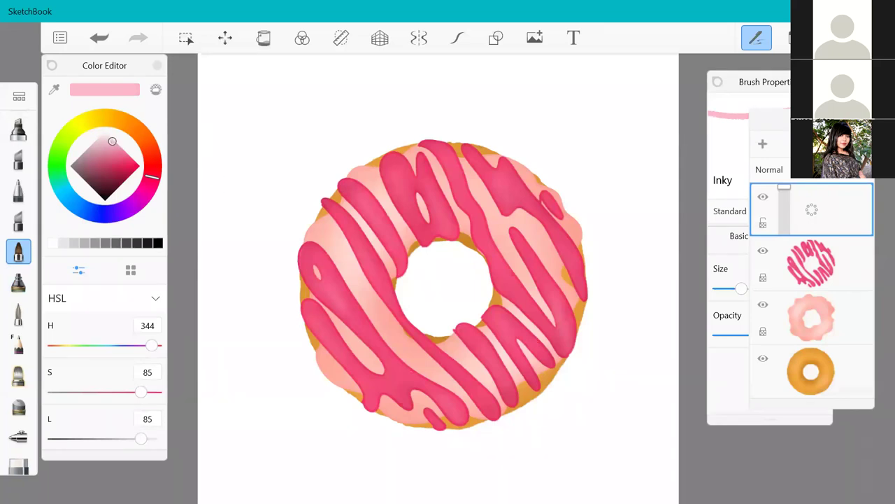
scroll(235, 185, up, 5)
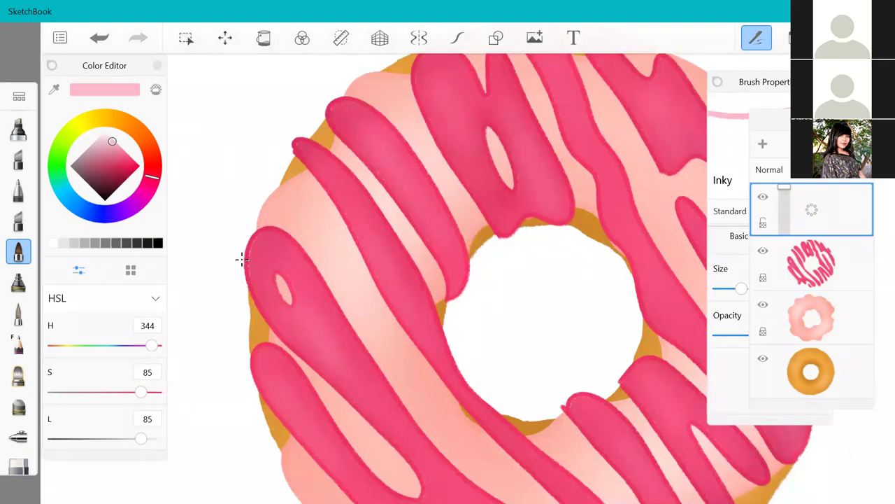
scroll(390, 219, down, 3)
scroll(389, 219, up, 3)
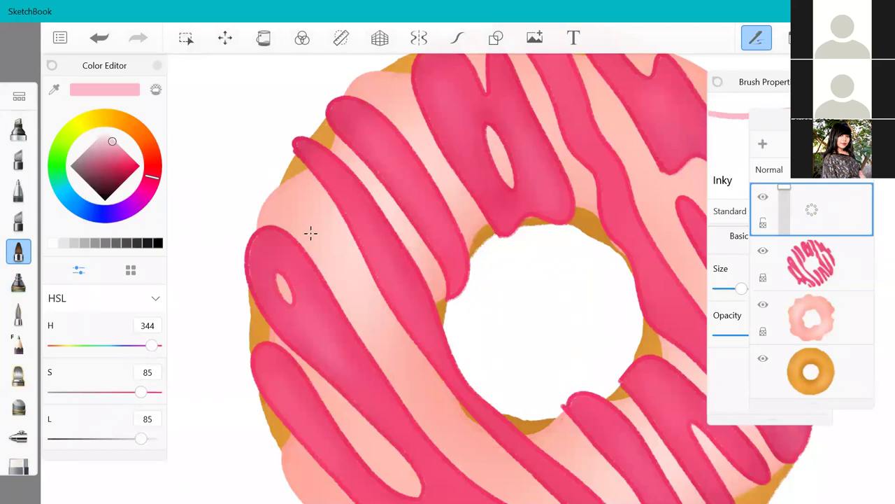
scroll(312, 233, up, 2)
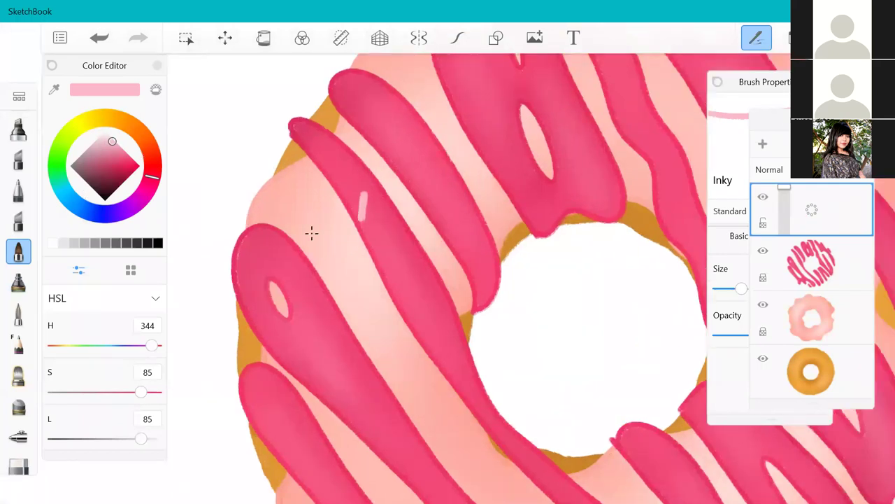
mouse_move(366, 196)
mouse_down()
mouse_move(367, 214)
mouse_move(368, 199)
mouse_up()
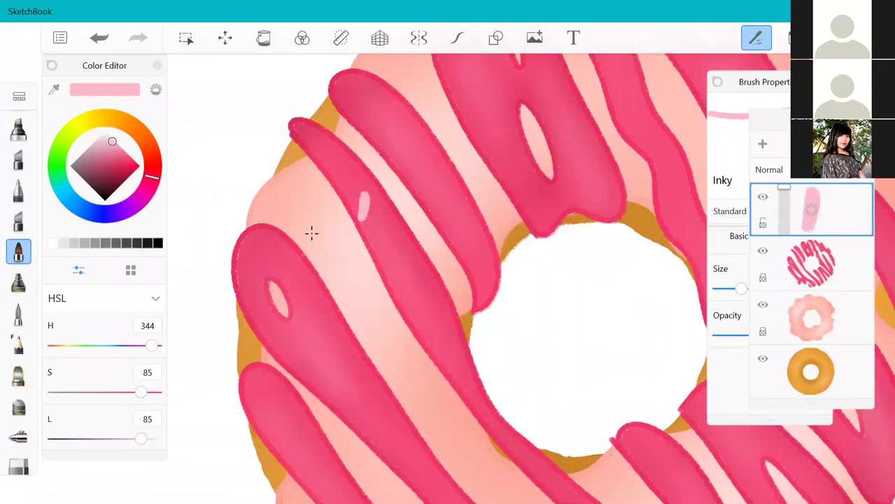
- Add a light purple sprinkle and a light blue one at hue 225, raising the saturation to 97, beside the pink sprinkle
drag(152, 177, 133, 204)
drag(352, 256, 378, 257)
mouse_move(141, 391)
mouse_down()
mouse_move(111, 392)
mouse_move(162, 392)
mouse_move(153, 392)
mouse_up()
drag(133, 345, 117, 344)
drag(408, 209, 399, 227)
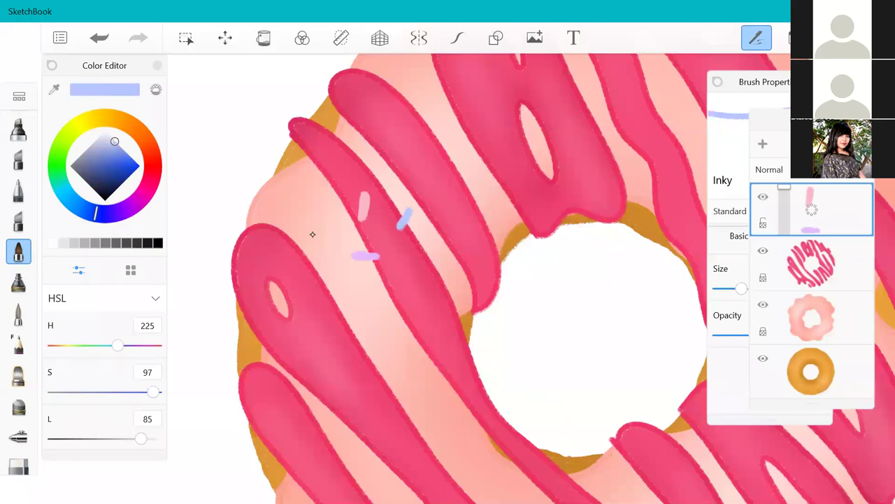
- Paint aqua, light green, yellow (hue 56) and peach (hue 19) sprinkles across the upper-left drizzle bands
drag(96, 213, 61, 185)
drag(401, 129, 393, 148)
drag(61, 185, 56, 162)
drag(475, 216, 458, 226)
mouse_move(56, 161)
mouse_down()
mouse_move(63, 141)
mouse_move(103, 117)
mouse_move(87, 121)
mouse_up()
drag(450, 147, 438, 166)
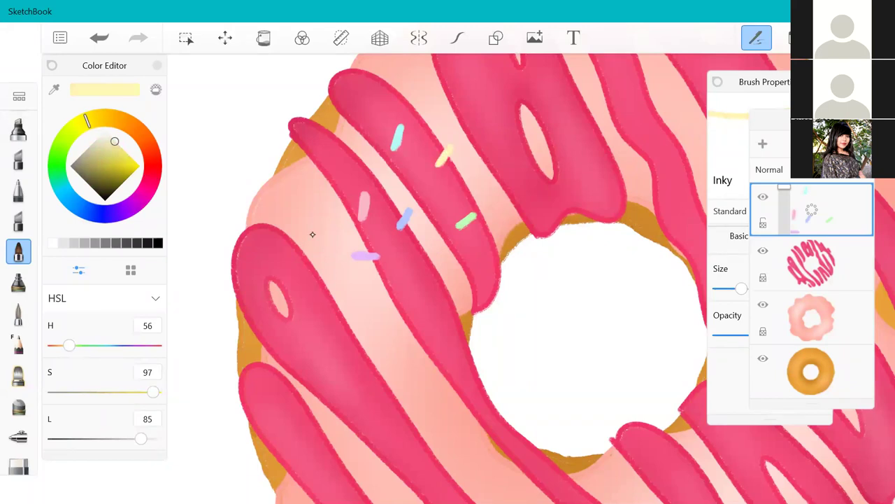
drag(87, 120, 148, 145)
drag(508, 163, 522, 158)
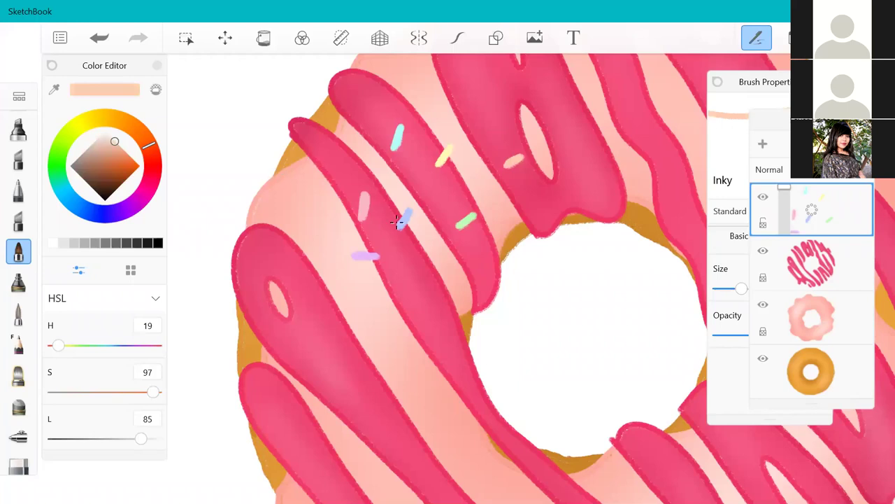
- Duplicate the sprinkle layer and move the copy onto the donut's lower-right bands
scroll(396, 221, down, 5)
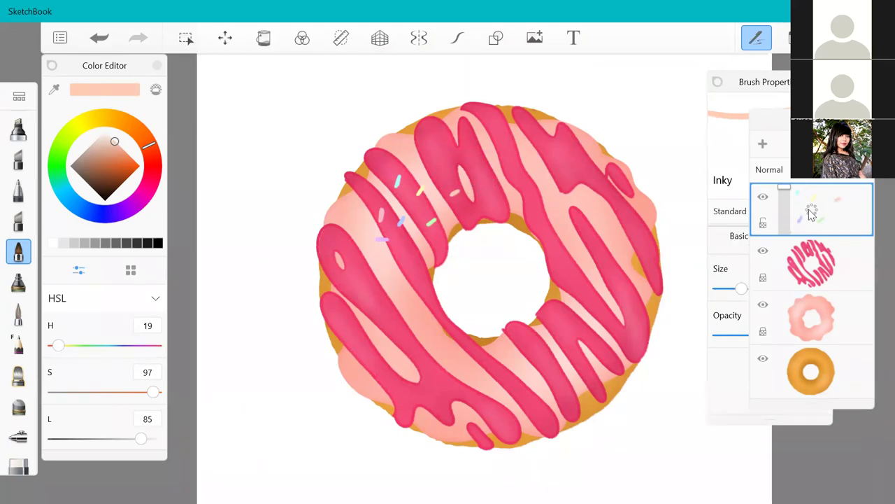
click(811, 214)
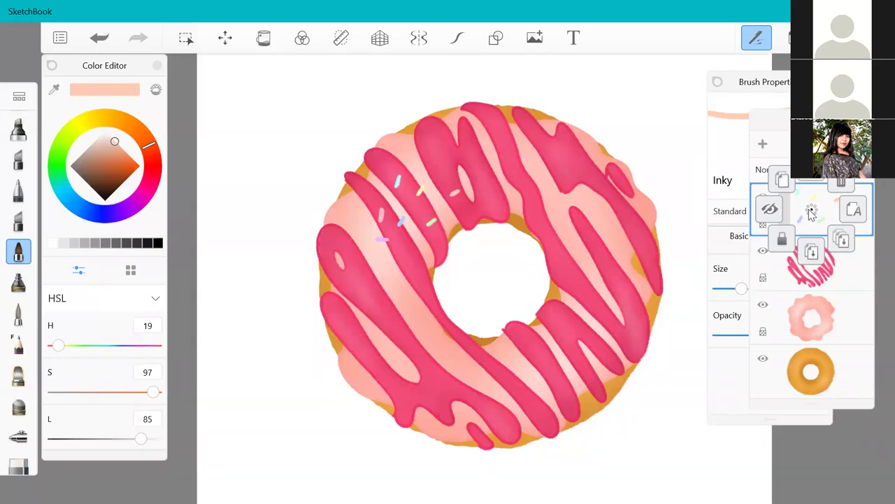
drag(811, 211, 782, 179)
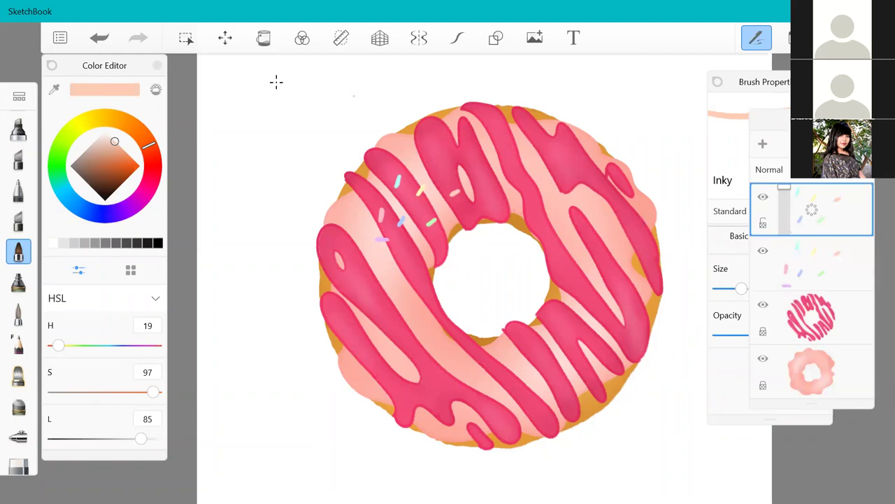
scroll(439, 148, up, 2)
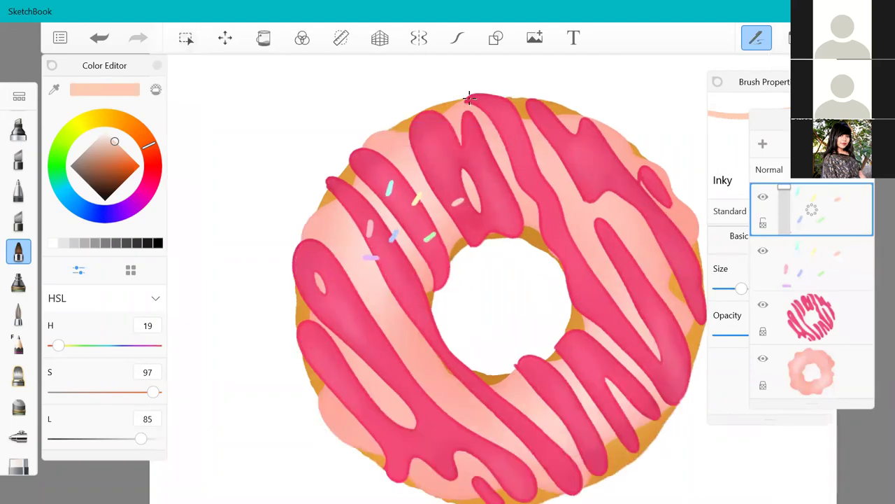
click(225, 39)
drag(440, 216, 625, 382)
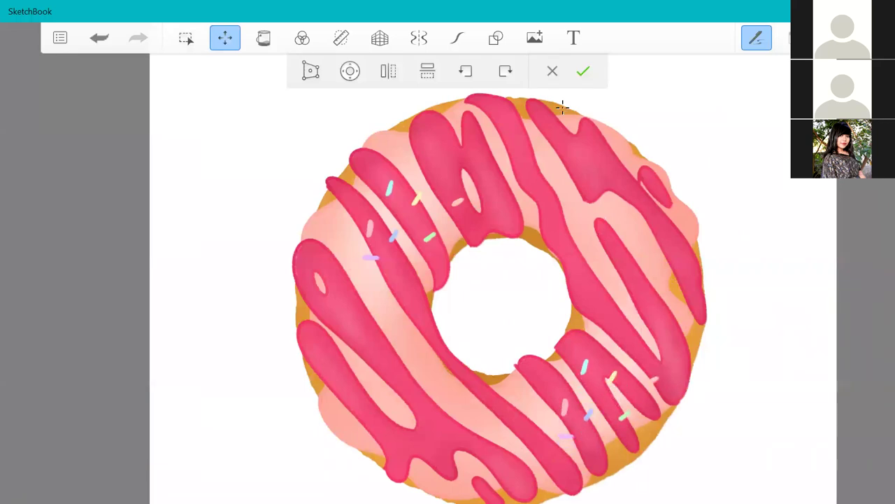
click(583, 71)
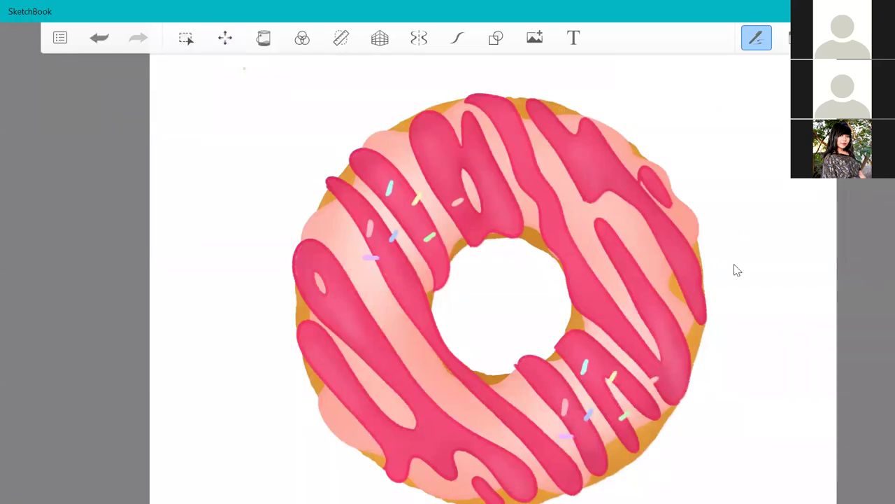
- Duplicate the sprinkles again, place the copy rotated clockwise on the donut's right side, and merge it into the layer below
key(Tab)
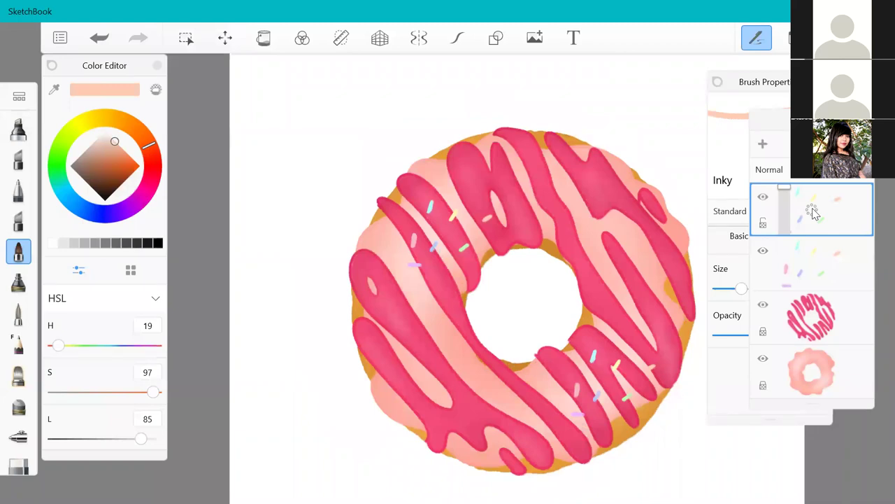
drag(812, 208, 784, 178)
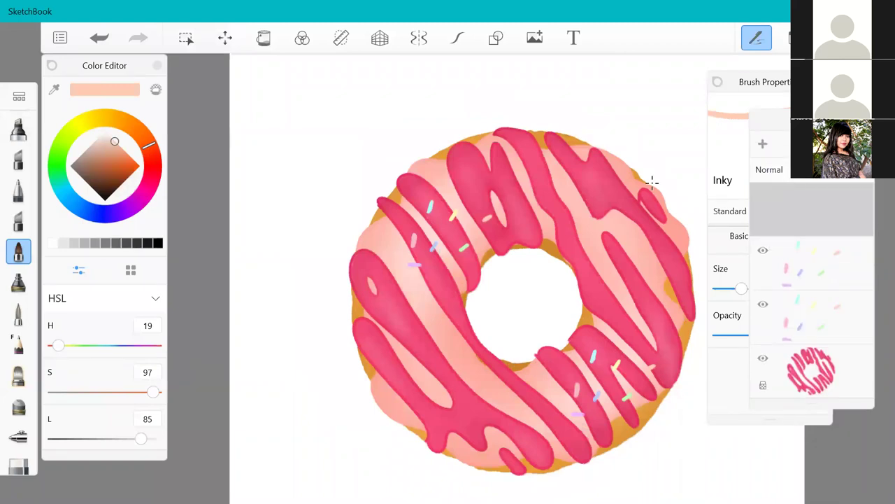
click(225, 38)
drag(618, 363, 625, 301)
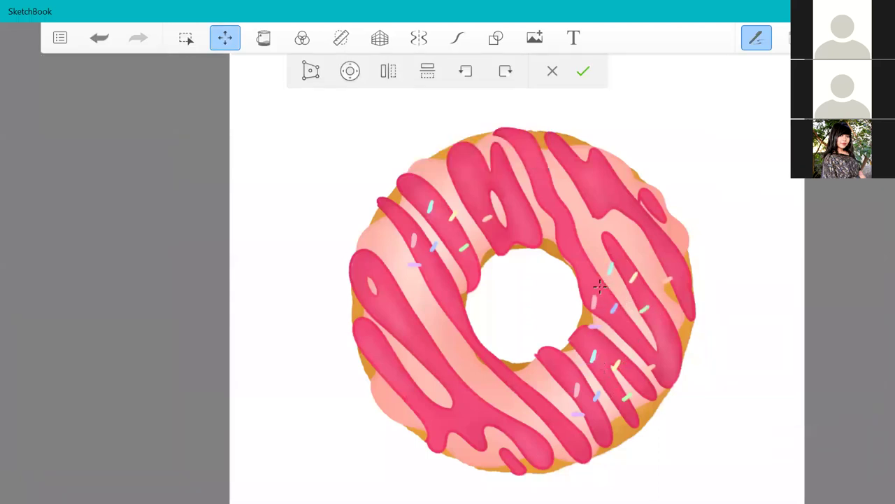
click(506, 72)
drag(613, 366, 635, 343)
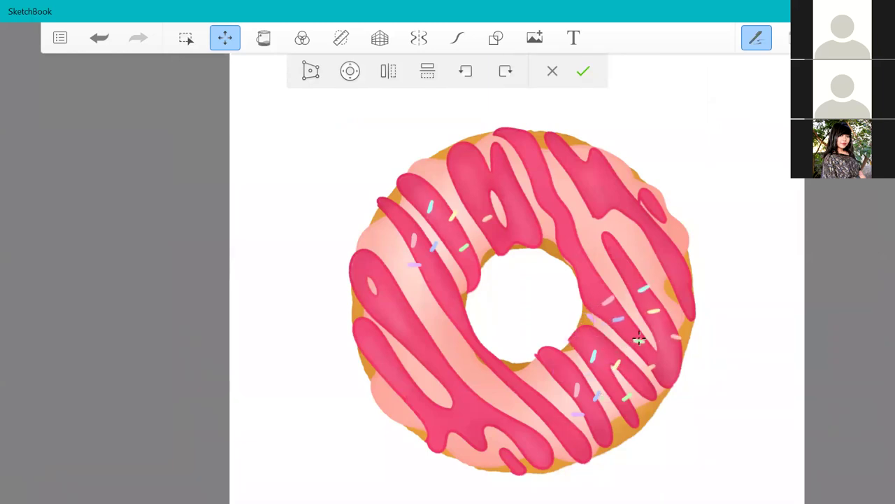
click(585, 72)
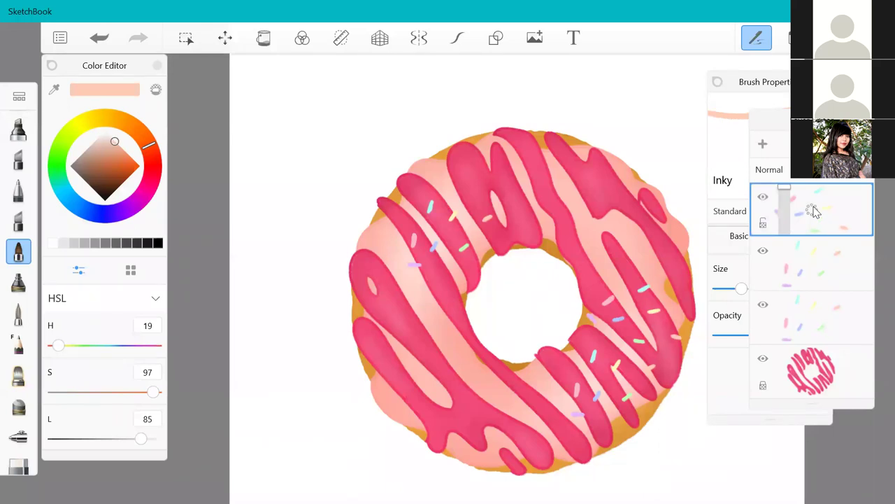
click(813, 212)
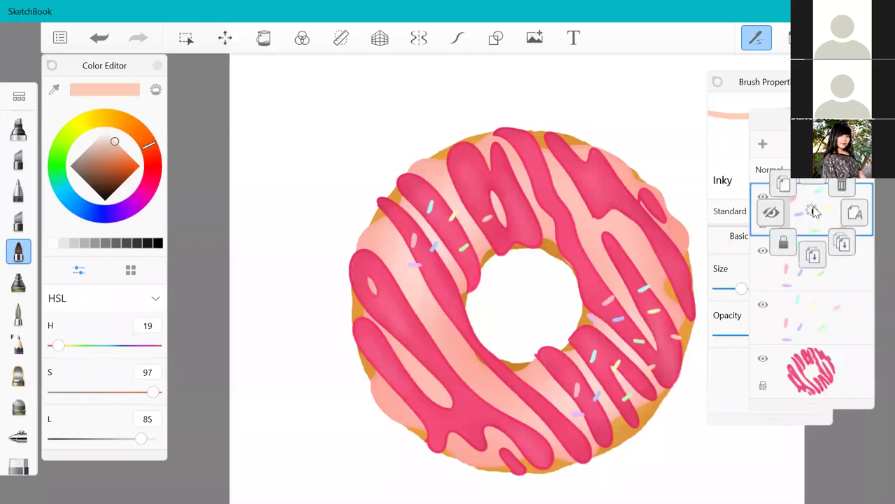
drag(814, 210, 814, 258)
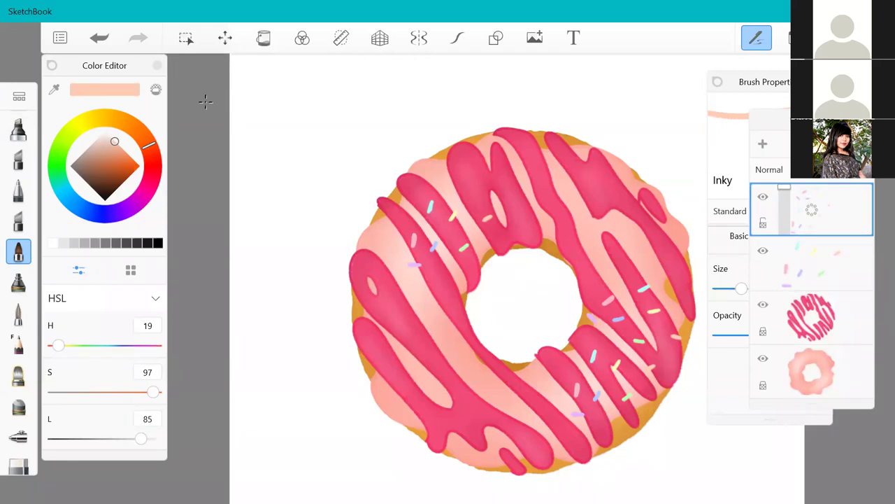
- Duplicate the merged sprinkle layer, rotate the copy clockwise three times, and place it over the donut's left side
drag(819, 215, 789, 180)
click(224, 38)
drag(604, 325, 397, 301)
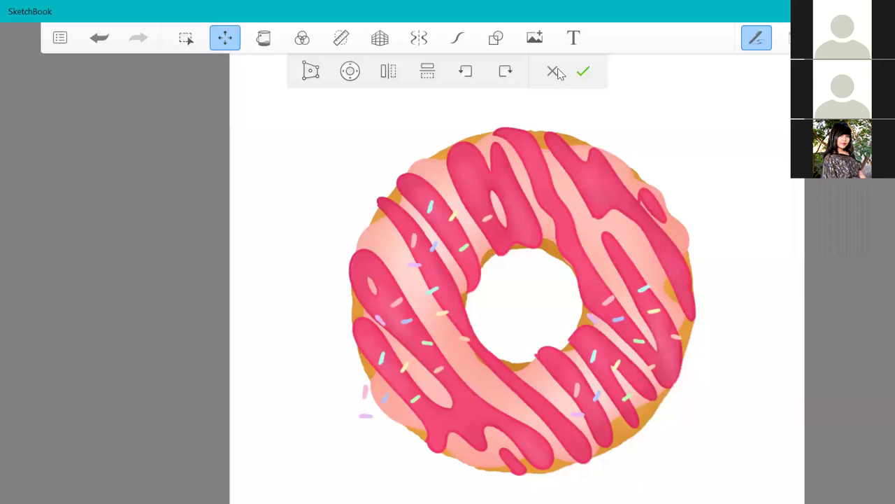
click(508, 74)
click(510, 76)
click(510, 76)
drag(560, 192, 400, 331)
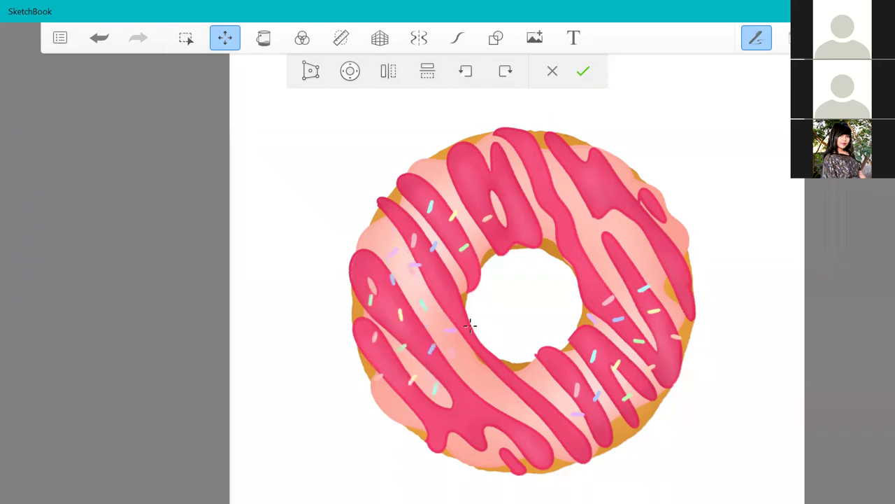
click(583, 70)
- Duplicate the left-side sprinkles and move the copy onto the donut's lower part below the hole
drag(811, 208, 781, 158)
key(v)
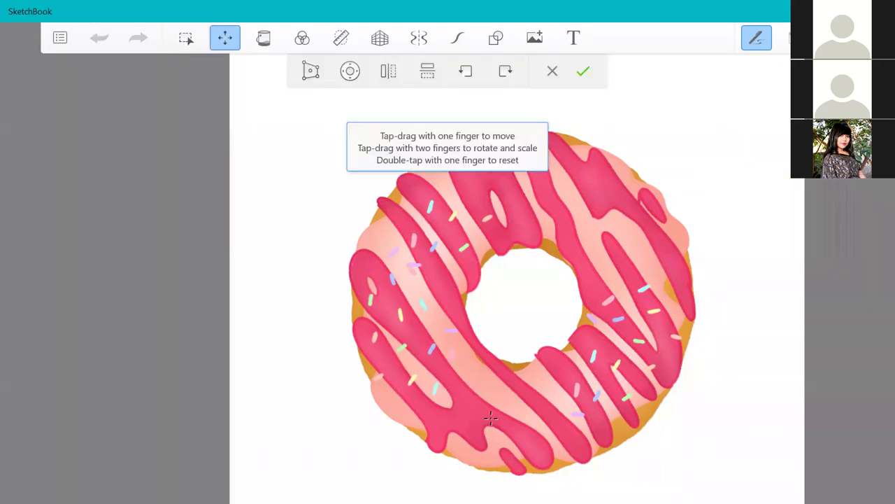
drag(491, 410, 495, 359)
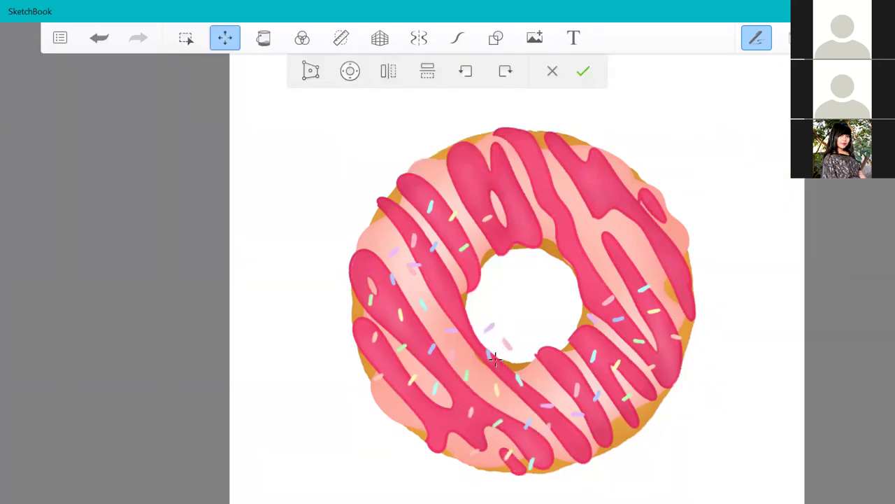
click(584, 71)
- Duplicate the lower sprinkles and move the copy onto the donut's upper-right side
drag(810, 210, 783, 181)
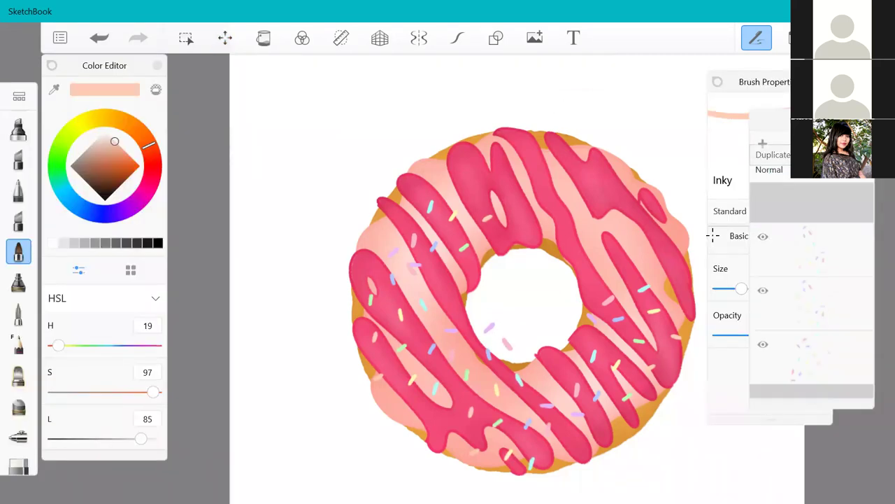
click(230, 35)
drag(560, 340, 664, 158)
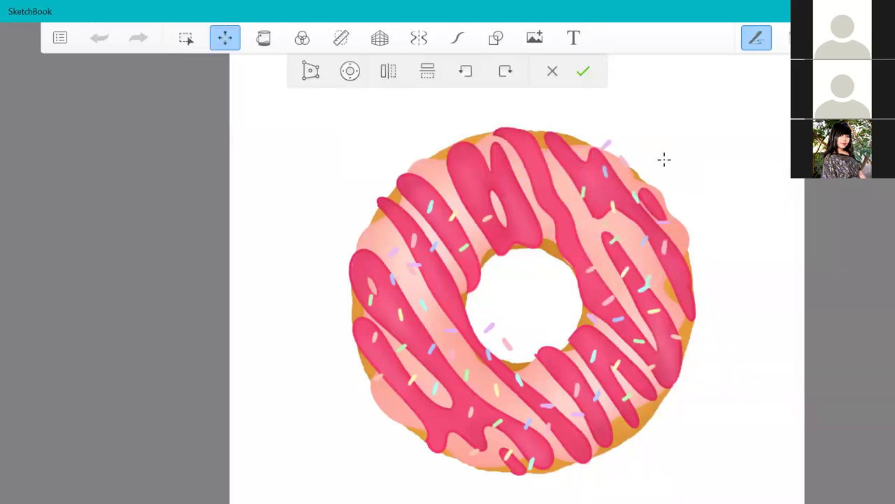
click(583, 71)
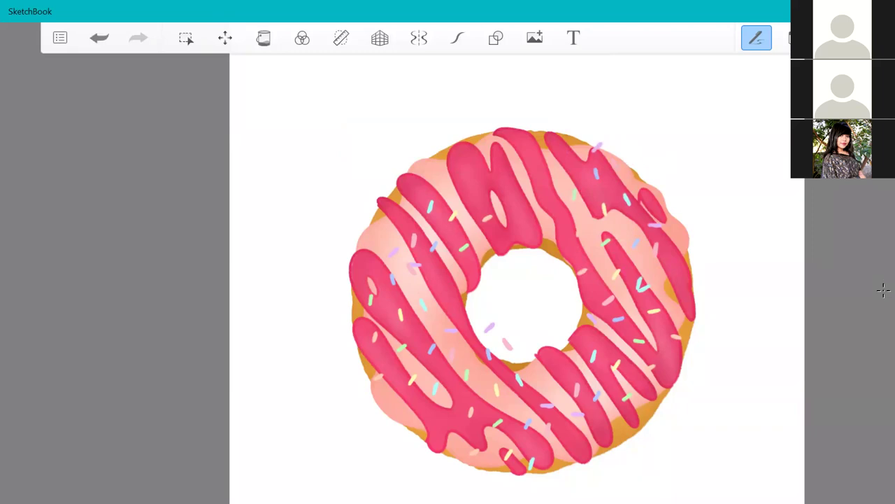
- Duplicate the sprinkle layer, rotate the copy clockwise twice, and place it across the donut's upper part and right side
mouse_move(810, 213)
mouse_down()
mouse_move(813, 263)
mouse_move(810, 208)
mouse_move(782, 175)
mouse_up()
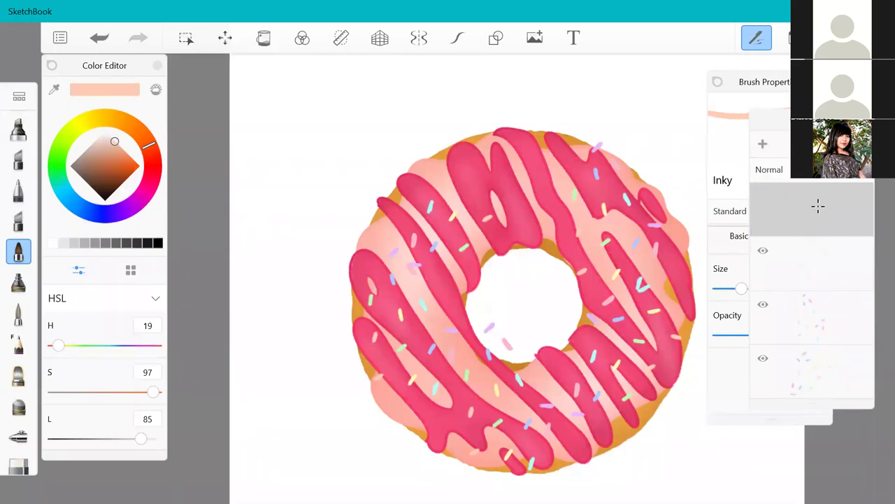
click(225, 37)
drag(572, 324, 543, 196)
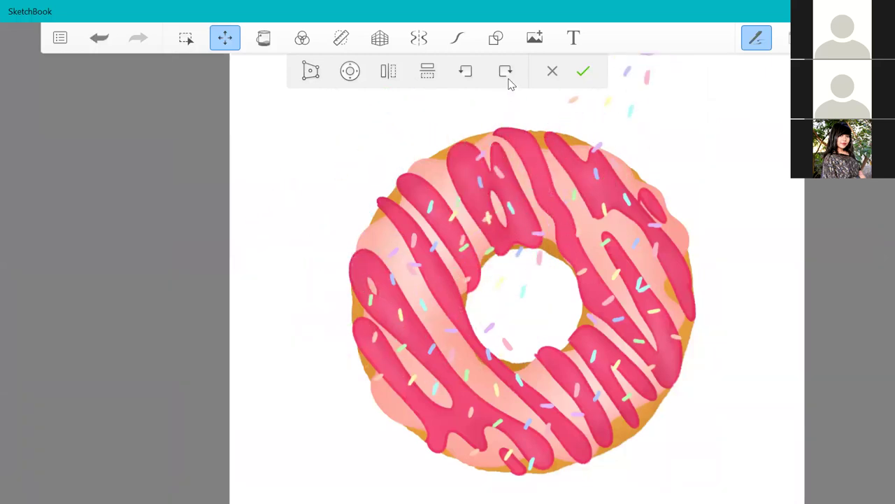
click(506, 71)
click(506, 70)
drag(578, 263, 533, 209)
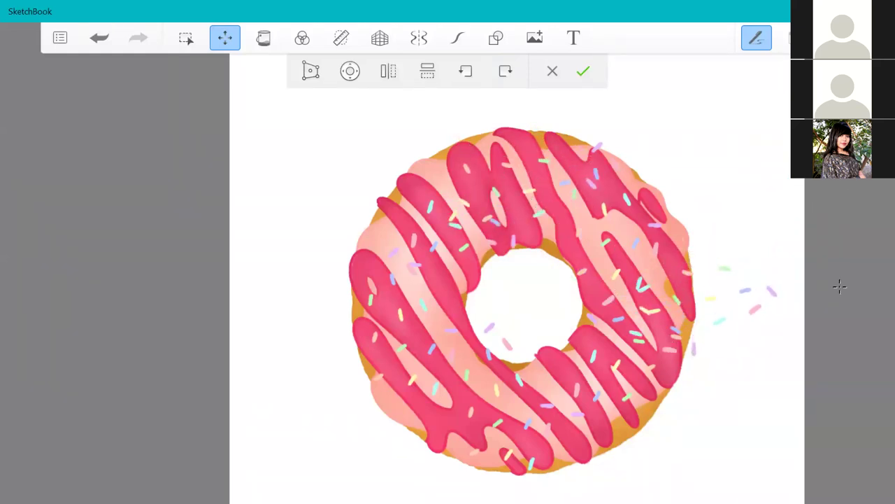
click(582, 74)
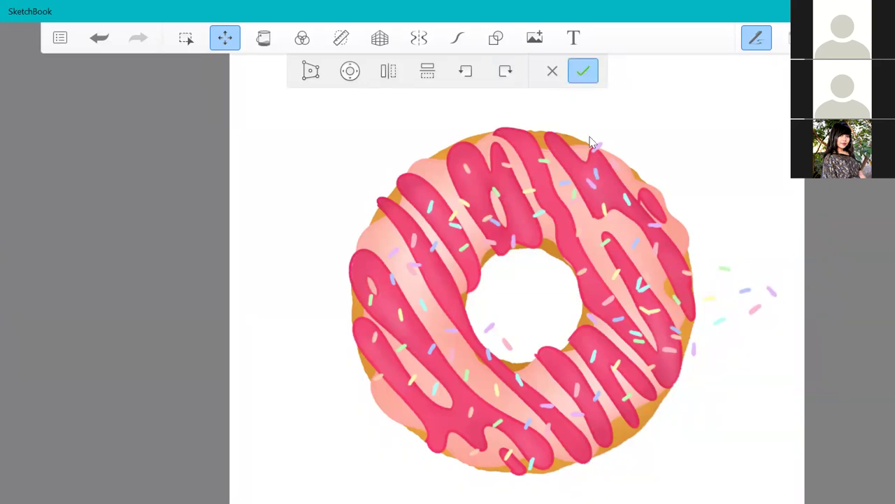
- Duplicate the layer with the few original sprinkles and move the copy onto the icing below and right of the donut's hole
scroll(673, 338, down, 3)
scroll(672, 338, up, 2)
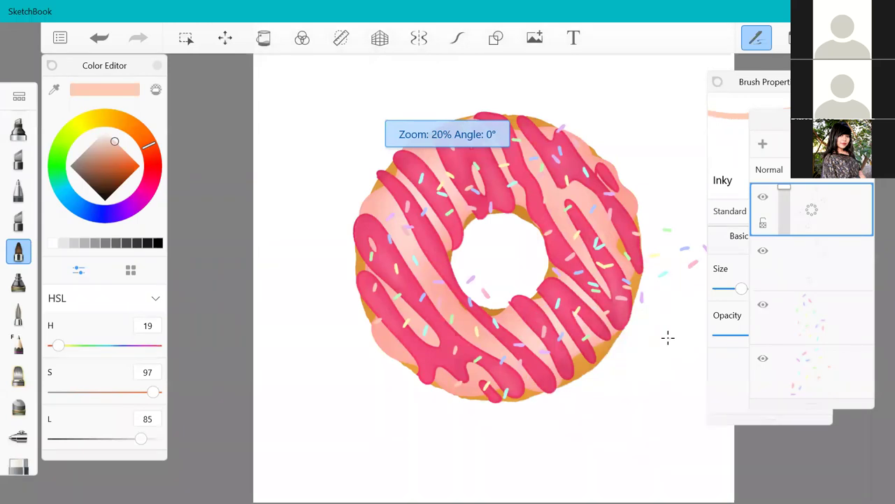
scroll(668, 338, up, 3)
click(819, 315)
click(819, 224)
click(820, 268)
scroll(819, 267, down, 1)
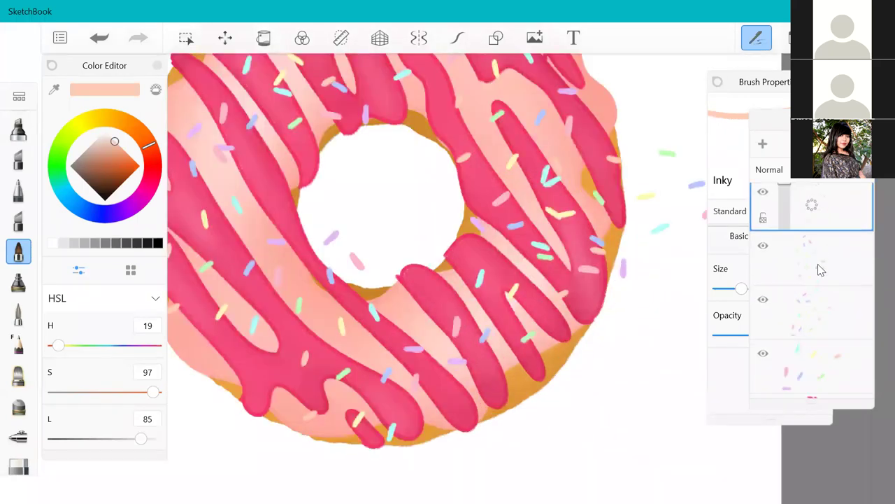
click(819, 268)
scroll(821, 268, down, 1)
scroll(817, 270, down, 1)
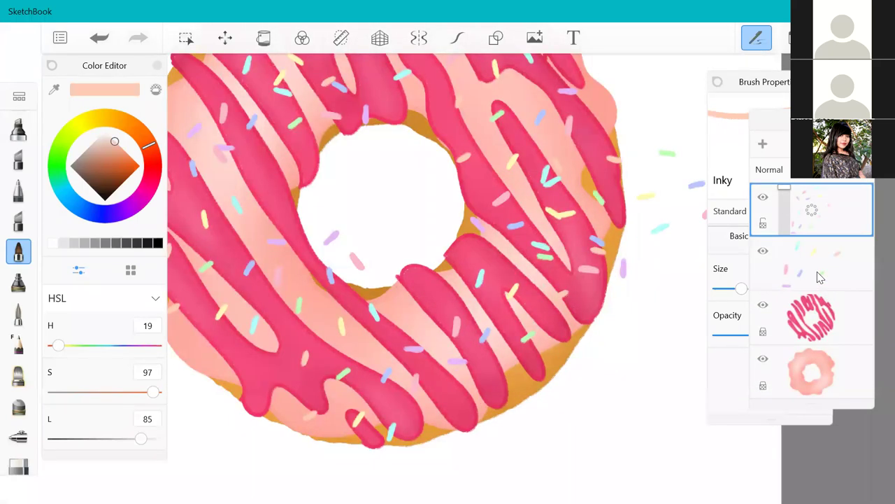
drag(813, 265, 778, 236)
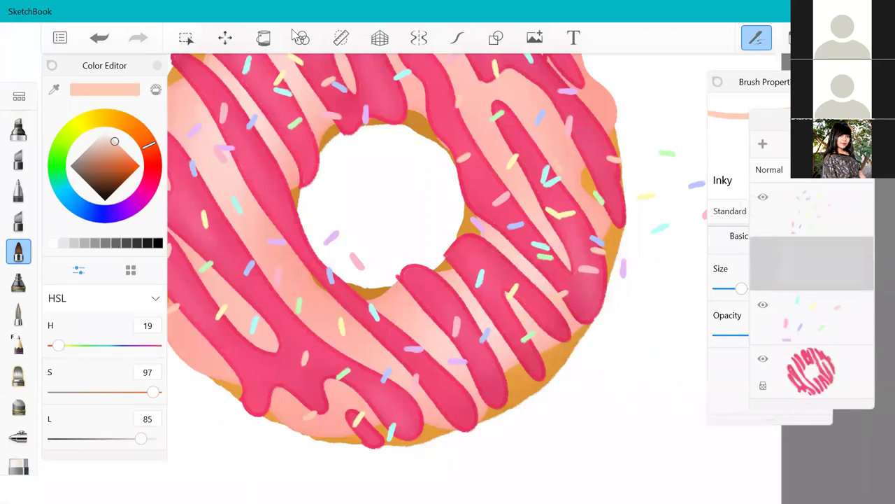
click(228, 40)
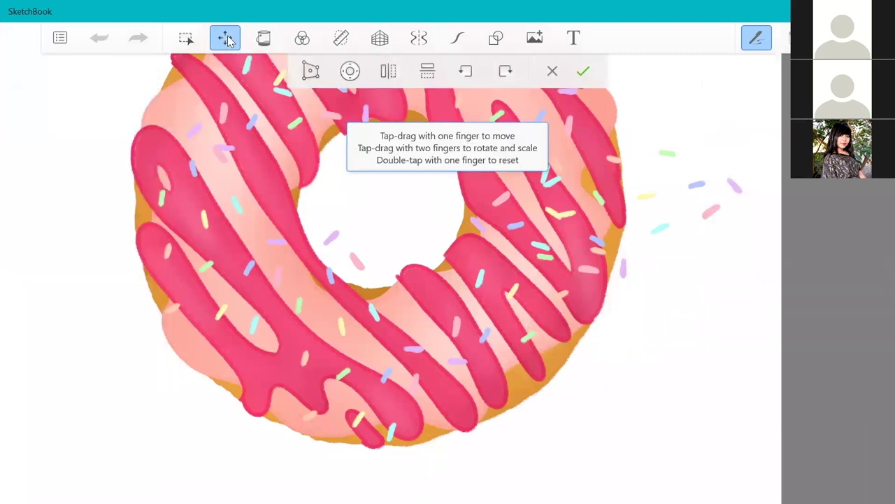
drag(430, 221, 608, 390)
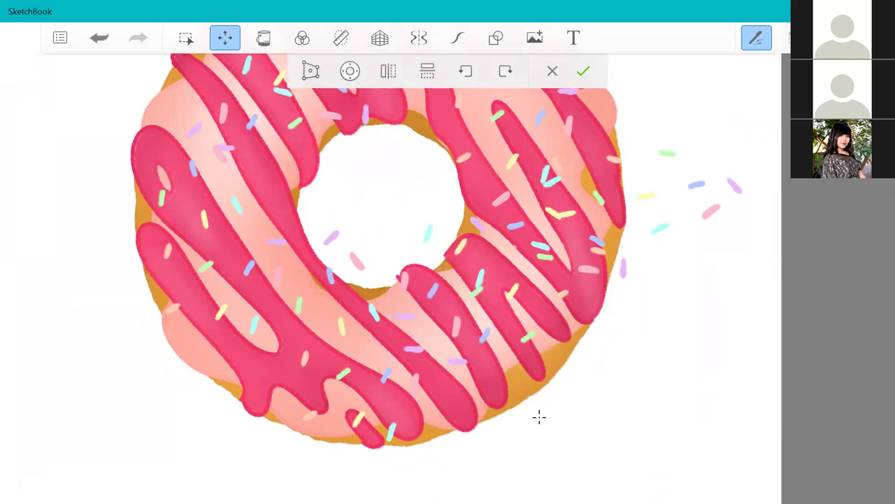
click(583, 71)
- Examine how the sprinkles are spread over the whole donut and how their layers are stacked
scroll(518, 263, down, 2)
scroll(517, 266, down, 3)
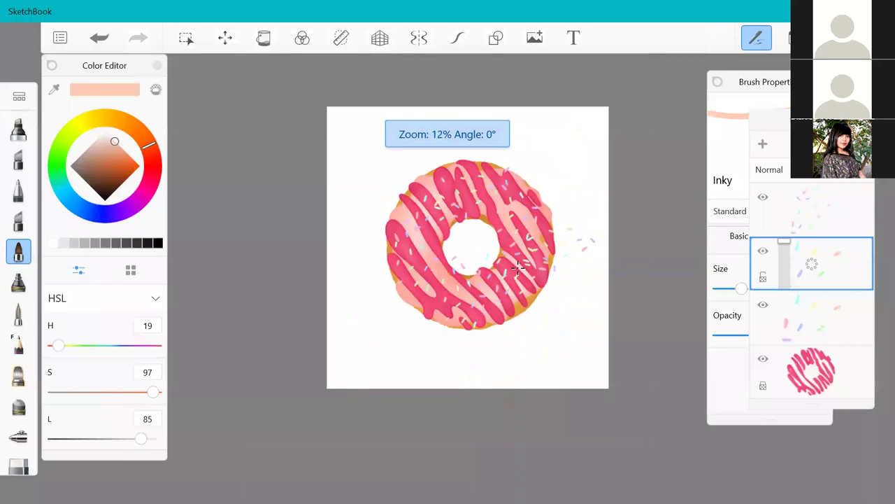
scroll(518, 266, up, 2)
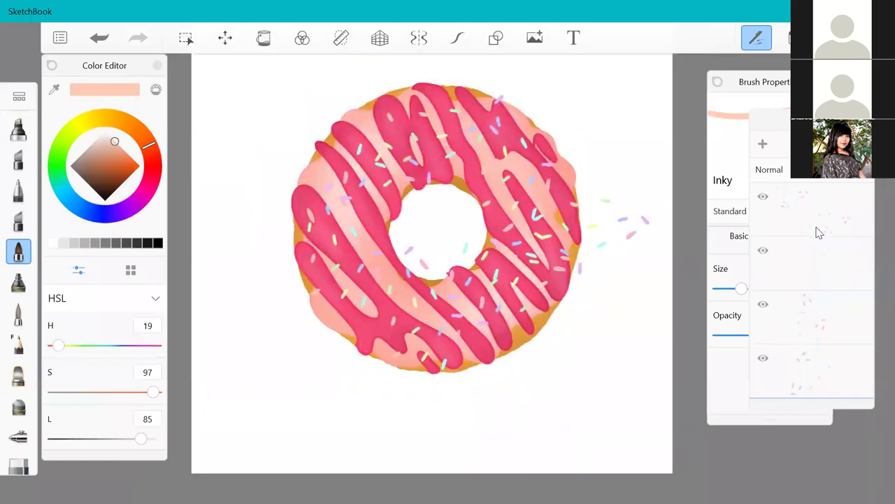
scroll(416, 62, up, 3)
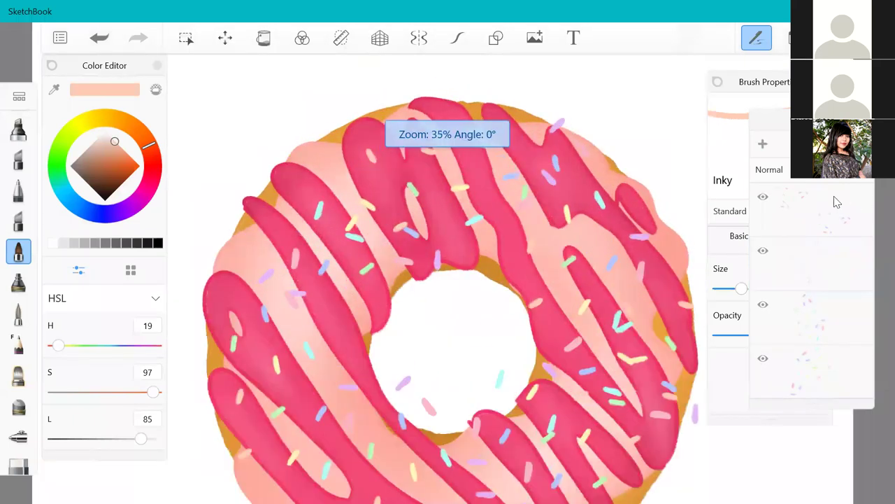
scroll(836, 203, down, 1)
click(811, 294)
scroll(599, 297, down, 4)
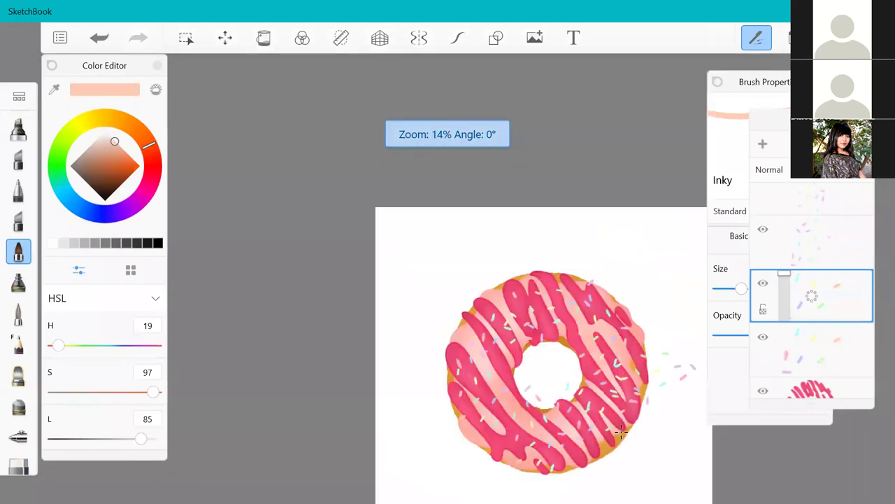
scroll(644, 399, up, 2)
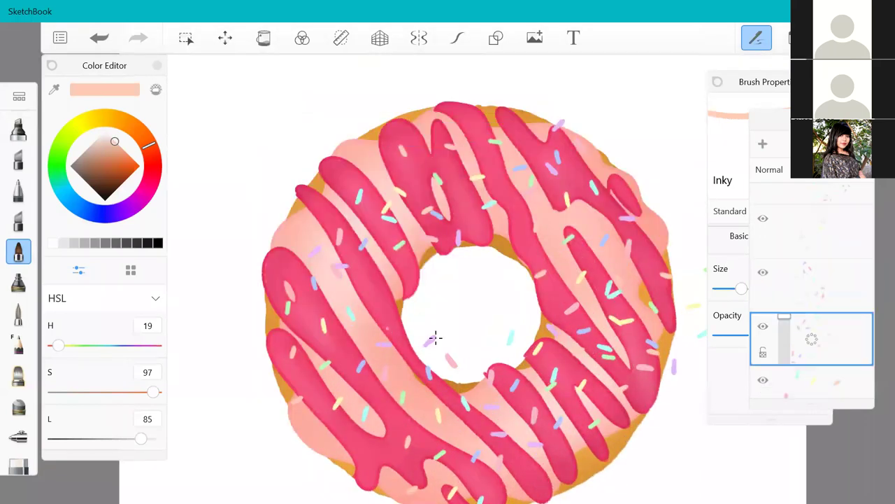
scroll(18, 327, down, 2)
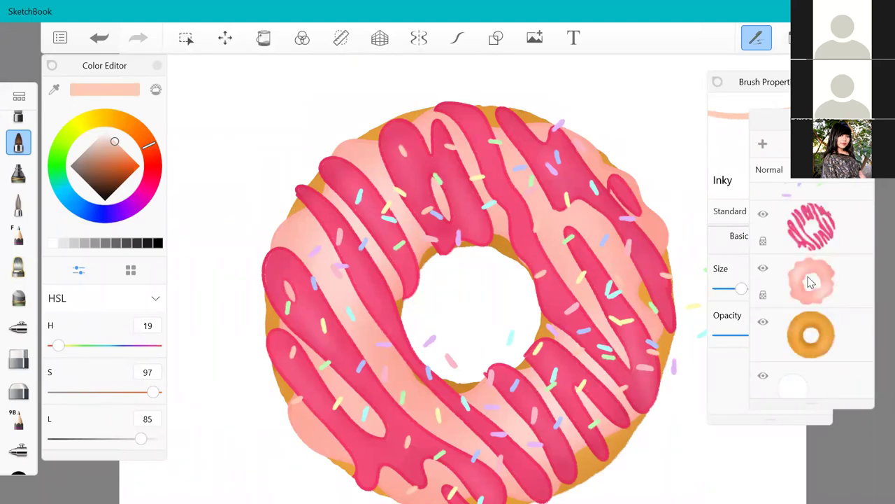
- Merge all the sprinkle layers down into a single layer above the hot pink drizzle layer
click(830, 261)
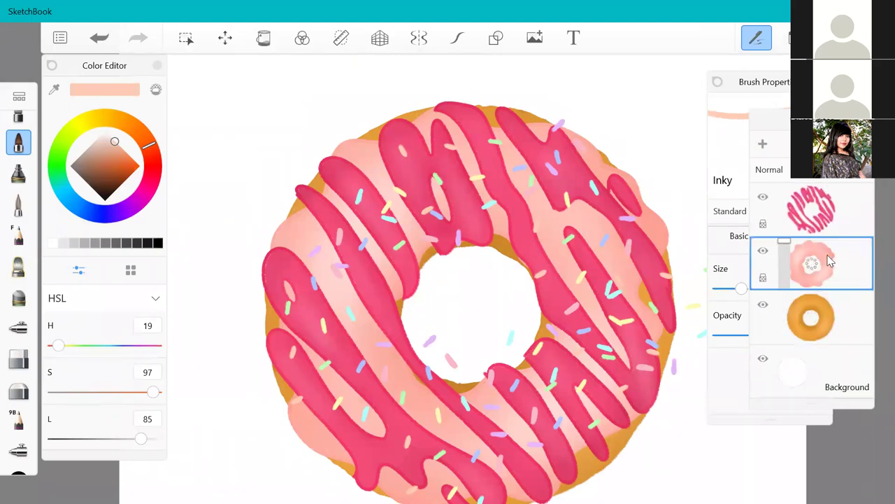
click(827, 220)
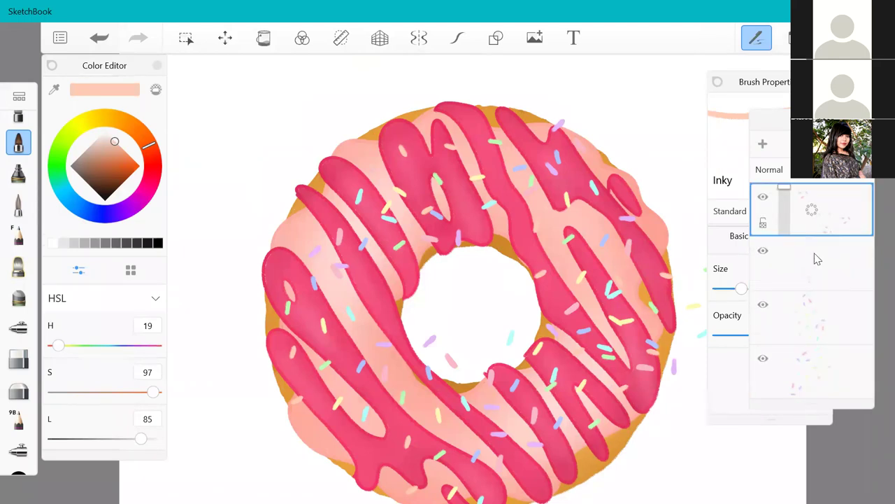
drag(818, 267, 810, 259)
drag(811, 210, 812, 263)
drag(811, 210, 811, 258)
drag(812, 210, 814, 261)
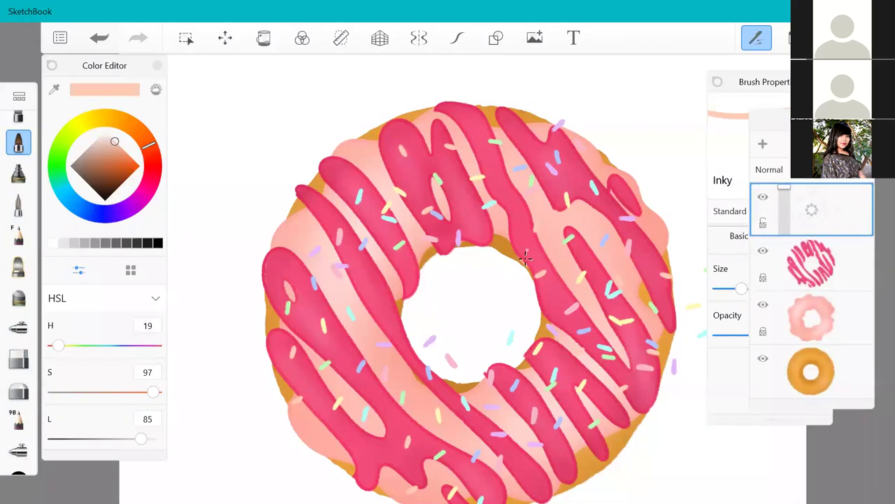
- Compare the Hard Eraser and Soft Eraser brushes and choose the Hard Eraser
scroll(653, 296, down, 3)
scroll(668, 294, up, 2)
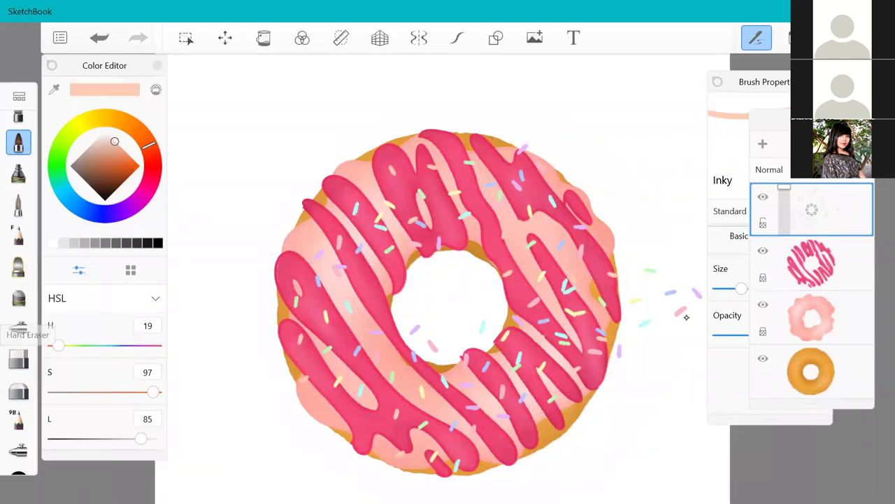
click(18, 358)
click(18, 389)
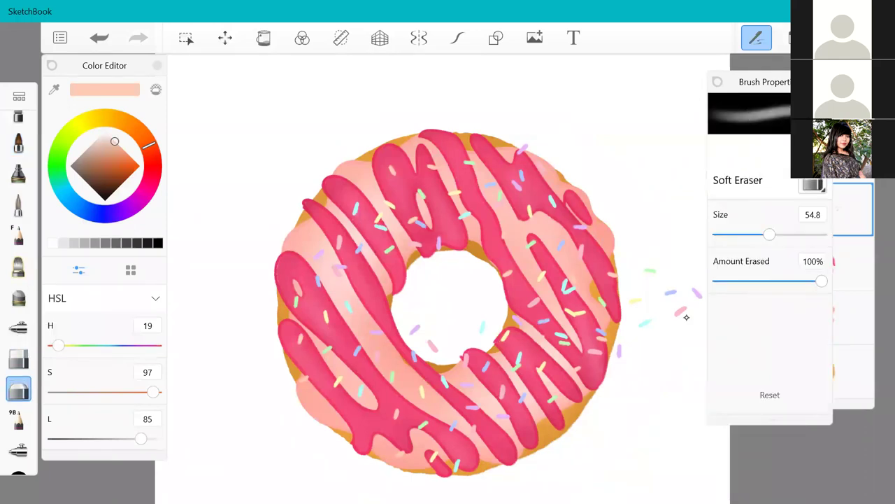
click(18, 359)
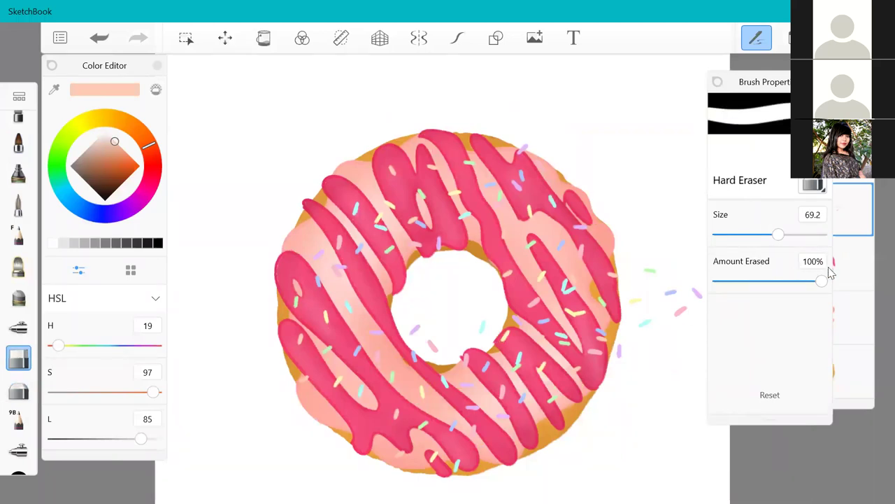
- Try to erase the pink sprinkle inside the donut hole with the hot pink drizzle layer selected
click(860, 267)
scroll(600, 384, up, 2)
scroll(415, 352, up, 3)
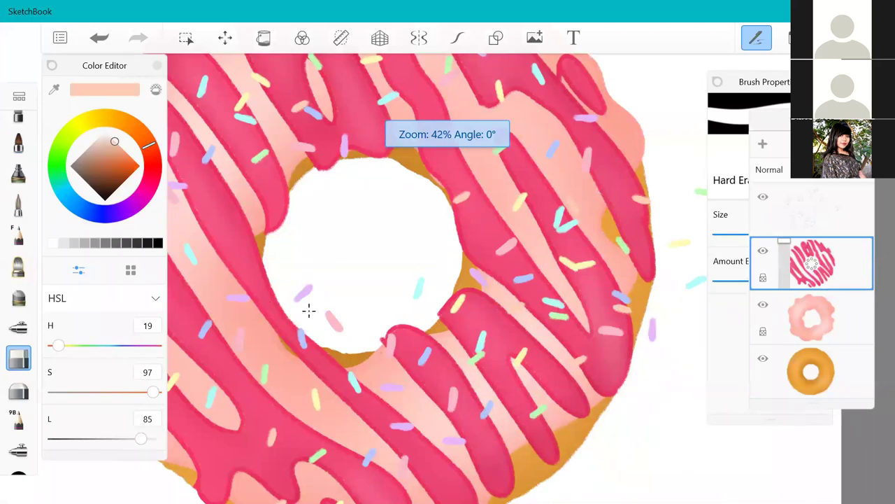
scroll(300, 320, up, 2)
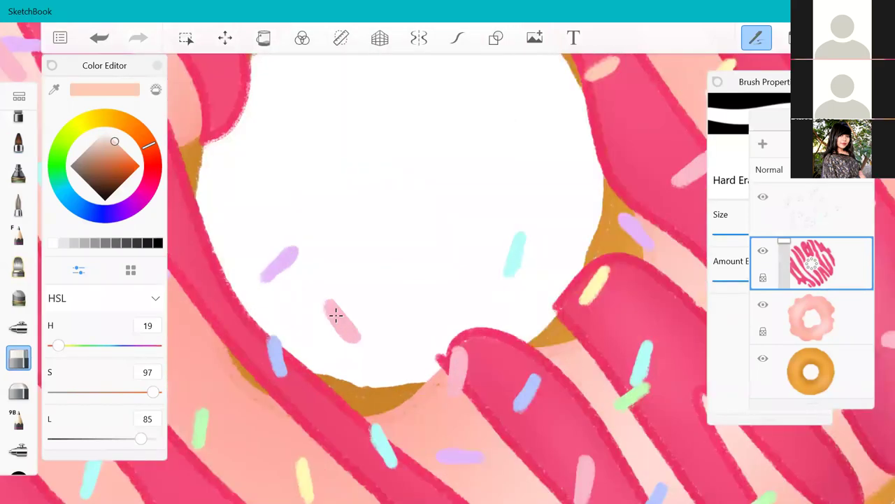
click(336, 315)
key(Return)
click(812, 210)
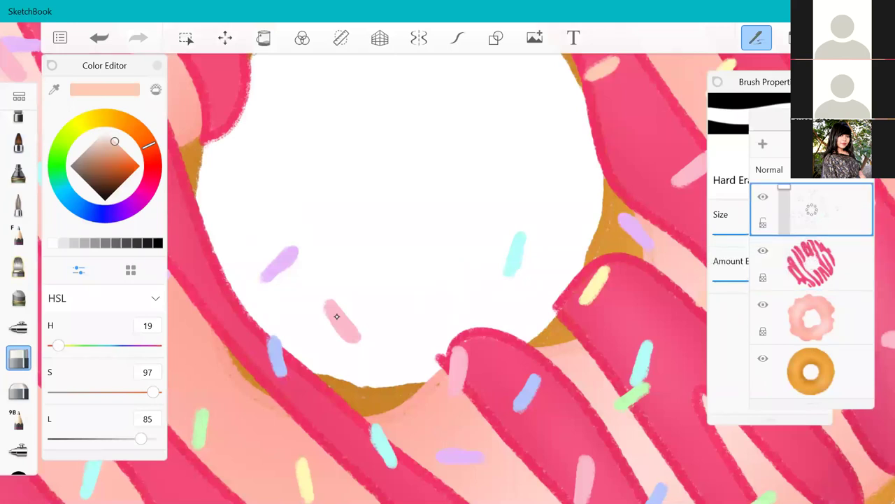
click(812, 263)
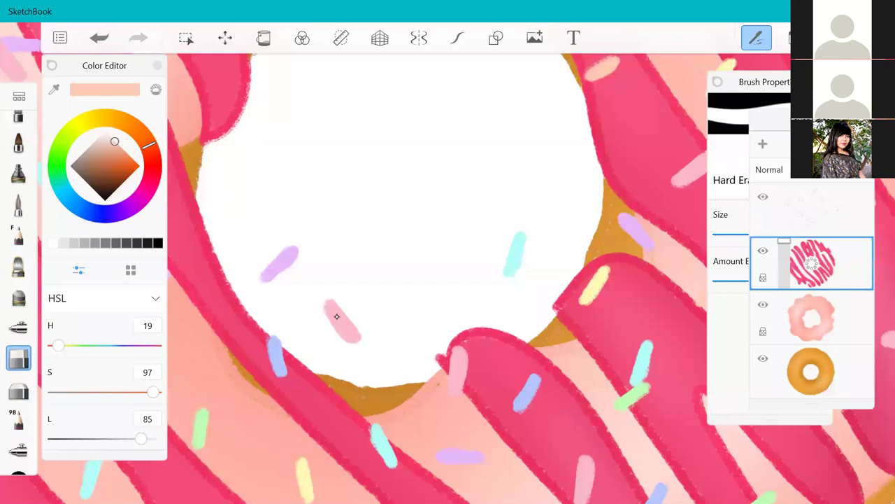
- Erase the purple, pink, and cyan sprinkles inside the donut hole on the merged sprinkle layer
click(811, 210)
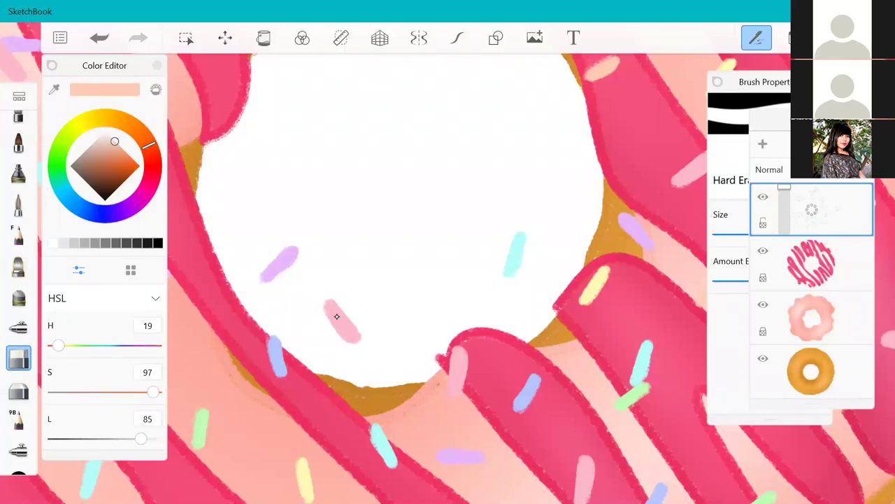
drag(297, 248, 265, 280)
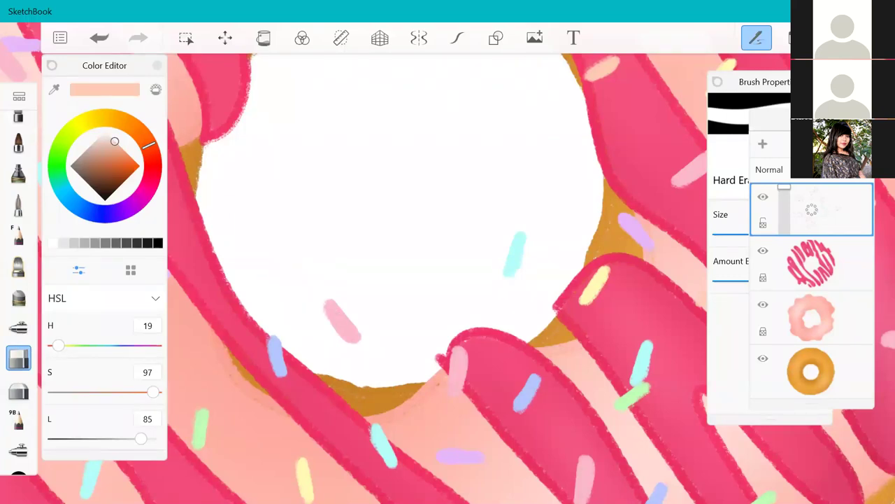
drag(329, 302, 357, 341)
drag(518, 238, 511, 274)
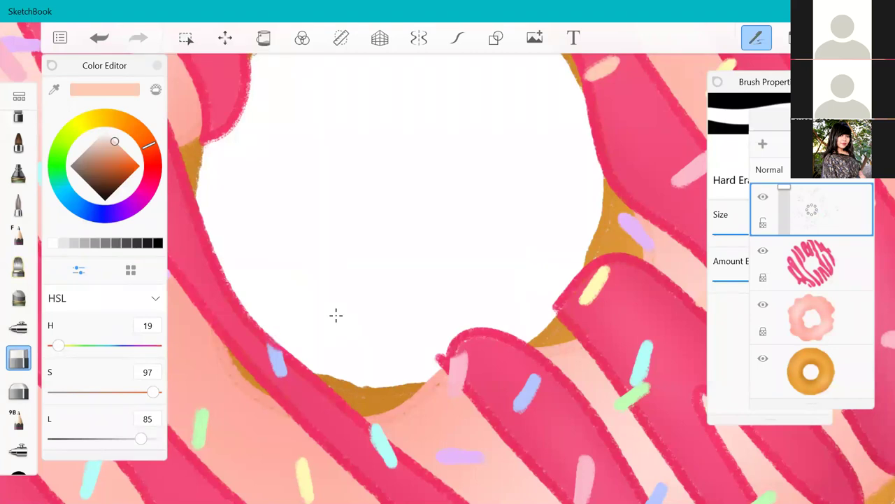
- Erase the stray sprinkles lying on the white background beyond the donut's right edge
scroll(334, 179, down, 2)
scroll(334, 178, down, 5)
drag(498, 112, 448, 132)
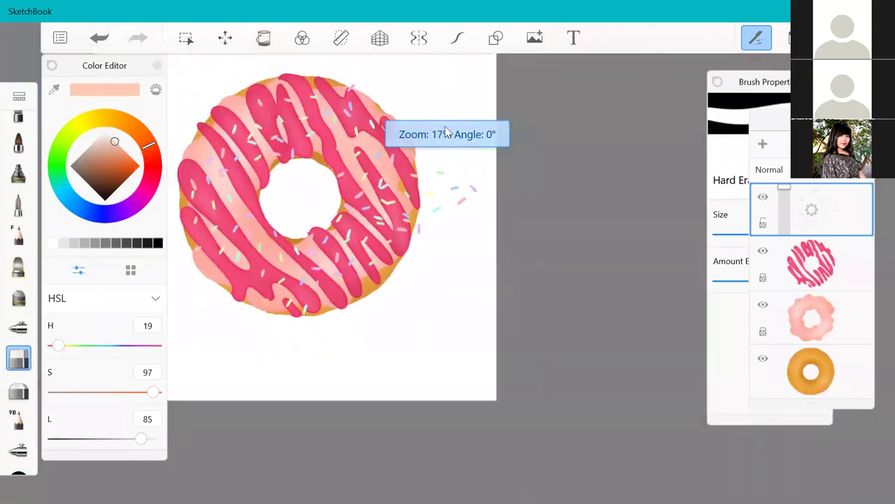
scroll(386, 202, up, 2)
scroll(469, 156, up, 1)
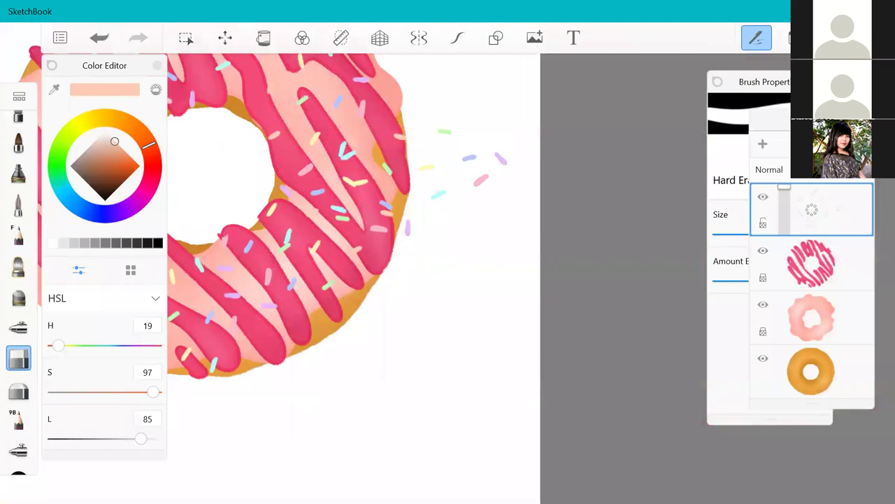
mouse_move(442, 131)
mouse_down()
mouse_move(425, 168)
mouse_move(439, 193)
mouse_move(407, 232)
mouse_up()
click(472, 157)
- Erase the purple sprinkle overhanging the donut's upper-right edge and review the whole donut
scroll(466, 146, down, 3)
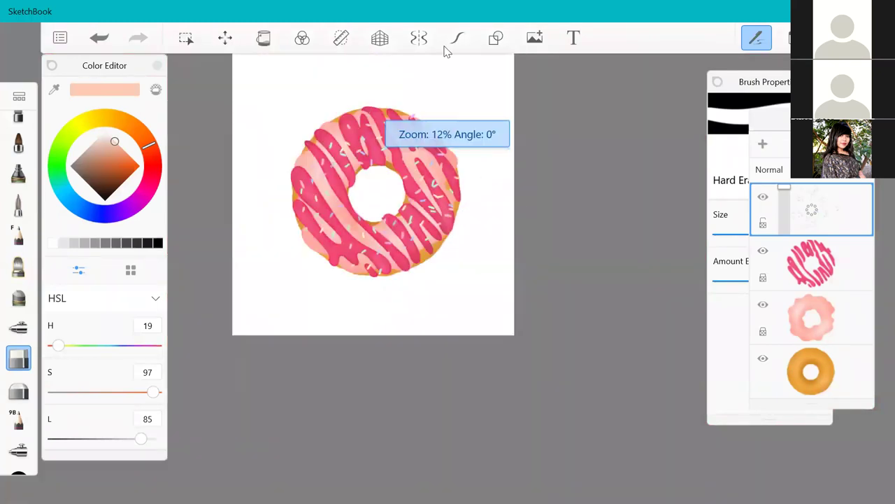
scroll(409, 100, up, 5)
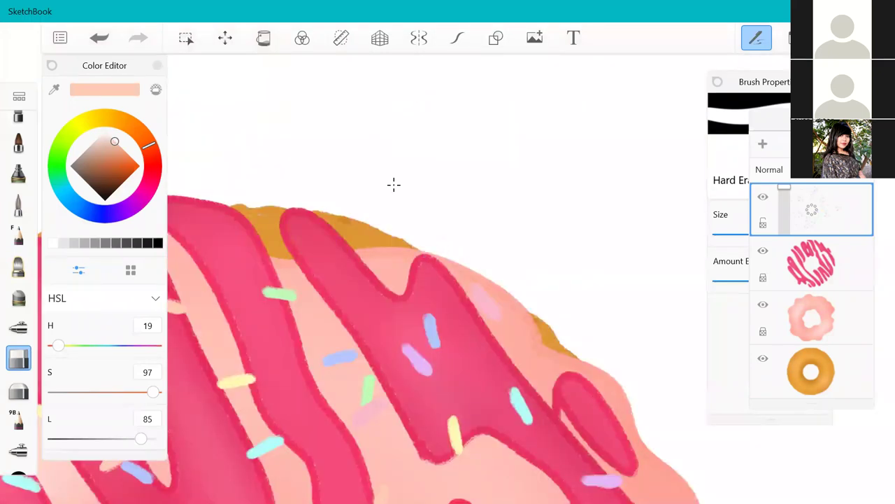
scroll(394, 184, down, 5)
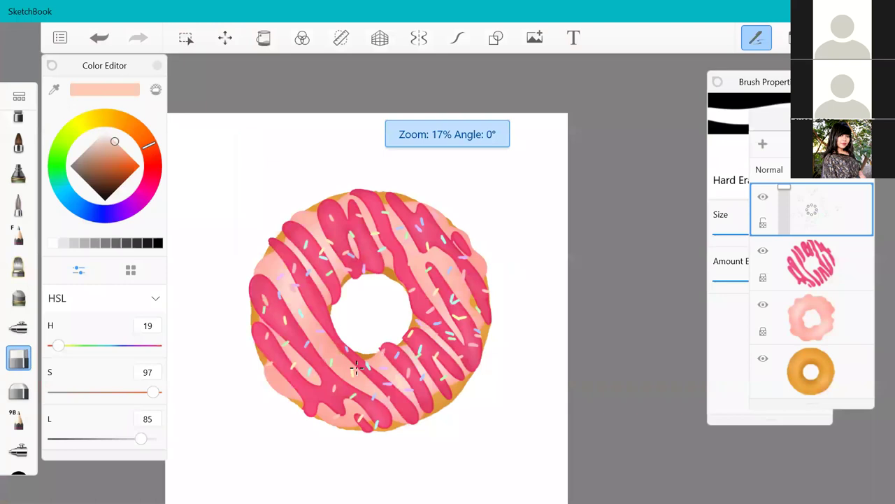
scroll(234, 369, up, 2)
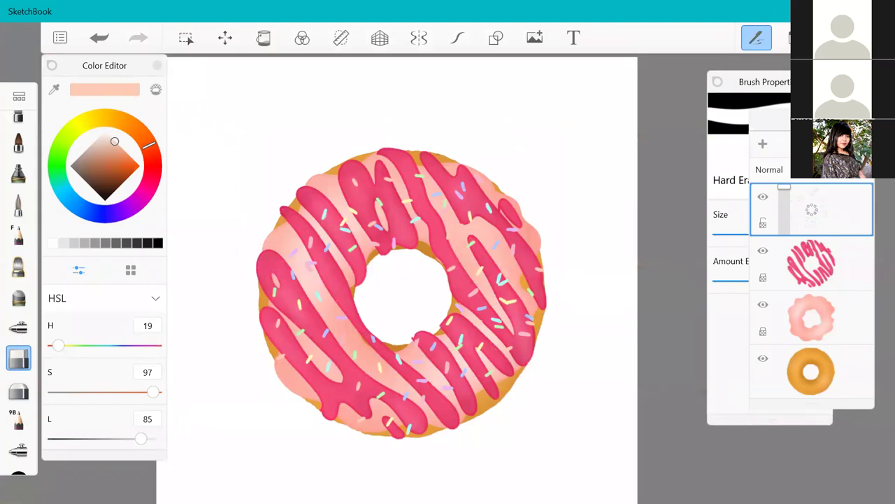
key(super)
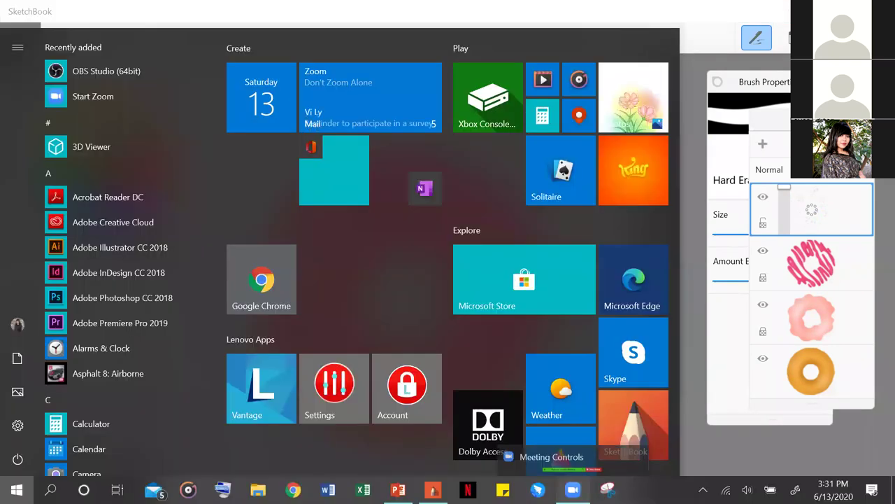
click(572, 484)
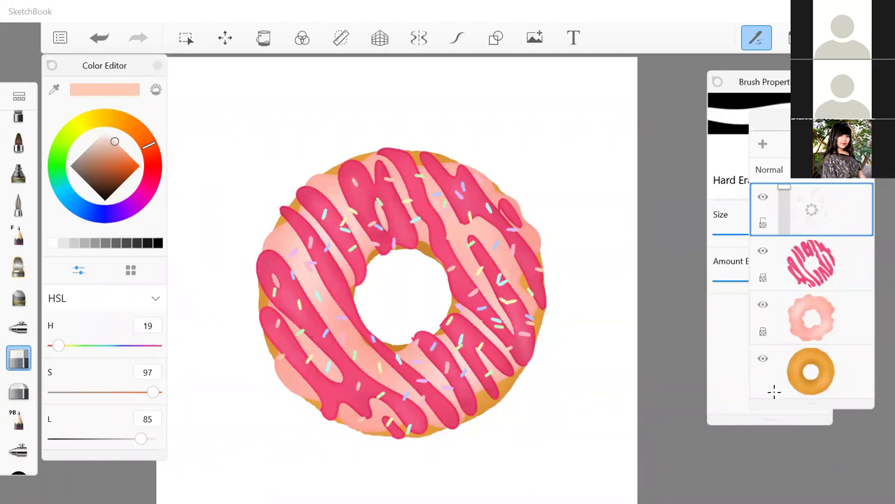
click(221, 450)
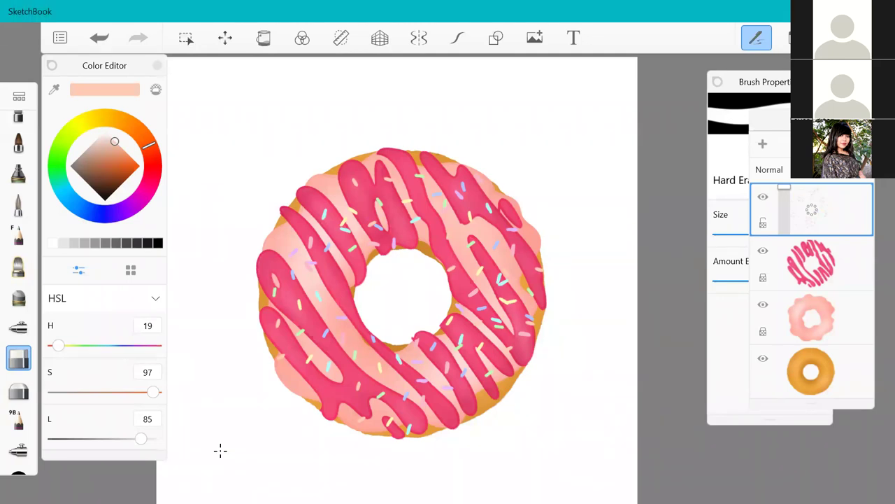
- Examine the decorated donut as a whole and up close, along with its layer stack down to the background
scroll(410, 330, down, 2)
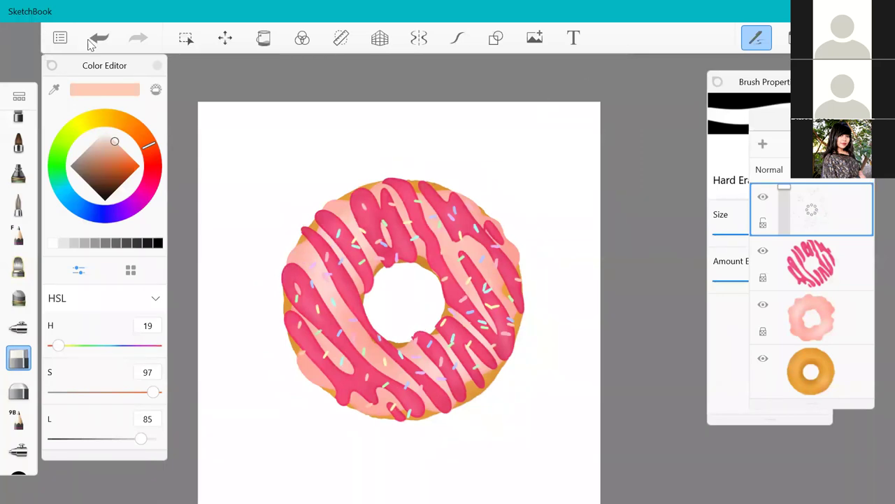
scroll(408, 175, down, 2)
scroll(407, 175, up, 4)
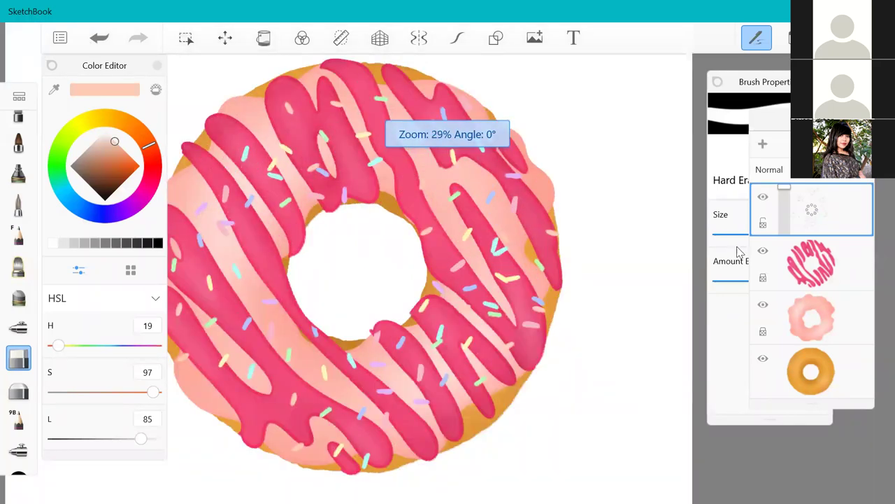
scroll(820, 242, down, 1)
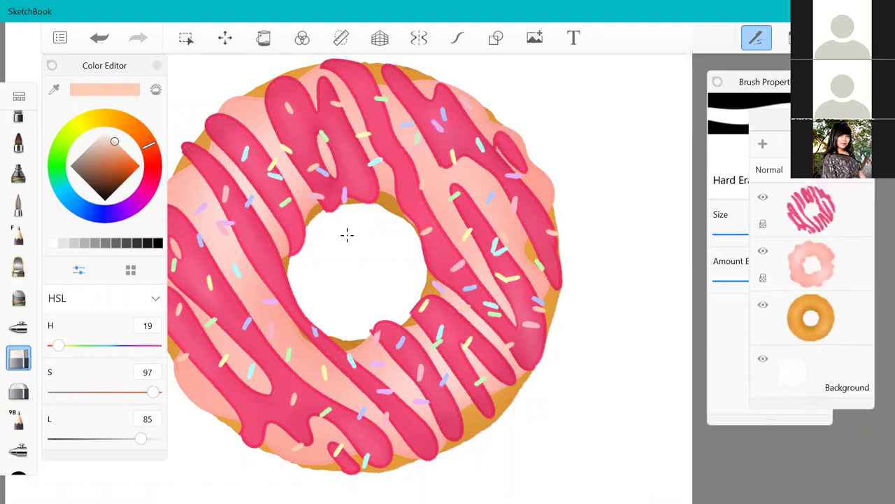
scroll(347, 235, down, 3)
scroll(246, 129, up, 1)
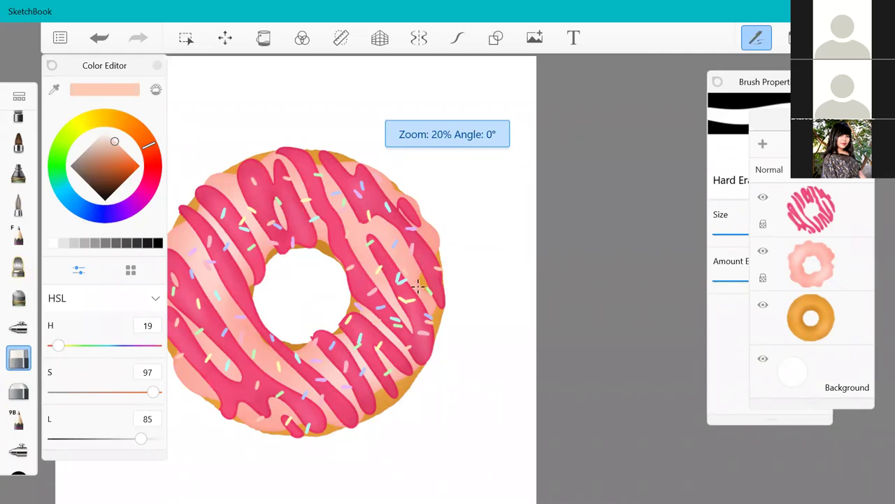
scroll(418, 284, up, 1)
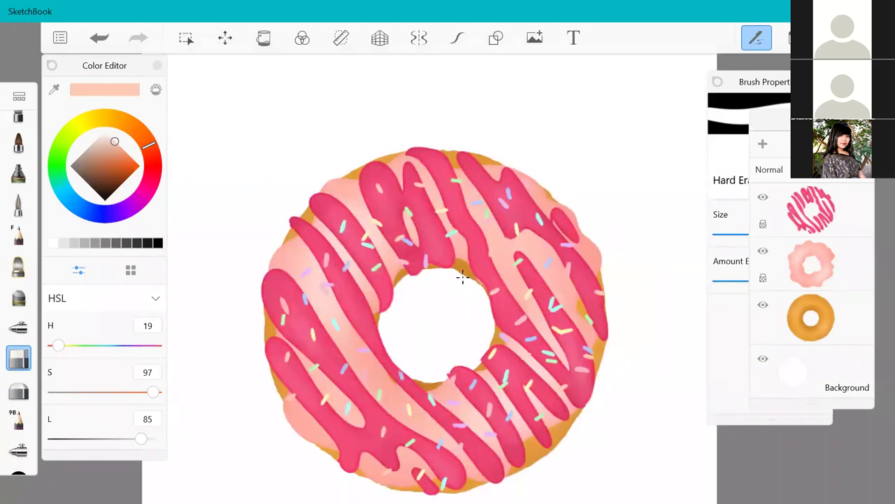
scroll(826, 281, up, 1)
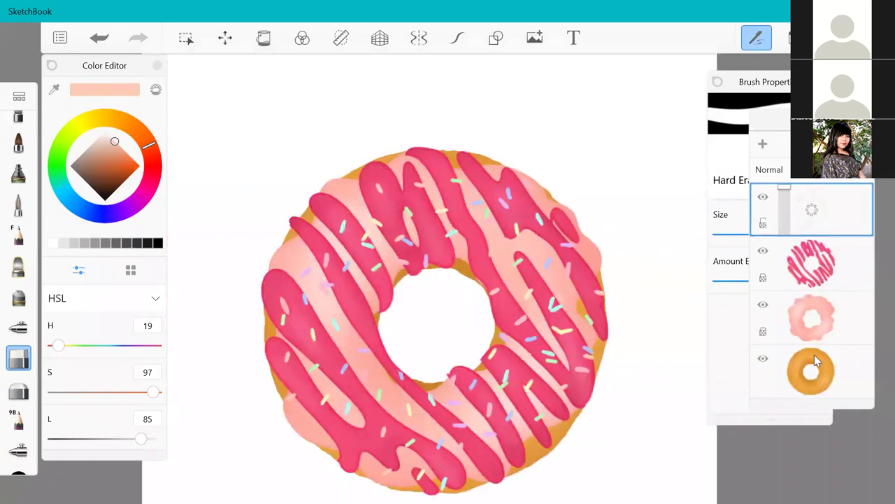
- Select the golden-brown dough layer and lock its transparency
click(809, 347)
scroll(809, 348, down, 1)
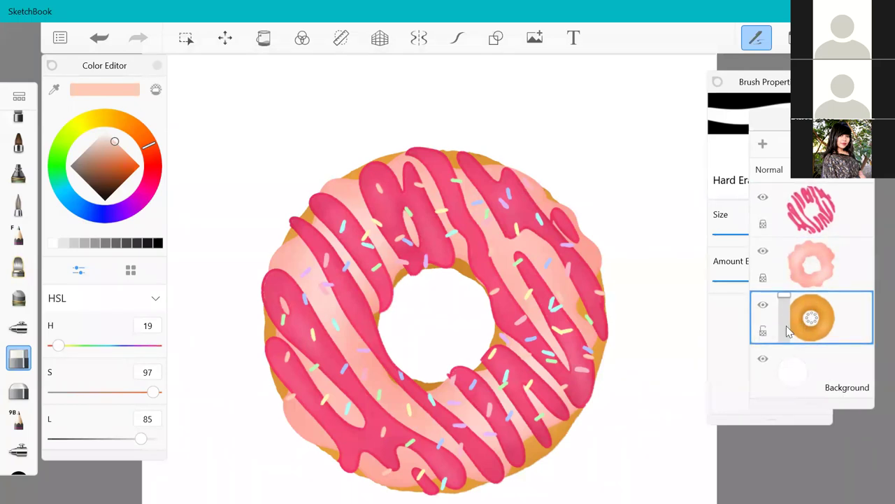
click(764, 330)
scroll(474, 377, down, 2)
scroll(472, 379, up, 3)
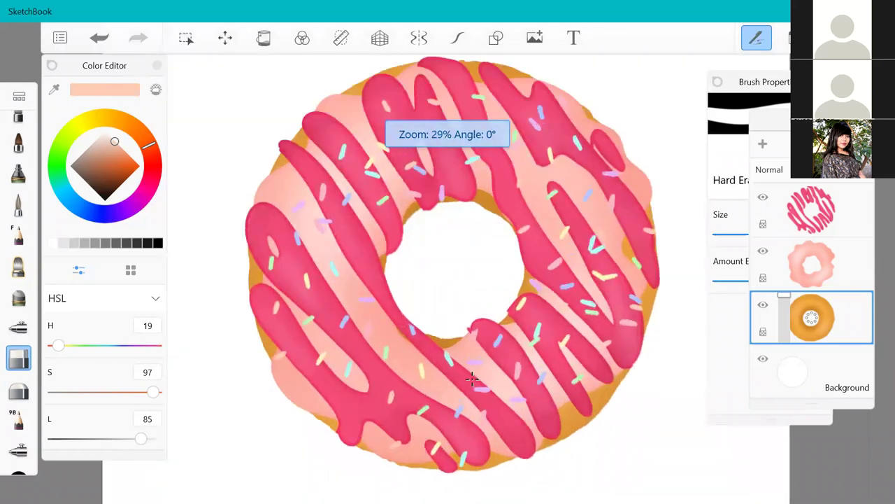
- Make the sprinkles layer at the head of the layer stack active
scroll(818, 223, up, 1)
click(817, 226)
scroll(829, 280, down, 1)
scroll(831, 280, up, 1)
scroll(458, 226, down, 1)
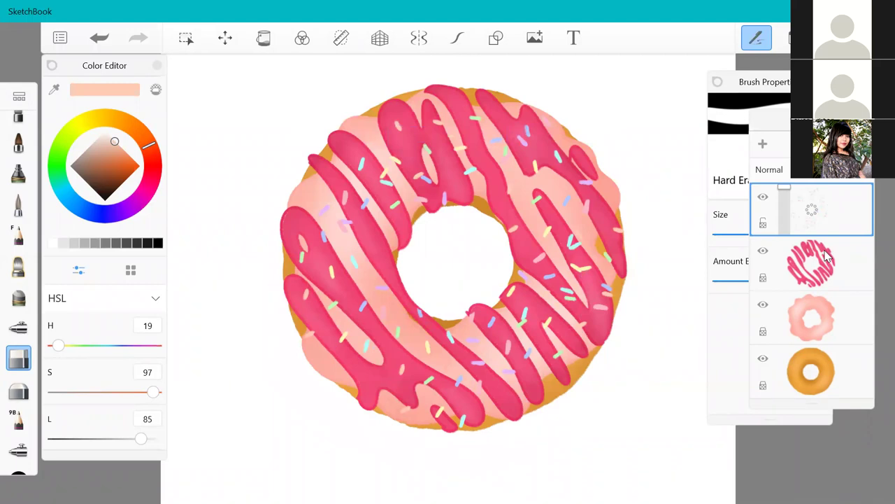
scroll(525, 158, up, 1)
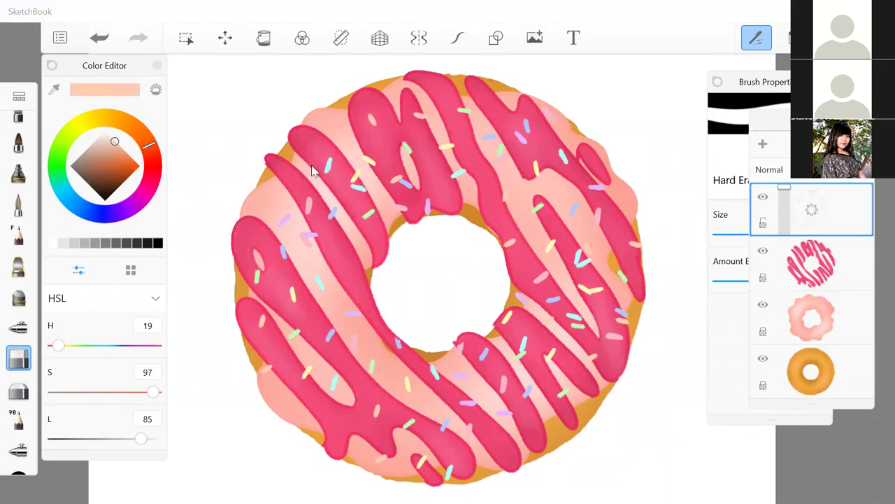
key(super)
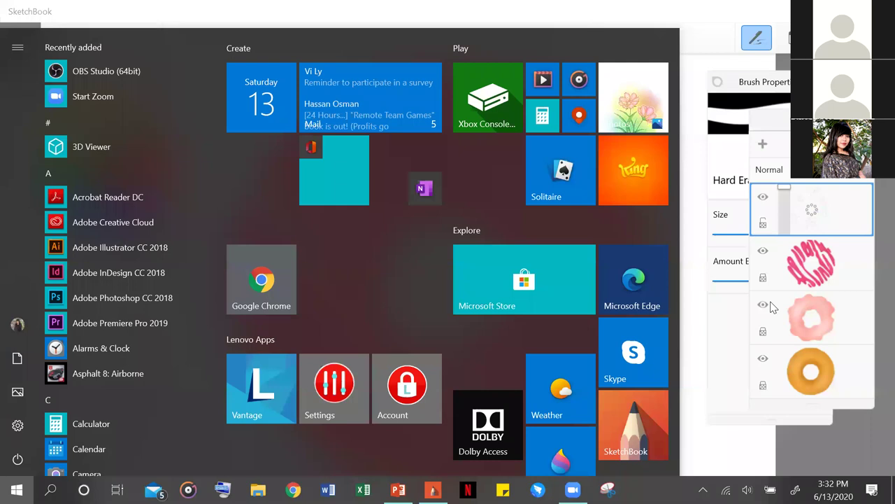
key(super)
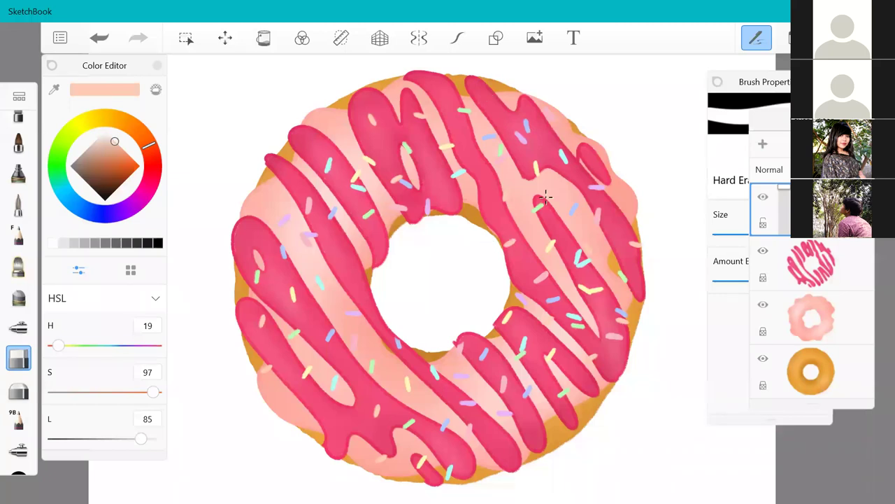
- Examine the donut's glaze stripes and sprinkles up close and the whole painting on the canvas
scroll(546, 197, down, 1)
scroll(546, 197, down, 1)
scroll(555, 148, up, 1)
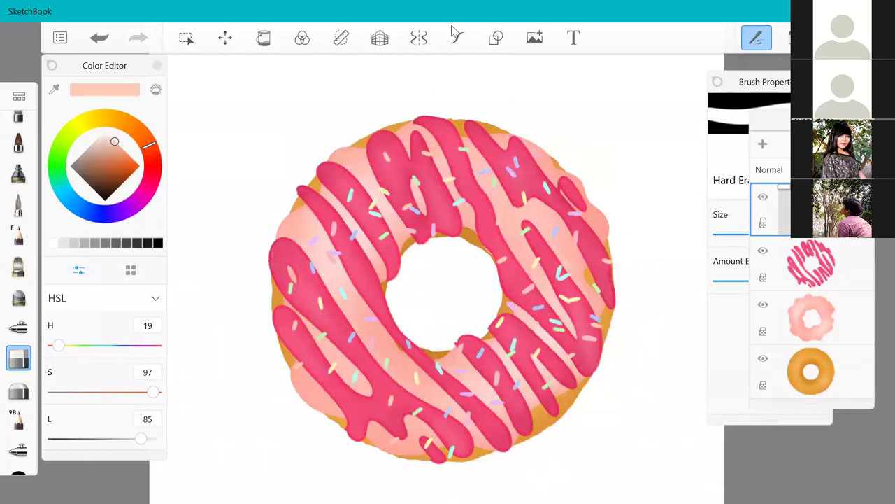
scroll(526, 135, down, 1)
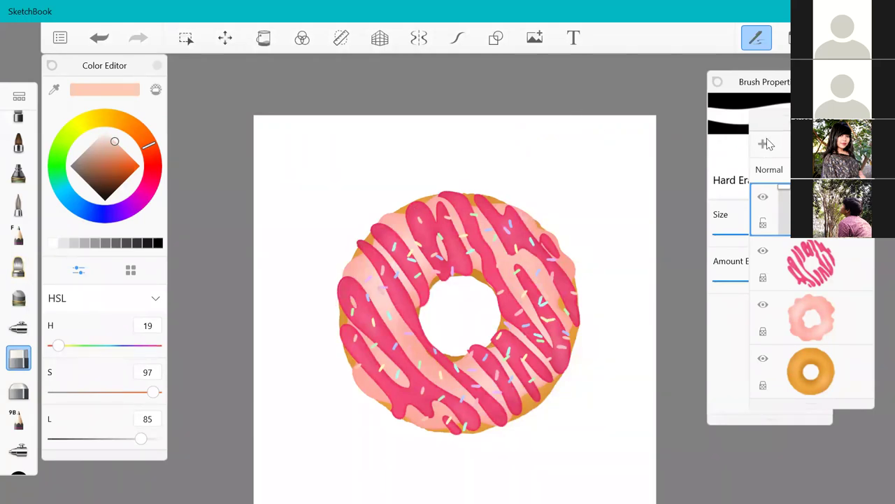
scroll(504, 244, up, 3)
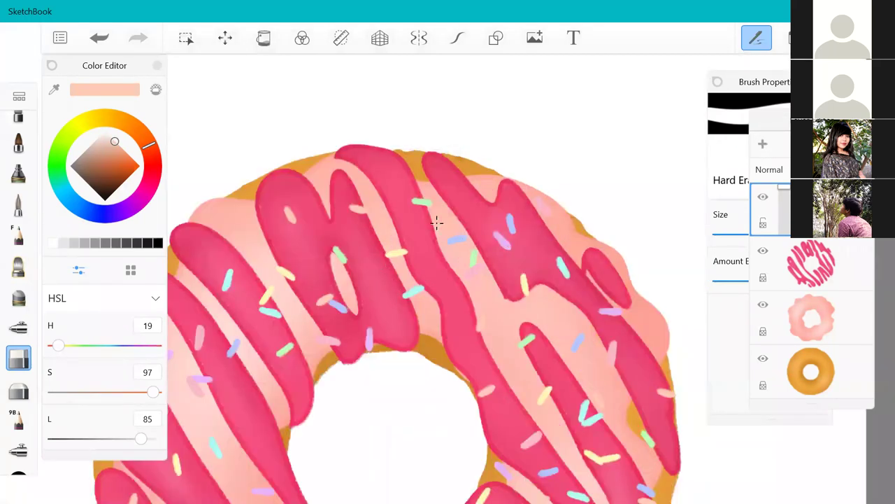
drag(387, 255, 403, 251)
scroll(252, 191, up, 5)
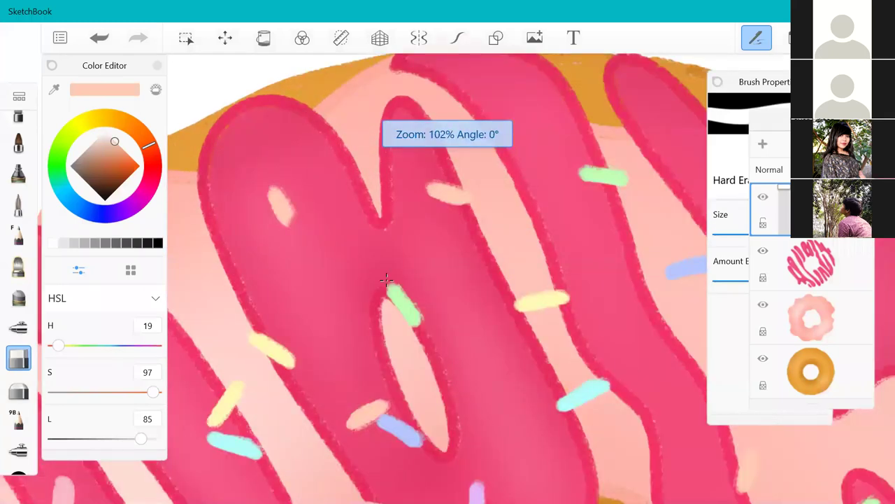
scroll(386, 280, down, 5)
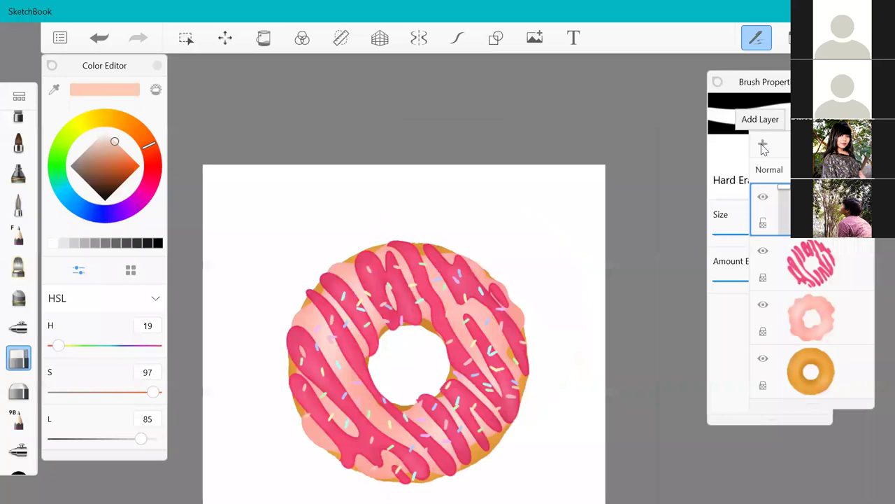
- Add a layer above the sprinkles and choose the Inky brush in dark brown (H 19, S 63, L 18)
click(763, 145)
scroll(570, 214, up, 2)
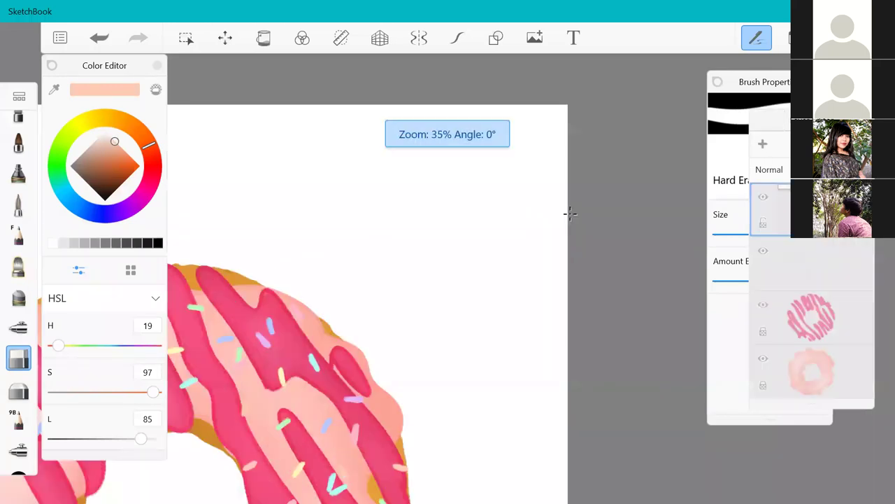
scroll(553, 208, up, 1)
click(117, 160)
click(19, 143)
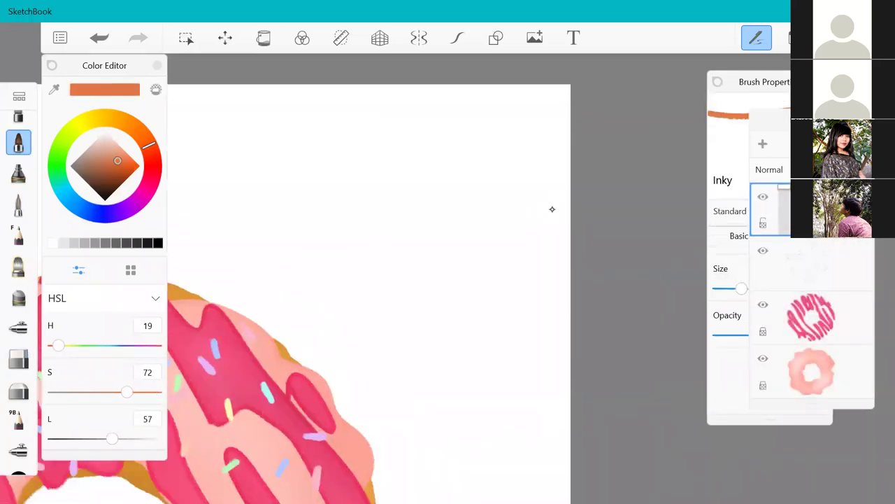
scroll(493, 210, down, 3)
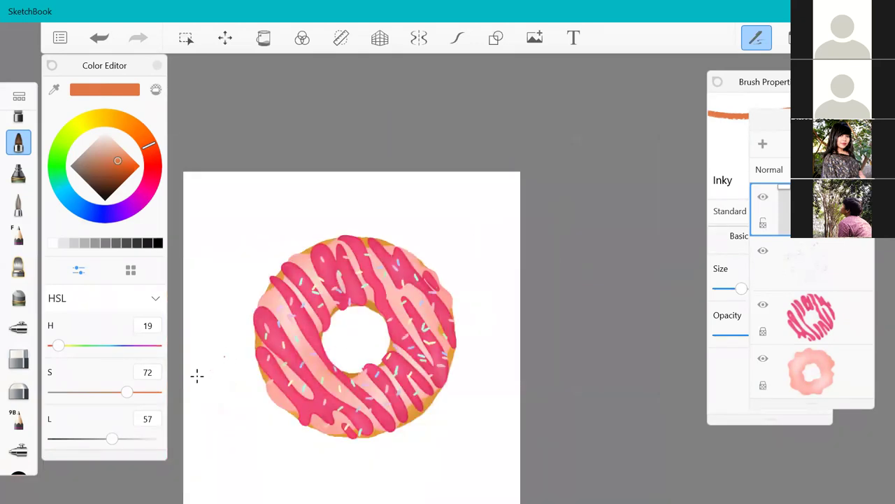
scroll(240, 419, up, 3)
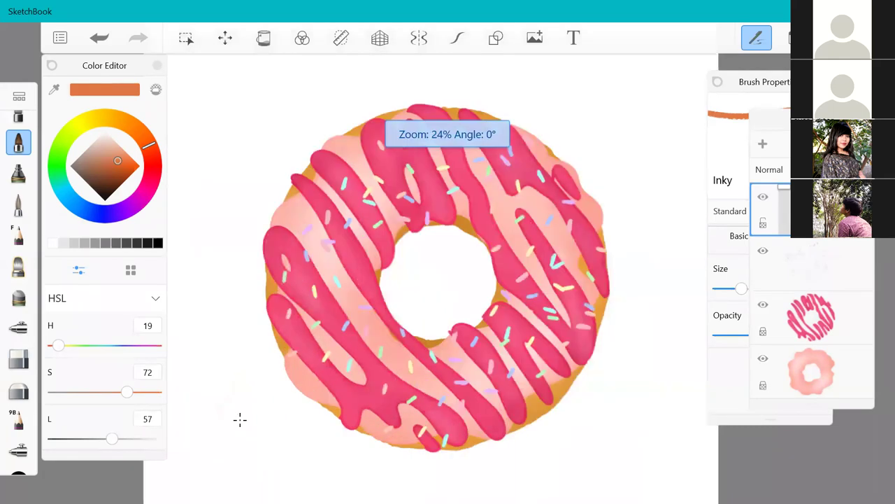
scroll(240, 419, down, 1)
drag(118, 162, 108, 189)
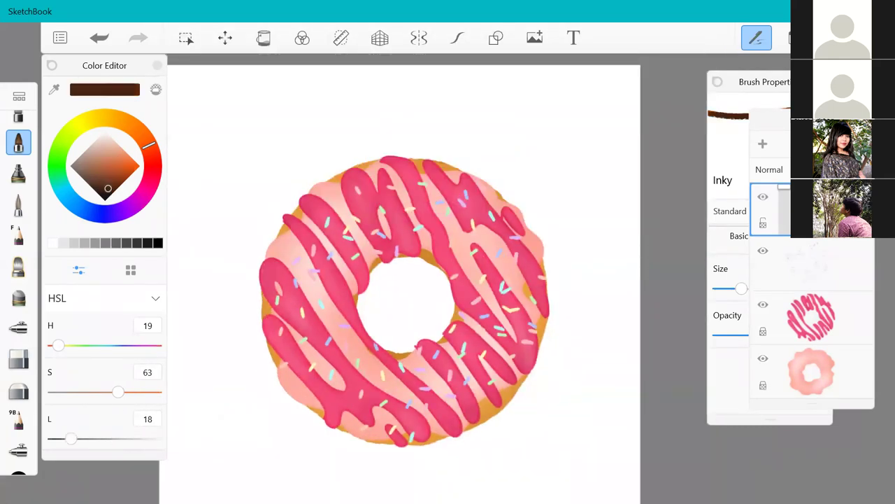
- Add an empty layer between the donut base layer and the background and make it active
scroll(806, 255, down, 1)
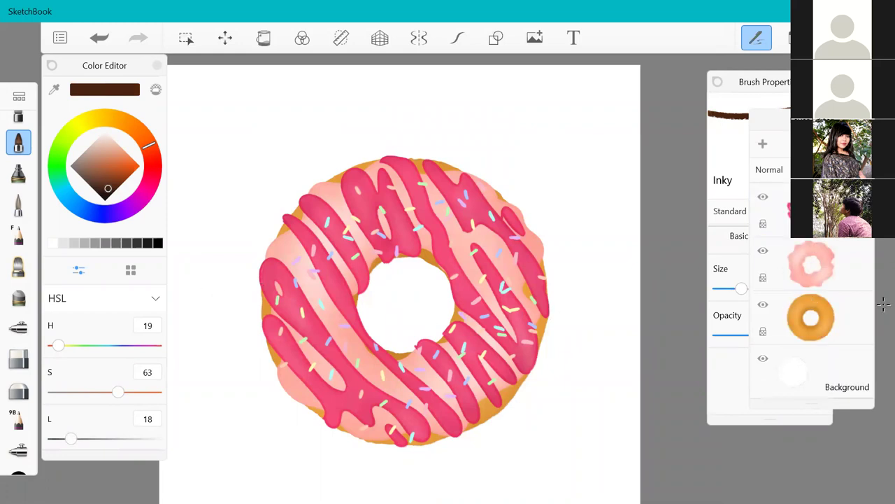
scroll(256, 286, down, 6)
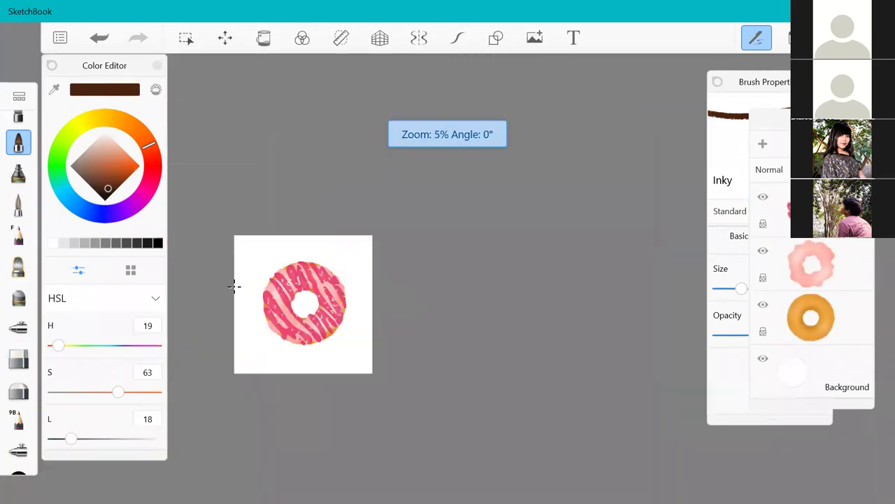
scroll(261, 309, up, 1)
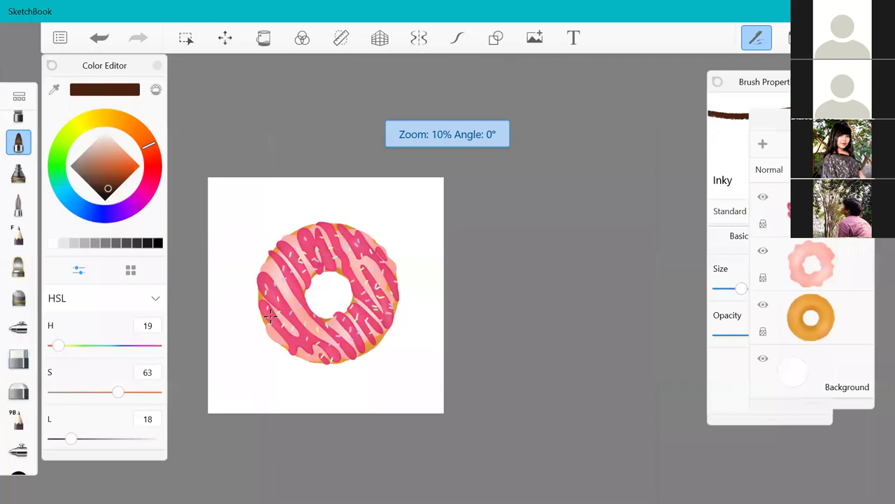
scroll(803, 246, up, 2)
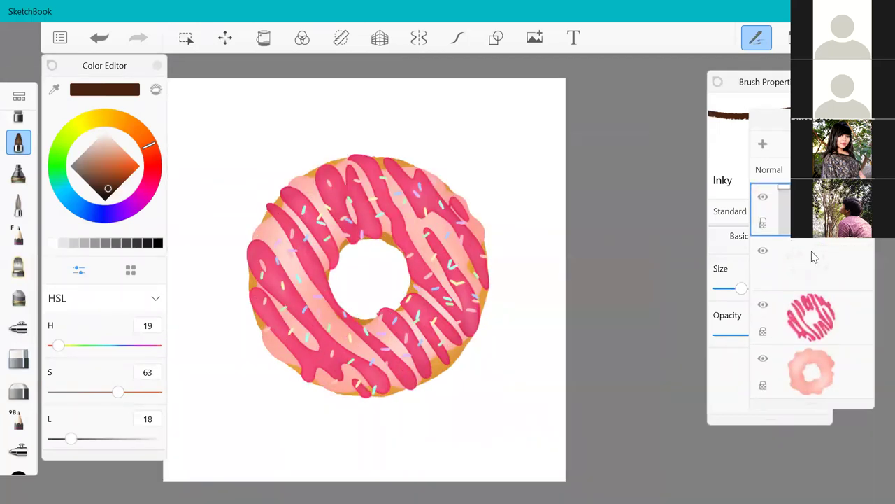
scroll(813, 256, down, 1)
click(809, 325)
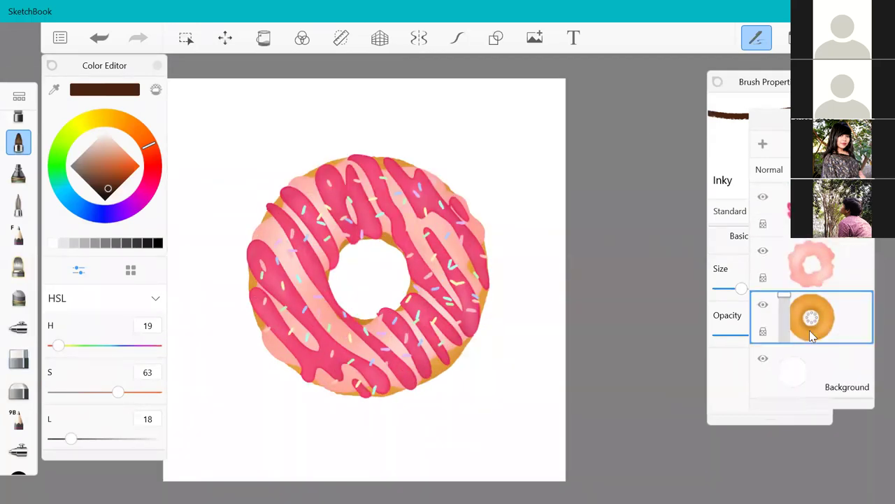
click(803, 372)
click(843, 301)
drag(819, 331, 819, 315)
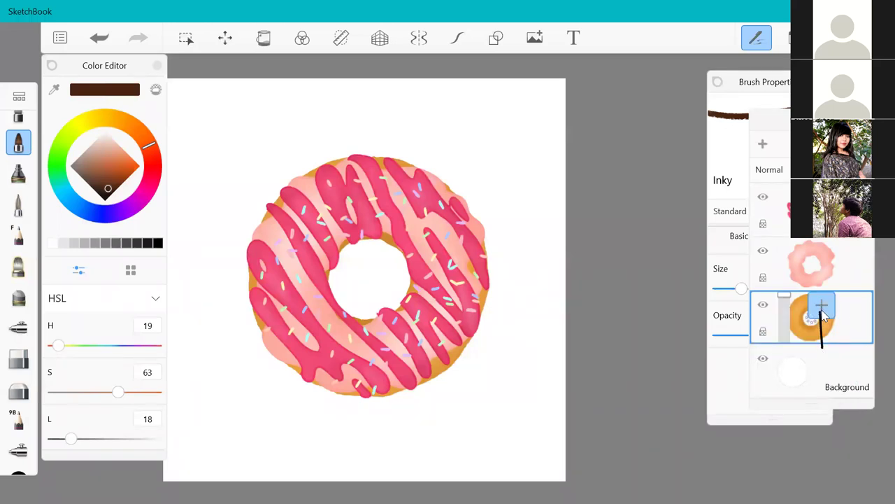
click(822, 310)
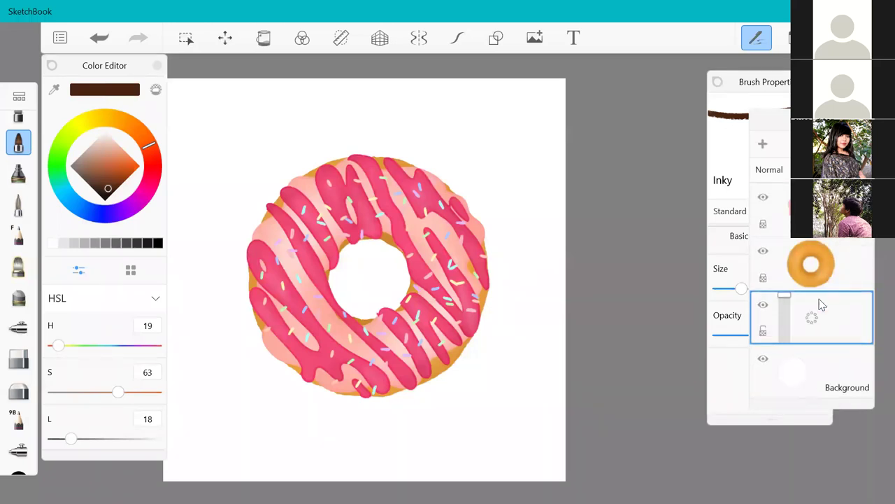
click(812, 276)
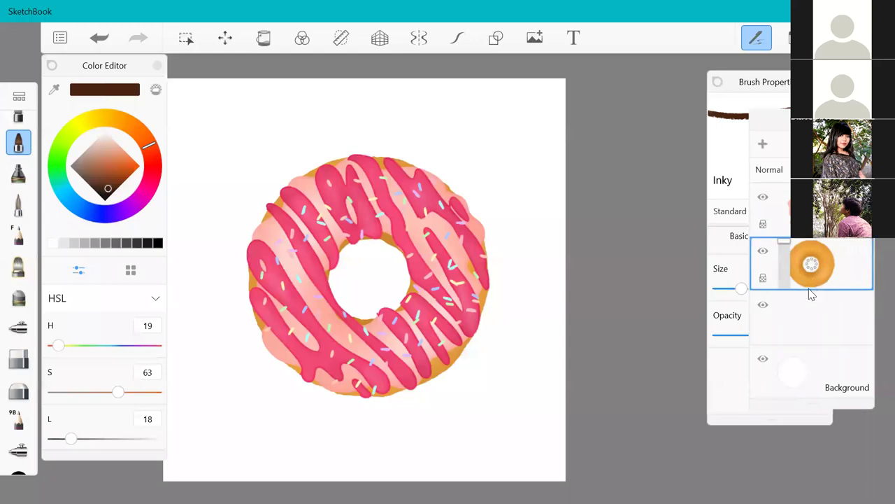
click(798, 321)
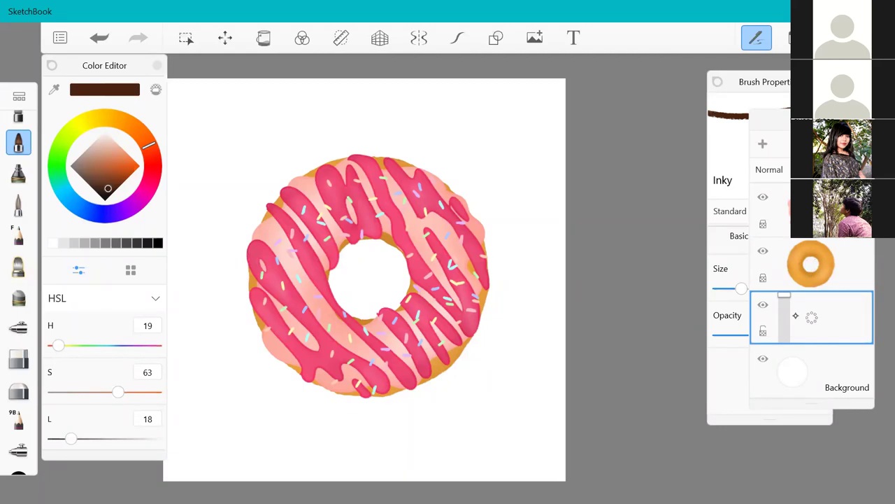
- Choose the Soft Airbrush and set its colour to black (H 19, S 0, L 0)
scroll(18, 280, up, 3)
scroll(19, 280, down, 2)
click(18, 199)
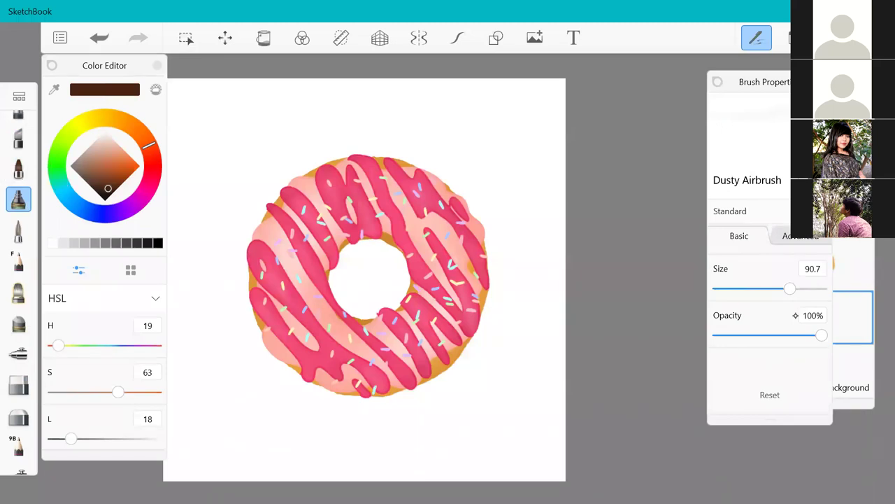
scroll(19, 280, down, 3)
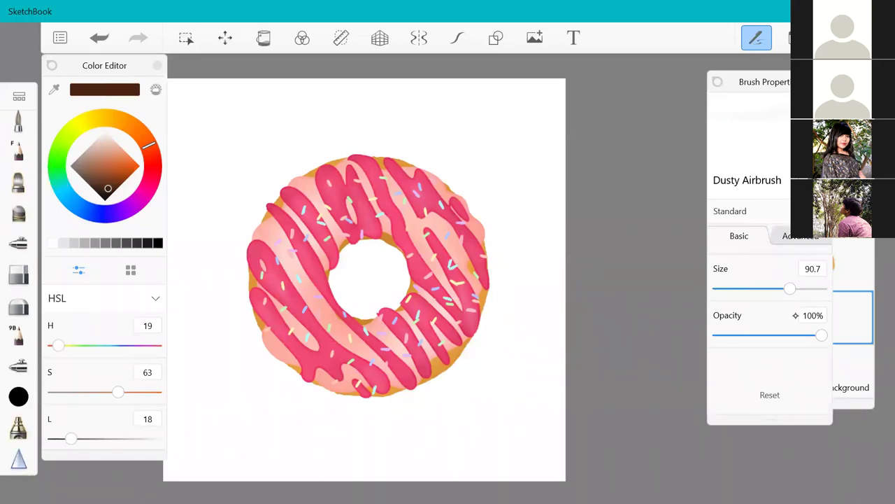
click(18, 366)
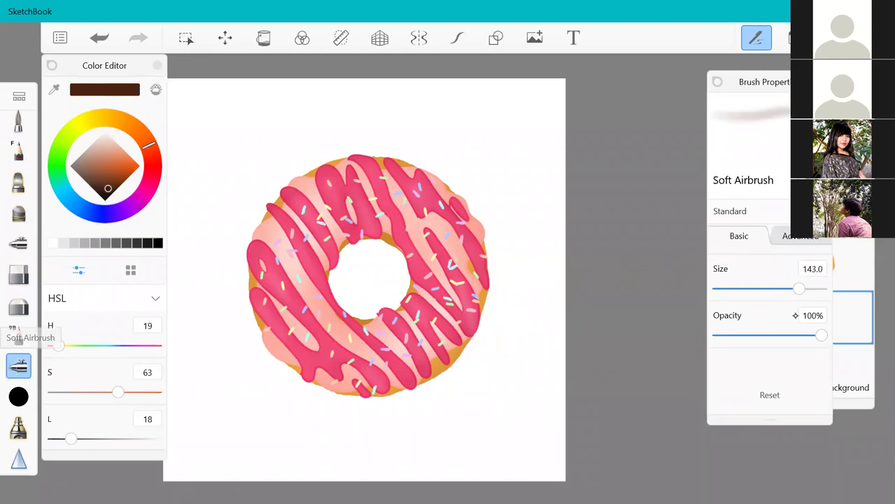
drag(108, 189, 105, 200)
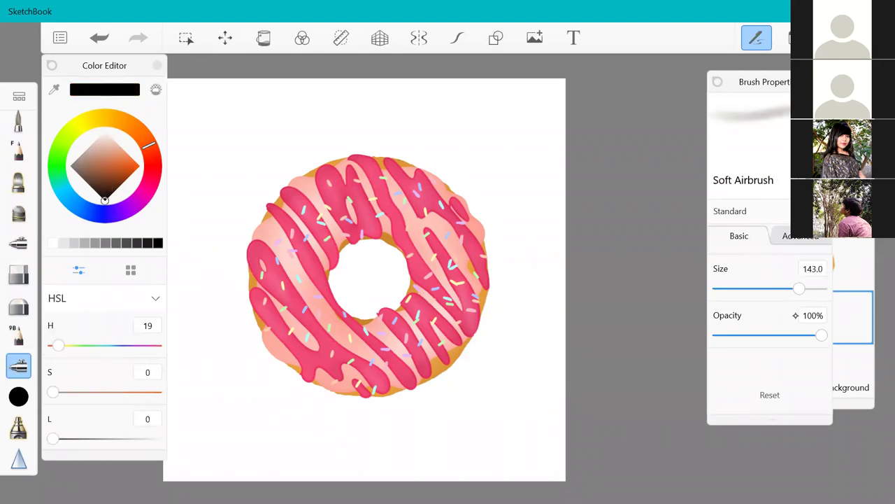
- Set the Soft Airbrush to size 293.1 and opacity 41%, undoing a test stroke beside the donut
mouse_move(799, 288)
mouse_down()
mouse_move(782, 288)
mouse_move(821, 288)
mouse_move(810, 288)
mouse_up()
mouse_move(483, 308)
mouse_down()
mouse_move(507, 371)
mouse_move(518, 350)
mouse_up()
key(ctrl+z)
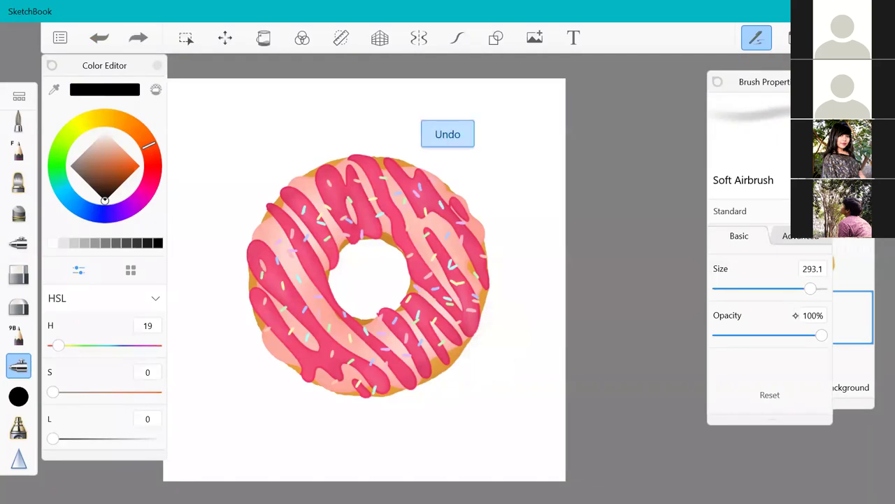
drag(821, 335, 784, 335)
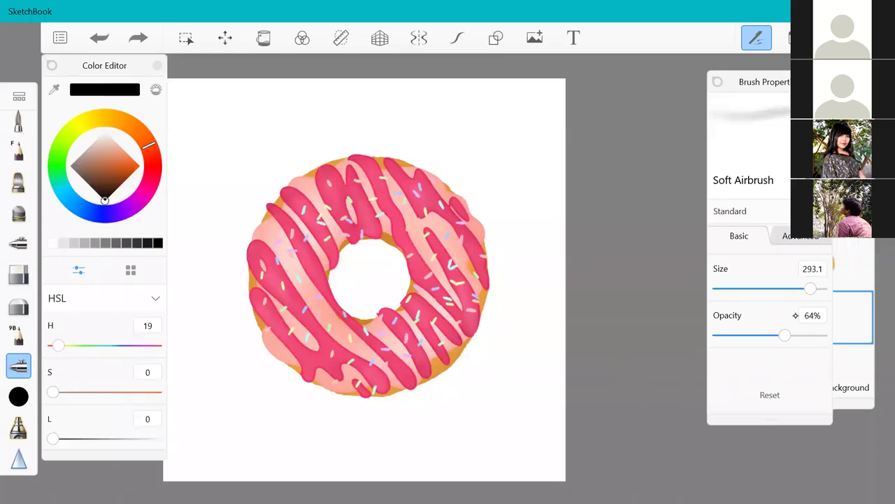
drag(784, 335, 759, 335)
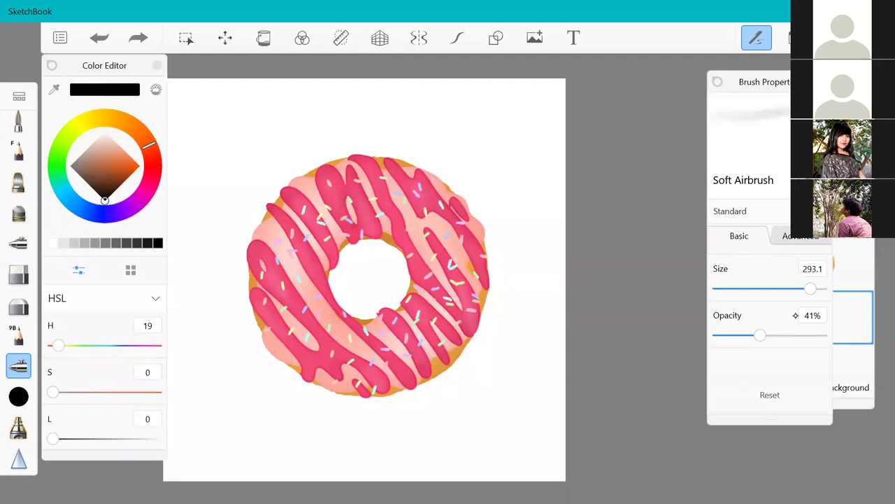
click(795, 315)
- Paint a soft shadow around the donut's upper, right-hand and lower outer edges, and undo a stroke inside the hole
mouse_move(488, 311)
mouse_down()
mouse_move(490, 324)
mouse_move(494, 239)
mouse_move(474, 208)
mouse_move(441, 175)
mouse_move(364, 150)
mouse_up()
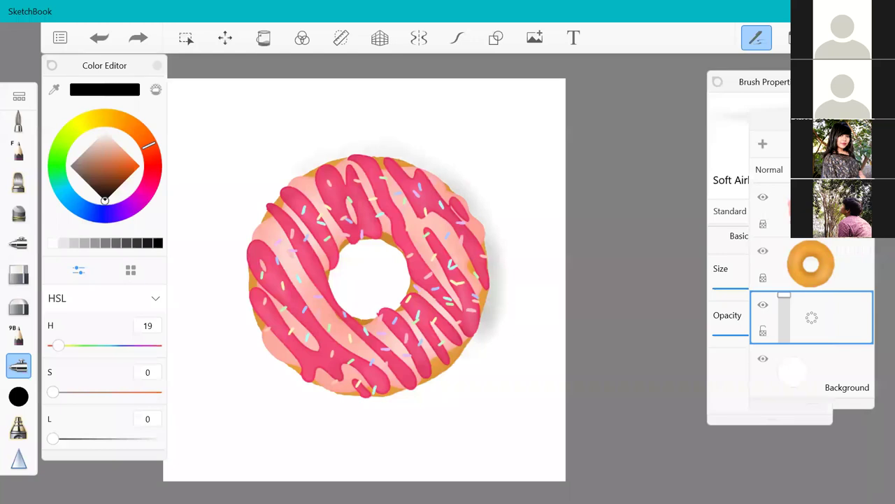
mouse_move(486, 315)
mouse_down()
mouse_move(448, 378)
mouse_move(384, 405)
mouse_move(315, 389)
mouse_up()
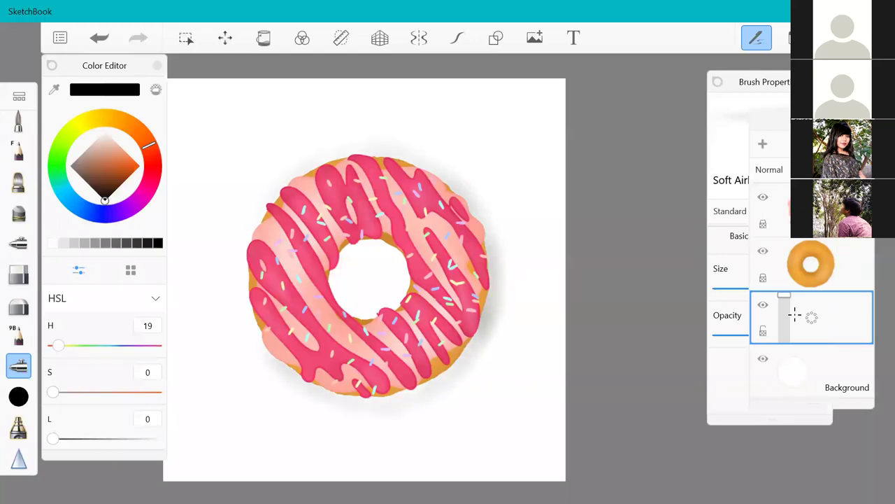
mouse_move(352, 248)
mouse_down()
mouse_move(339, 271)
mouse_move(338, 299)
mouse_move(353, 249)
mouse_move(403, 298)
mouse_up()
key(ctrl+z)
- Deepen the airbrushed shadow along the donut's right-hand and lower edges and shade the inside of the hole
mouse_move(499, 308)
mouse_down()
mouse_move(481, 203)
mouse_move(455, 178)
mouse_up()
mouse_move(489, 302)
mouse_down()
mouse_move(459, 360)
mouse_move(420, 390)
mouse_up()
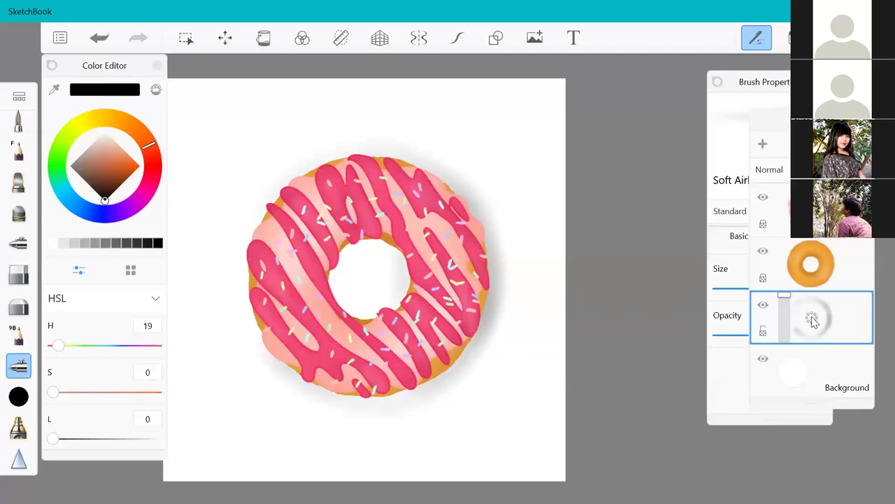
mouse_move(480, 338)
mouse_down()
mouse_move(457, 365)
mouse_move(406, 395)
mouse_up()
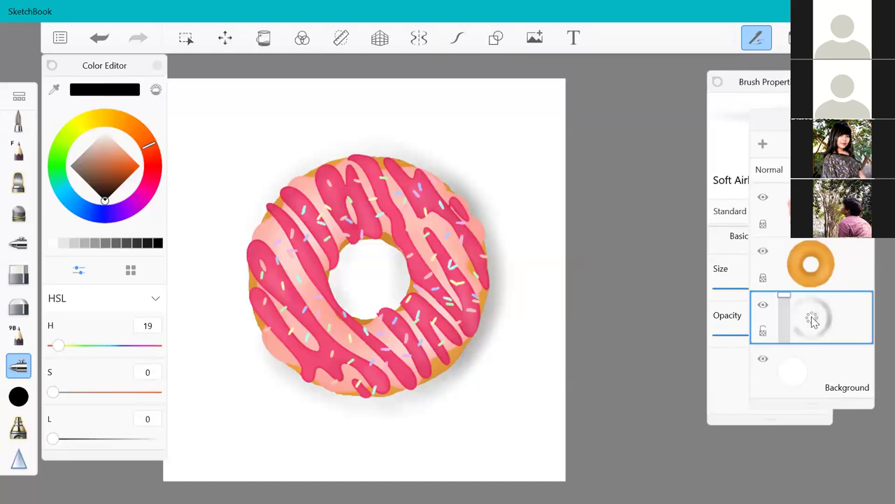
mouse_move(420, 394)
mouse_down()
mouse_move(363, 403)
mouse_move(324, 394)
mouse_up()
drag(442, 380, 396, 397)
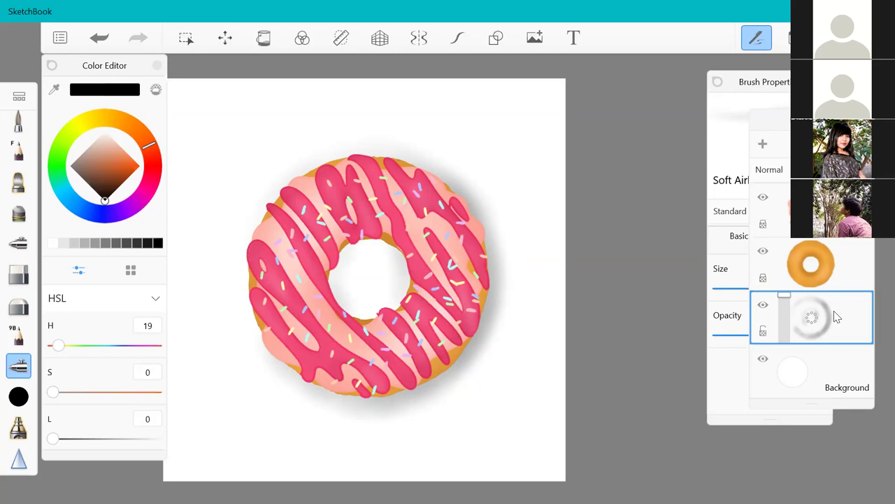
scroll(423, 364, up, 5)
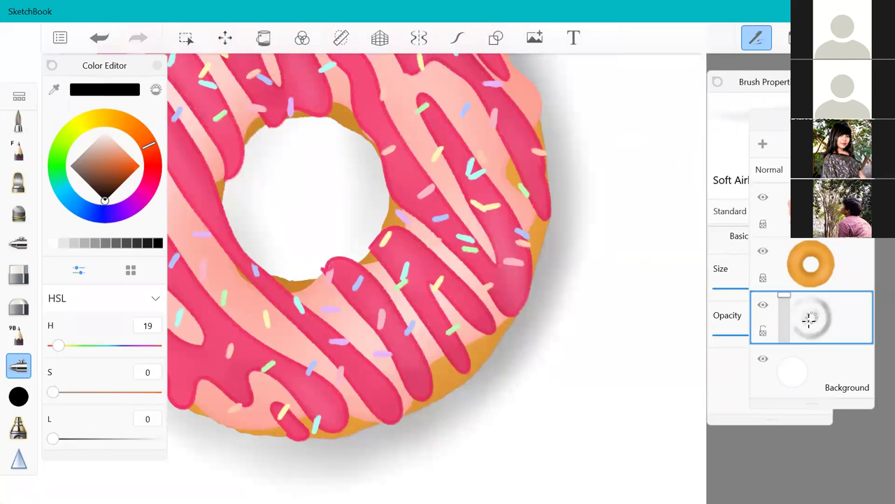
scroll(401, 173, down, 4)
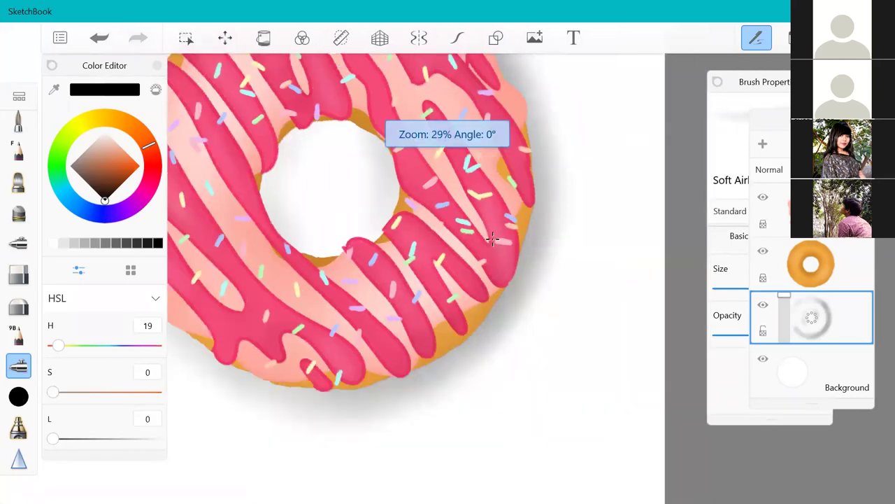
scroll(402, 174, down, 2)
scroll(365, 114, up, 3)
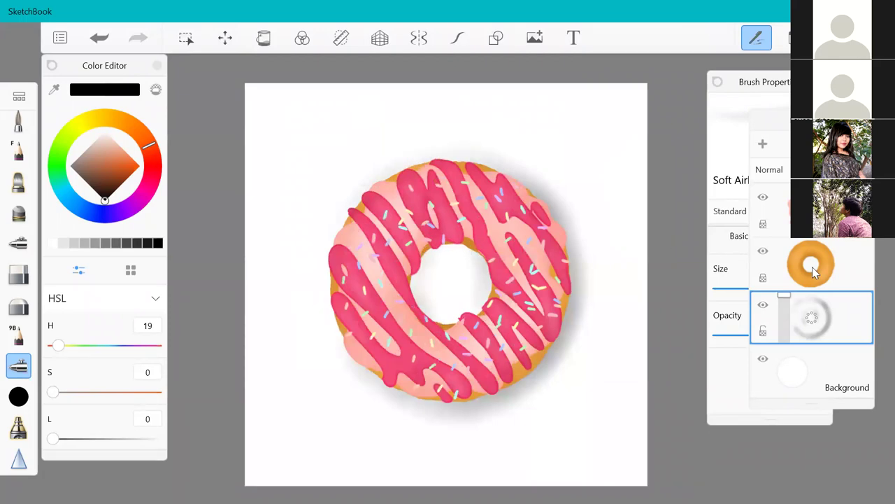
scroll(585, 296, down, 3)
scroll(586, 297, up, 3)
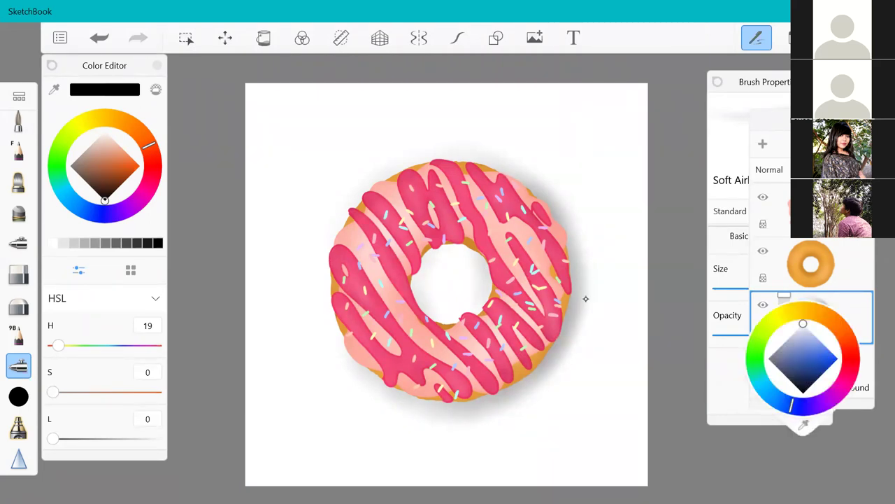
- Add a new layer beneath the donut's shadow layer and choose the Inky brush
drag(825, 371, 824, 330)
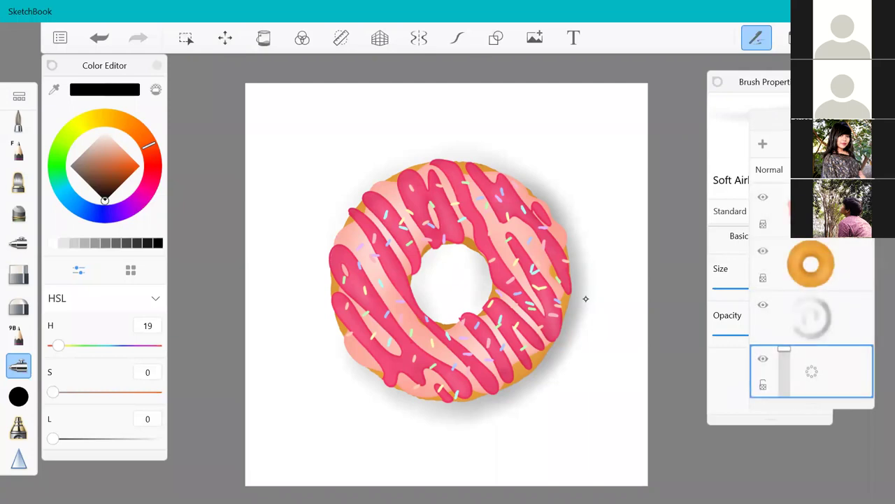
scroll(18, 280, up, 3)
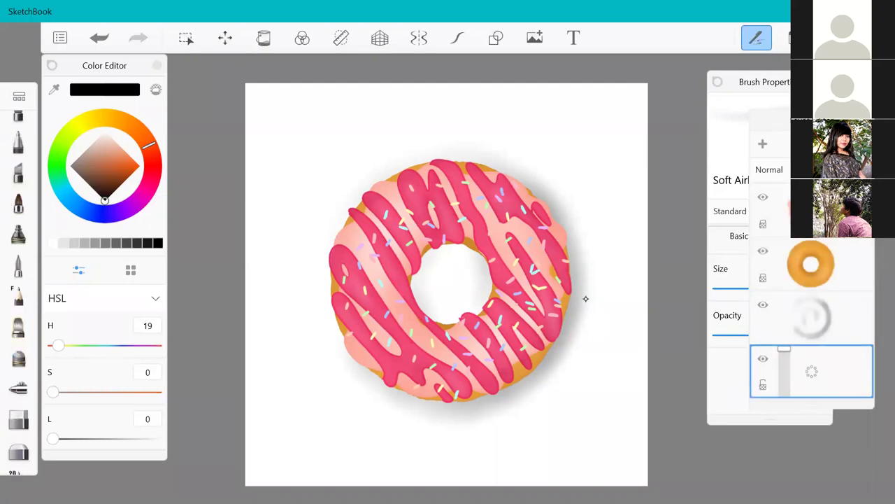
click(19, 251)
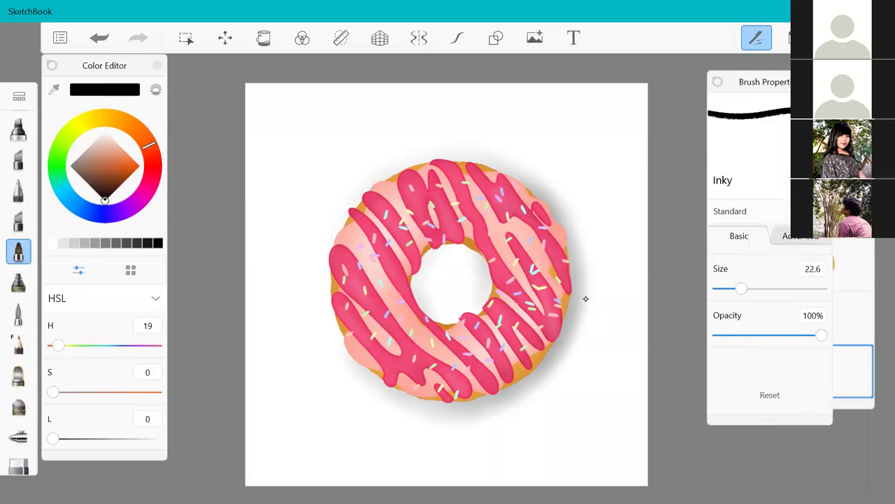
- Set the Inky brush to size 21.2 and its colour to light blue (H 197, S 100, L 83)
drag(765, 81, 673, 75)
drag(651, 281, 636, 281)
mouse_move(678, 75)
mouse_down()
mouse_move(743, 75)
mouse_move(703, 80)
mouse_up()
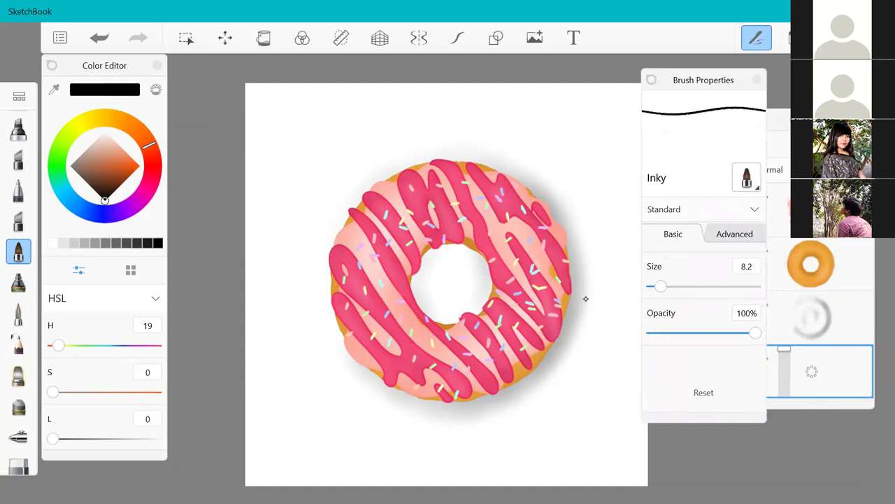
click(68, 197)
drag(124, 150, 117, 142)
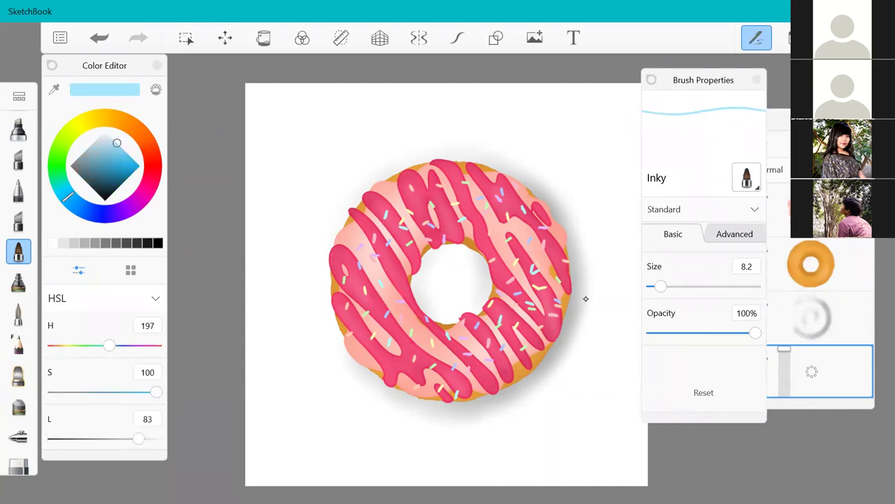
drag(661, 286, 674, 286)
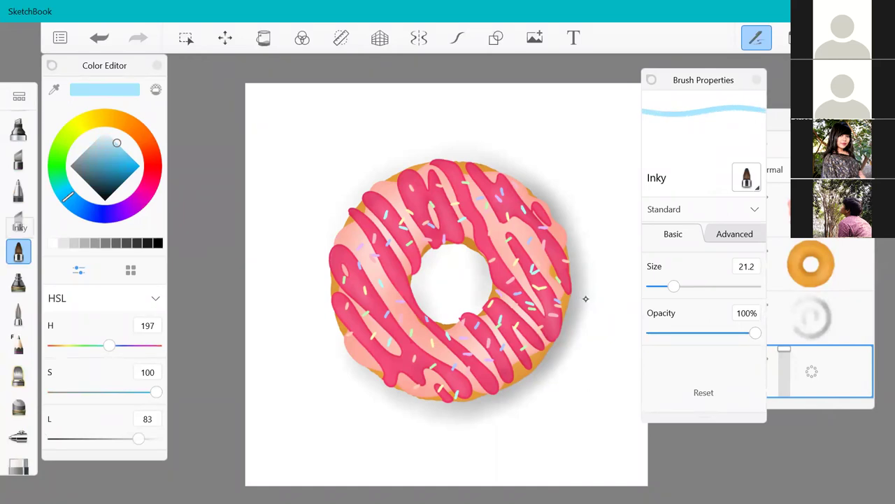
mouse_move(441, 104)
mouse_down()
mouse_move(298, 377)
mouse_move(325, 404)
mouse_up()
key(ctrl+z)
scroll(446, 211, down, 2)
scroll(446, 211, up, 2)
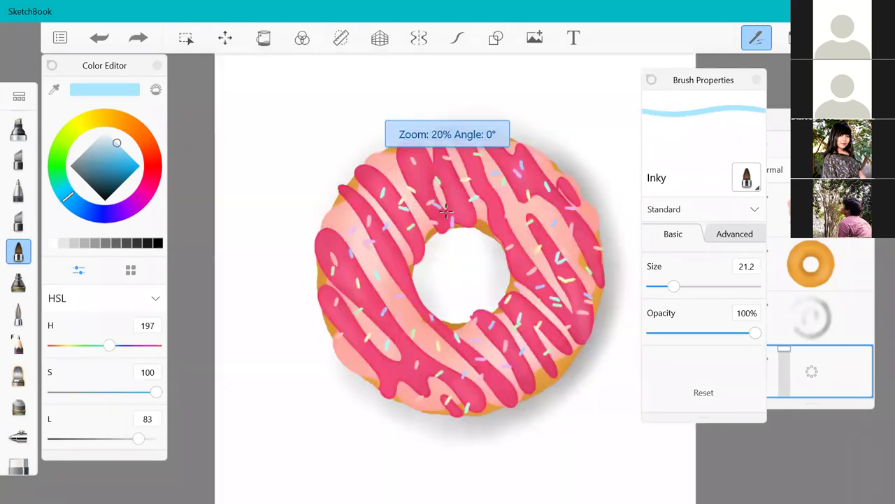
scroll(448, 201, down, 1)
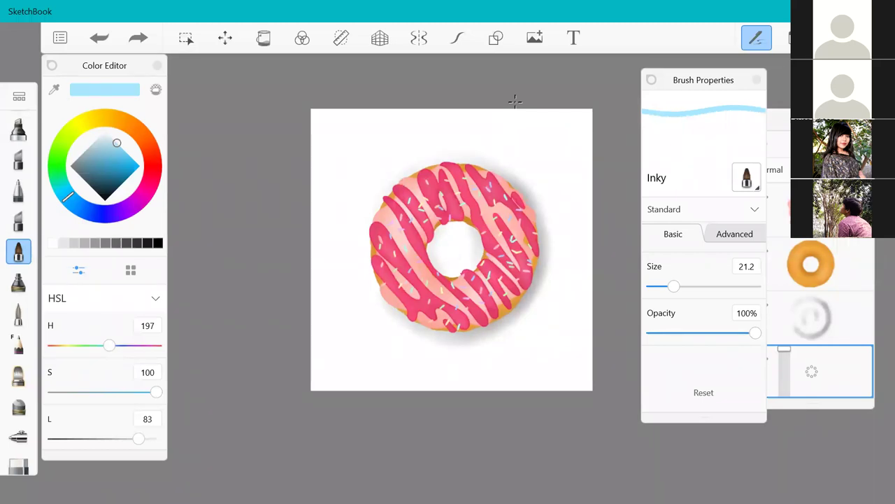
- Draw a smooth light blue circle around the whole donut with the predictive stroke enabled, leaving a margin for a plate
scroll(487, 212, up, 3)
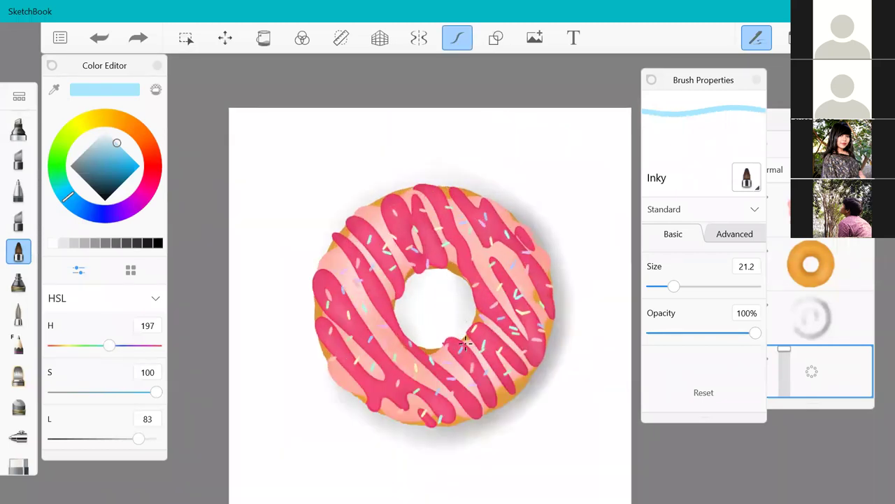
scroll(463, 360, down, 3)
scroll(462, 361, up, 1)
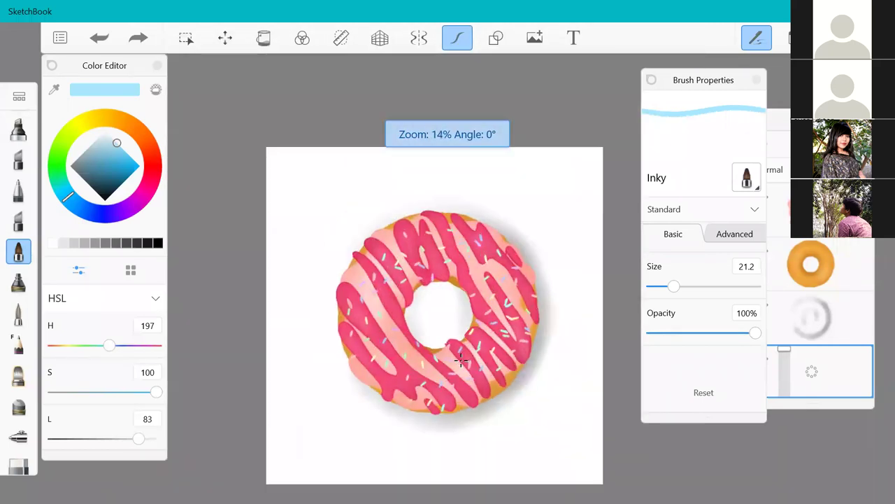
mouse_move(378, 185)
mouse_down()
mouse_move(352, 200)
mouse_move(302, 328)
mouse_move(473, 454)
mouse_move(585, 293)
mouse_move(415, 176)
mouse_move(375, 184)
mouse_move(299, 286)
mouse_move(452, 454)
mouse_move(581, 305)
mouse_move(500, 188)
mouse_move(388, 175)
mouse_up()
key(ctrl+z)
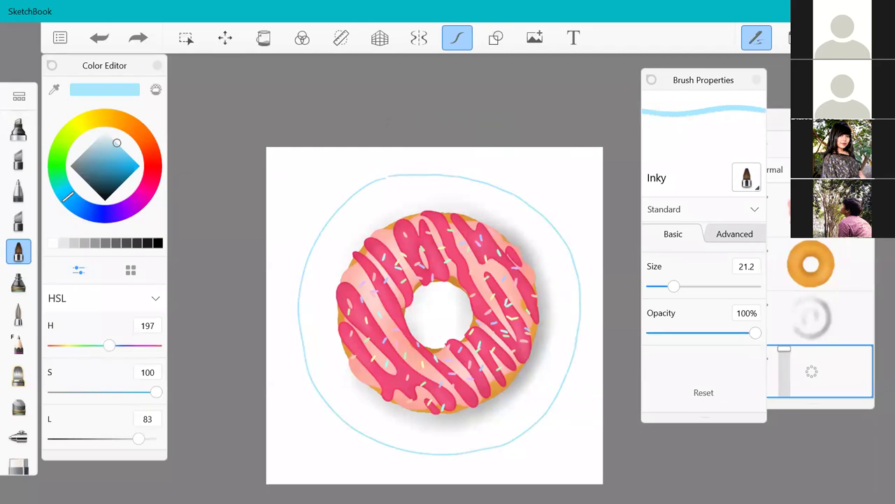
scroll(465, 355, down, 2)
scroll(479, 349, up, 2)
scroll(480, 349, up, 1)
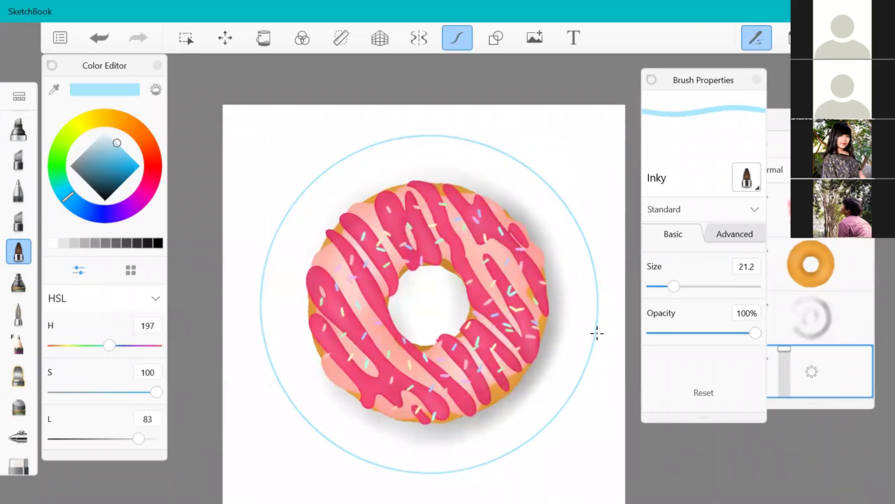
- Flood-fill the circle around the donut with solid light blue on its own layer to form a plate
click(264, 42)
click(830, 377)
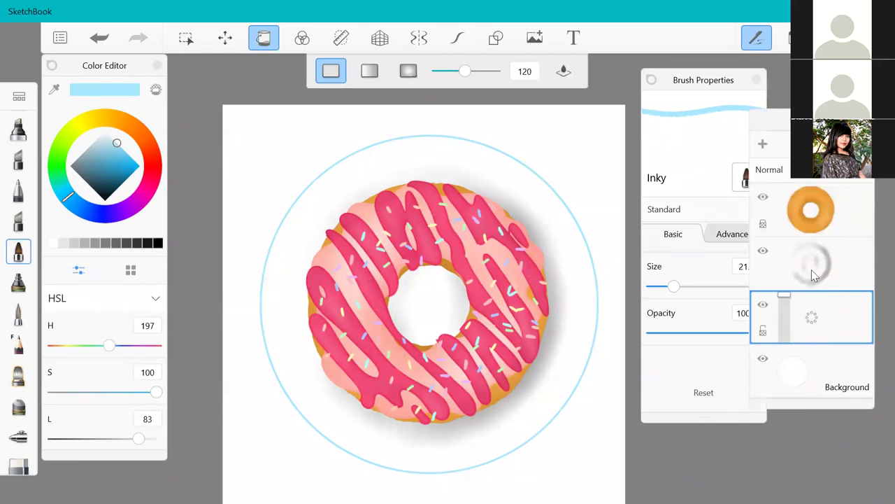
scroll(383, 179, up, 2)
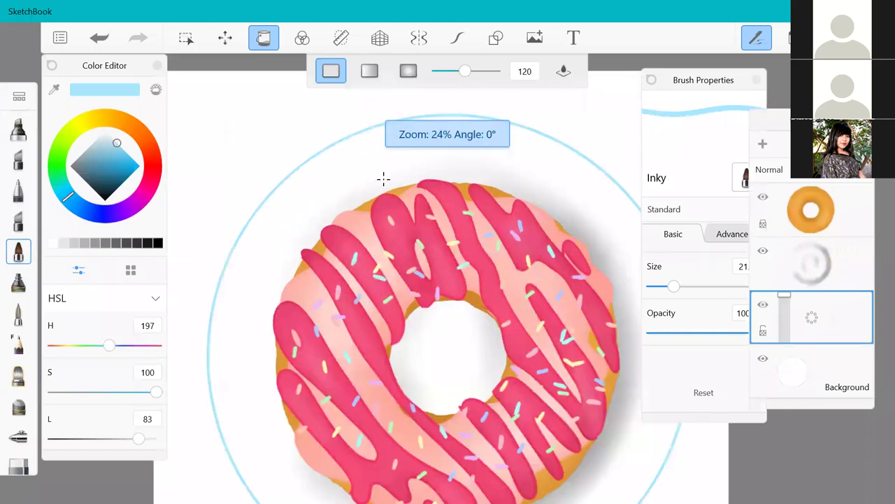
click(337, 164)
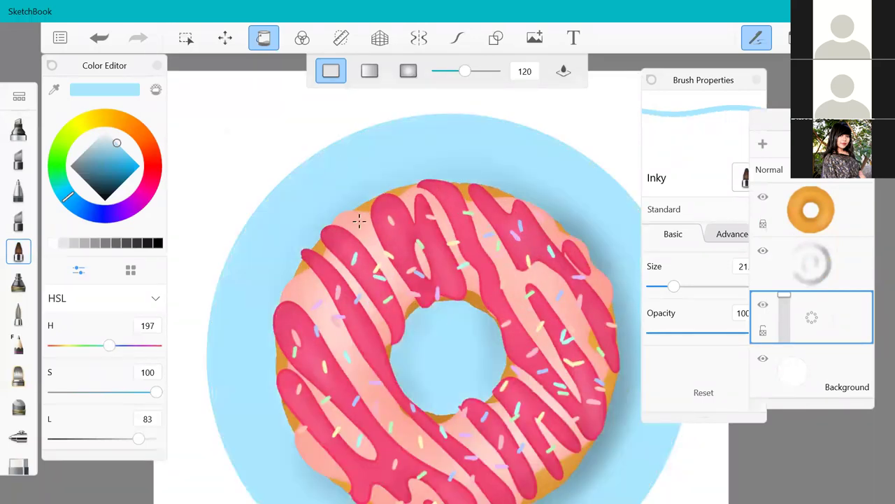
scroll(376, 217, down, 2)
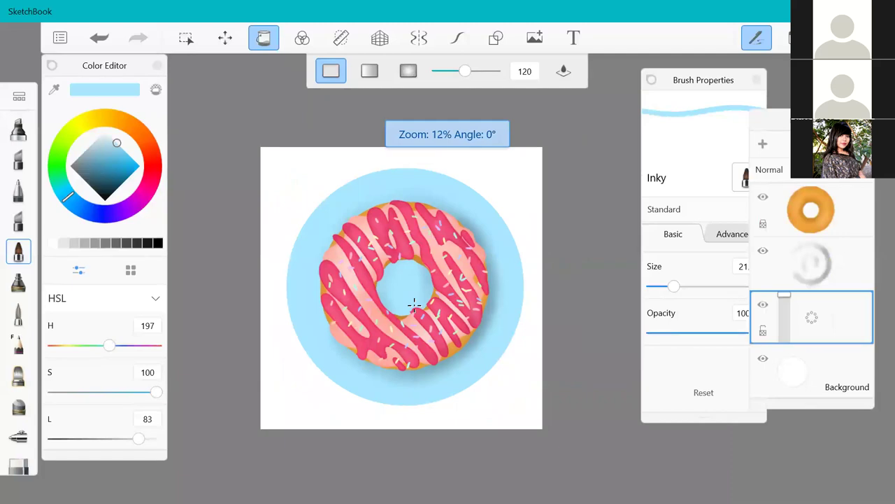
scroll(368, 272, up, 1)
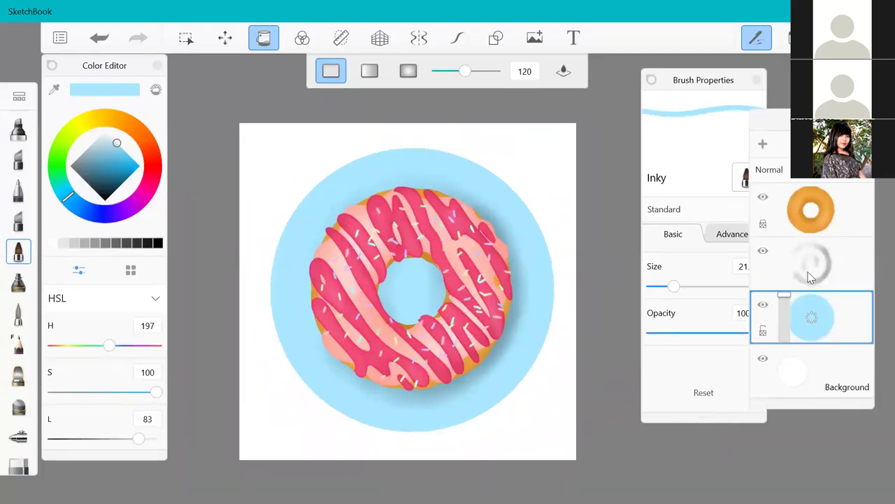
- Lock the plate layer's transparency and set the Dusty Airbrush to size 511.0 and darker blue (H 197, S 100, L 39)
drag(813, 322, 791, 294)
key(s)
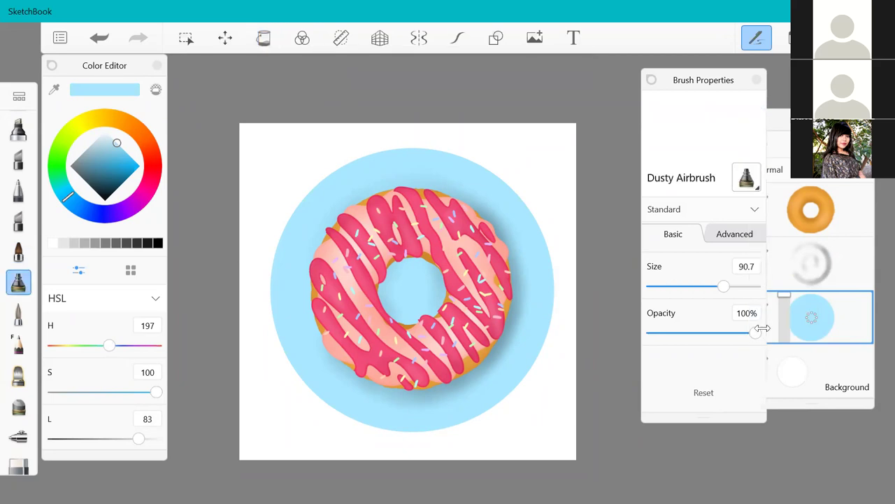
drag(117, 142, 131, 173)
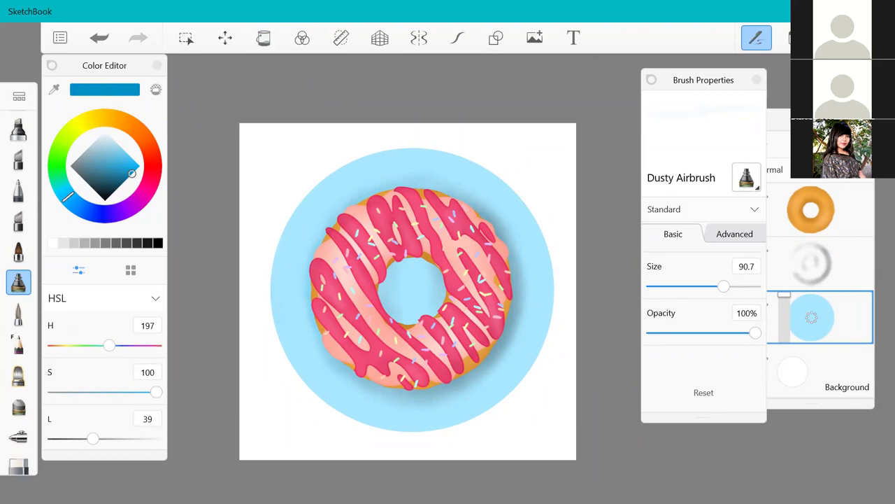
drag(724, 286, 757, 286)
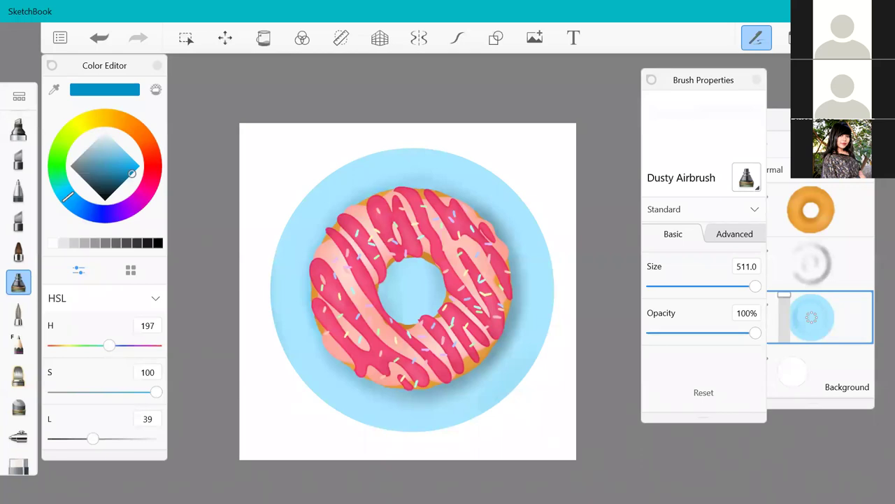
- Airbrush soft darker blue shading along the outer rim of the plate, all around the donut
drag(560, 238, 531, 406)
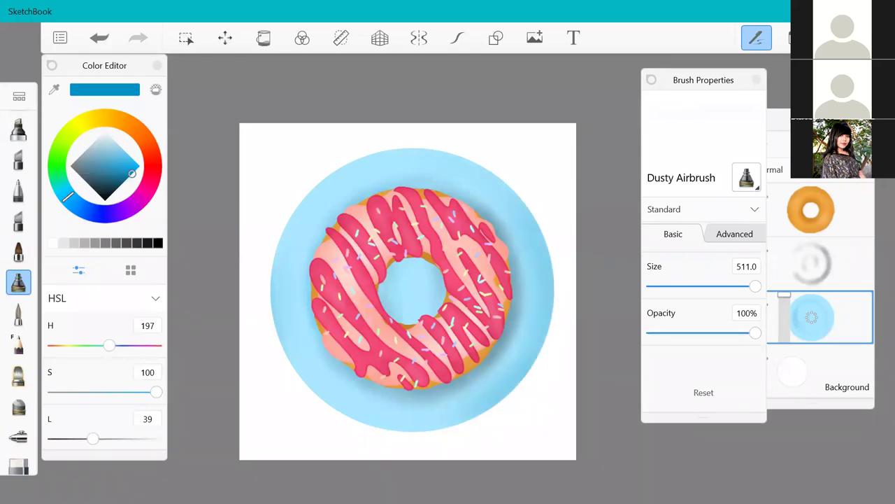
drag(279, 322, 314, 379)
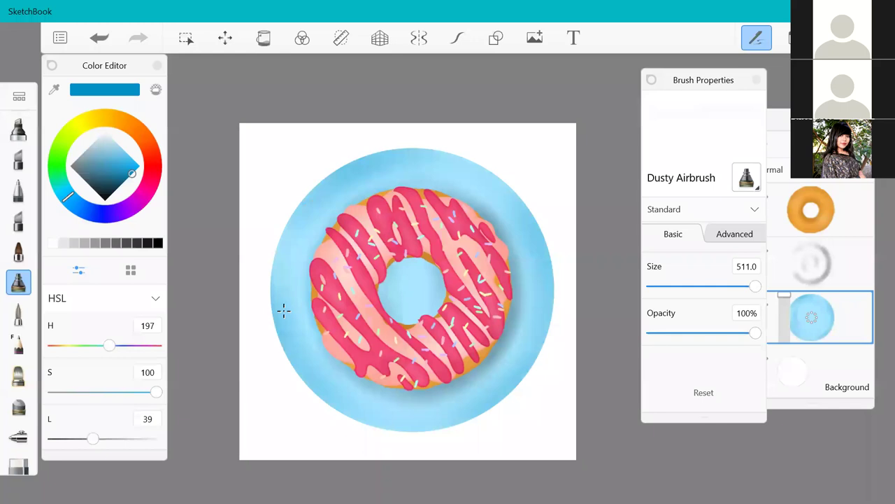
scroll(283, 310, up, 3)
scroll(289, 312, down, 1)
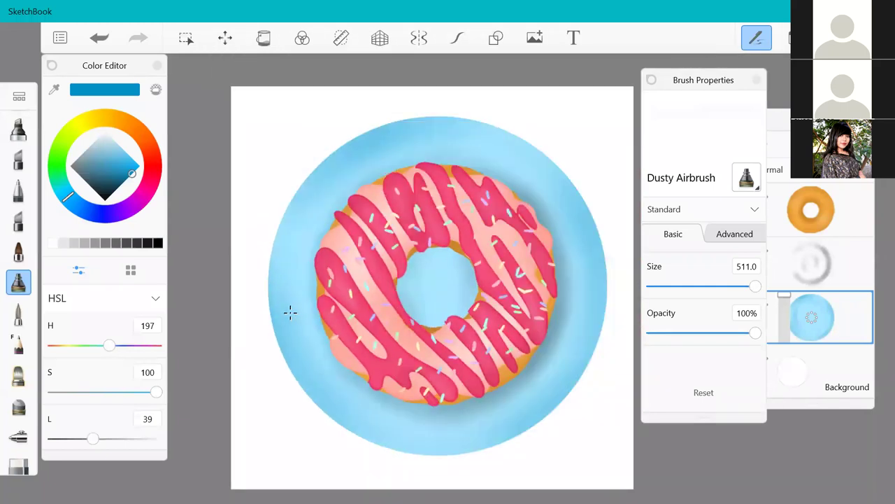
key(u)
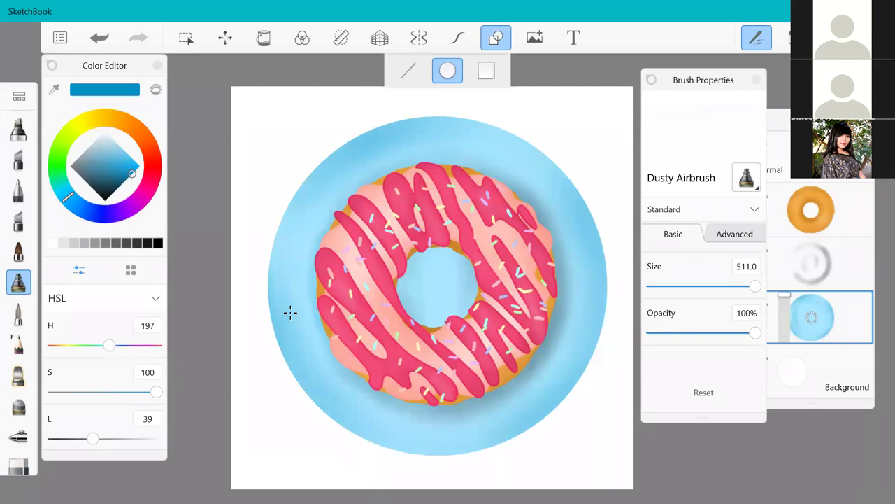
key(ctrl+l)
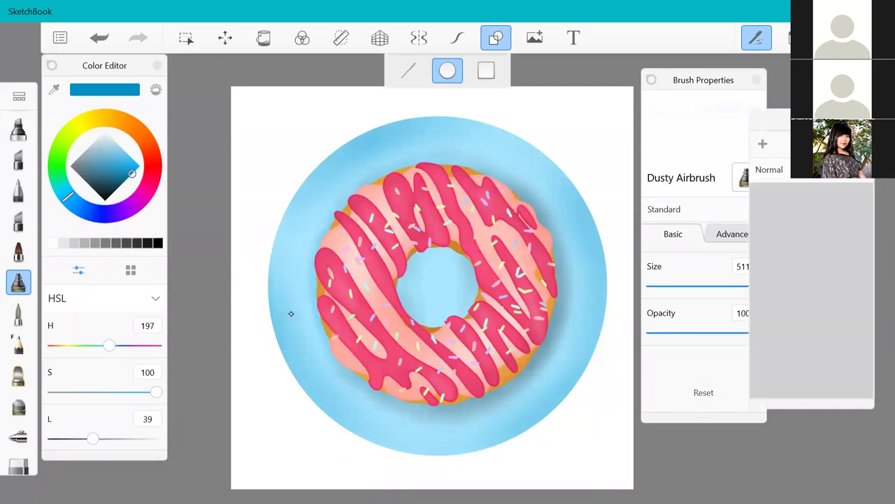
drag(296, 152, 574, 433)
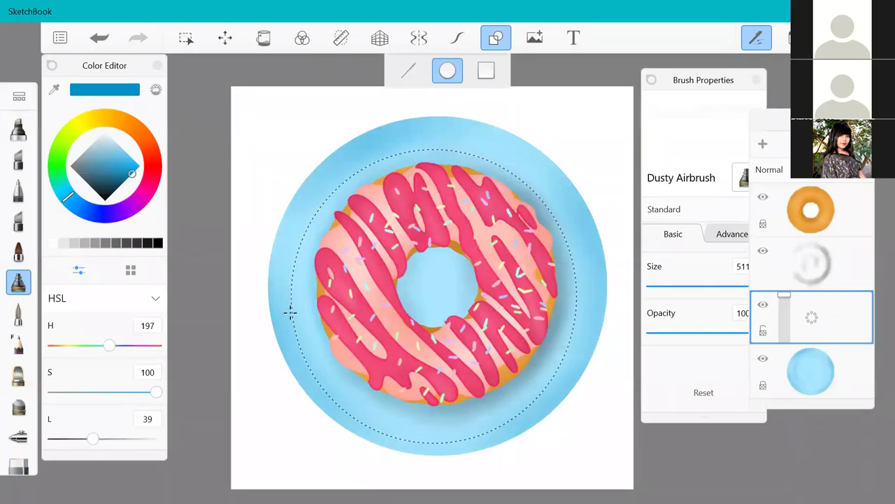
key(ctrl+z)
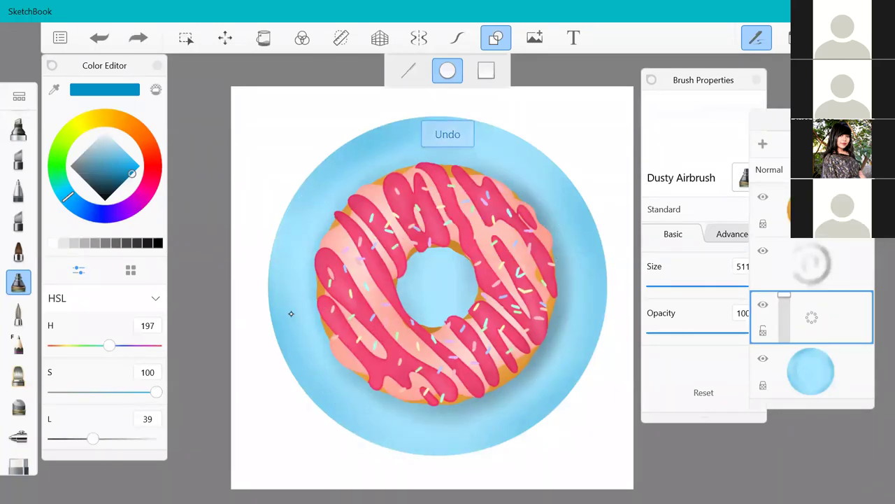
mouse_move(286, 114)
mouse_down()
mouse_move(340, 180)
mouse_move(413, 223)
mouse_move(427, 280)
mouse_move(290, 313)
mouse_up()
key(Escape)
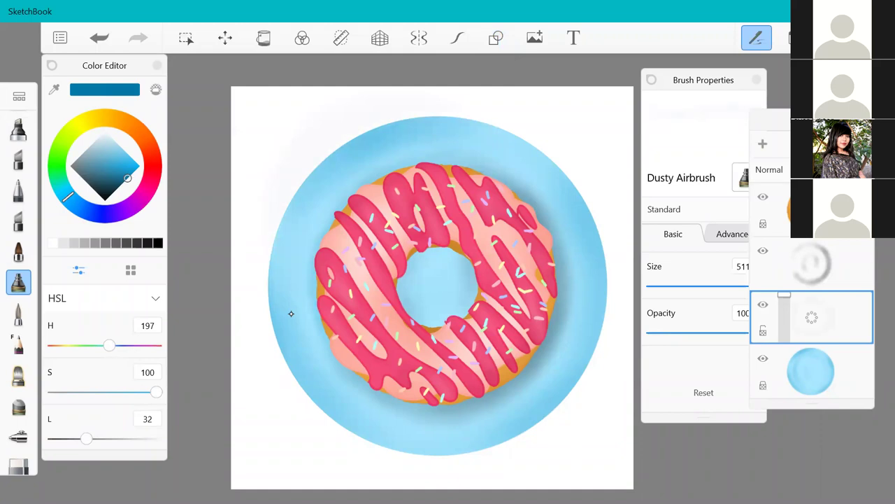
key(ctrl+z)
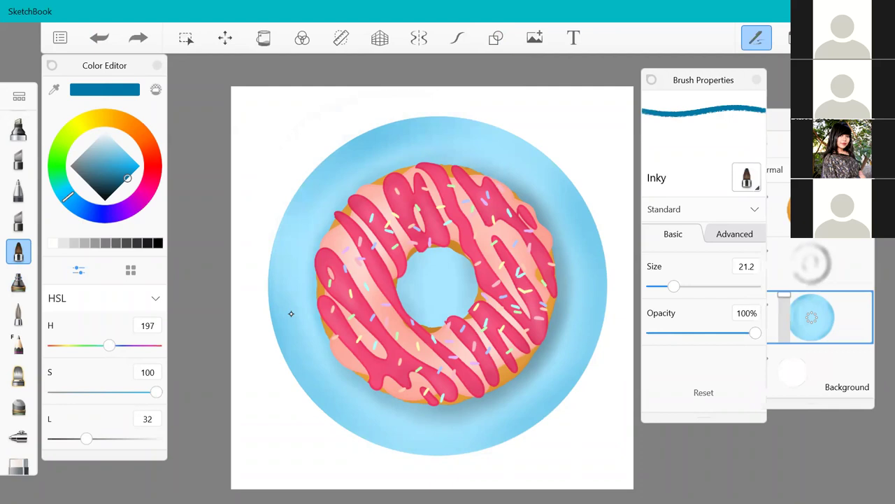
- Draw a dark blue ellipse (H 197, S 100, L 32) on the plate around the donut with the Inky brush at size 21.2
key(s)
key(u)
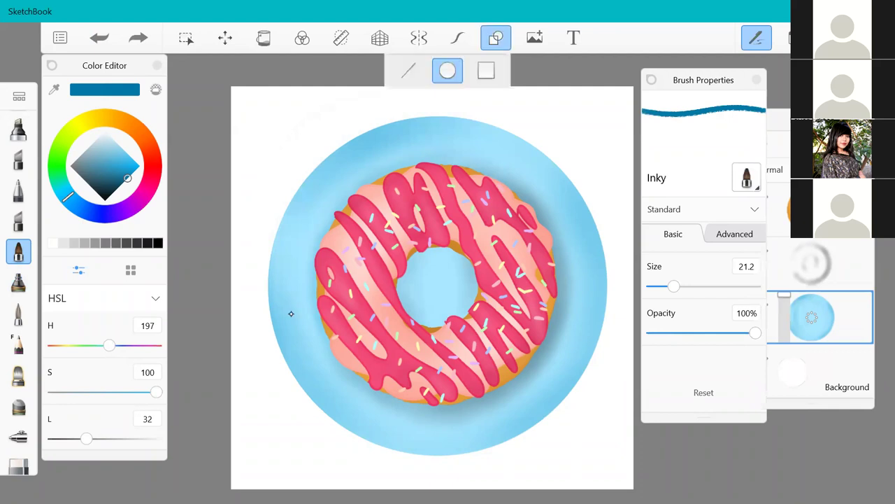
drag(283, 126, 551, 384)
drag(290, 313, 290, 312)
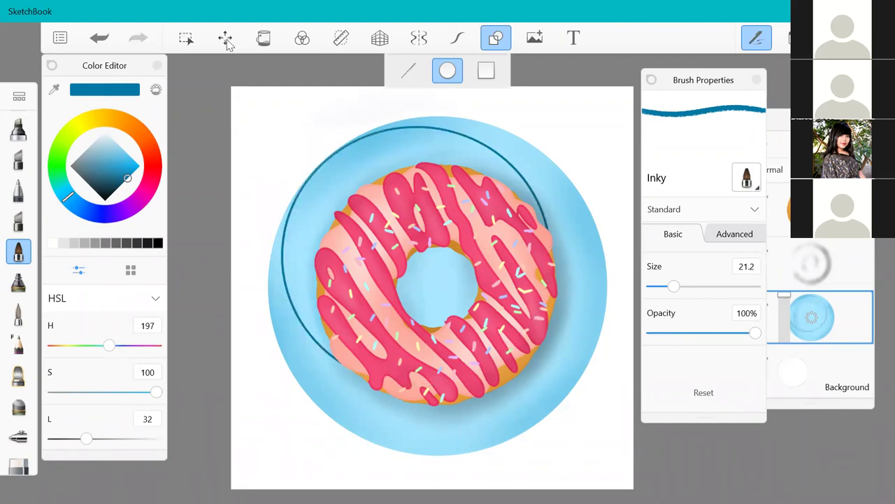
key(v)
drag(313, 239, 308, 211)
click(551, 70)
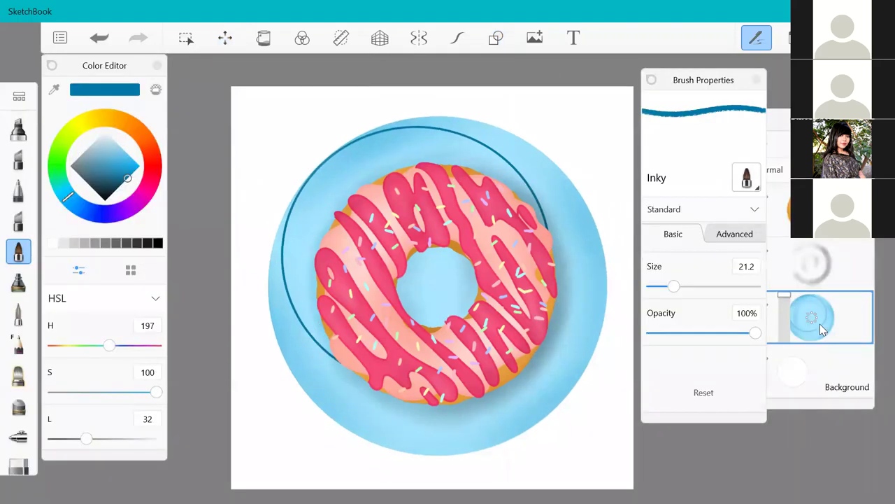
click(226, 38)
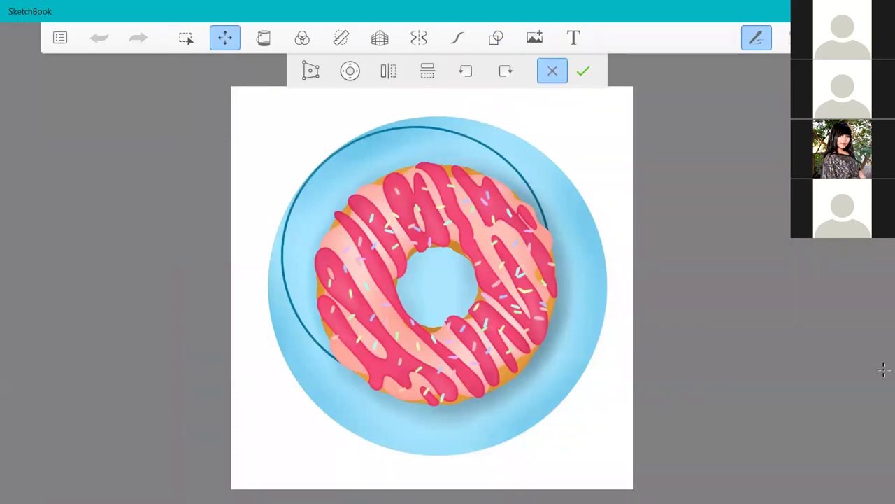
click(552, 70)
click(225, 38)
drag(315, 180, 323, 157)
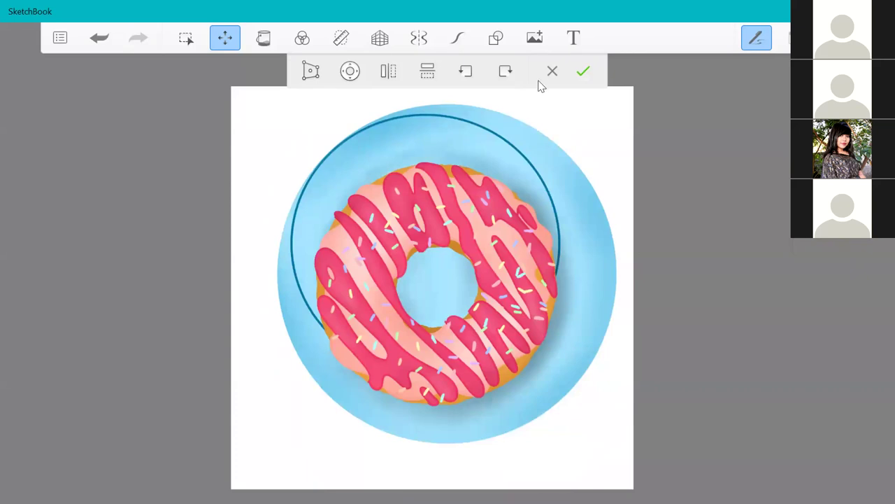
click(551, 72)
- Undo the dark blue ellipse and redraw it as a full circle around the donut on a new layer above the plate
click(103, 39)
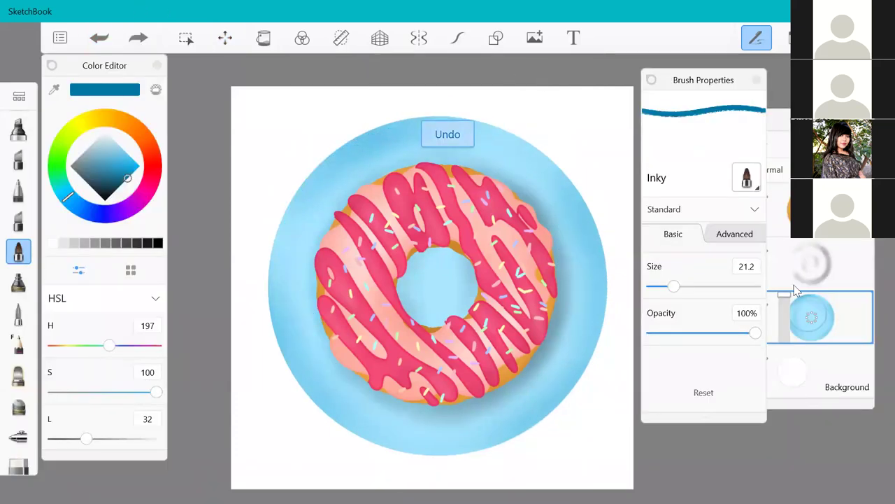
click(784, 125)
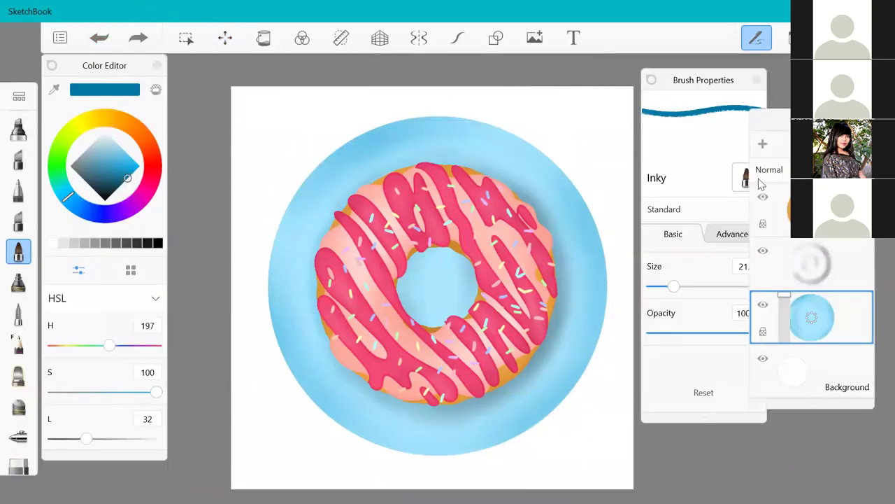
click(763, 145)
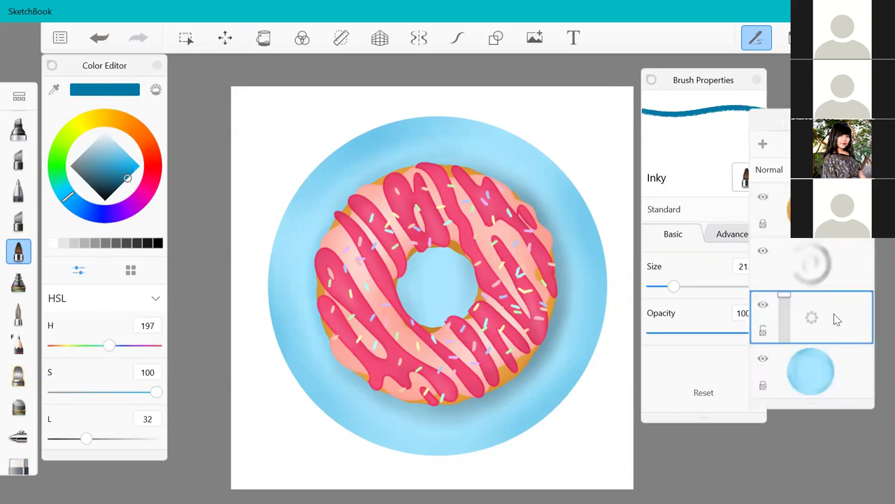
key(o)
drag(298, 143, 588, 434)
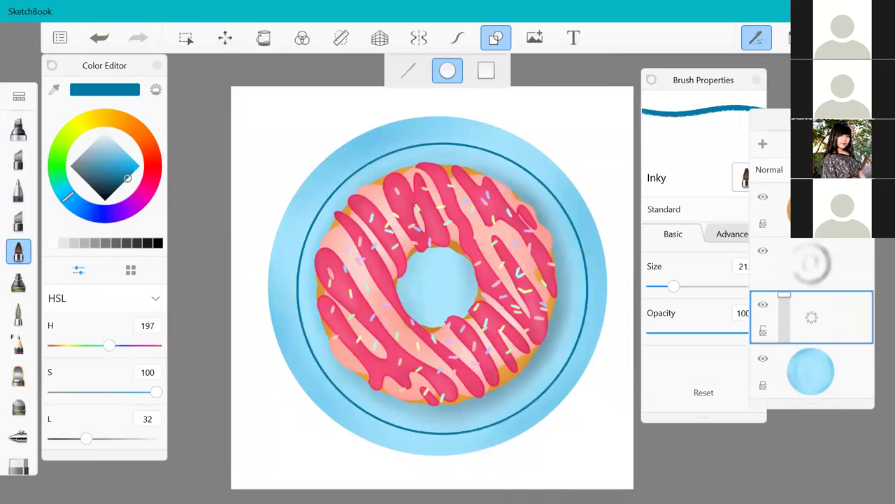
- Center the dark blue circle outline on the plate and lower its layer's opacity until only a faint rim line shows
key(v)
mouse_move(442, 288)
mouse_down()
mouse_move(431, 260)
mouse_move(437, 283)
mouse_up()
click(583, 71)
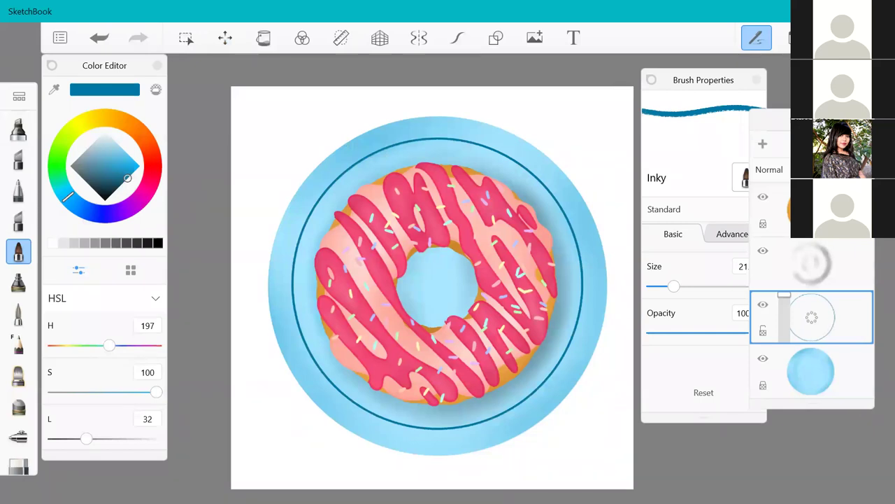
drag(784, 295, 784, 329)
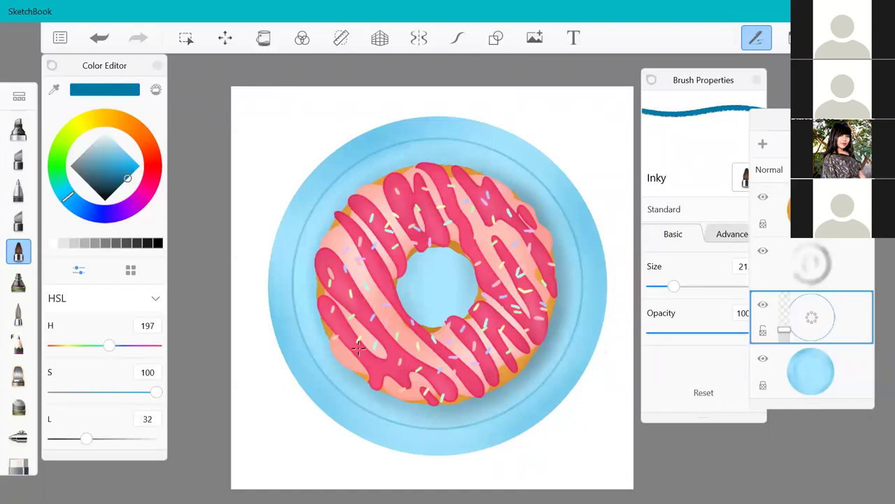
- Examine the donut and plate painting as a whole and up close, including the rim line and shading
scroll(358, 348, down, 3)
scroll(357, 381, up, 2)
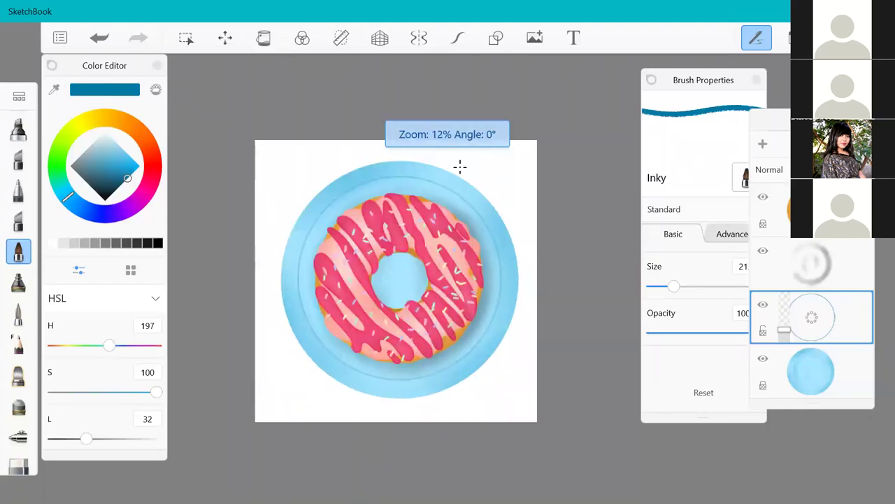
scroll(459, 166, up, 1)
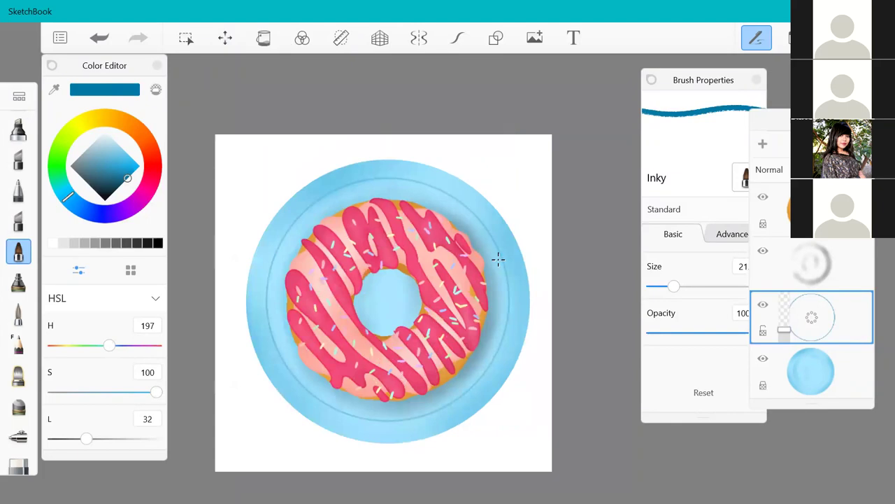
scroll(705, 183, up, 4)
scroll(825, 263, up, 3)
scroll(426, 279, down, 5)
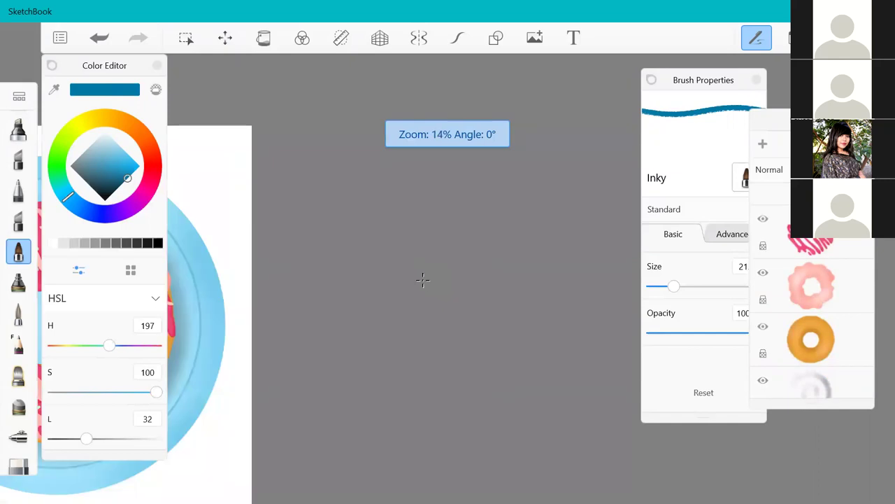
scroll(266, 288, up, 4)
scroll(210, 292, down, 3)
scroll(186, 288, up, 2)
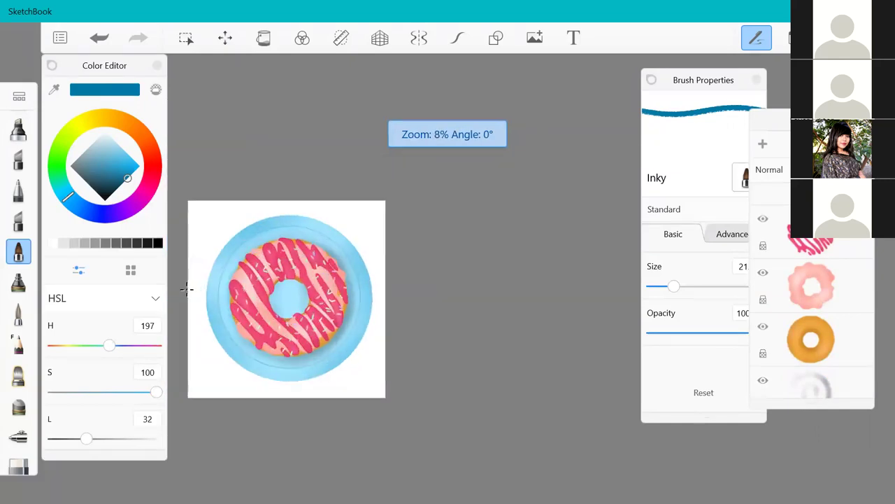
scroll(186, 288, up, 1)
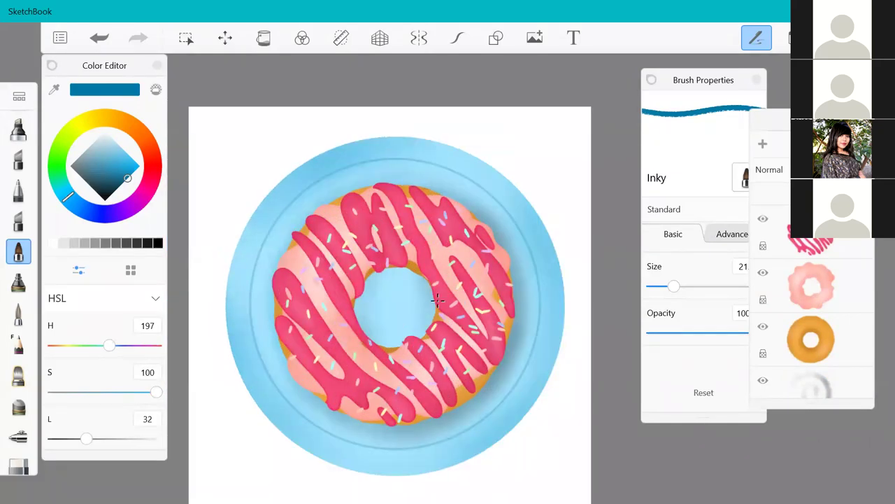
scroll(437, 299, down, 1)
scroll(398, 356, up, 1)
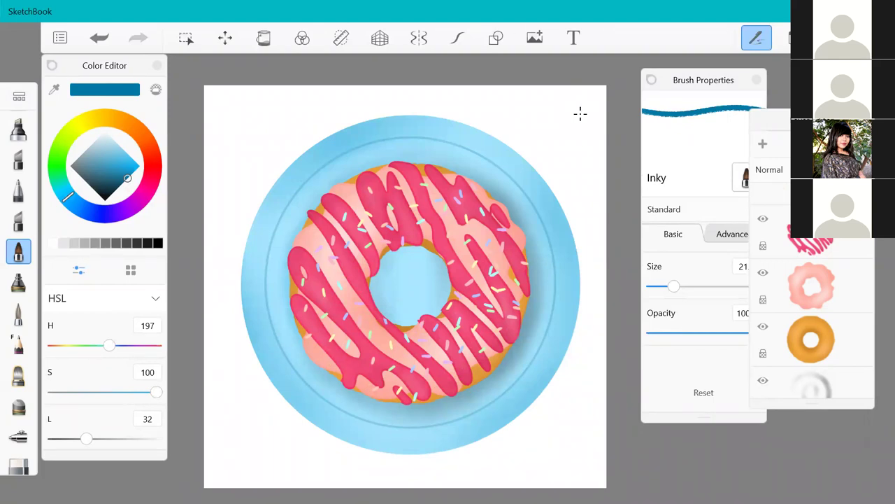
click(116, 10)
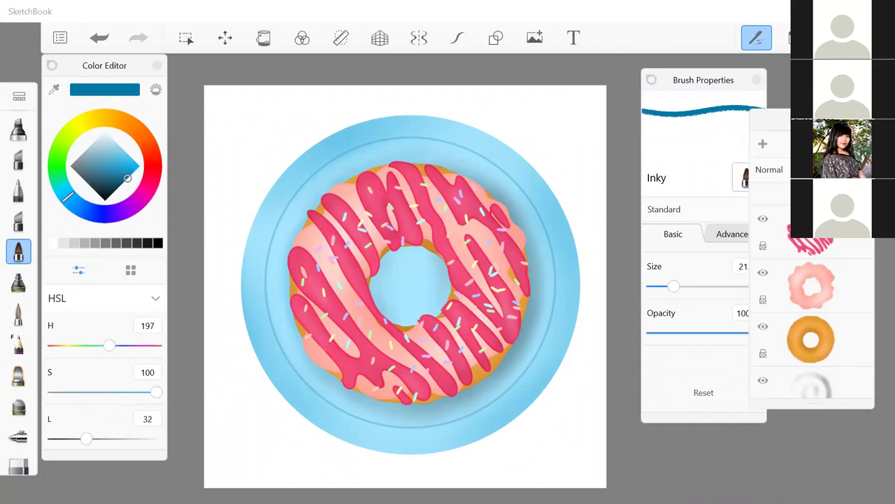
click(624, 401)
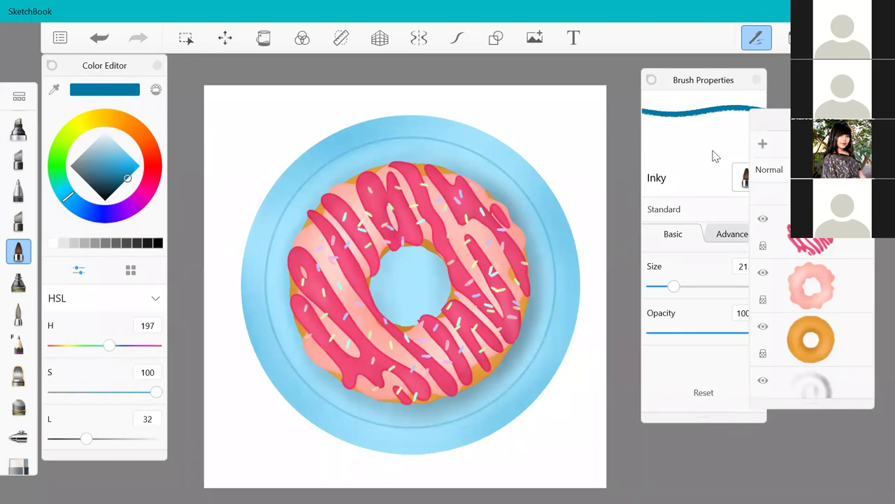
scroll(713, 150, down, 3)
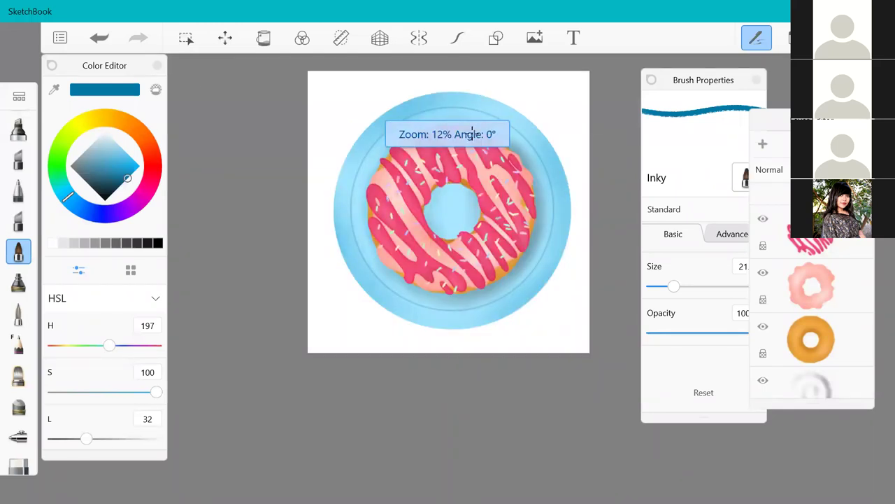
scroll(473, 187, up, 1)
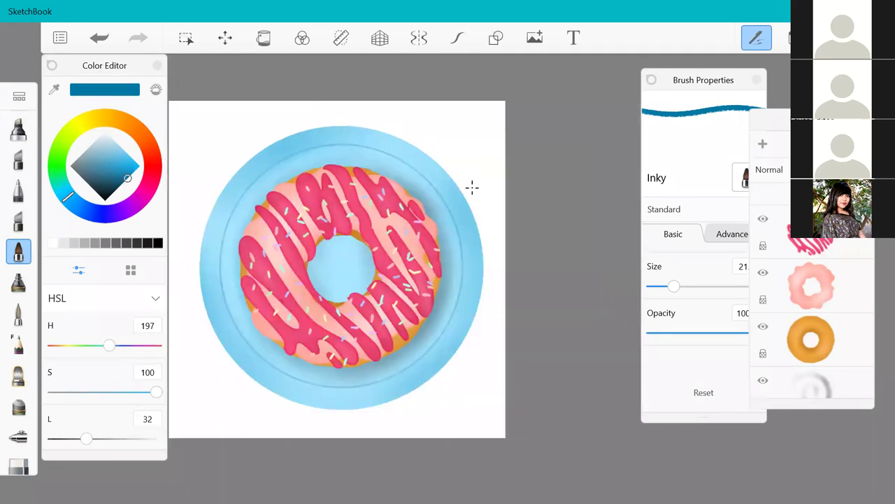
scroll(476, 284, up, 3)
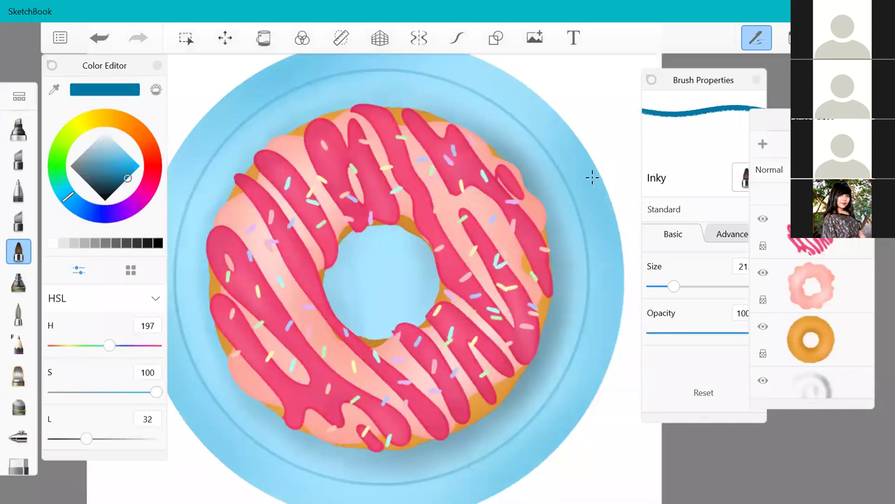
key(super)
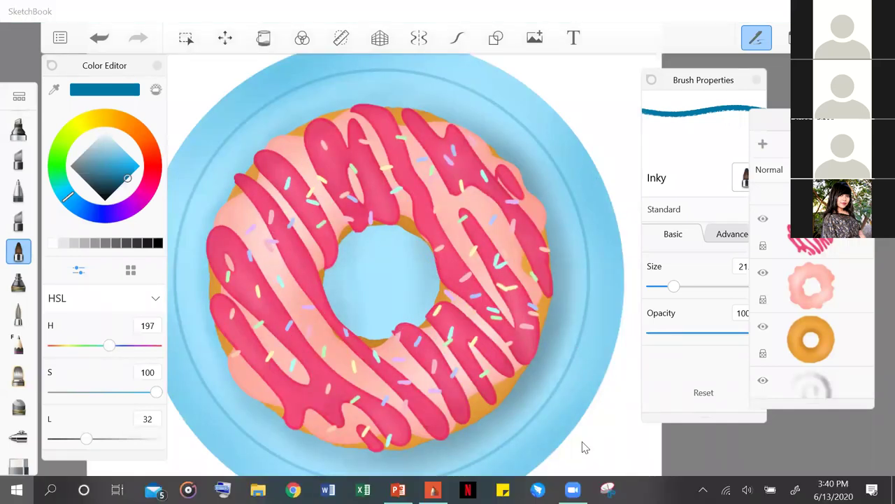
mouse_move(573, 489)
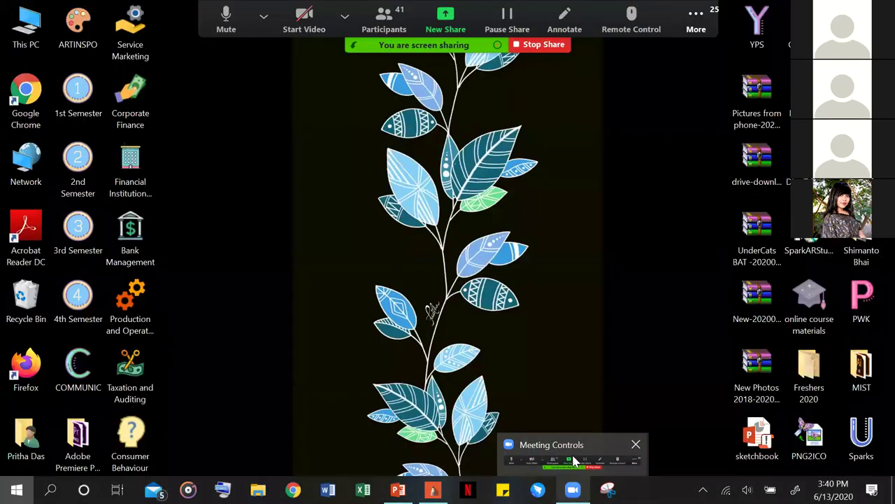
key(super+d)
scroll(233, 256, down, 2)
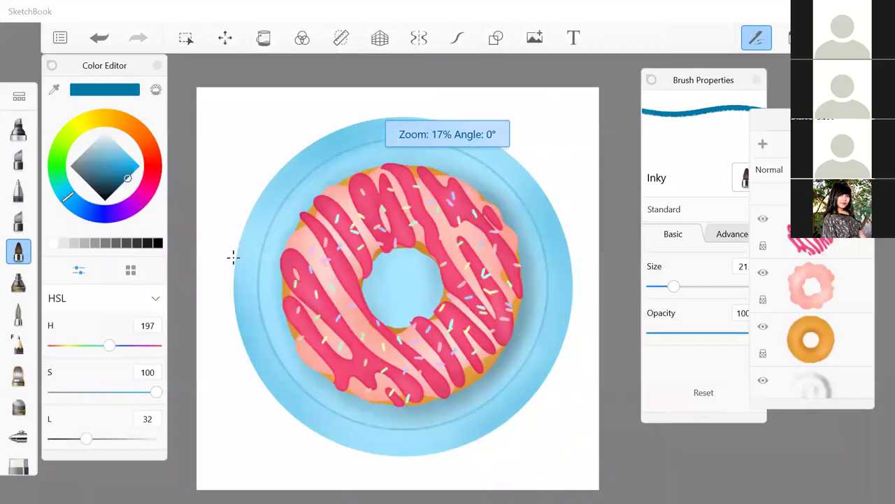
scroll(233, 257, up, 1)
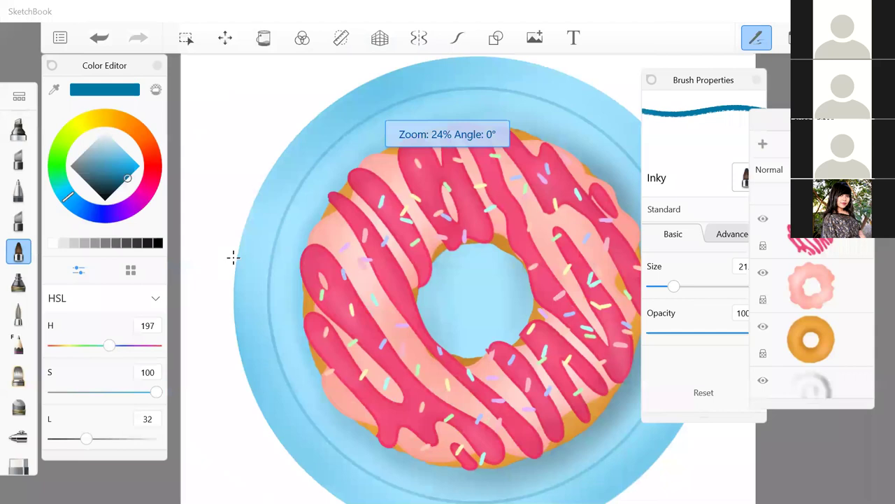
scroll(233, 256, down, 1)
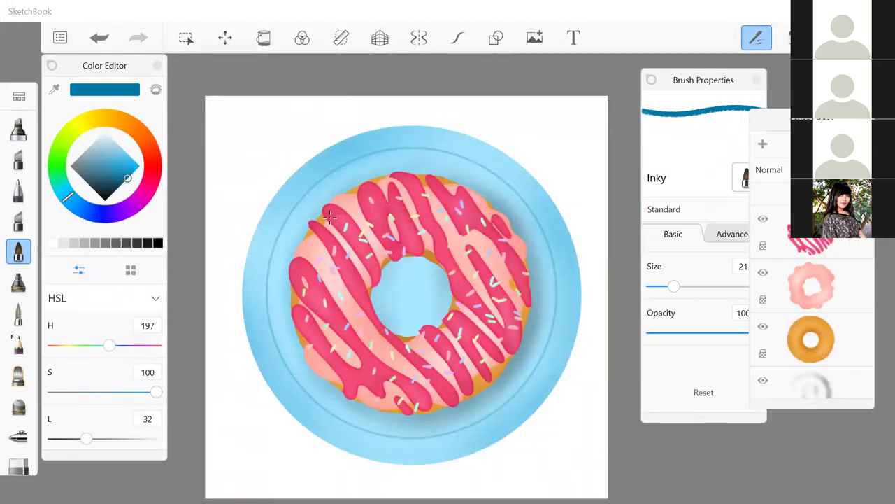
scroll(793, 264, down, 3)
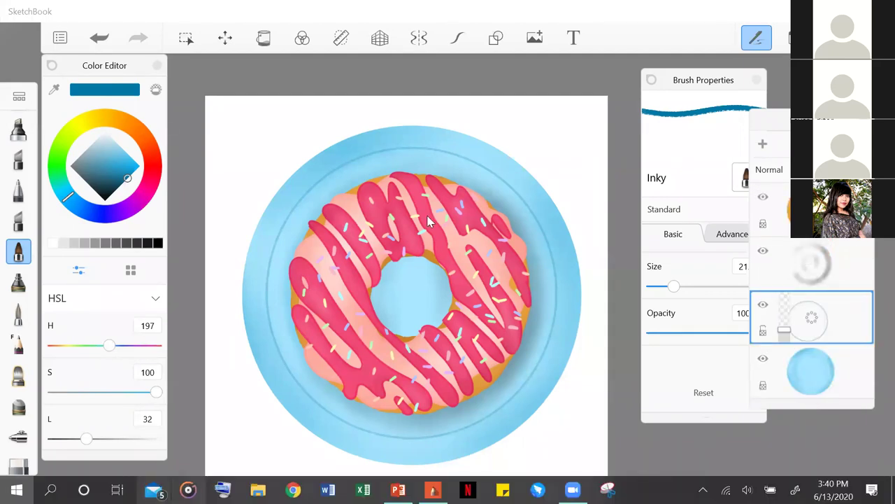
- Switch to the sketchbook presentation in PowerPoint, present the slides from the Sketchbook logo to the mandala artwork, and end the show
key(alt+Tab)
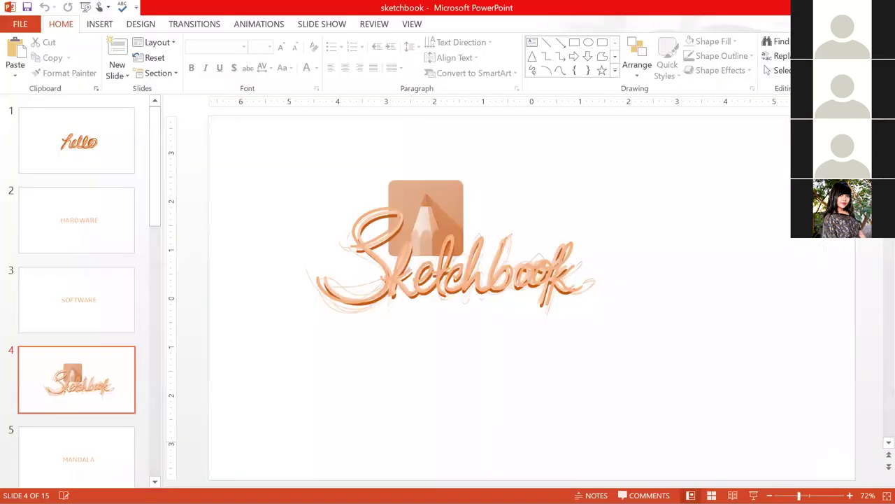
click(754, 495)
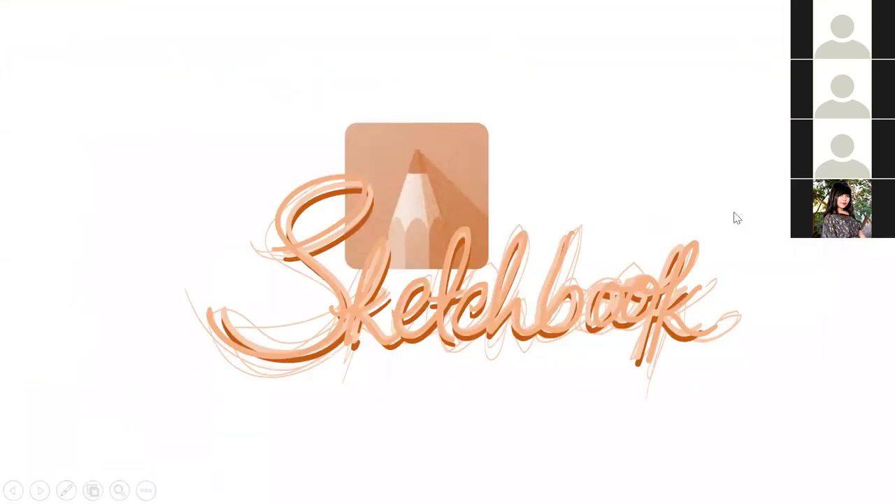
key(Right)
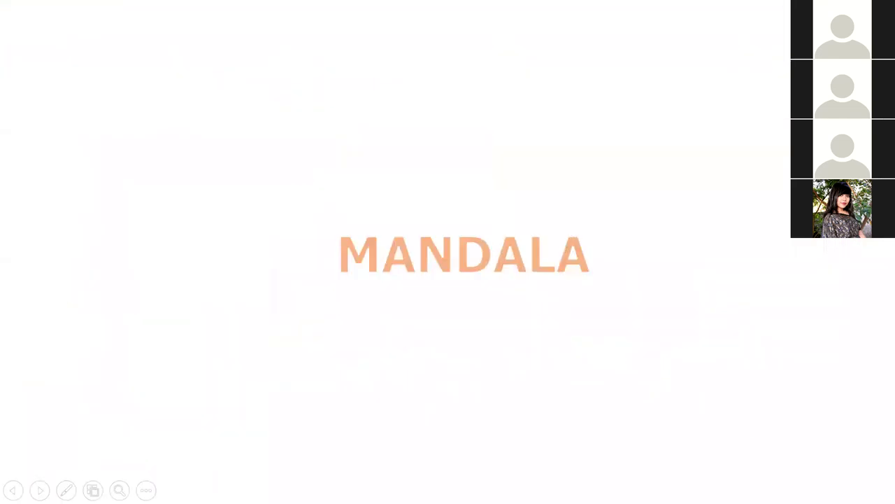
key(Right)
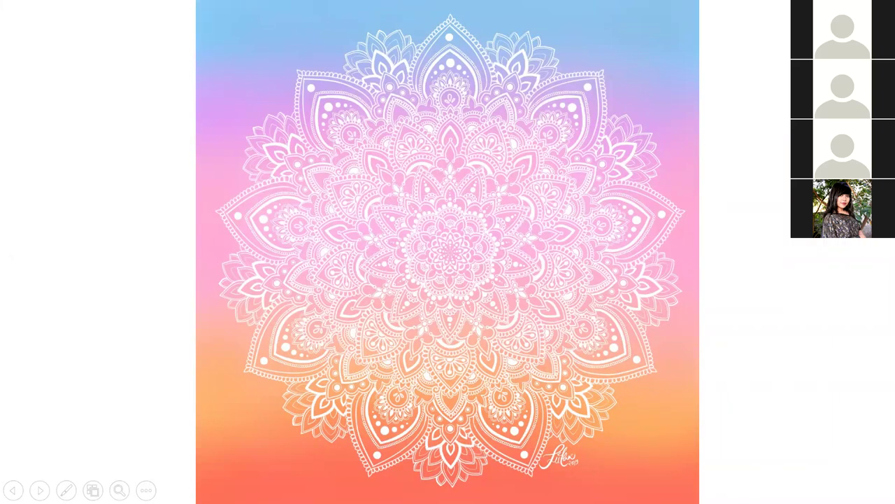
key(Escape)
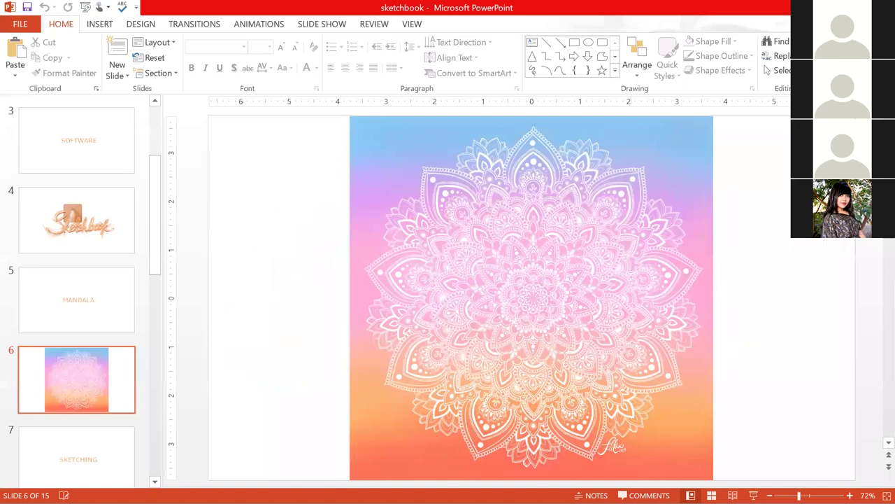
- Switch from the presentation back to the donut painting in SketchBook
click(431, 490)
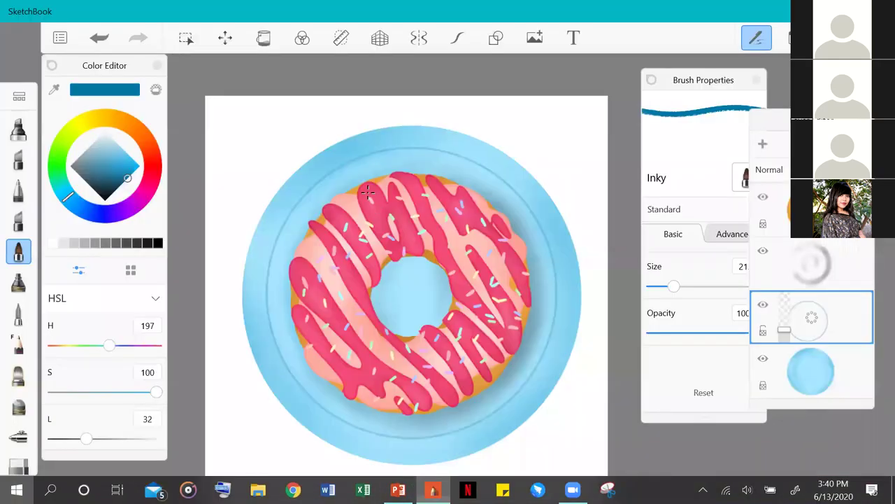
click(68, 36)
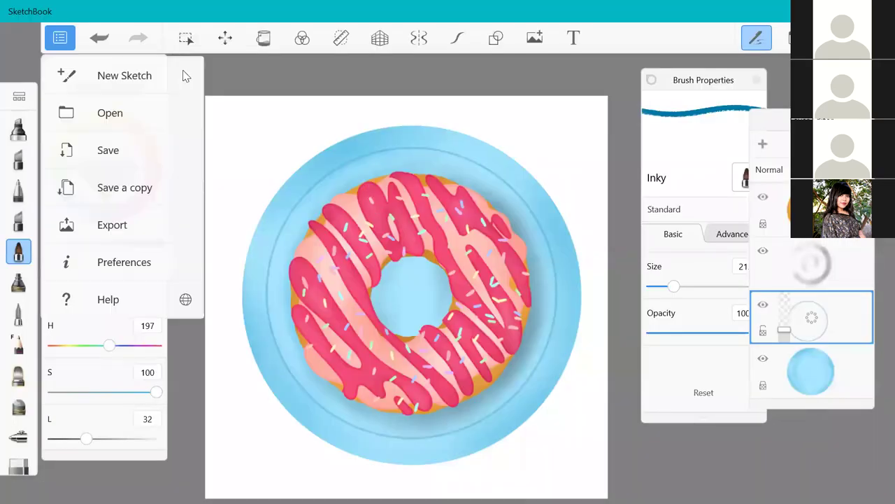
click(184, 77)
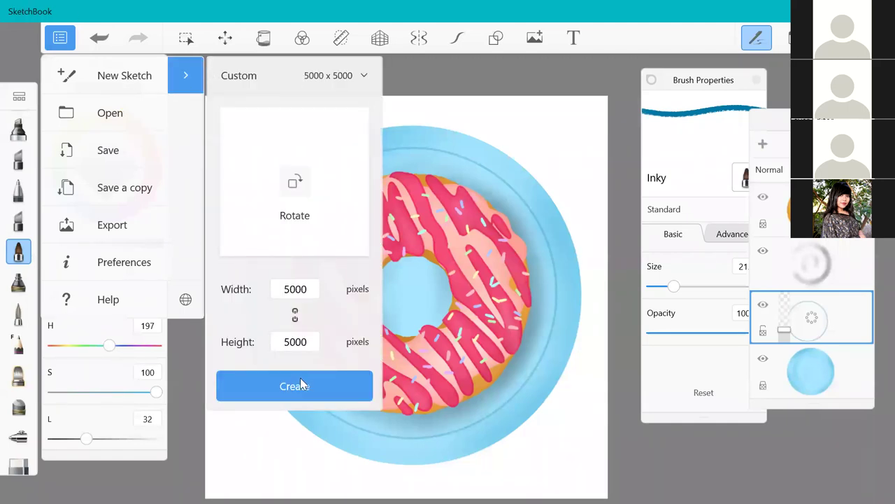
click(301, 378)
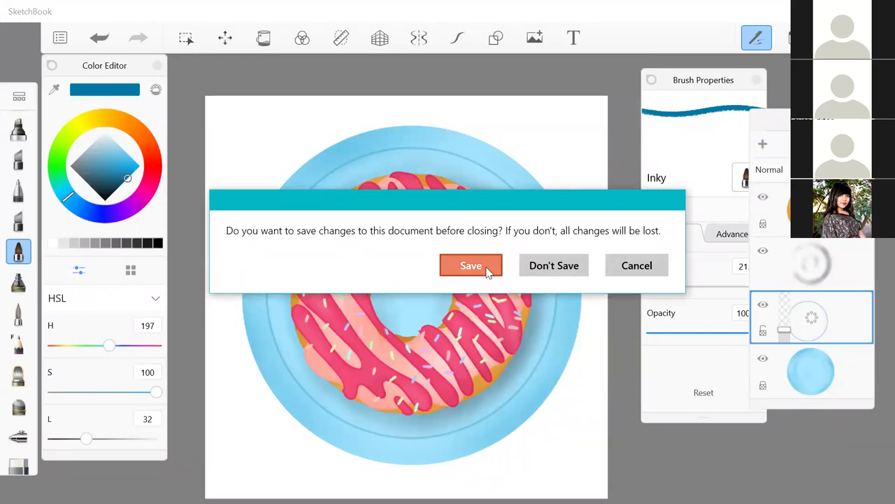
click(488, 271)
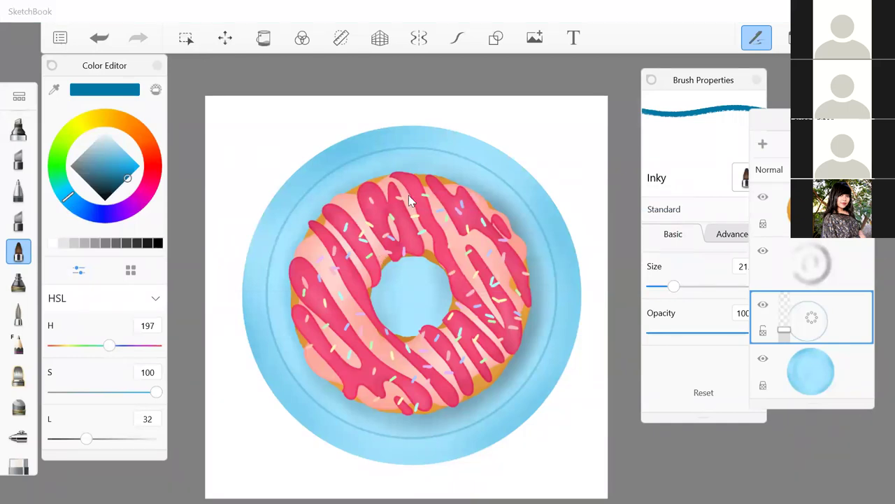
scroll(445, 344, down, 2)
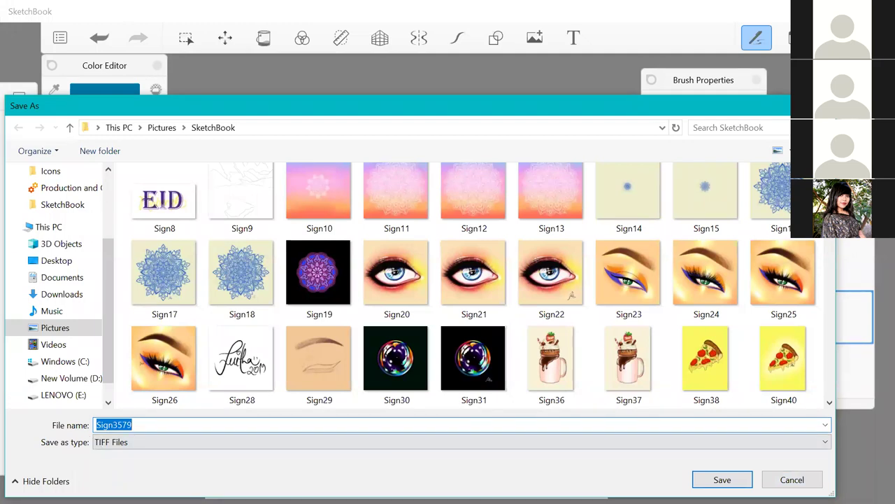
click(793, 479)
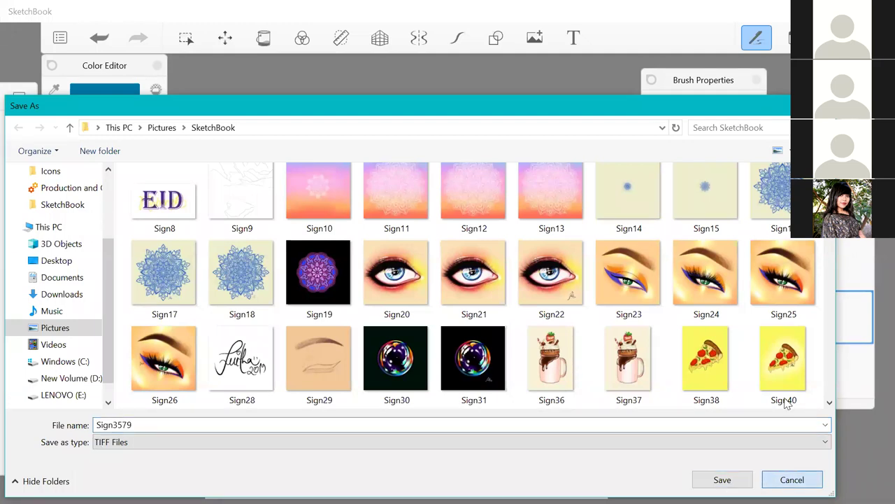
scroll(792, 294, down, 3)
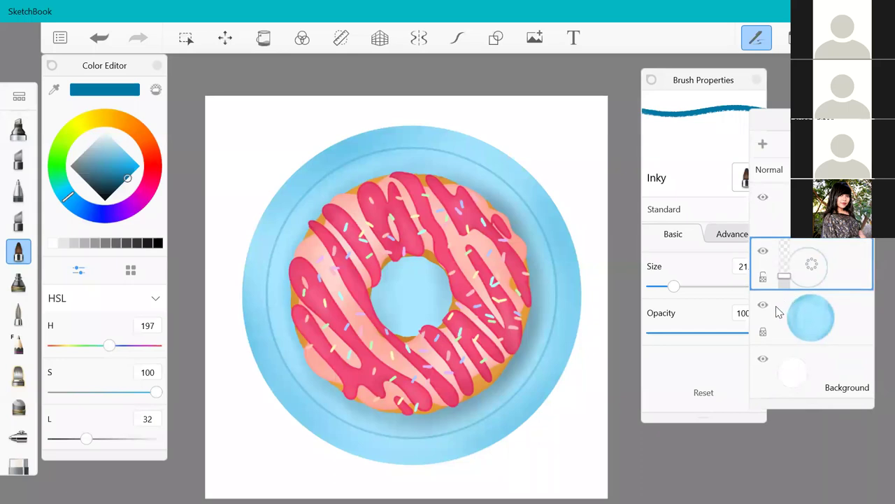
scroll(808, 262, up, 3)
scroll(809, 288, down, 3)
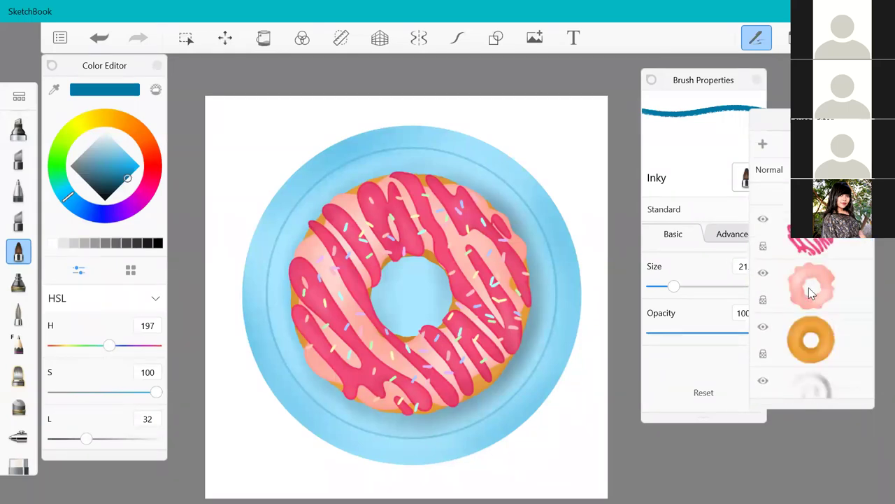
- Export the donut painting as a JPEG file named Sign3579 in the SketchBook pictures folder
click(61, 38)
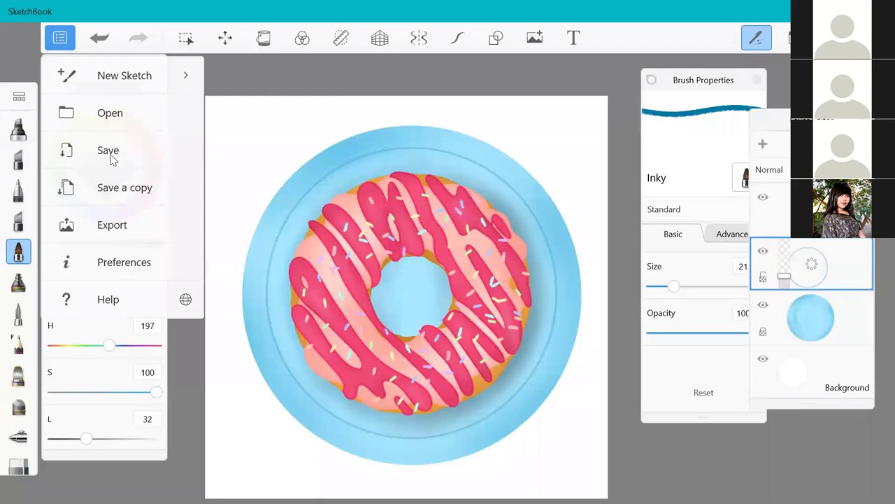
click(124, 228)
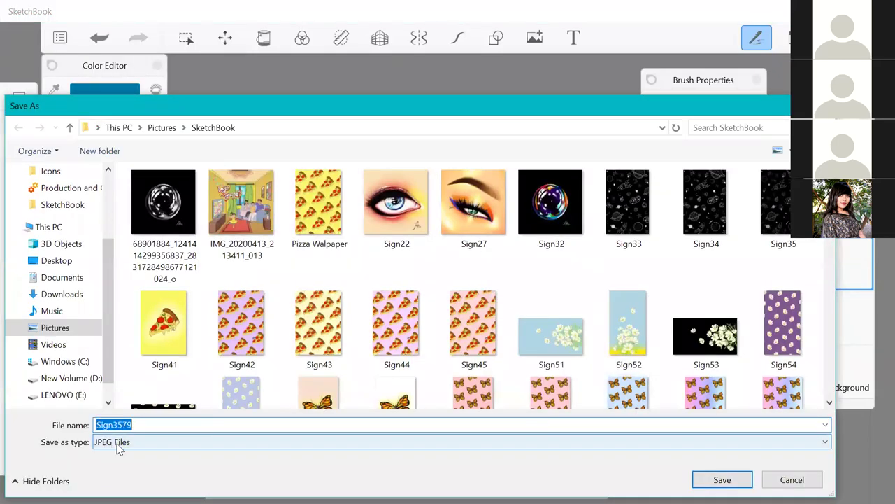
click(722, 480)
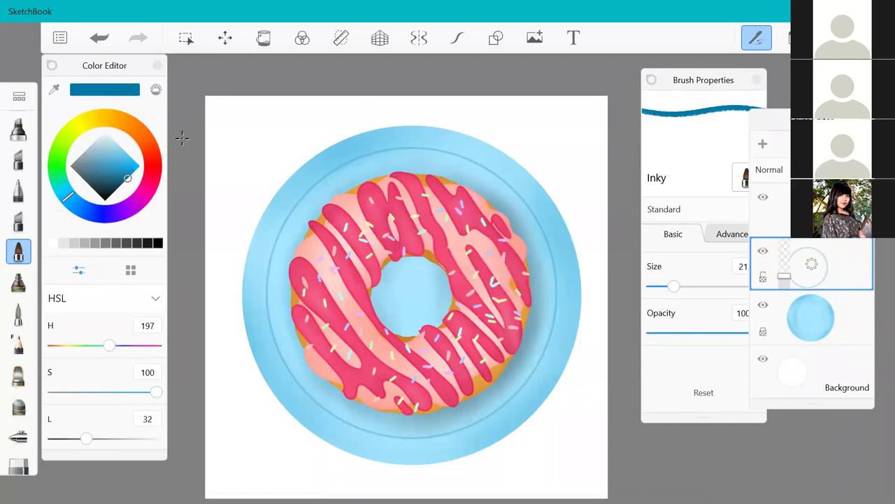
scroll(807, 246, up, 5)
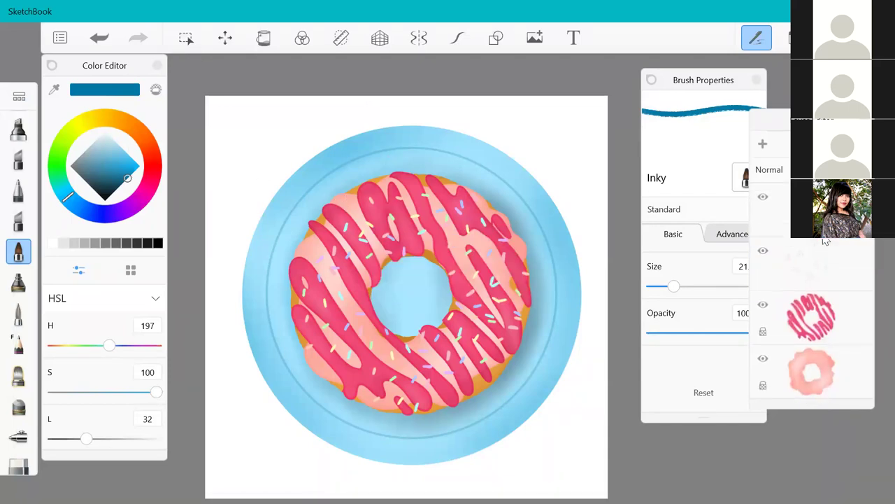
scroll(807, 247, down, 3)
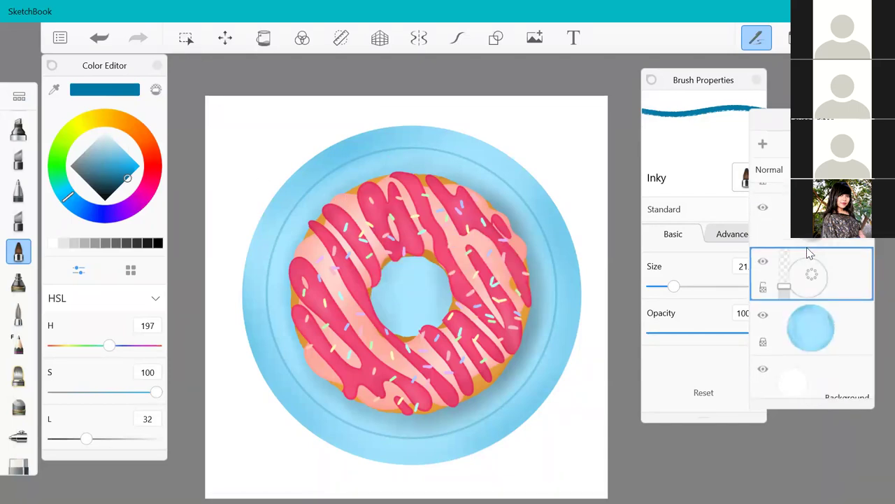
scroll(364, 364, down, 2)
scroll(363, 364, up, 5)
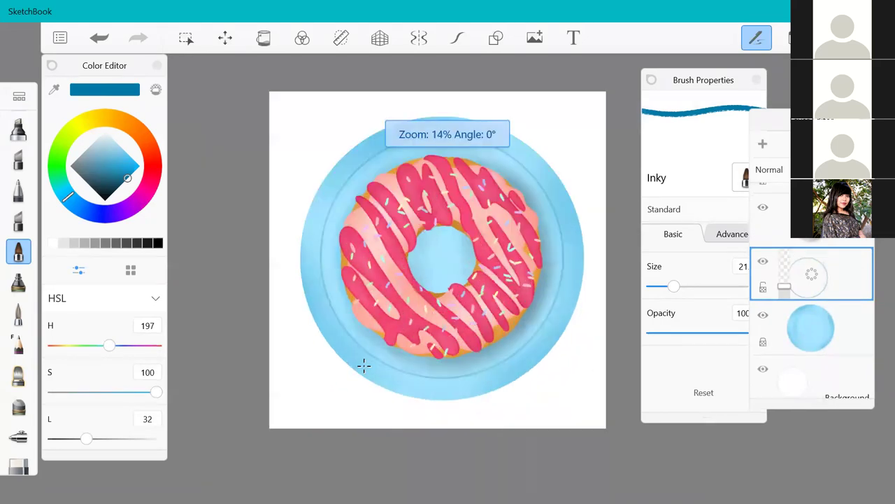
scroll(494, 217, down, 2)
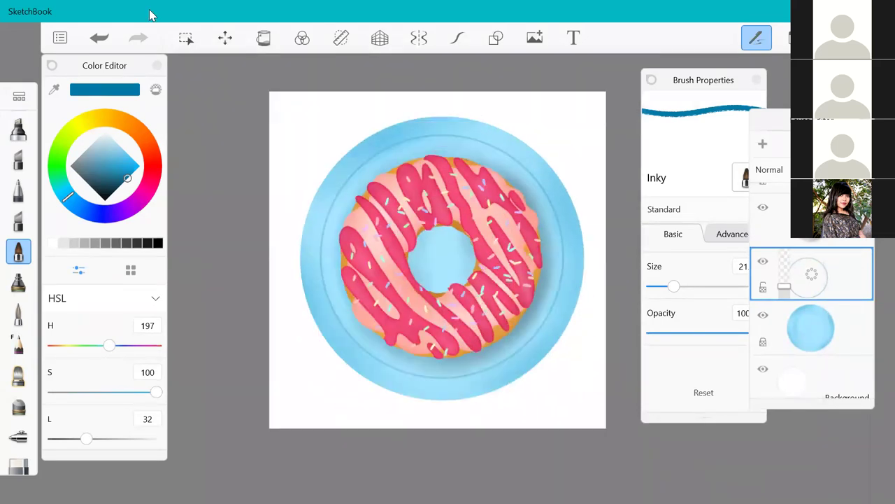
- Create a new 5000 x 5000 pixel sketch, discarding the unsaved changes to the donut document
click(58, 42)
click(185, 76)
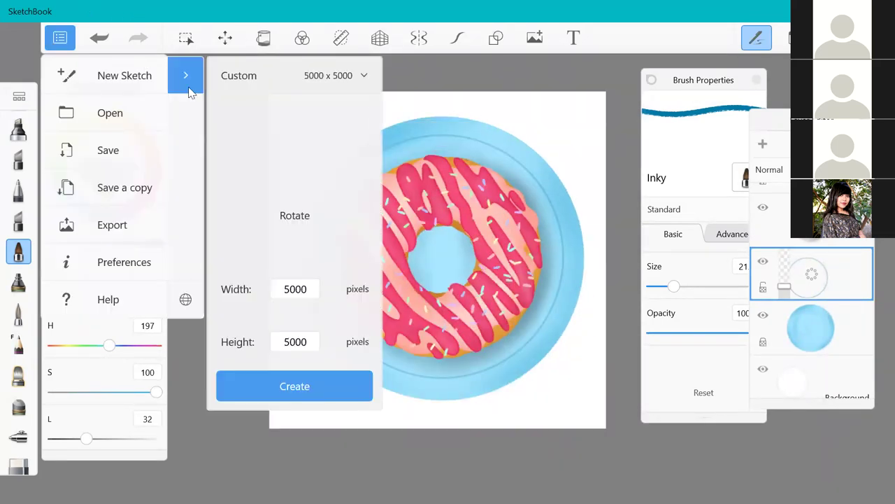
click(280, 377)
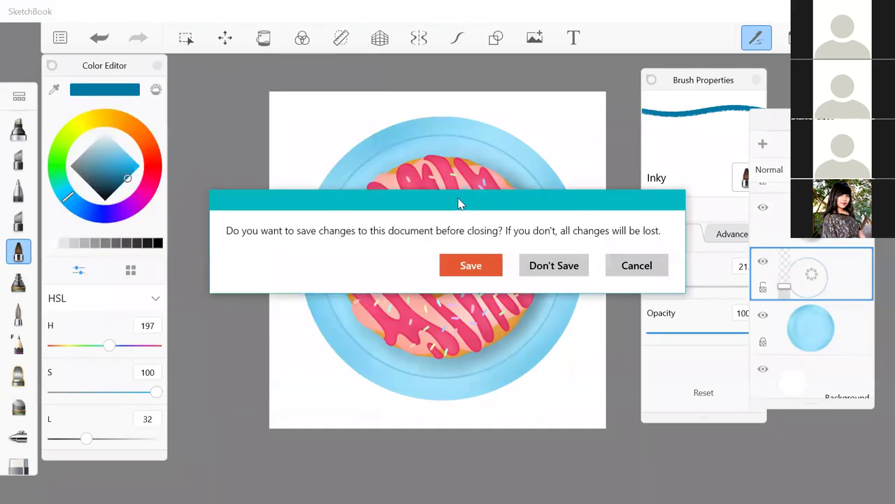
click(565, 274)
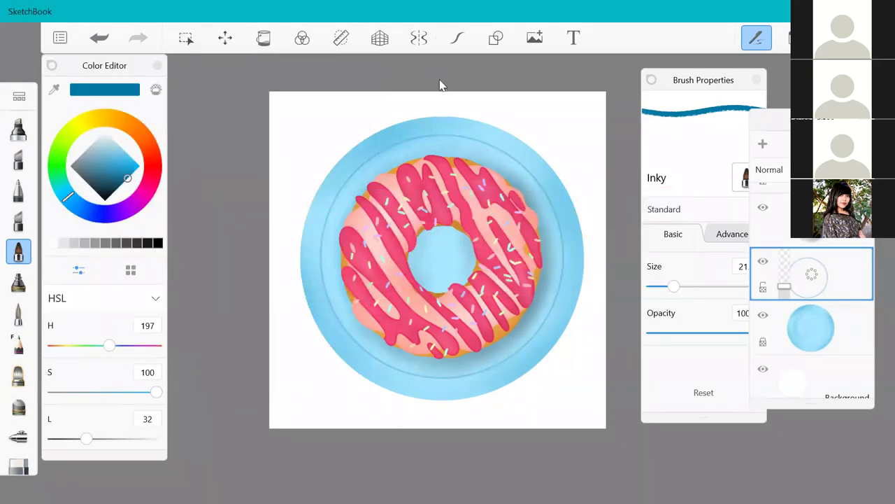
scroll(471, 100, down, 2)
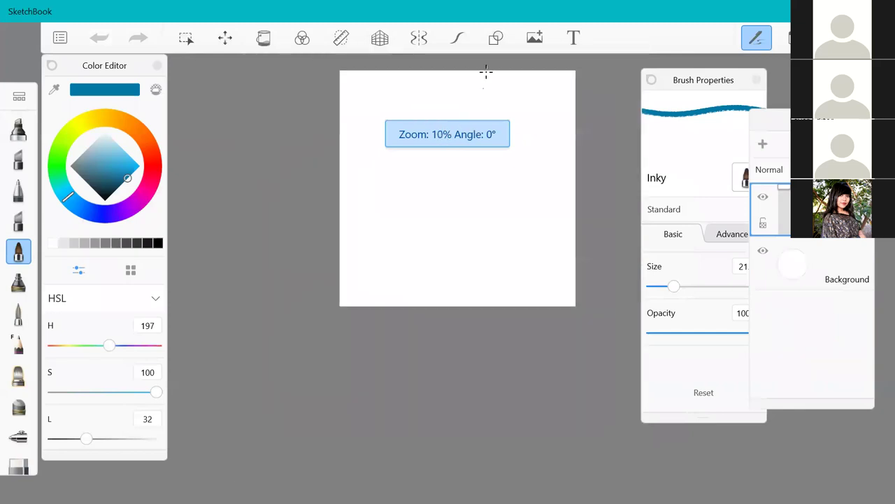
scroll(486, 70, up, 3)
scroll(476, 76, down, 1)
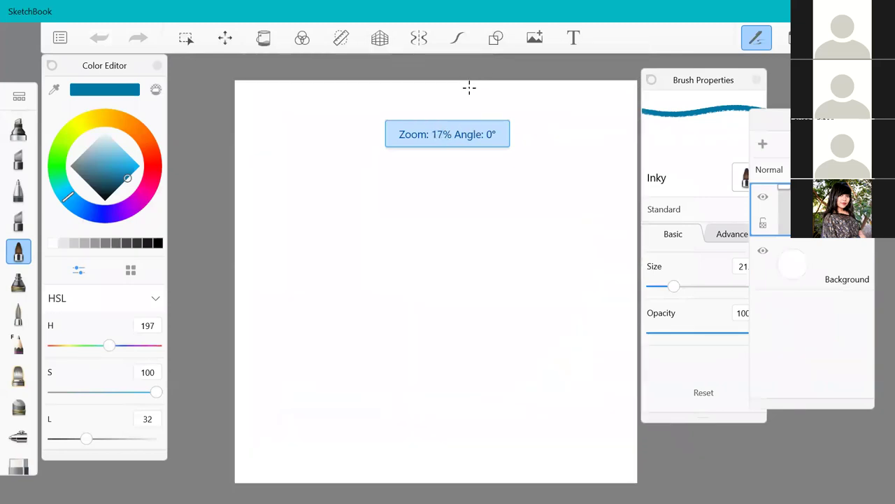
- Turn on radial symmetry for the blank canvas and set it to 14 sectors
click(411, 41)
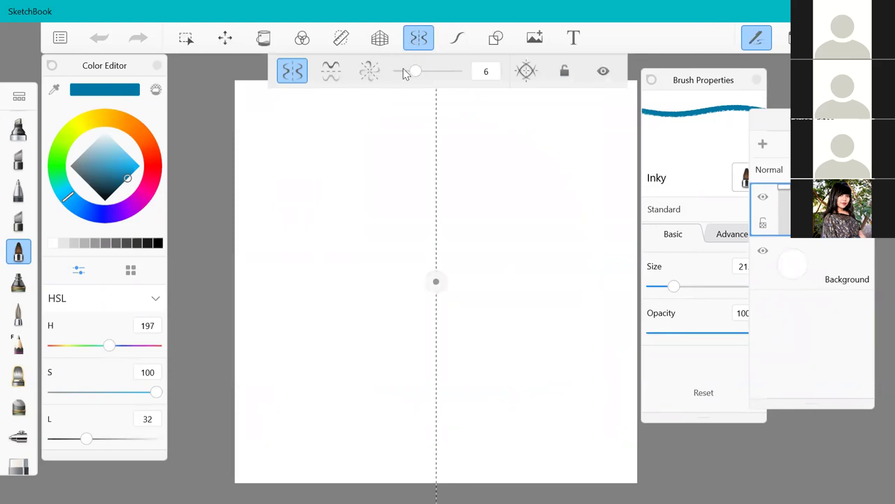
click(371, 72)
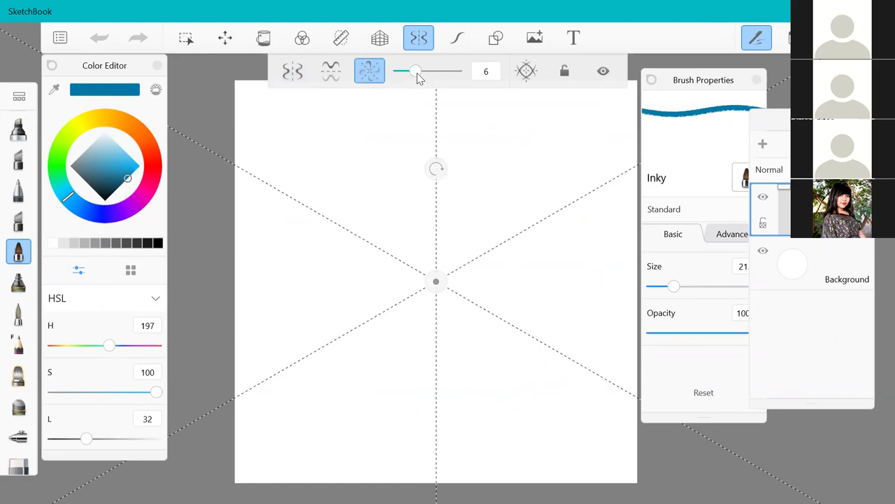
drag(422, 76, 443, 77)
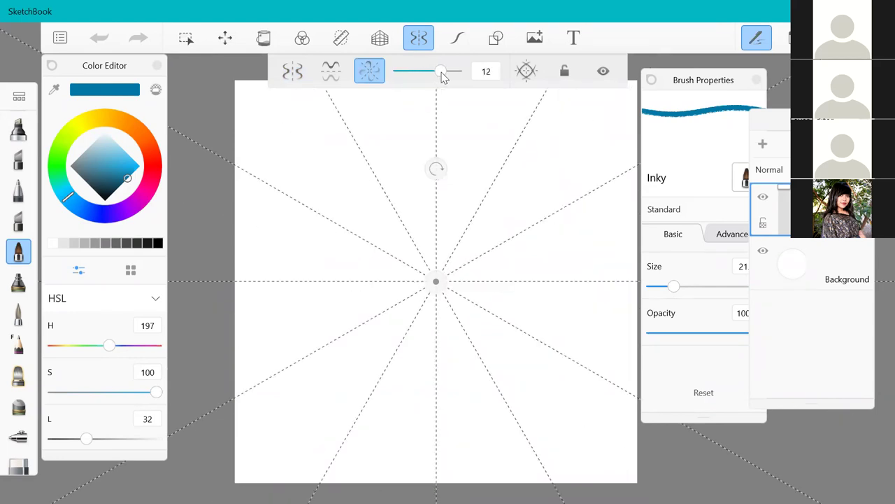
mouse_move(442, 75)
mouse_down()
mouse_move(464, 76)
mouse_move(449, 73)
mouse_up()
scroll(462, 122, up, 2)
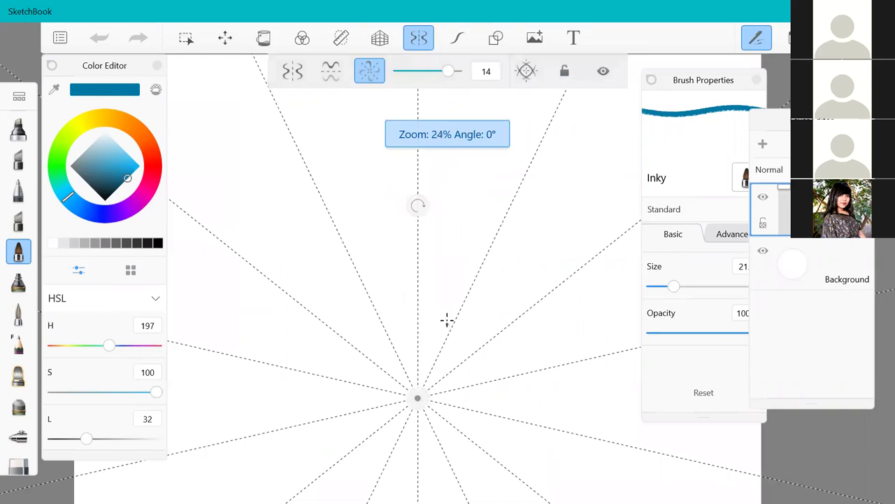
scroll(473, 220, down, 3)
scroll(475, 310, up, 5)
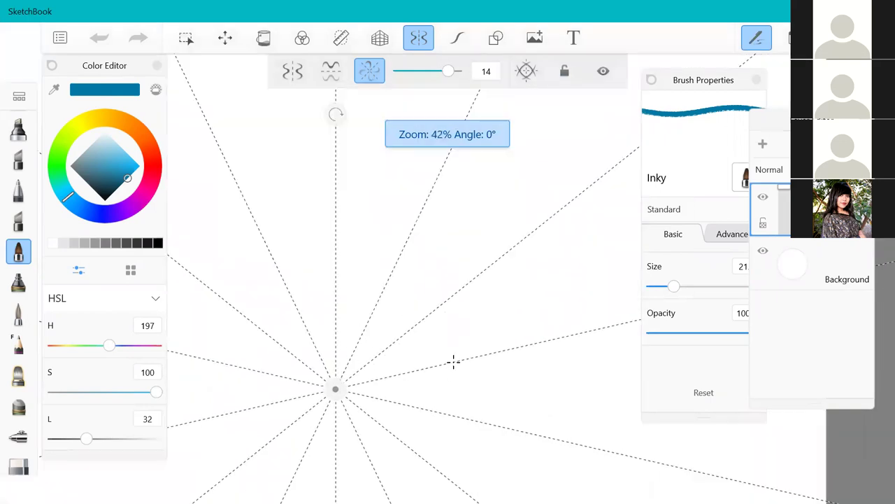
- Draw wavy blue test strokes outward from the radial symmetry centre and undo them
mouse_move(488, 365)
mouse_down()
mouse_move(479, 388)
mouse_move(493, 399)
mouse_move(350, 387)
mouse_up()
mouse_move(488, 366)
mouse_down()
mouse_move(515, 378)
mouse_move(537, 412)
mouse_move(458, 410)
mouse_move(355, 389)
mouse_up()
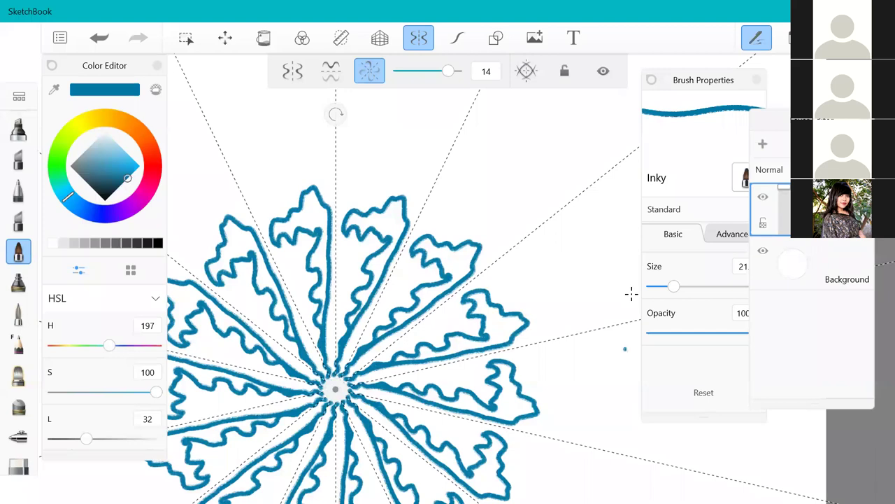
key(ctrl+z)
key(ctrl+z)
- Set the radial symmetry to 9 sectors and lock the symmetry guides in place
drag(448, 71, 427, 73)
scroll(396, 282, down, 5)
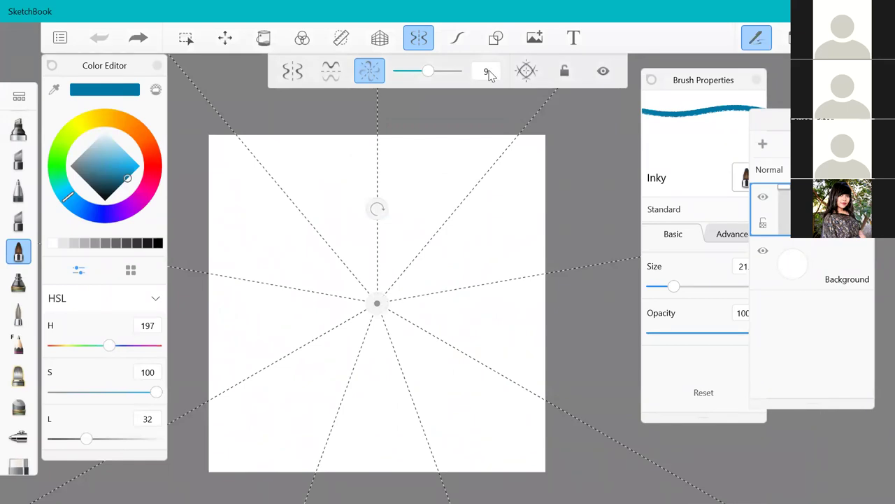
click(565, 72)
scroll(377, 299, up, 3)
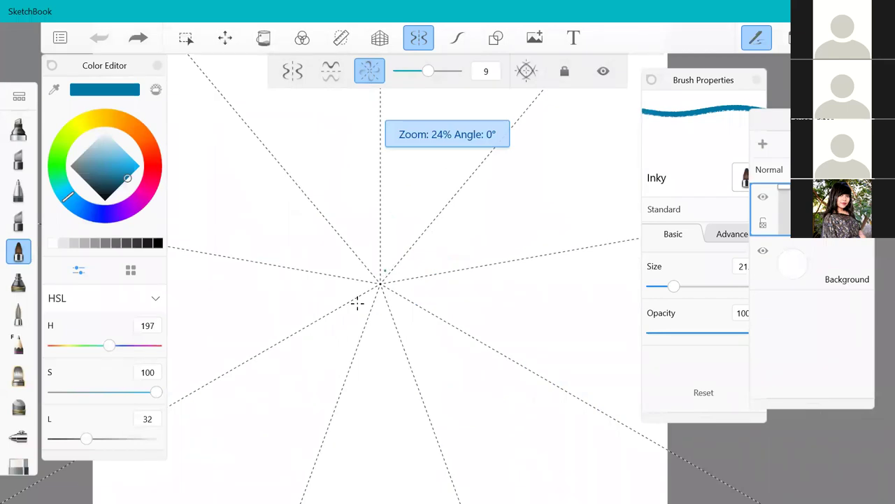
scroll(358, 302, down, 2)
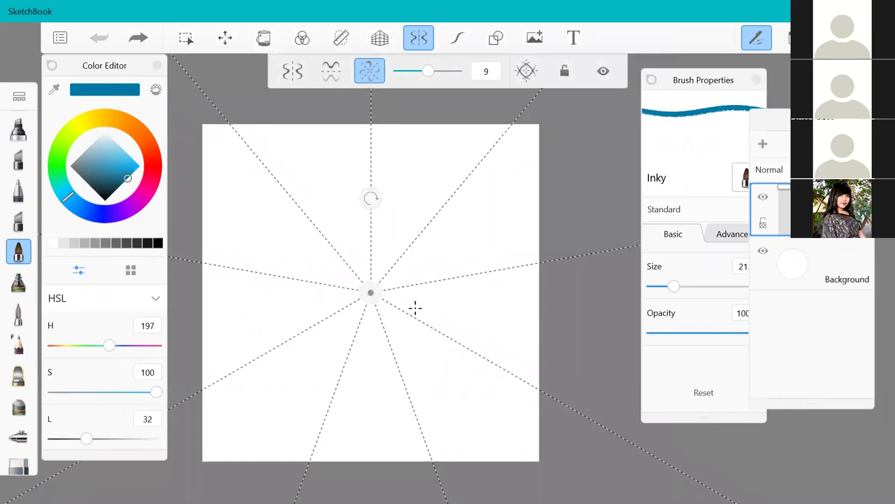
scroll(416, 308, up, 1)
scroll(359, 132, down, 2)
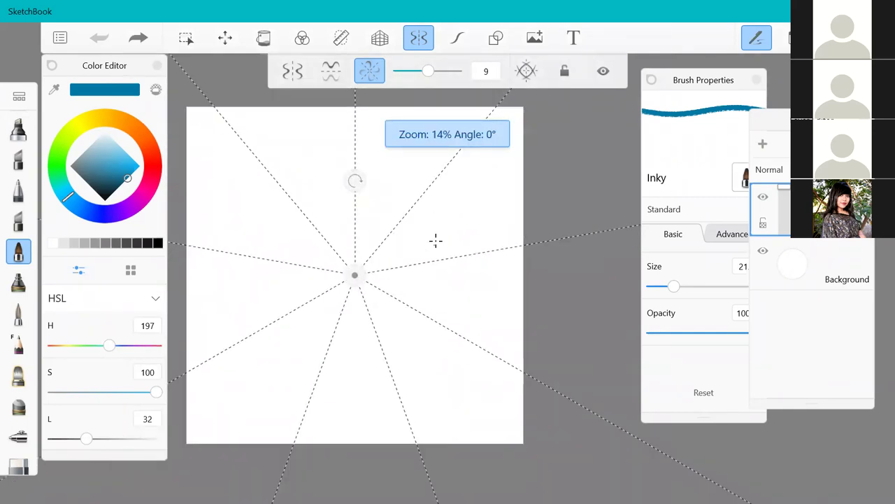
click(564, 71)
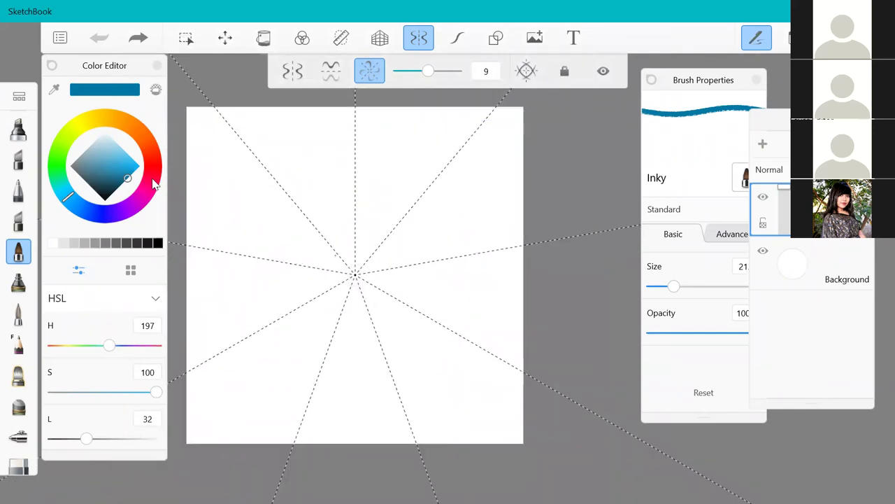
- Draw layered rings of pointed blue petals around the symmetry centre, and undo the outermost ring
scroll(217, 199, up, 2)
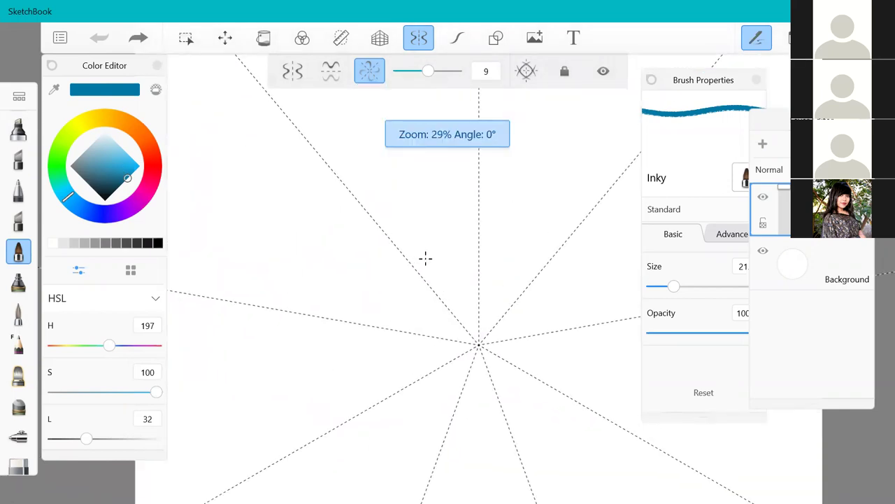
mouse_move(479, 345)
mouse_down()
mouse_move(463, 277)
mouse_move(480, 249)
mouse_move(493, 300)
mouse_up()
mouse_move(447, 283)
mouse_down()
mouse_move(438, 231)
mouse_move(466, 268)
mouse_up()
mouse_move(409, 280)
mouse_down()
mouse_move(383, 221)
mouse_move(429, 258)
mouse_move(416, 181)
mouse_move(425, 258)
mouse_up()
scroll(344, 202, down, 3)
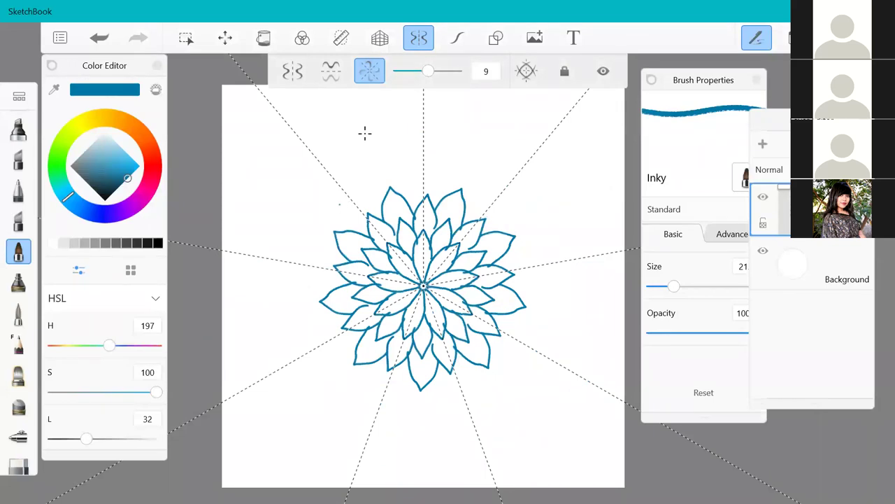
click(108, 37)
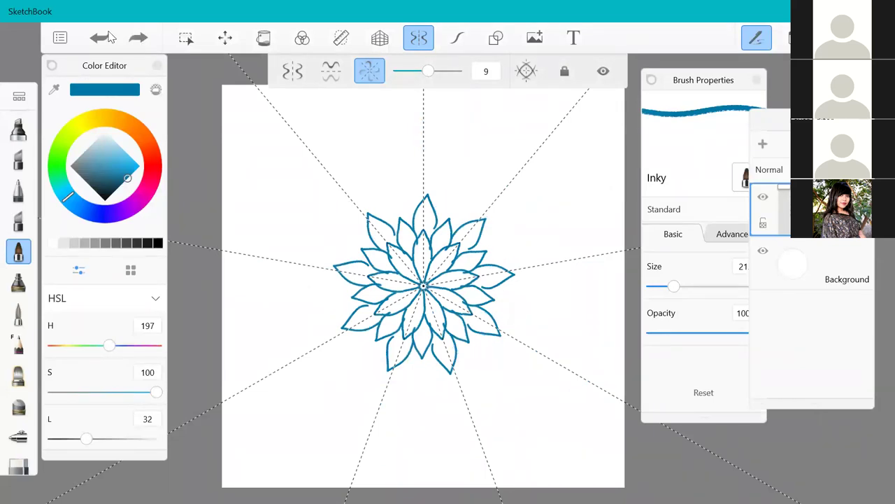
- Undo the remaining rings of blue petals until the canvas is blank
click(108, 37)
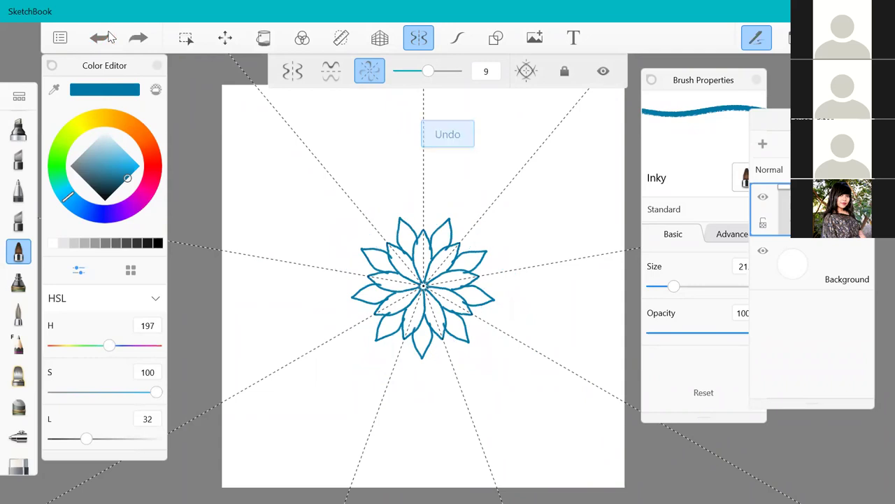
click(108, 37)
click(108, 37)
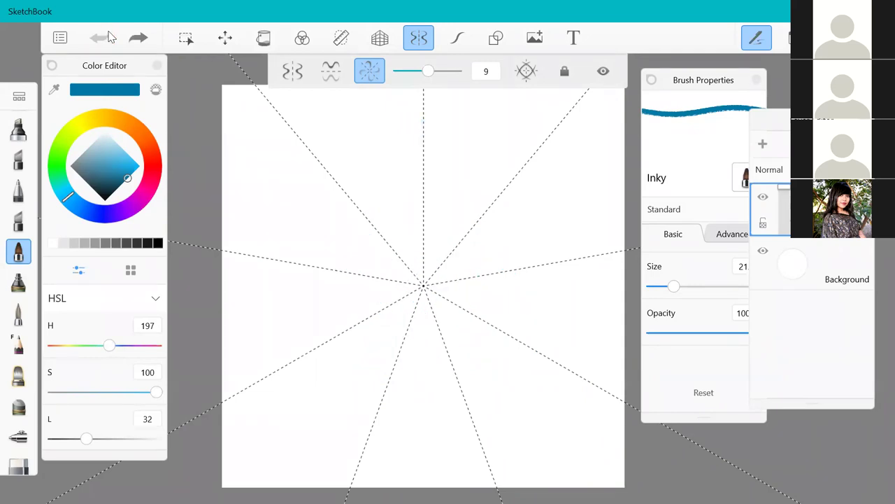
- Draw wavy blue test strokes, one mirrored across the horizontal axis and one across both the horizontal and vertical axes
click(332, 71)
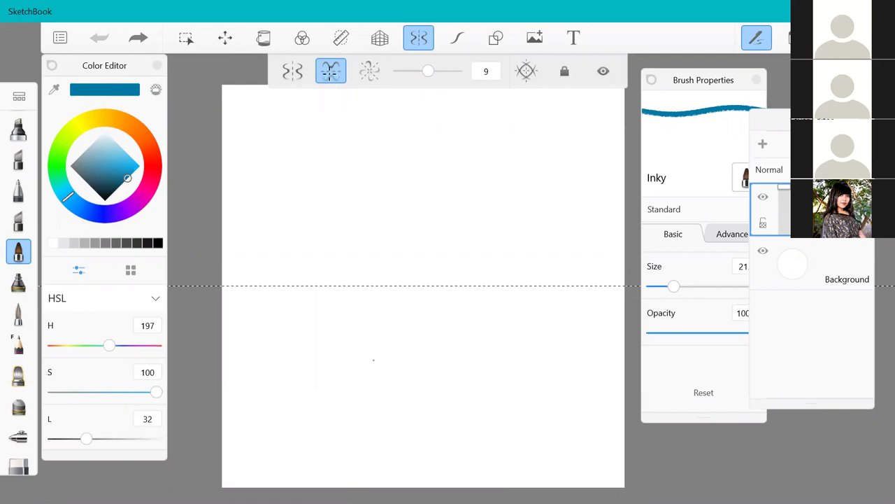
mouse_move(370, 349)
mouse_down()
mouse_move(458, 359)
mouse_move(491, 353)
mouse_up()
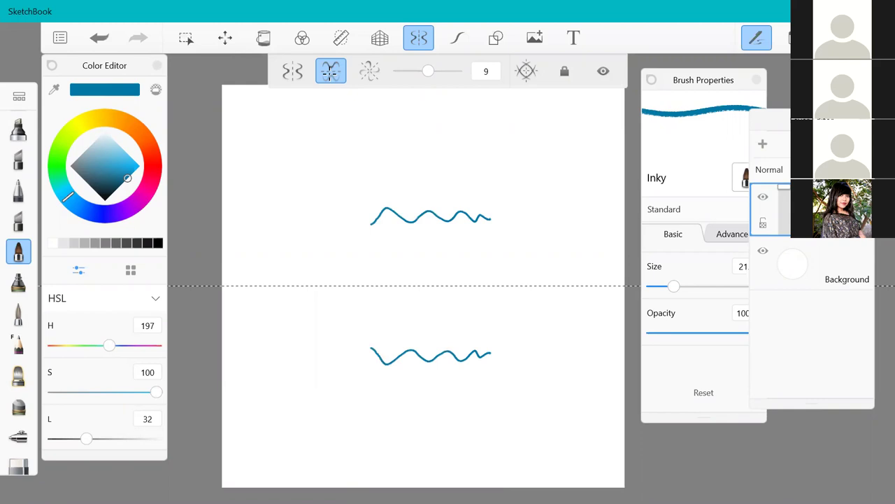
click(292, 71)
mouse_move(326, 350)
mouse_down()
mouse_move(326, 372)
mouse_move(272, 374)
mouse_up()
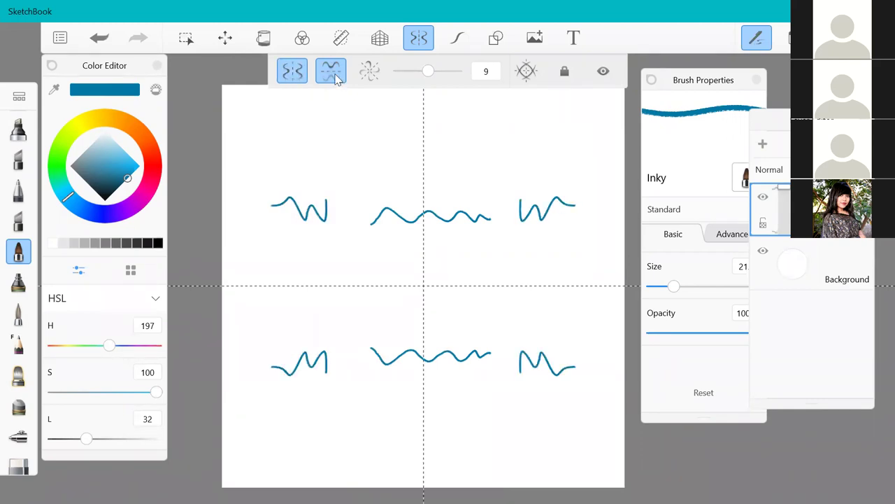
- Turn off both mirror symmetry axes and undo the wavy test strokes
click(331, 71)
click(300, 75)
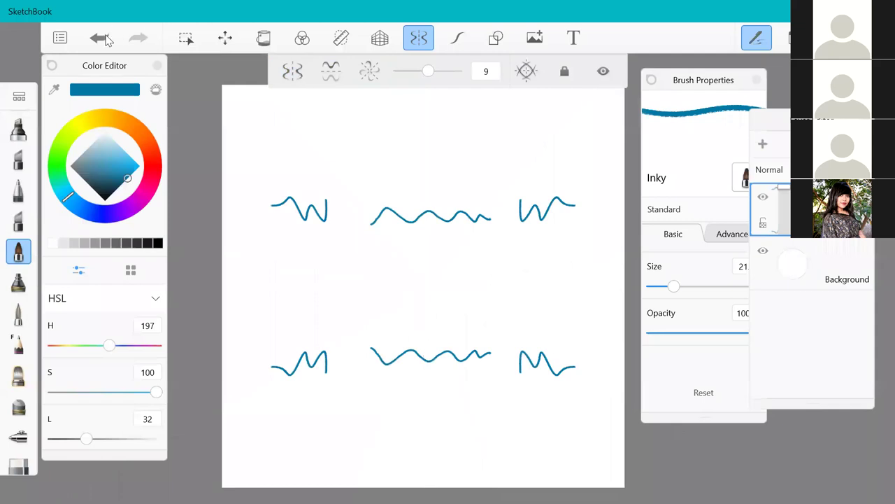
click(98, 37)
click(99, 38)
- Turn on symmetry about the vertical axis and draw a butterfly outline with antennae centred on it
click(293, 71)
scroll(435, 273, down, 5)
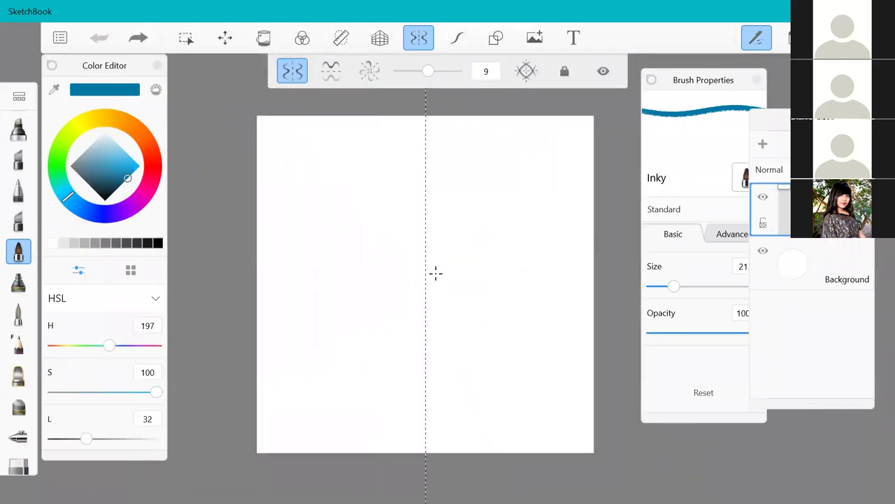
mouse_move(427, 225)
mouse_down()
mouse_move(464, 194)
mouse_move(430, 242)
mouse_move(469, 275)
mouse_move(425, 266)
mouse_move(438, 183)
mouse_move(429, 212)
mouse_up()
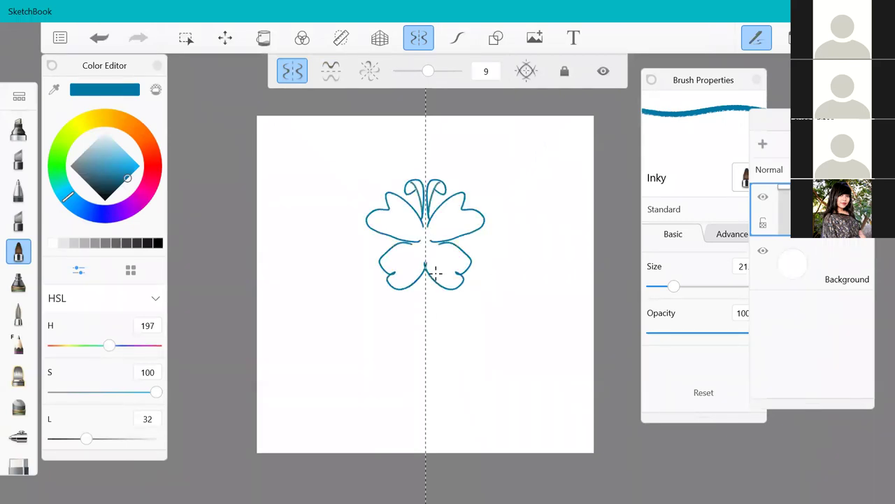
- Draw mirrored eyebrows, eyes and a smiling mouth below the butterfly
scroll(446, 382, down, 2)
scroll(446, 382, up, 3)
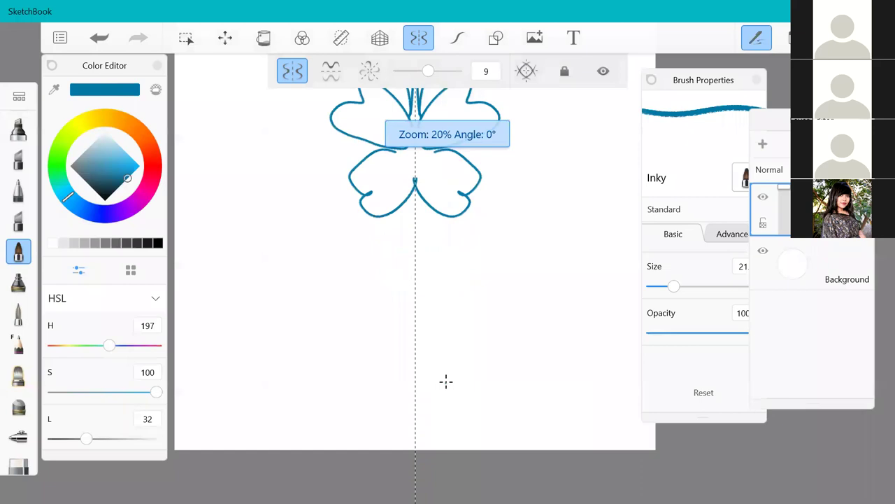
drag(438, 280, 496, 268)
mouse_move(452, 298)
mouse_down()
mouse_move(483, 297)
mouse_move(468, 300)
mouse_up()
drag(446, 367, 415, 381)
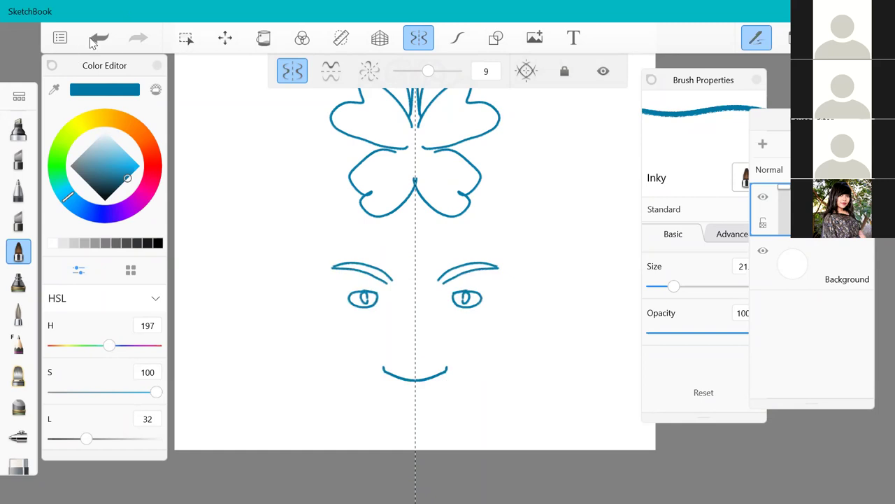
- Undo the face and butterfly strokes until the canvas is blank
click(98, 39)
click(98, 39)
click(99, 39)
click(98, 39)
click(99, 39)
click(99, 39)
click(98, 39)
click(93, 41)
scroll(446, 181, down, 3)
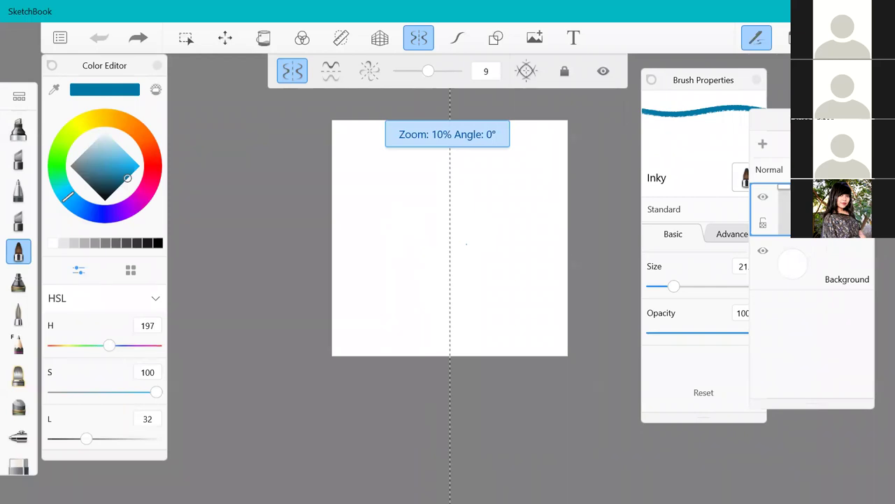
click(370, 70)
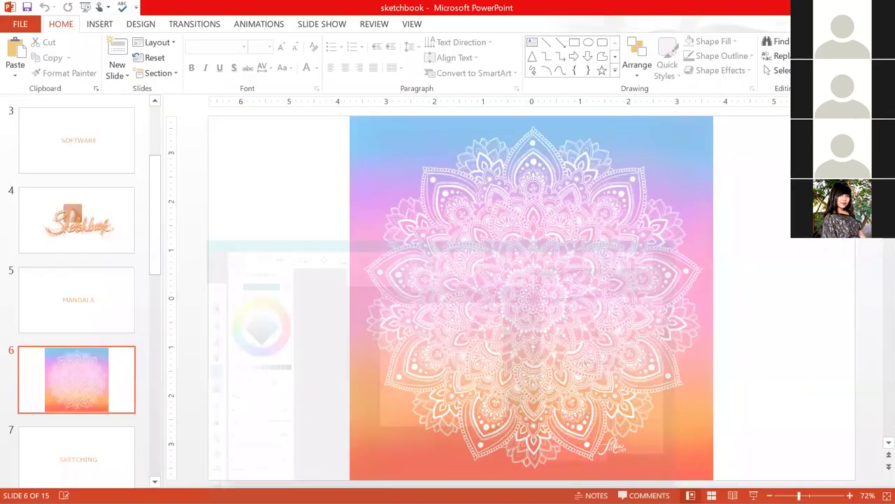
- Present the PowerPoint slides from the mandala artwork to the skull and roses sketch, and end the slide show
click(754, 496)
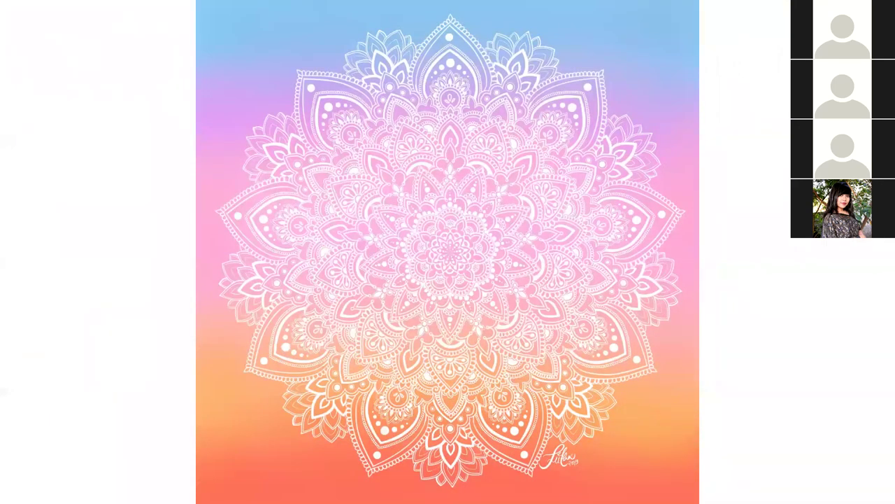
key(Right)
key(Right)
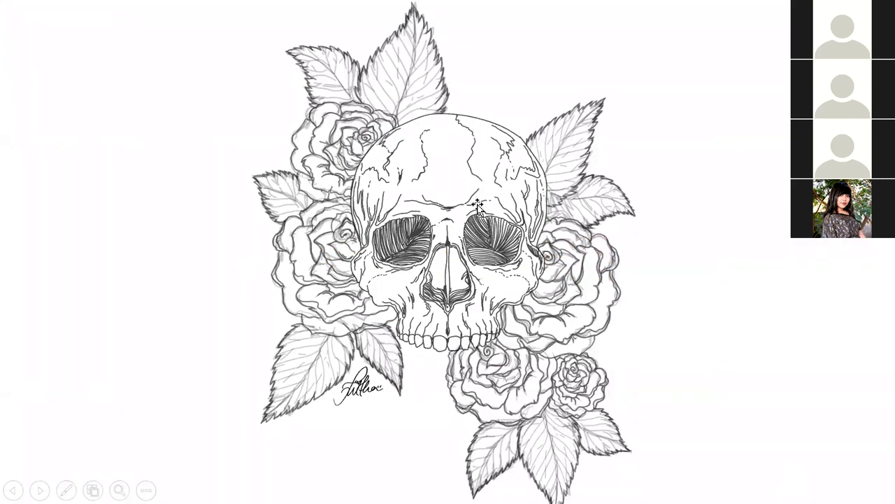
key(Escape)
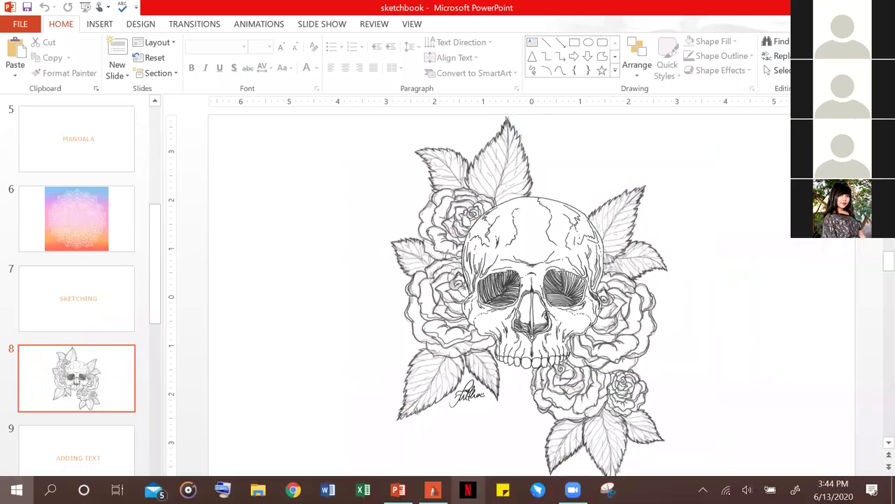
- Switch to SketchBook and draw a jagged test line with the Pencils_F brush and a short mark with the Inky brush
key(super)
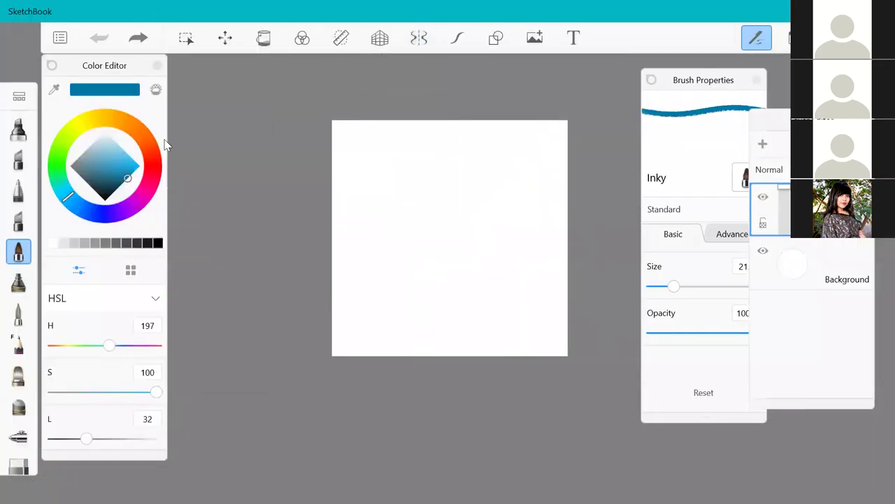
scroll(7, 276, up, 3)
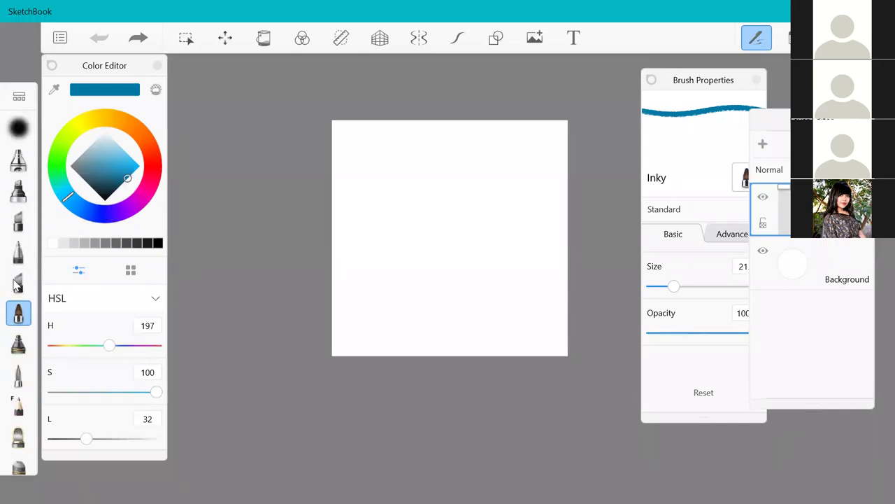
scroll(14, 269, down, 5)
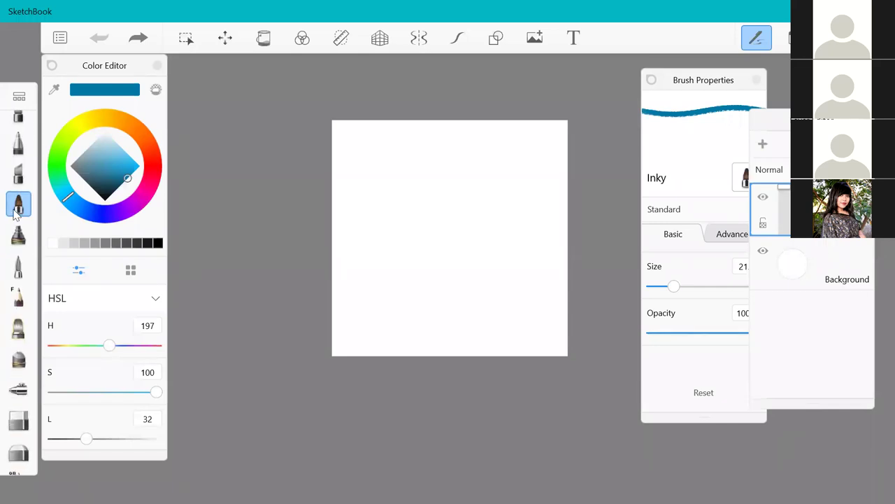
click(18, 297)
scroll(481, 281, up, 2)
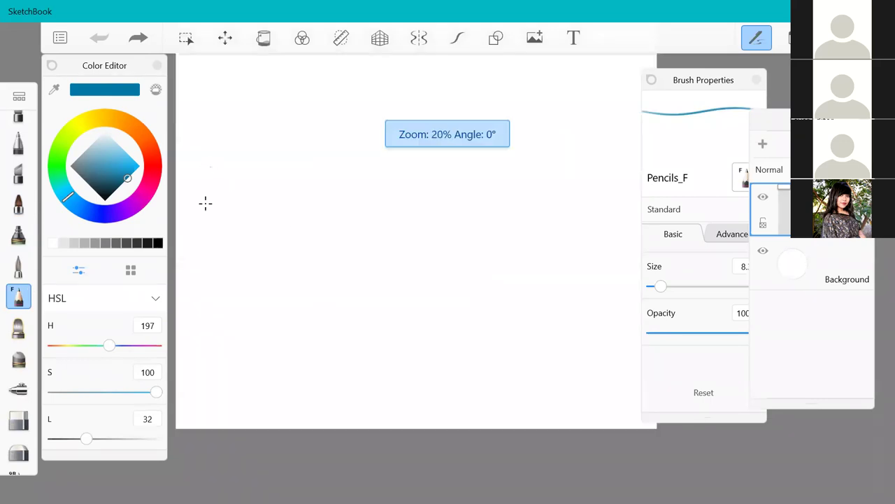
drag(210, 172, 276, 328)
click(18, 203)
drag(249, 205, 256, 211)
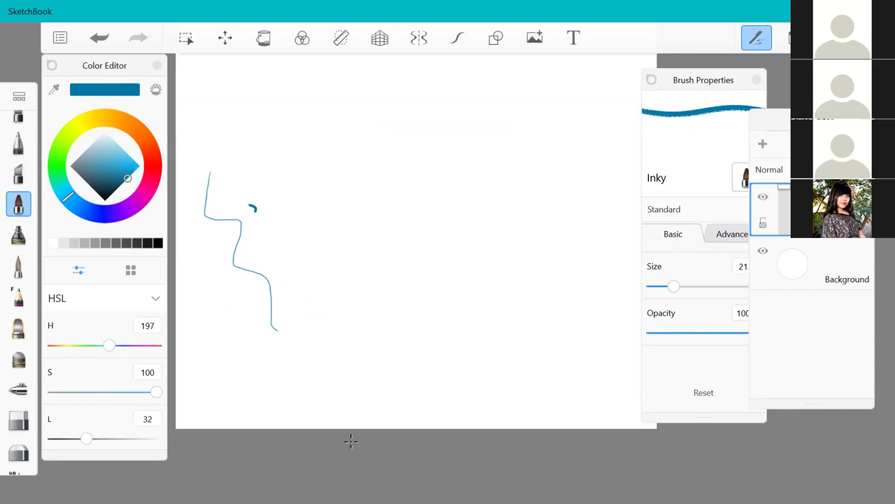
- Switch to PowerPoint to view the skull and roses slide, and return to SketchBook
key(alt+Tab)
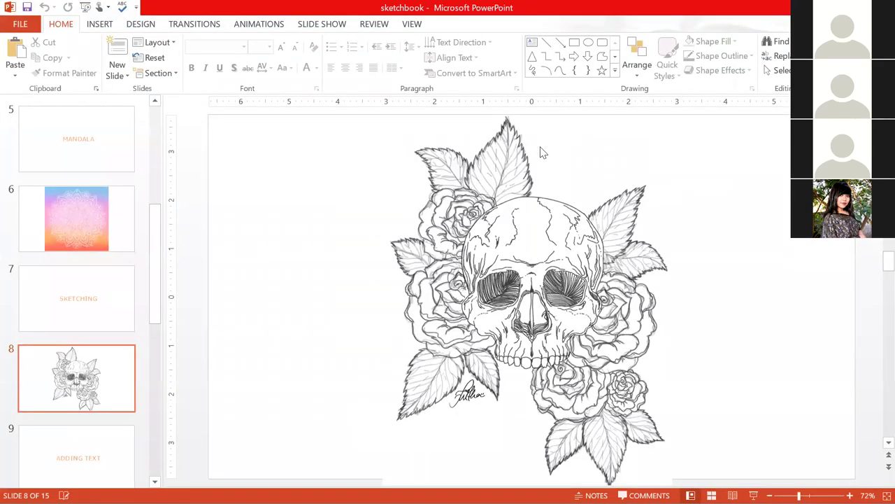
key(super)
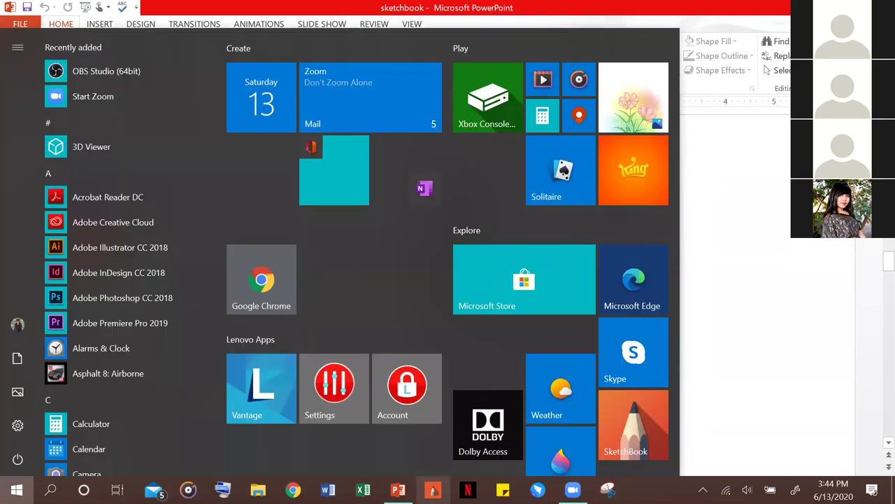
click(639, 444)
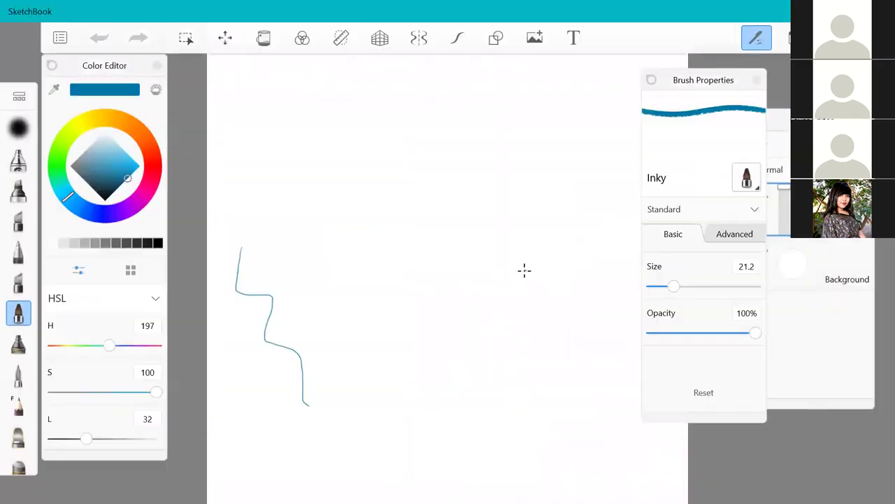
- Draw a zigzag with the Inky brush at 100% opacity, and layer translucent scribbles beside it at 29% opacity
scroll(437, 248, up, 5)
mouse_move(320, 265)
mouse_down()
mouse_move(315, 283)
mouse_move(384, 339)
mouse_move(387, 356)
mouse_up()
drag(755, 332, 652, 332)
drag(438, 248, 439, 249)
mouse_move(493, 268)
mouse_down()
mouse_move(486, 292)
mouse_move(518, 320)
mouse_move(509, 351)
mouse_up()
mouse_move(498, 287)
mouse_down()
mouse_move(528, 288)
mouse_move(540, 322)
mouse_up()
mouse_move(504, 245)
mouse_down()
mouse_move(544, 307)
mouse_move(539, 326)
mouse_up()
mouse_move(366, 189)
mouse_down()
mouse_move(426, 132)
mouse_move(444, 120)
mouse_move(452, 128)
mouse_move(459, 154)
mouse_move(389, 242)
mouse_up()
mouse_move(378, 165)
mouse_down()
mouse_move(433, 126)
mouse_move(363, 186)
mouse_move(452, 132)
mouse_move(390, 216)
mouse_up()
mouse_move(455, 172)
mouse_down()
mouse_move(389, 239)
mouse_move(434, 131)
mouse_move(381, 189)
mouse_move(439, 247)
mouse_up()
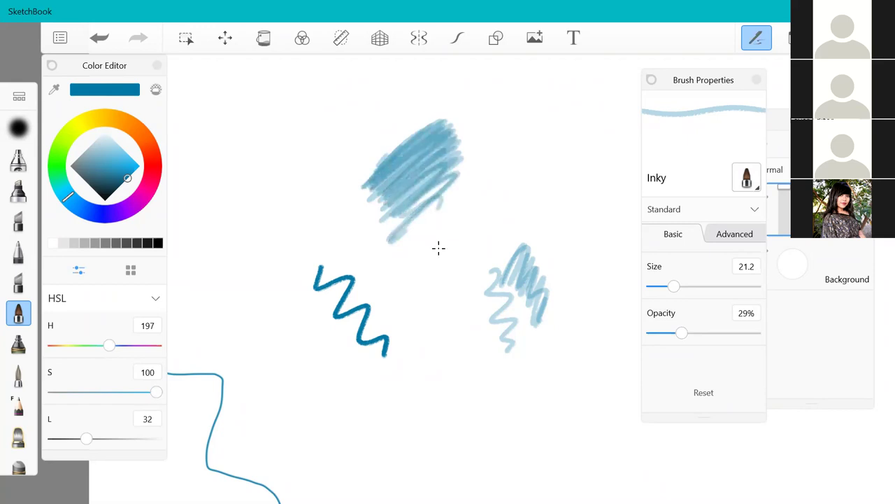
- Draw a translucent spiral below the scribbles and set the Inky brush opacity to 11%
scroll(460, 201, down, 5)
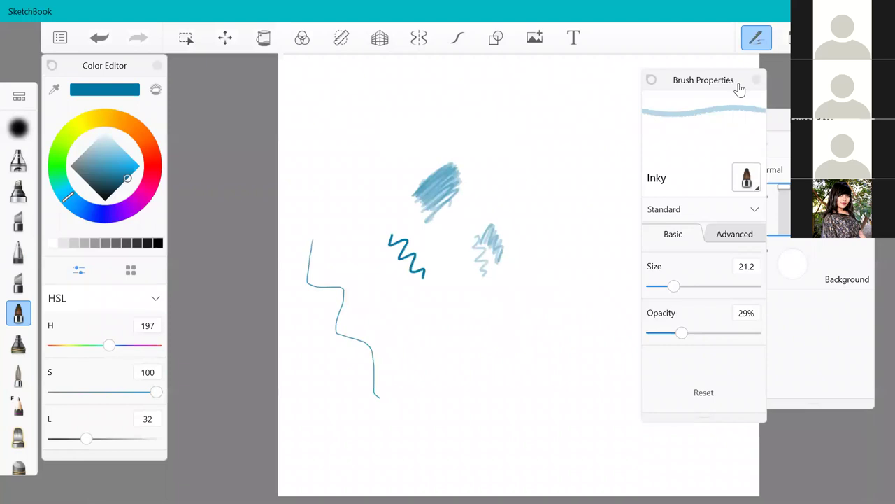
mouse_move(509, 343)
mouse_down()
mouse_move(483, 352)
mouse_move(517, 389)
mouse_move(503, 363)
mouse_up()
drag(682, 332, 663, 332)
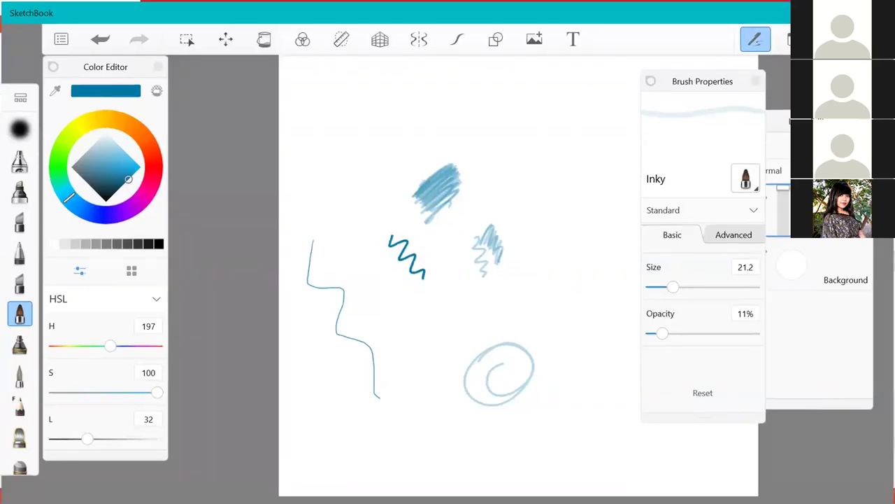
- Switch to PowerPoint and present the slides from the skull sketch through Adding Text to the Freshers poster
key(alt+Tab)
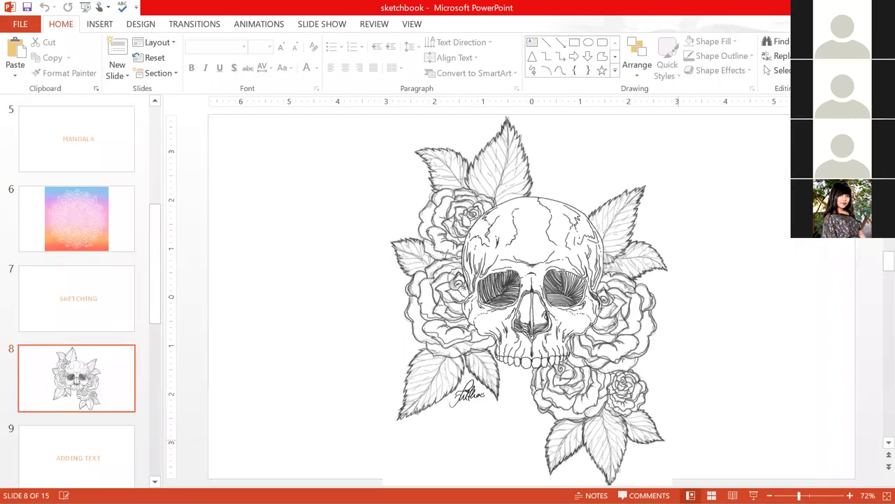
key(shift+F5)
key(Right)
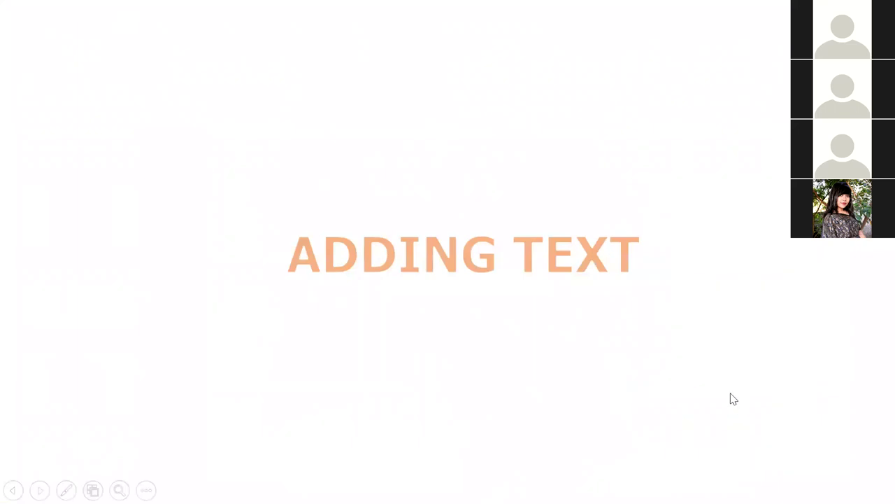
key(Right)
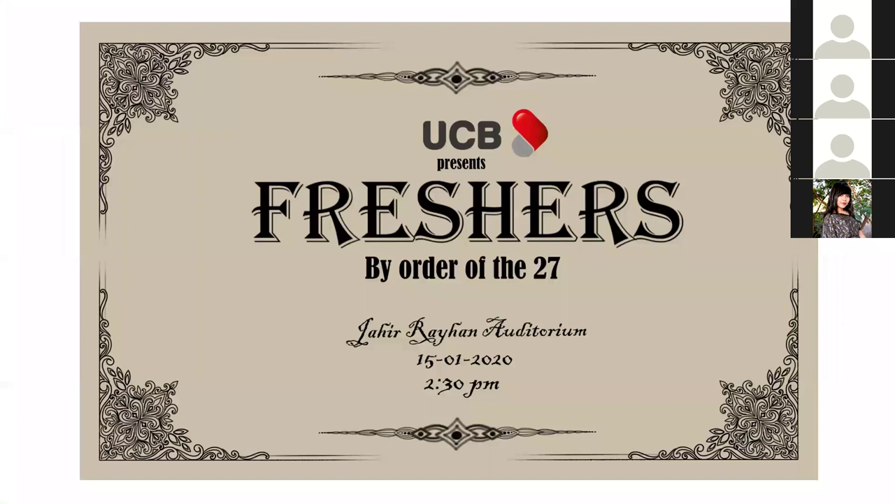
key(Escape)
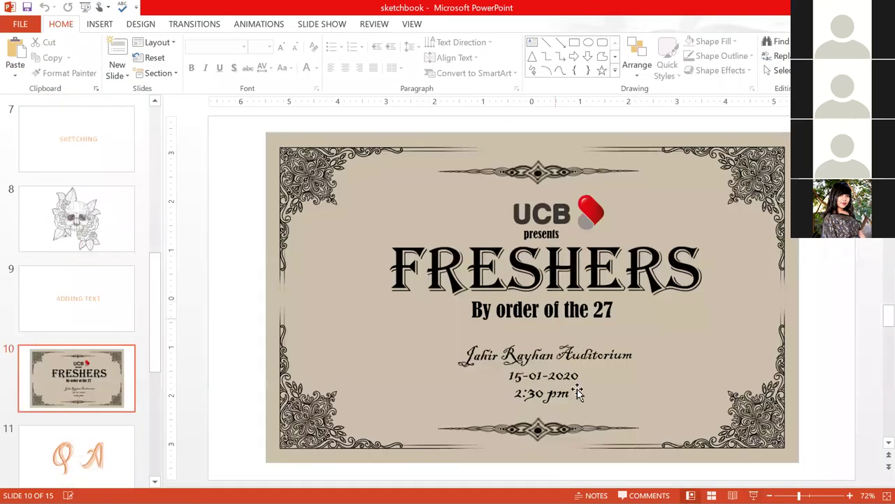
- Switch to SketchBook and create a new blank sketch of 5000 x 5000 pixels
key(super)
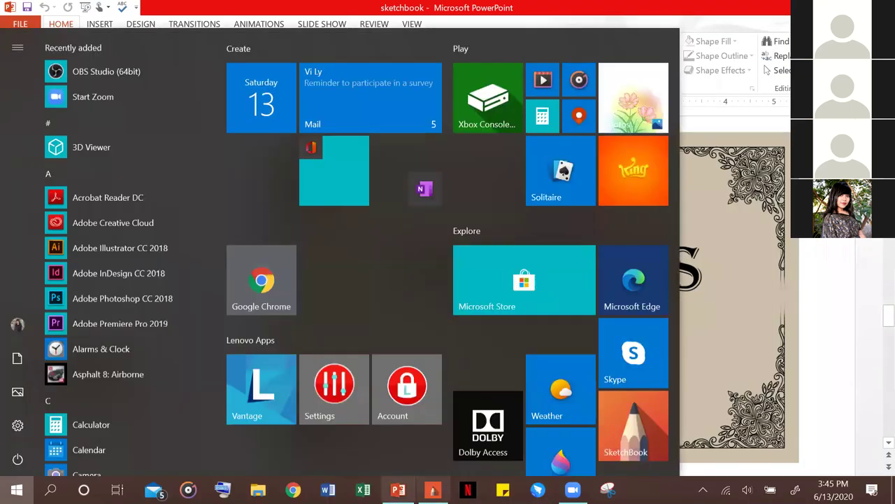
click(403, 488)
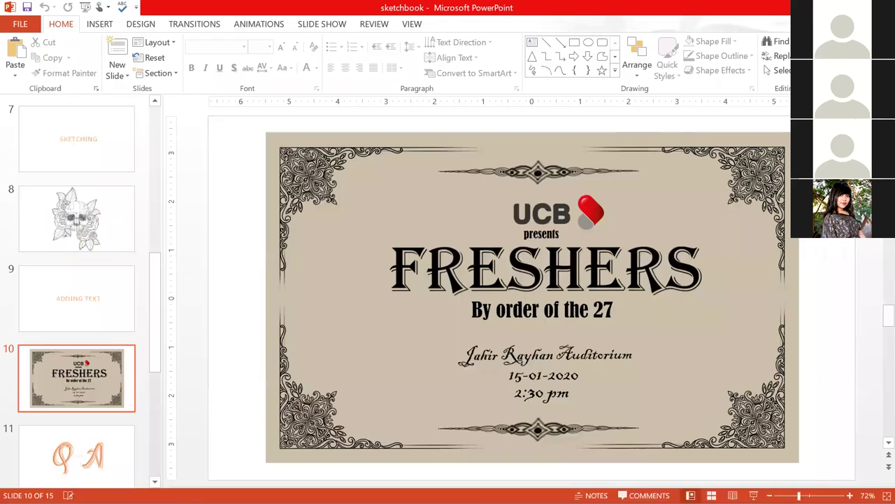
key(super)
click(633, 443)
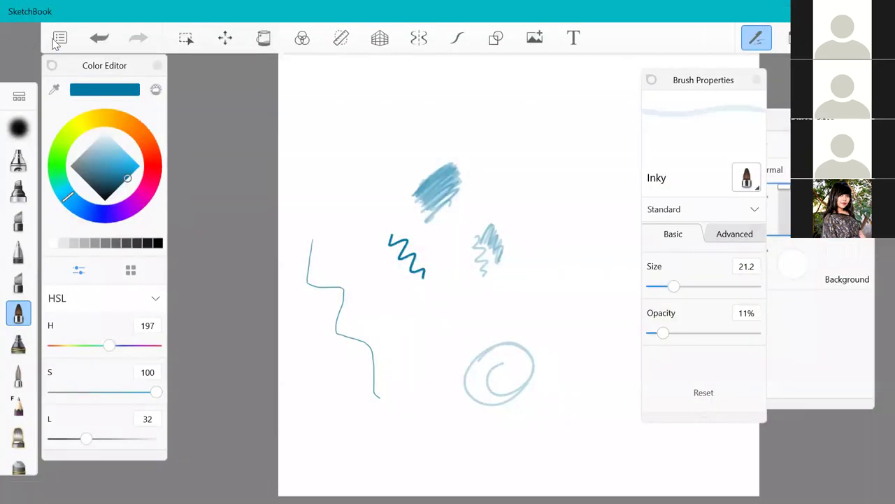
click(59, 39)
click(187, 76)
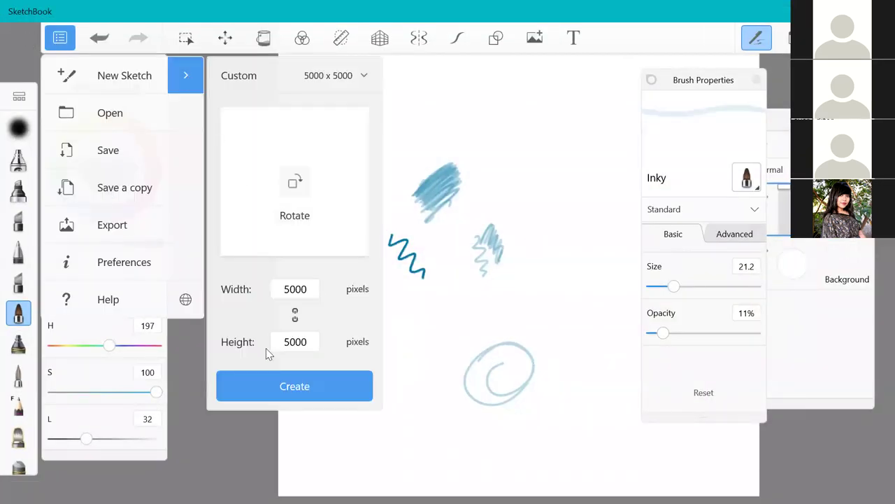
click(273, 386)
click(539, 269)
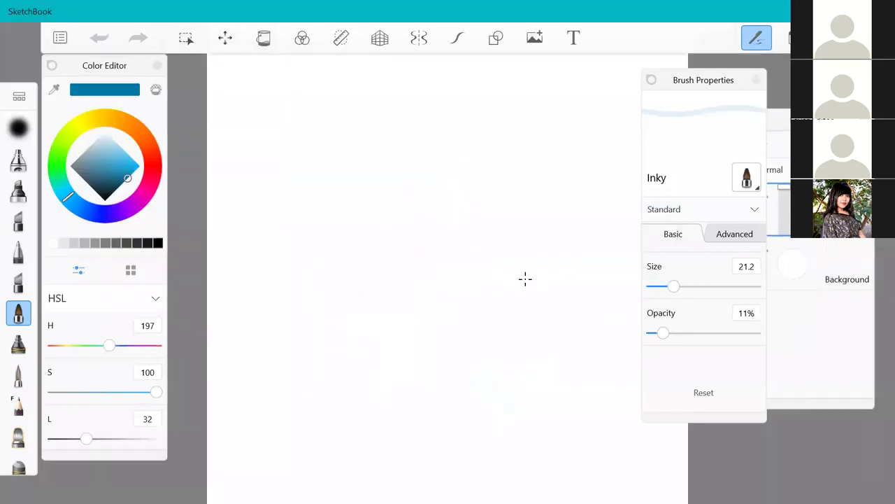
- Add the text "jkkytt" to the blank canvas with the Text tool
scroll(525, 280, down, 3)
scroll(535, 231, up, 1)
scroll(554, 116, up, 1)
scroll(578, 60, down, 1)
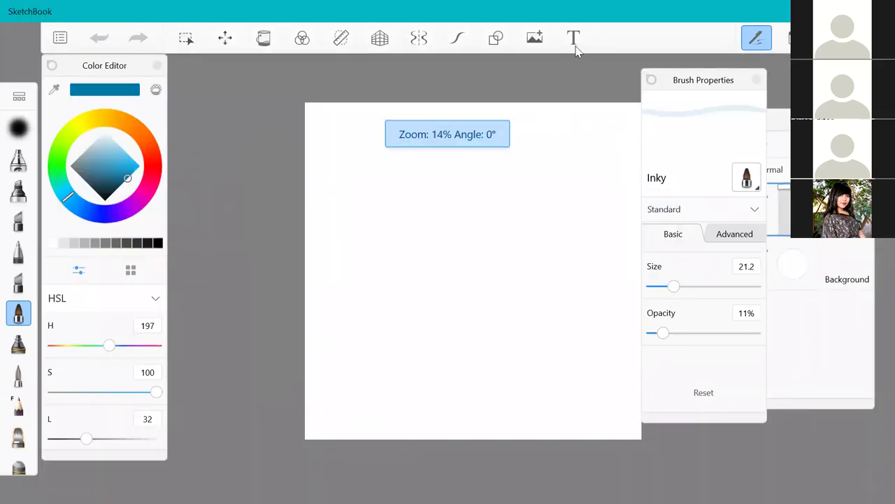
click(575, 44)
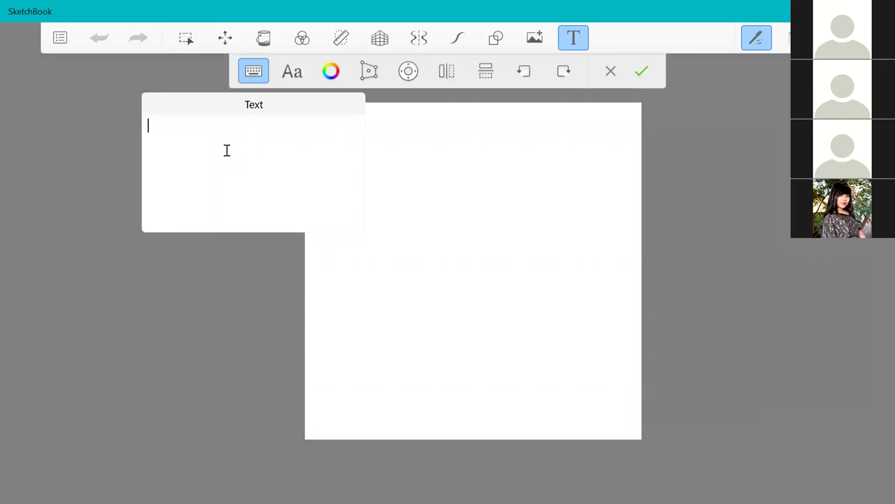
key(alt+Tab)
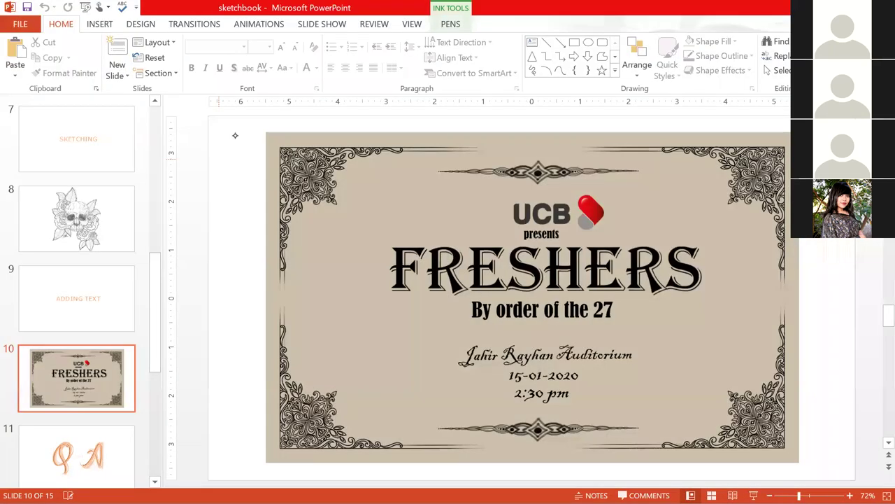
key(super)
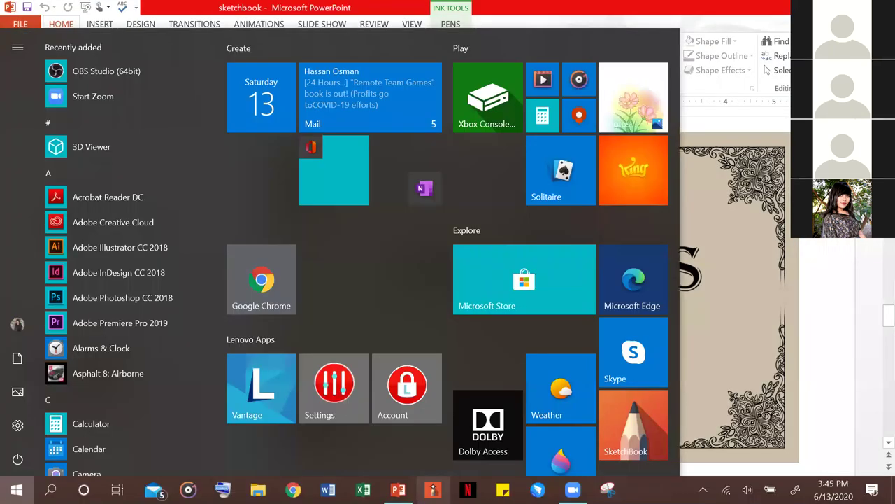
click(636, 419)
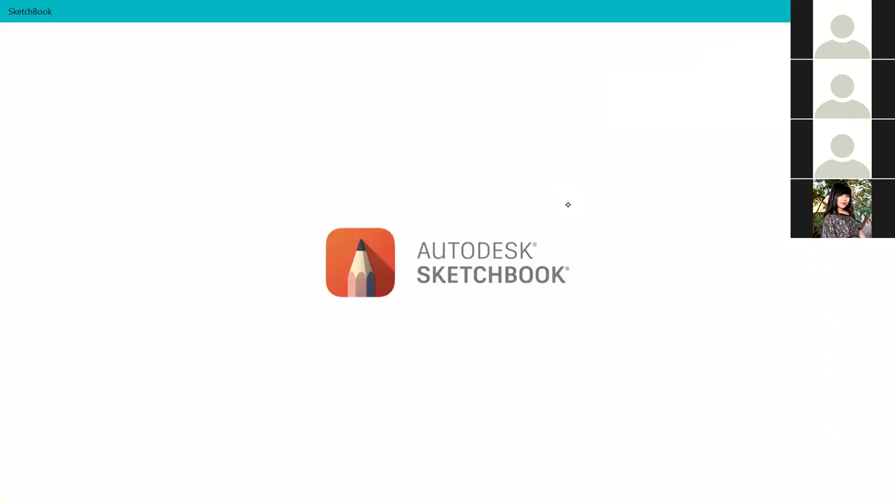
text(jkkytt)
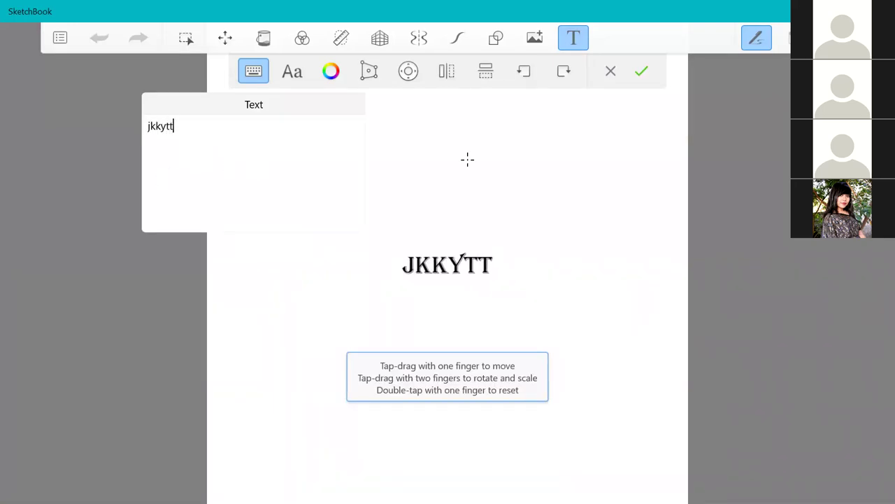
click(477, 286)
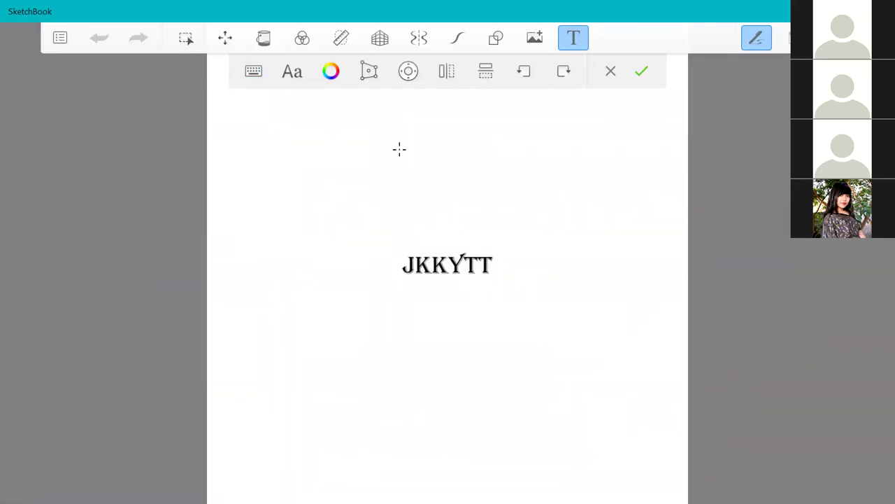
- Distort the text by widening it with a slight slant, stretching its height and moving it down the canvas
click(369, 71)
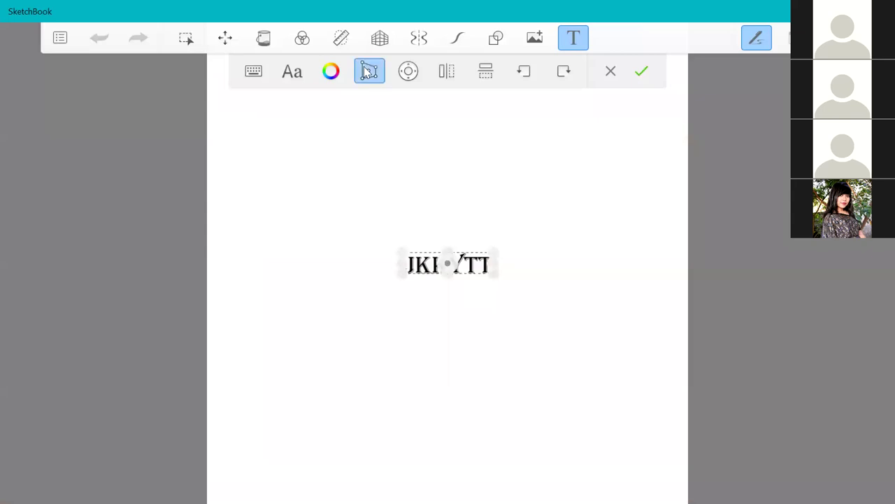
drag(366, 261, 294, 240)
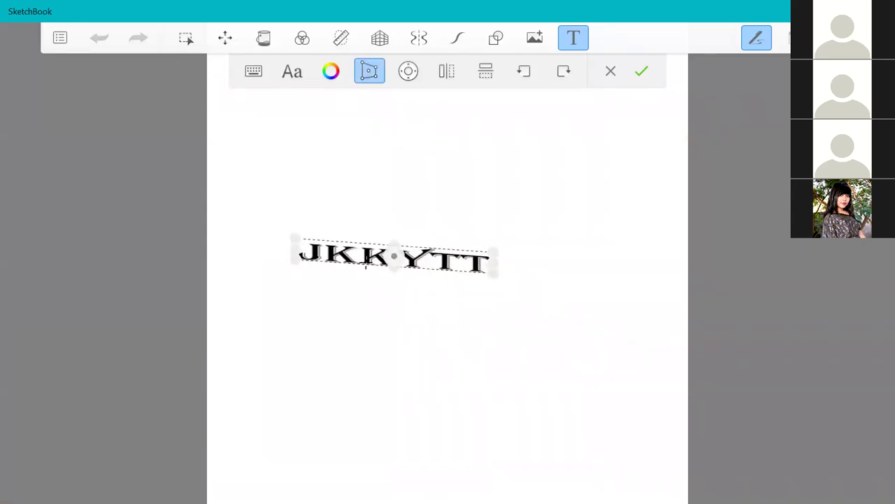
click(393, 269)
drag(393, 270, 347, 384)
drag(394, 245, 352, 278)
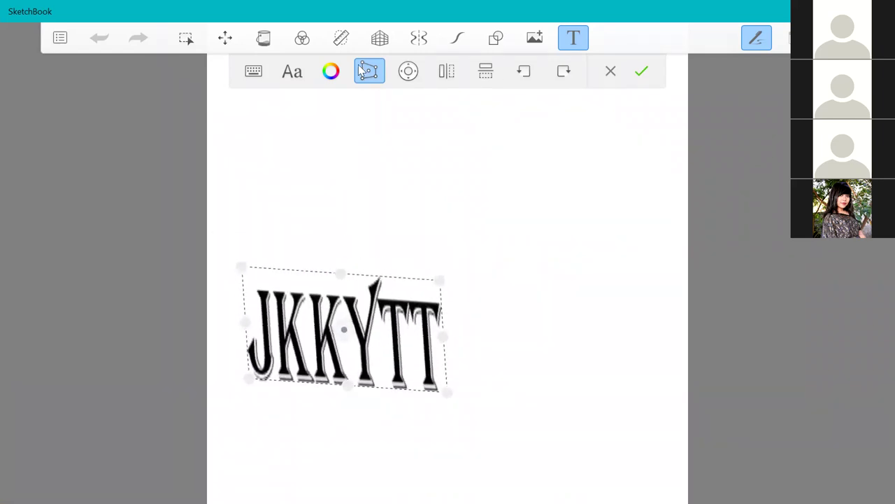
- Reposition the stretched text further right on the canvas with the nudge puck and apply it
click(408, 71)
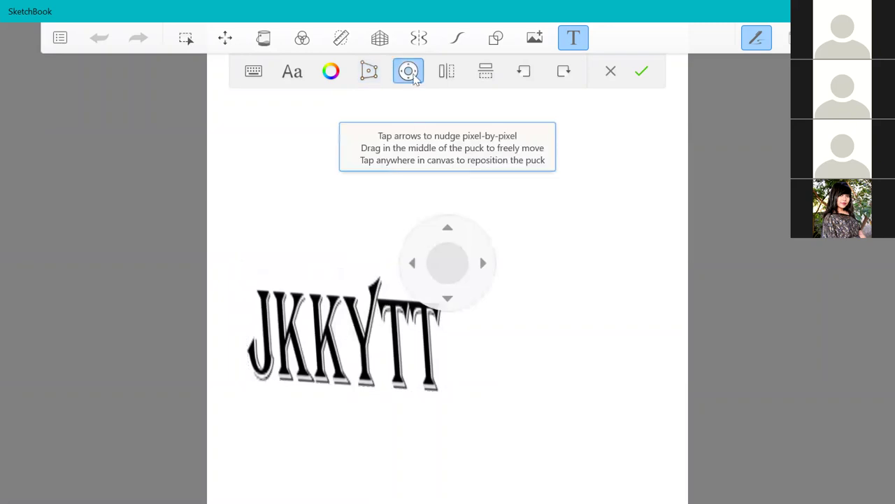
drag(448, 292, 537, 264)
drag(572, 168, 583, 278)
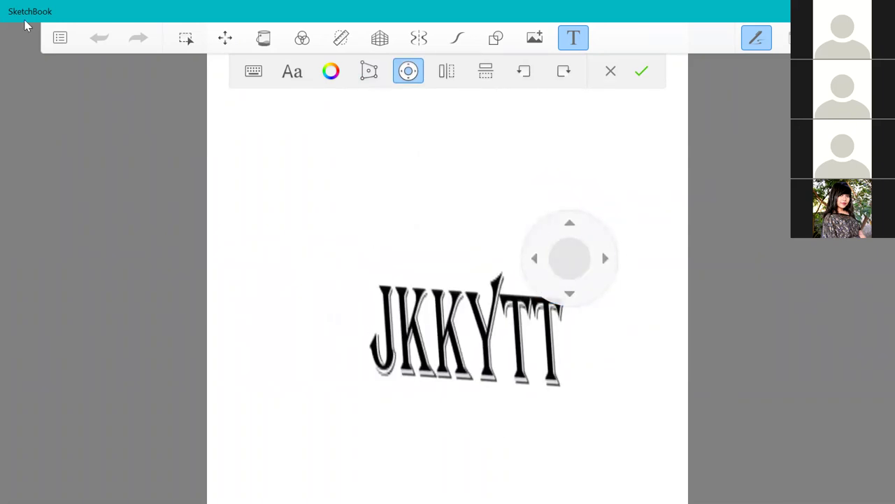
click(642, 71)
scroll(570, 303, down, 2)
scroll(494, 216, down, 2)
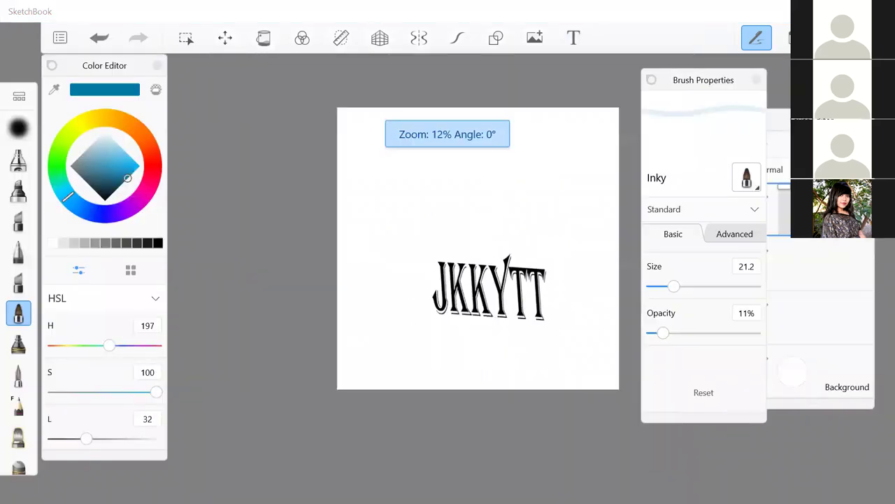
- Switch to PowerPoint and present the slides from the Freshers poster to the Q and A slide
click(509, 442)
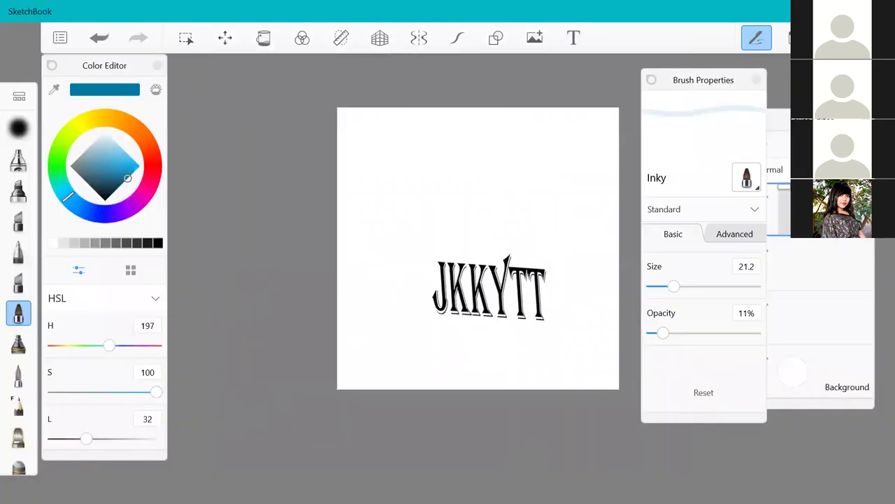
key(super)
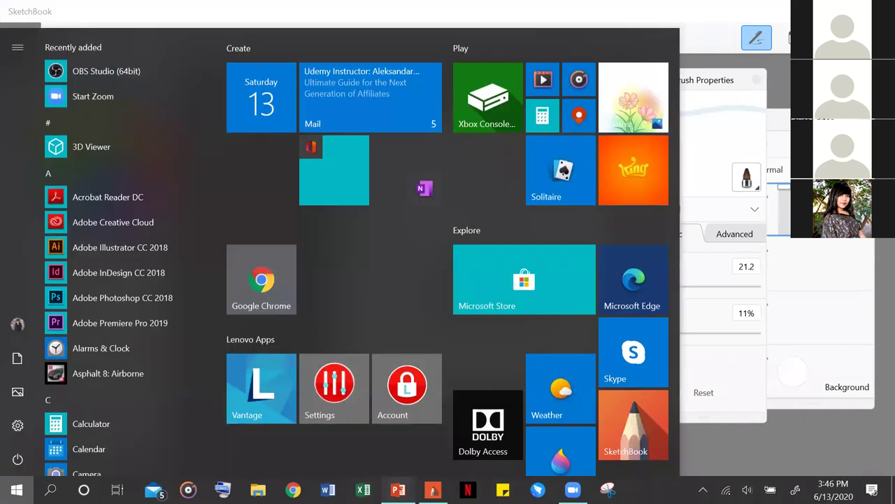
click(398, 489)
click(753, 495)
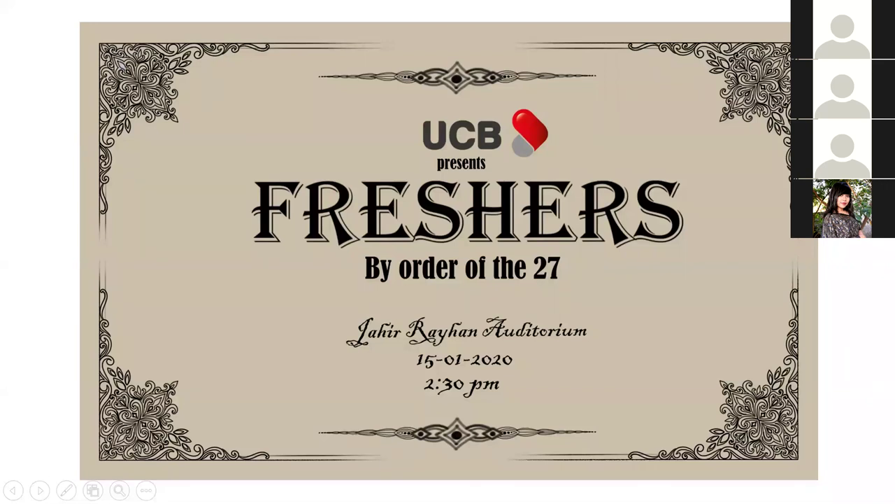
click(486, 203)
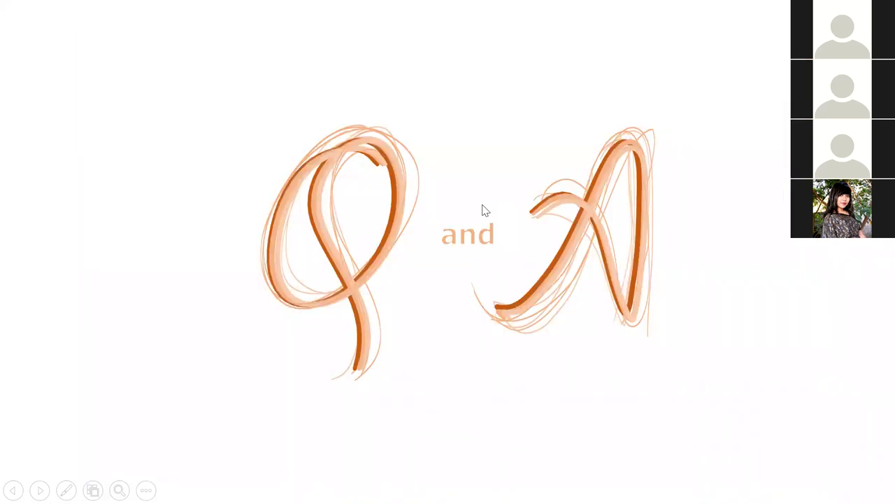
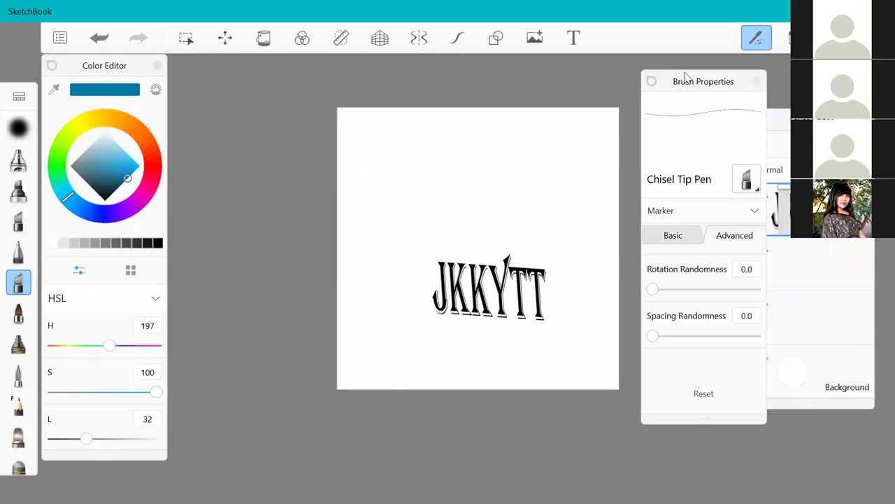
- Undo the added text in SketchBook and change the brush colour to an orange-brown with hue 29
key(ctrl+z)
scroll(520, 175, up, 3)
scroll(520, 176, down, 1)
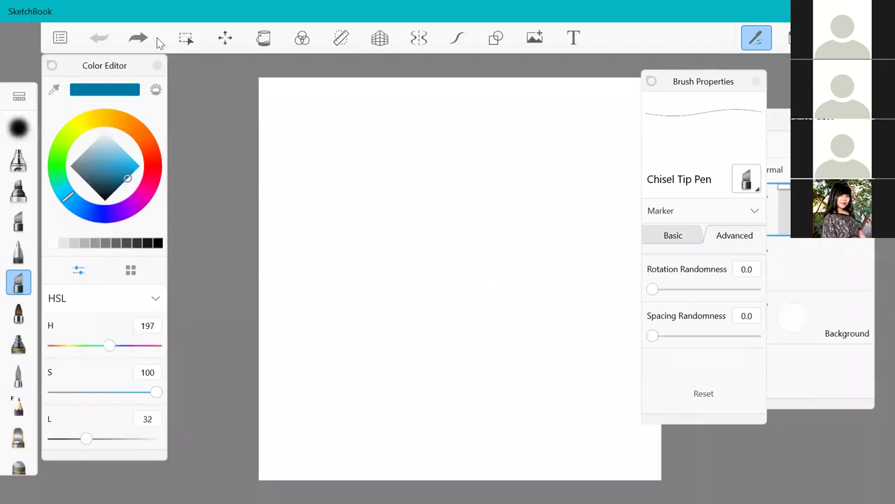
click(140, 133)
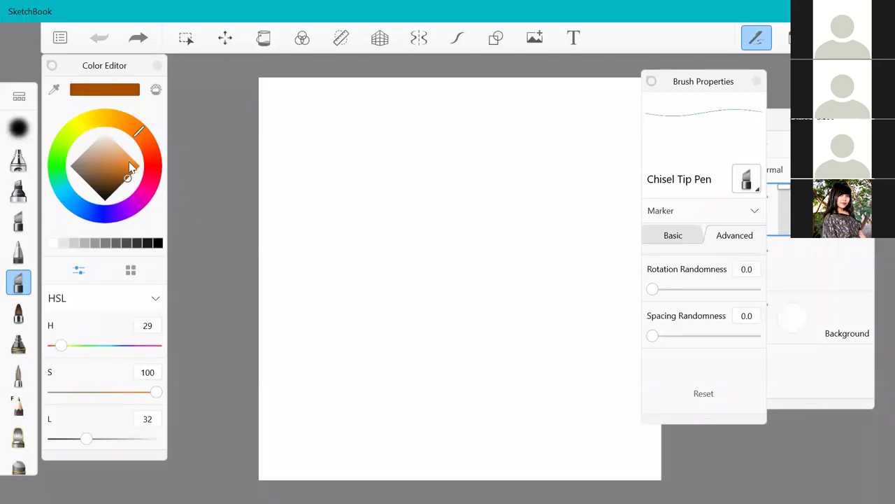
scroll(508, 204, up, 4)
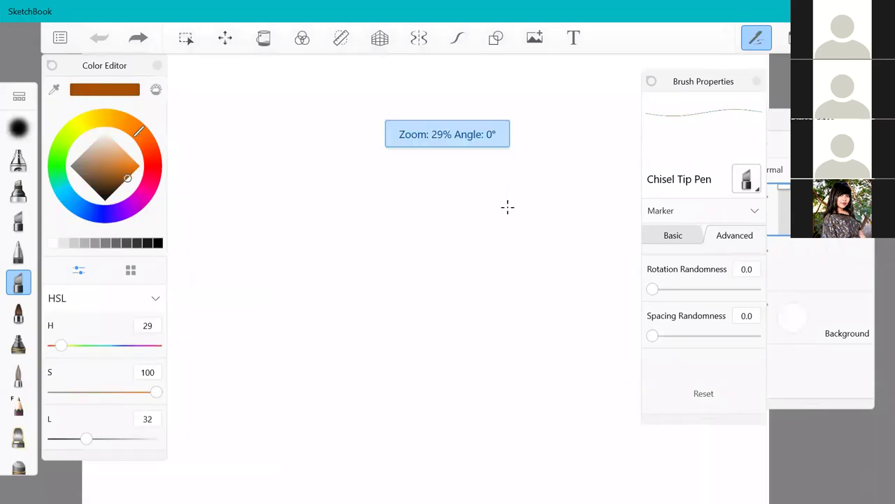
- Sketch an eyebrow outline filled with loose hatching, using the Inky brush at 38% opacity
click(18, 315)
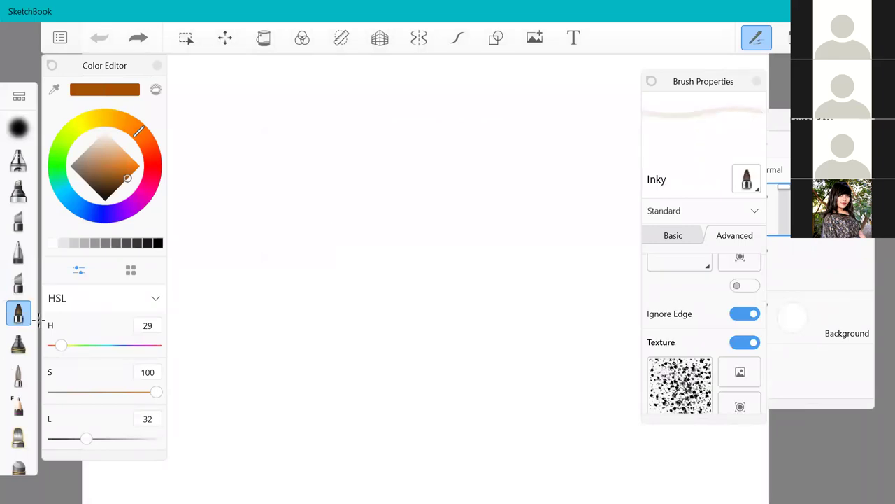
click(673, 236)
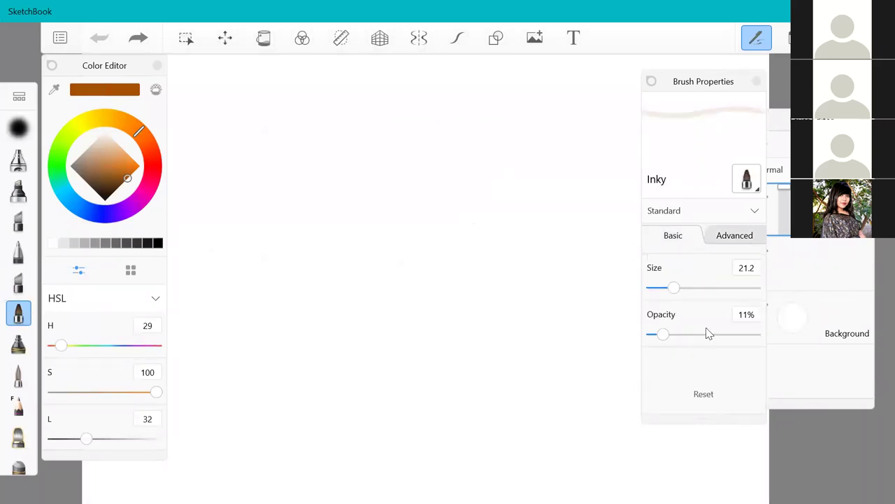
drag(669, 334, 692, 334)
scroll(459, 258, down, 3)
scroll(449, 210, up, 2)
mouse_move(335, 248)
mouse_down()
mouse_move(386, 220)
mouse_move(450, 201)
mouse_move(489, 219)
mouse_move(460, 213)
mouse_up()
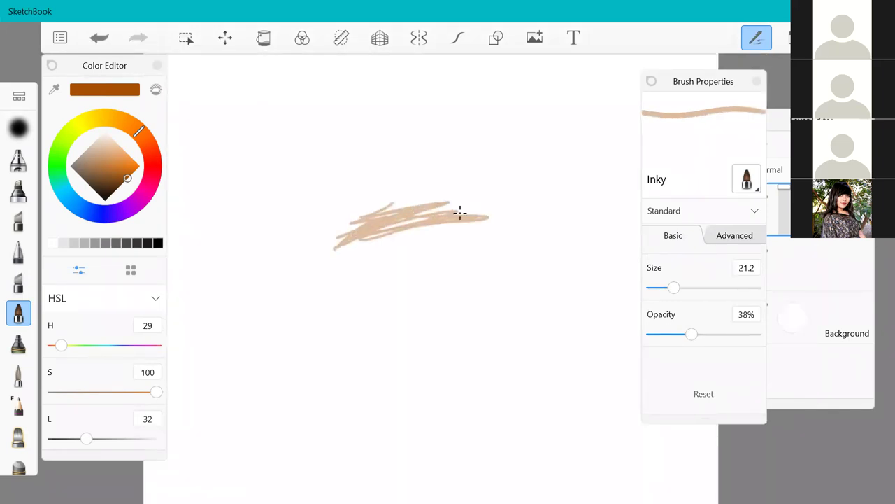
key(ctrl+z)
mouse_move(346, 244)
mouse_down()
mouse_move(403, 214)
mouse_move(502, 229)
mouse_move(333, 250)
mouse_move(389, 215)
mouse_move(445, 211)
mouse_move(507, 231)
mouse_move(454, 231)
mouse_move(516, 233)
mouse_move(469, 204)
mouse_move(534, 232)
mouse_move(490, 235)
mouse_up()
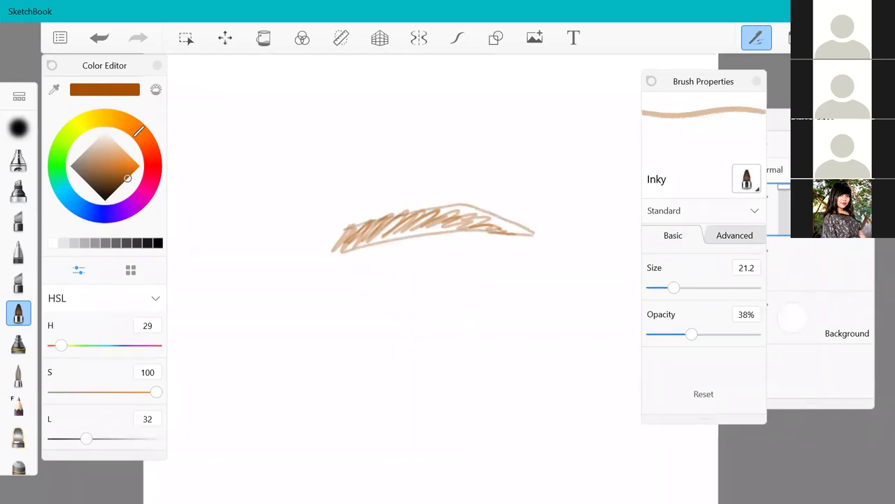
- Lower the opacity of the eyebrow sketch's layer and add a new layer above it
click(778, 209)
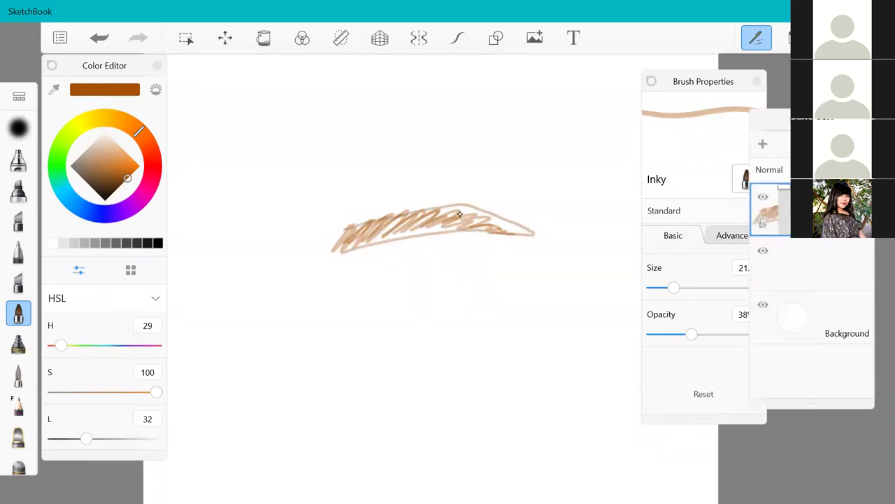
drag(785, 187, 784, 211)
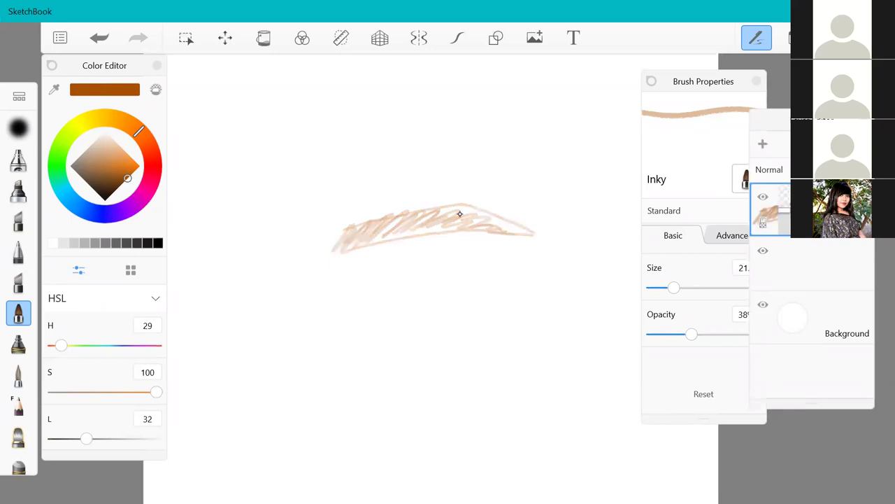
key(ctrl+l)
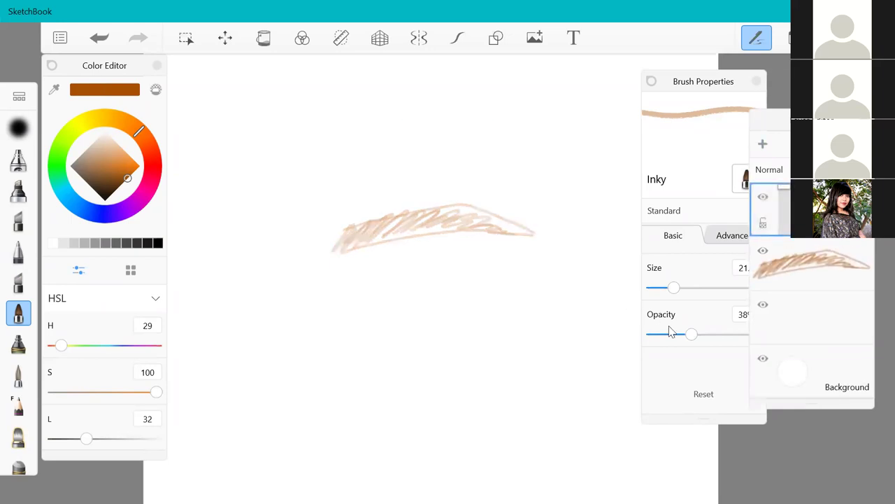
- Set the Inky brush to 54% opacity and size 8.7, and draw curved hair strokes over the eyebrow's inner half
drag(694, 335, 709, 334)
scroll(378, 136, up, 2)
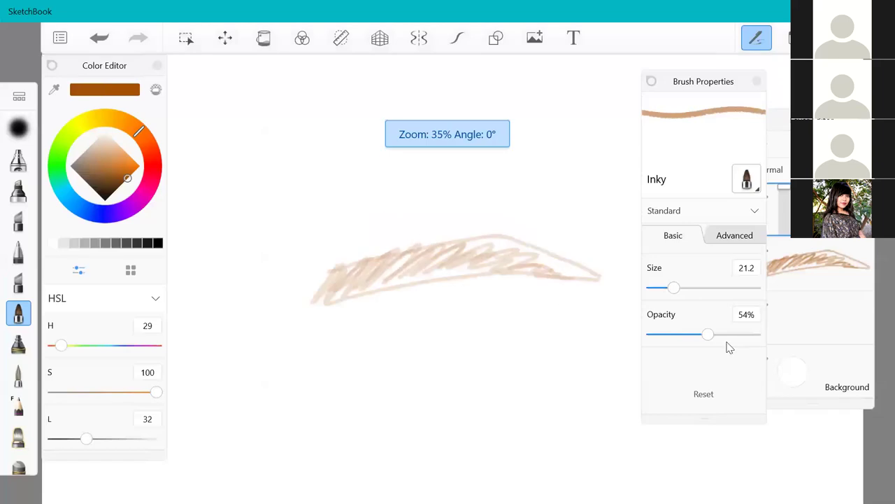
drag(673, 287, 663, 287)
scroll(367, 267, up, 3)
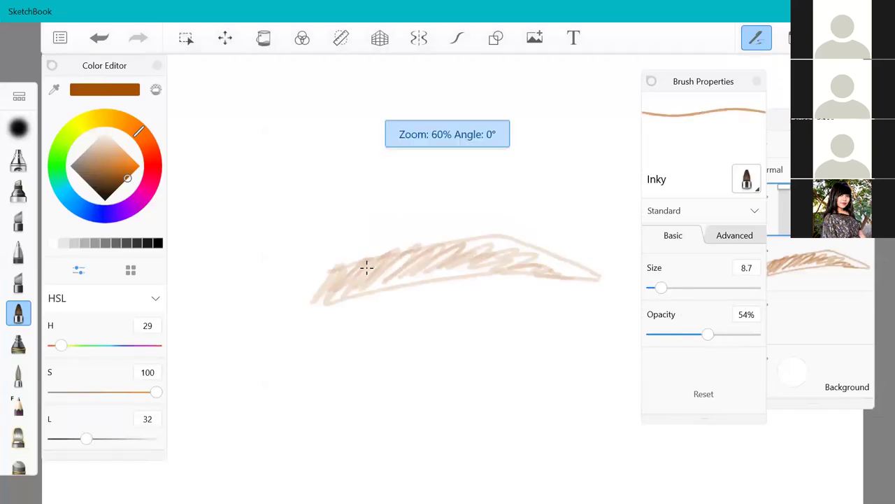
scroll(365, 267, up, 1)
drag(283, 340, 306, 258)
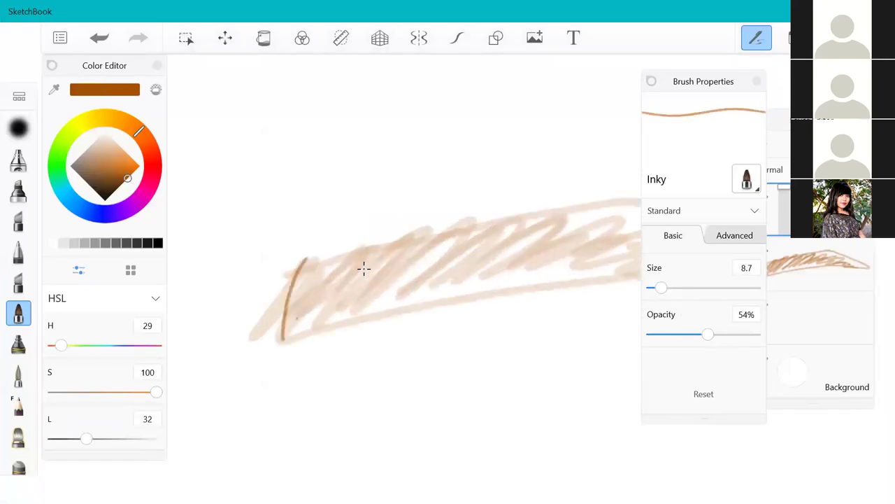
mouse_move(293, 333)
mouse_down()
mouse_move(307, 259)
mouse_move(328, 252)
mouse_move(297, 328)
mouse_move(360, 236)
mouse_up()
mouse_move(298, 328)
mouse_down()
mouse_move(385, 229)
mouse_move(422, 230)
mouse_up()
mouse_move(325, 316)
mouse_down()
mouse_move(443, 222)
mouse_move(467, 217)
mouse_up()
drag(372, 284, 484, 220)
drag(384, 300, 547, 207)
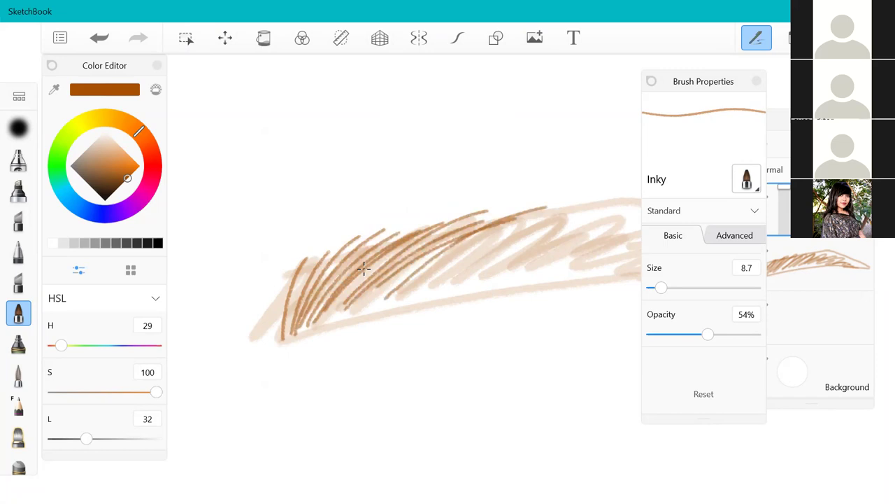
- Raise the Inky brush's opacity, reduce its size, and draw fine hair strokes along the whole eyebrow
scroll(357, 252, down, 5)
mouse_move(708, 335)
mouse_down()
mouse_move(693, 336)
mouse_move(724, 341)
mouse_up()
drag(663, 288, 655, 288)
scroll(364, 233, up, 3)
mouse_move(288, 291)
mouse_down()
mouse_move(302, 238)
mouse_move(330, 232)
mouse_up()
drag(319, 283, 390, 221)
drag(349, 270, 428, 217)
mouse_move(376, 266)
mouse_down()
mouse_move(448, 223)
mouse_move(466, 224)
mouse_up()
drag(419, 253, 494, 225)
drag(439, 256, 512, 231)
drag(469, 251, 532, 243)
drag(416, 249, 506, 229)
drag(357, 275, 441, 235)
drag(373, 258, 415, 230)
drag(309, 278, 327, 249)
drag(293, 290, 305, 237)
mouse_move(294, 290)
mouse_down()
mouse_move(314, 228)
mouse_move(313, 237)
mouse_up()
mouse_move(306, 287)
mouse_down()
mouse_move(319, 229)
mouse_move(371, 232)
mouse_up()
drag(337, 270, 449, 220)
drag(382, 267, 501, 216)
drag(424, 259, 509, 224)
mouse_move(457, 256)
mouse_down()
mouse_move(547, 228)
mouse_move(566, 237)
mouse_up()
drag(515, 248, 588, 245)
drag(492, 268, 612, 254)
drag(349, 274, 493, 257)
drag(310, 295, 392, 269)
drag(346, 283, 431, 266)
- Shade the eyebrow's arch and tail lightly in black with the Dusty Airbrush, at size 19.8 and then at 71.3
click(19, 375)
click(18, 344)
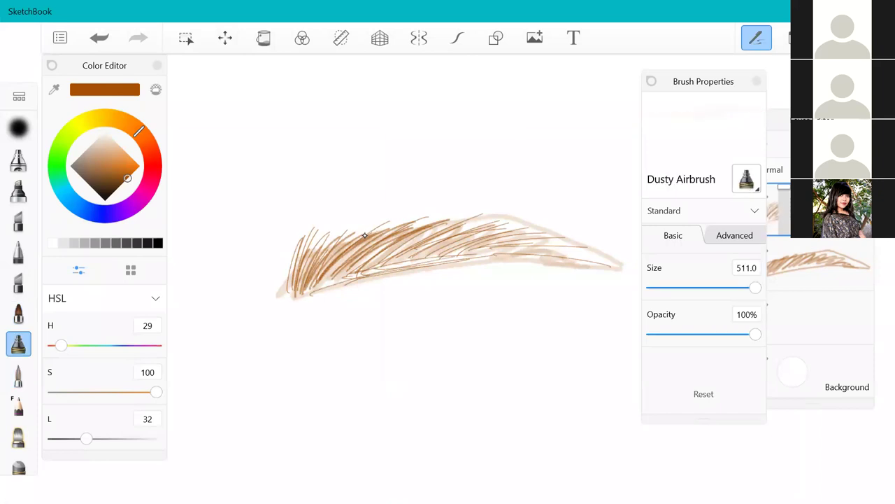
drag(756, 287, 672, 288)
click(158, 242)
drag(533, 245, 584, 254)
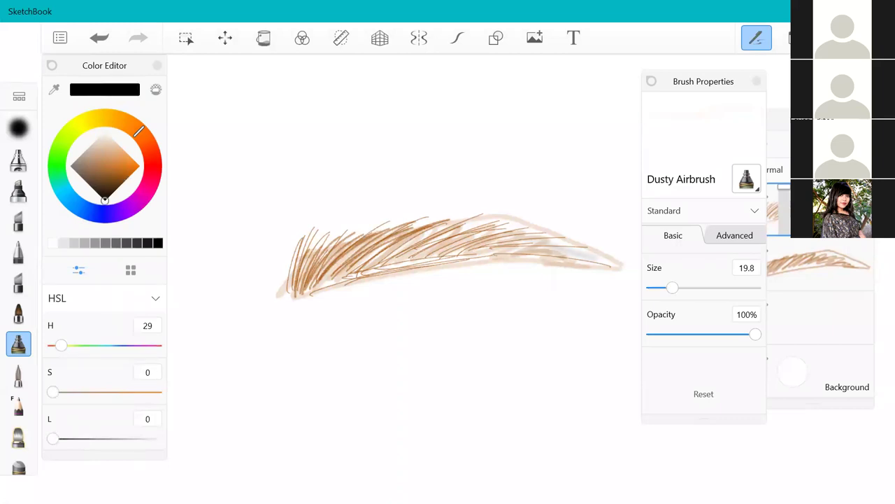
drag(672, 287, 713, 288)
mouse_move(496, 247)
mouse_down()
mouse_move(520, 228)
mouse_move(428, 246)
mouse_up()
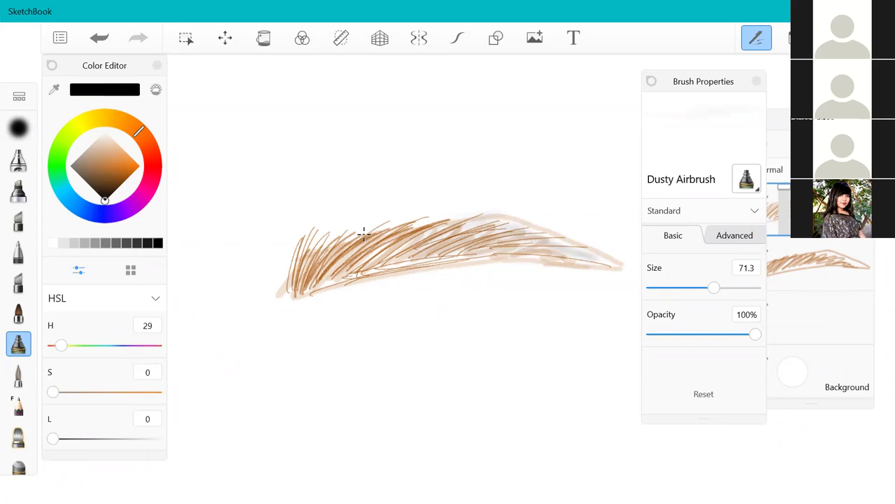
- Reduce the Dusty Airbrush's size to 11.8, and enlarge it again to about 46
scroll(405, 264, down, 5)
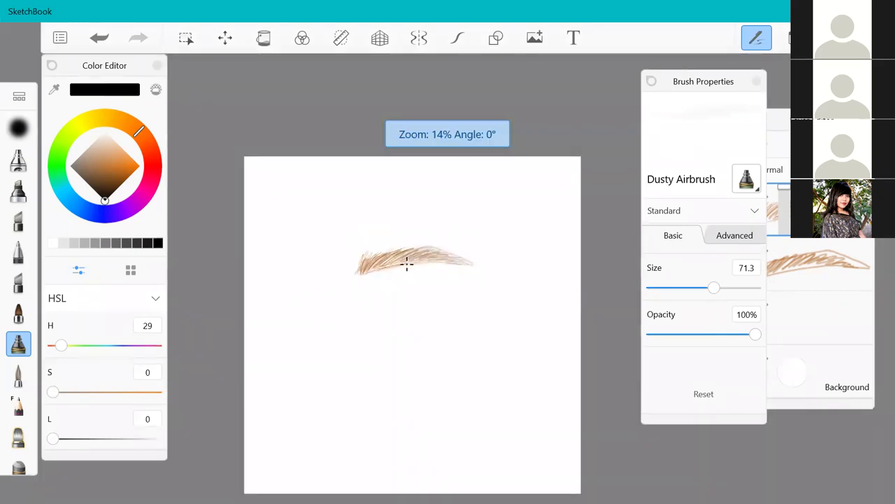
scroll(407, 265, up, 4)
key([)
key([)
key([)
key([)
key([)
key([)
key([)
key([)
key([)
key([)
key([)
key([)
key([)
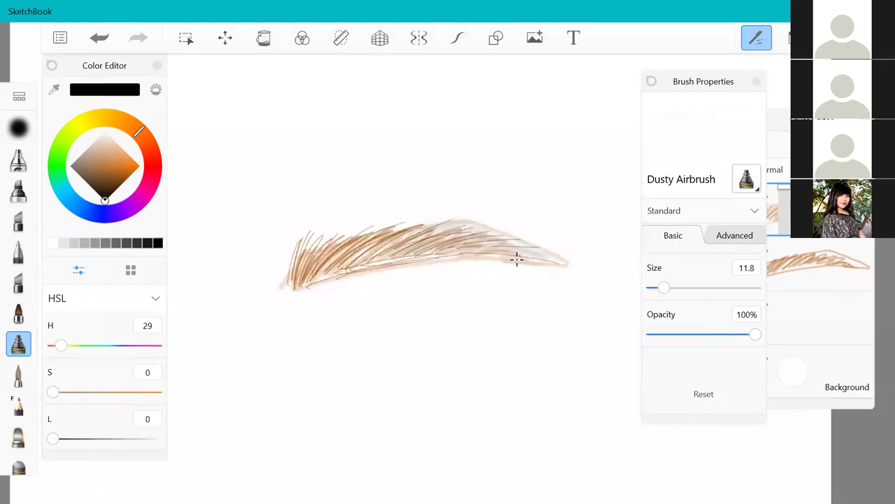
scroll(356, 209, up, 3)
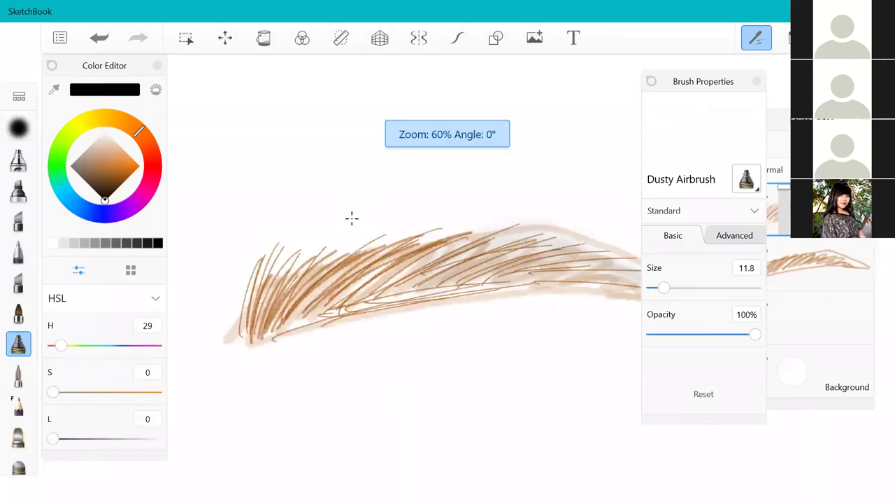
key([)
key(])
key(])
key(])
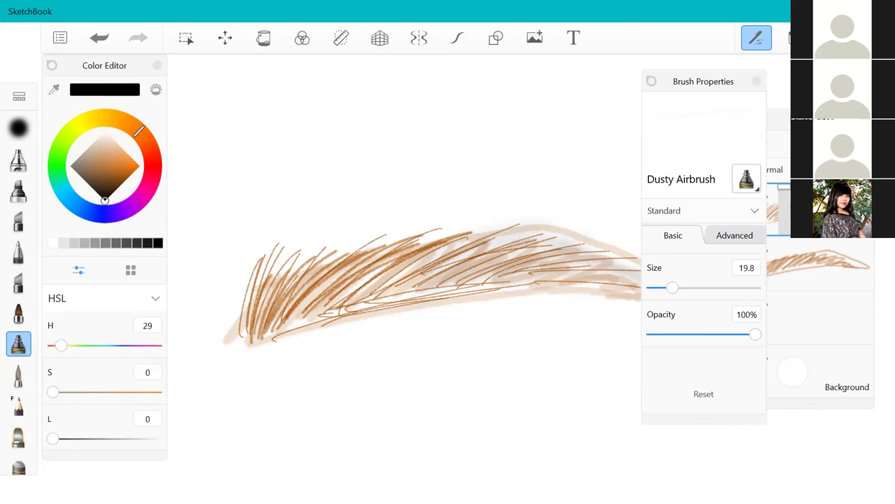
key(bracketright)
key(bracketright)
key(bracketright)
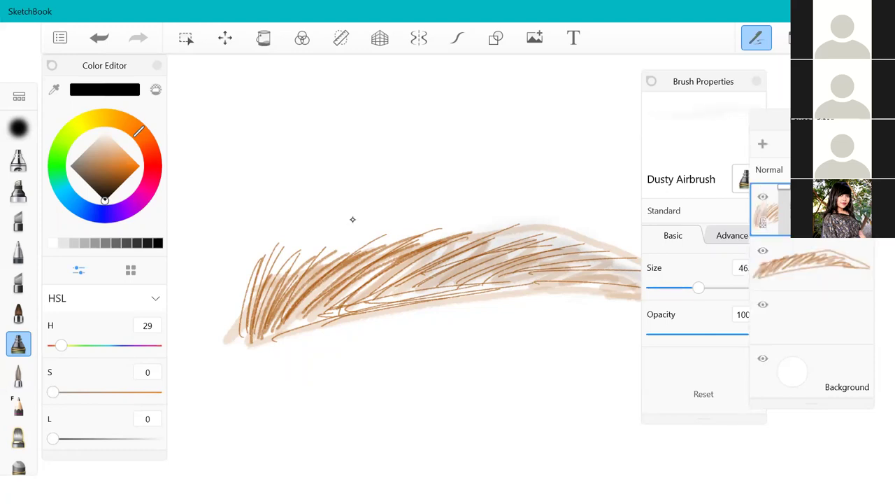
- Draw three thin black hair strokes over the eyebrow's inner half with the Inky brush
click(19, 313)
mouse_move(282, 324)
mouse_down()
mouse_move(335, 241)
mouse_move(338, 258)
mouse_up()
drag(322, 319, 419, 226)
drag(346, 304, 437, 233)
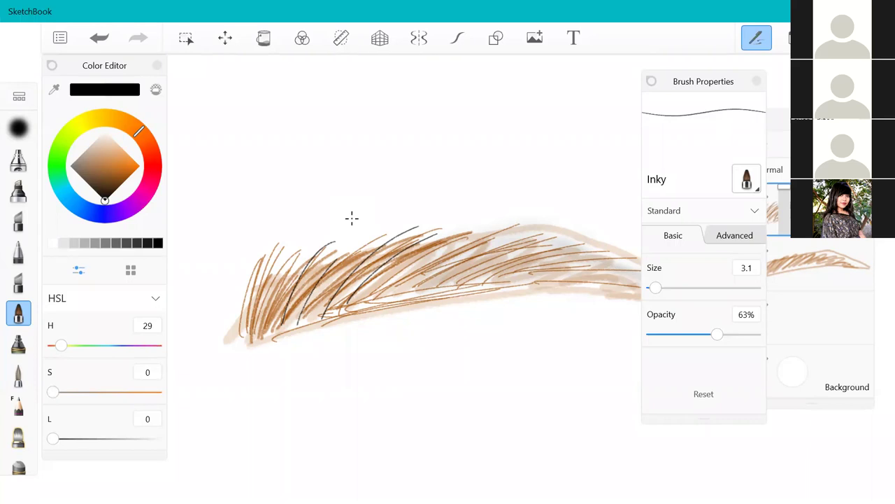
- Create a new blank sketch, discarding the unsaved changes to the eyebrow sketch
click(72, 45)
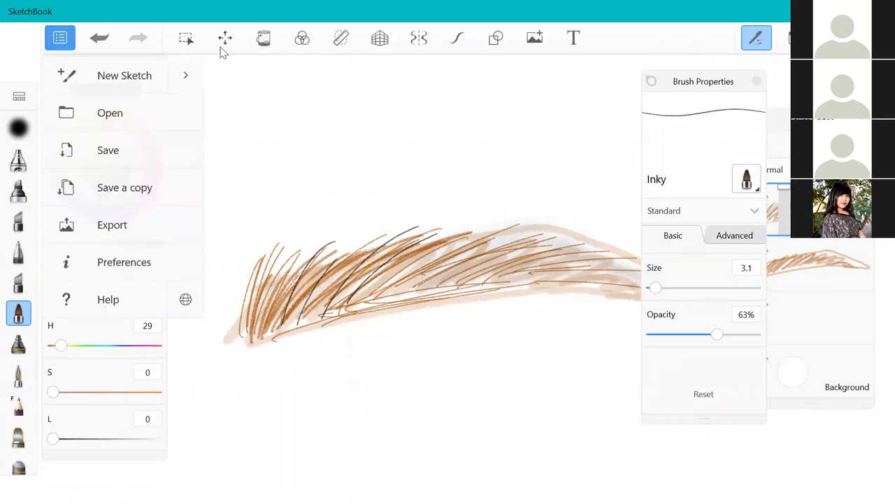
click(186, 75)
click(312, 386)
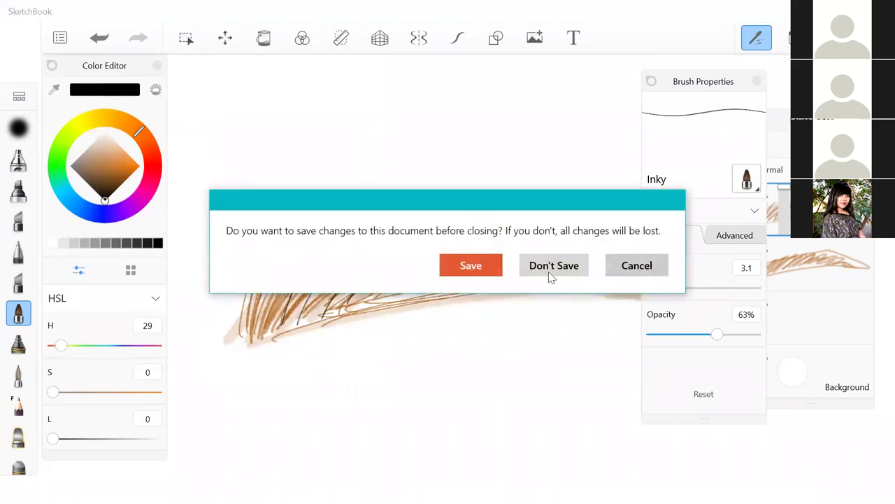
click(550, 273)
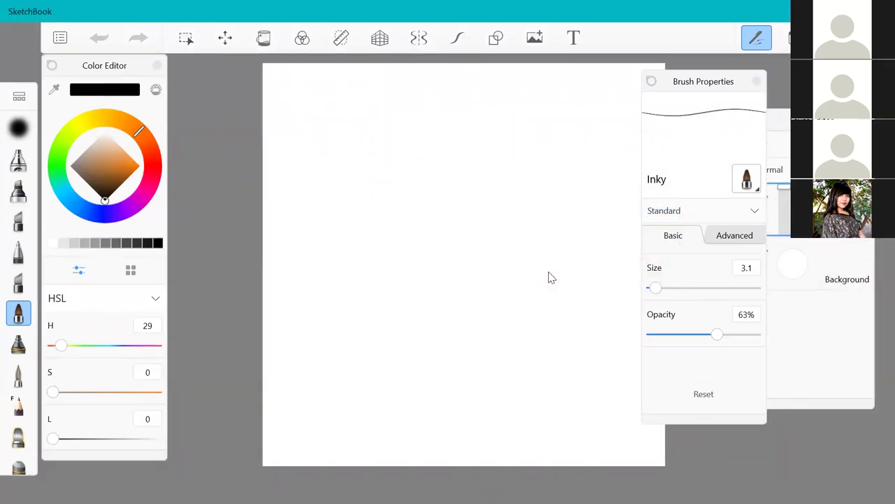
- Draw four crossing straight lines on the blank canvas with the Line shape tool, one in black and three in orange
click(494, 46)
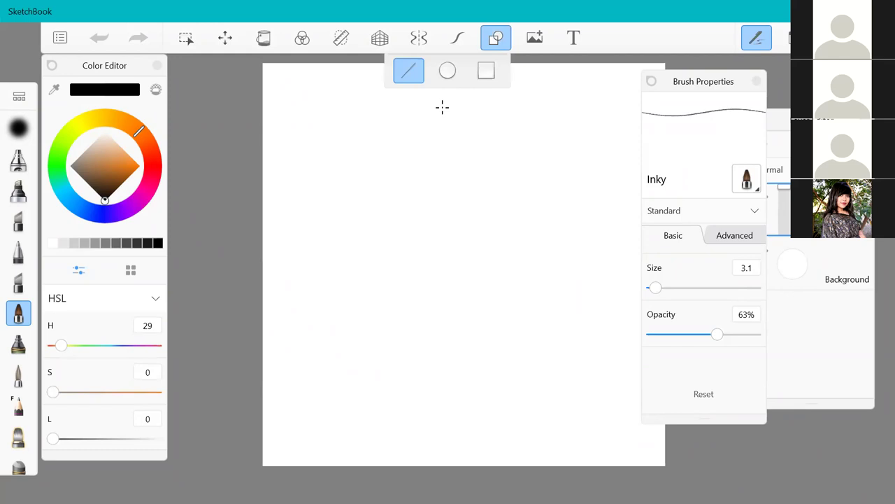
click(302, 38)
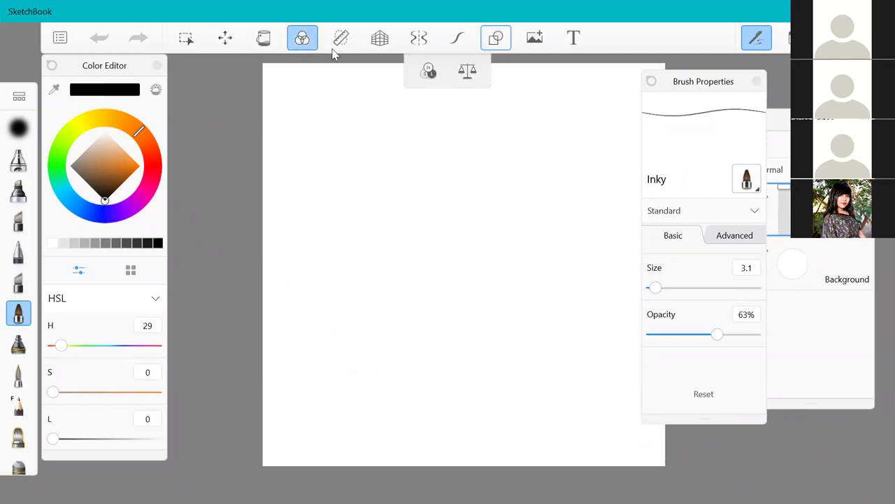
click(491, 43)
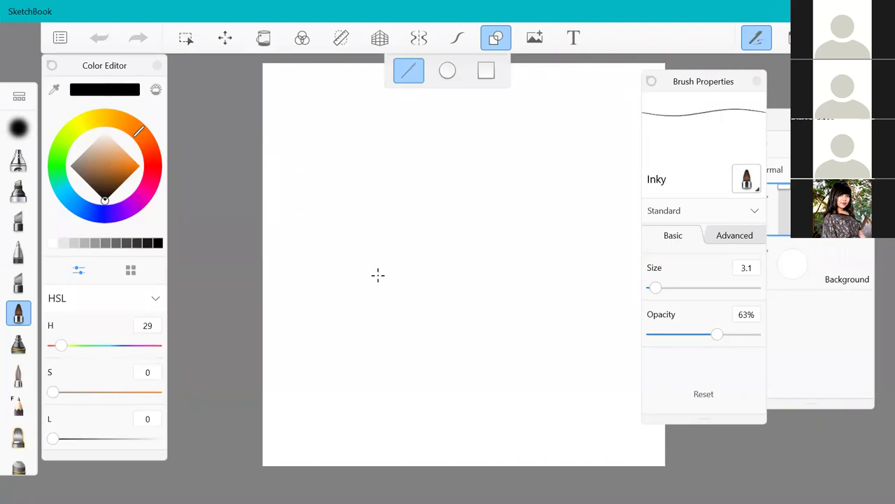
drag(373, 158, 421, 268)
drag(127, 176, 133, 165)
drag(407, 156, 343, 265)
drag(443, 186, 365, 295)
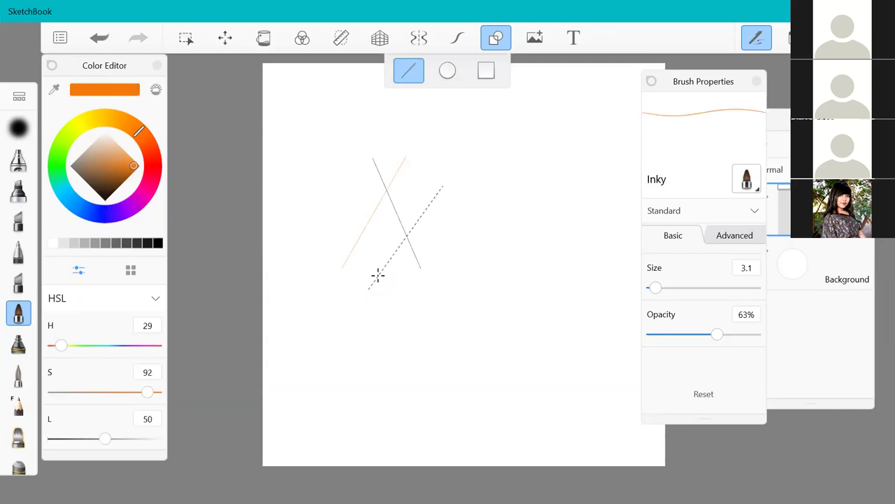
drag(340, 189, 435, 303)
scroll(399, 187, up, 2)
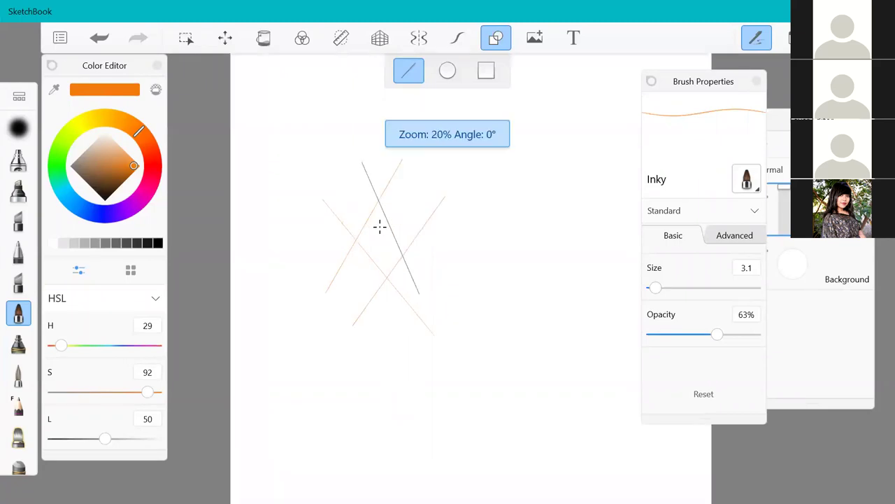
scroll(380, 226, up, 2)
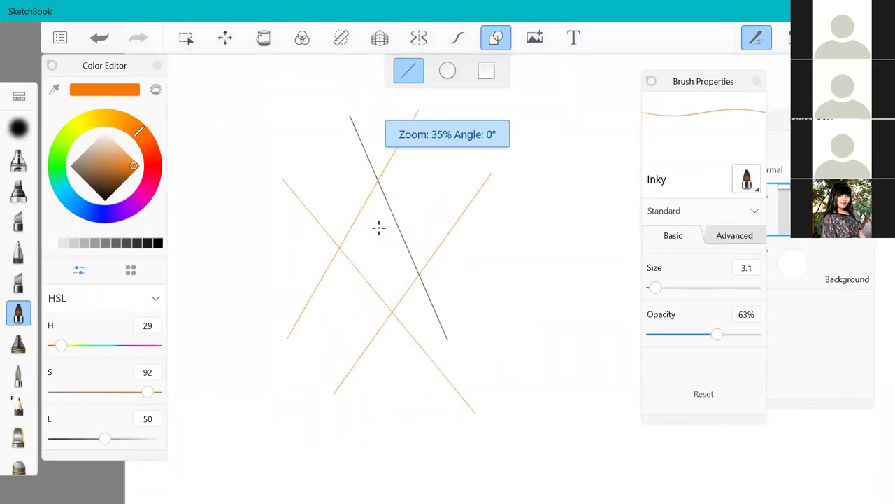
- Undo all four straight lines on the canvas
click(108, 35)
click(108, 35)
click(109, 35)
click(108, 35)
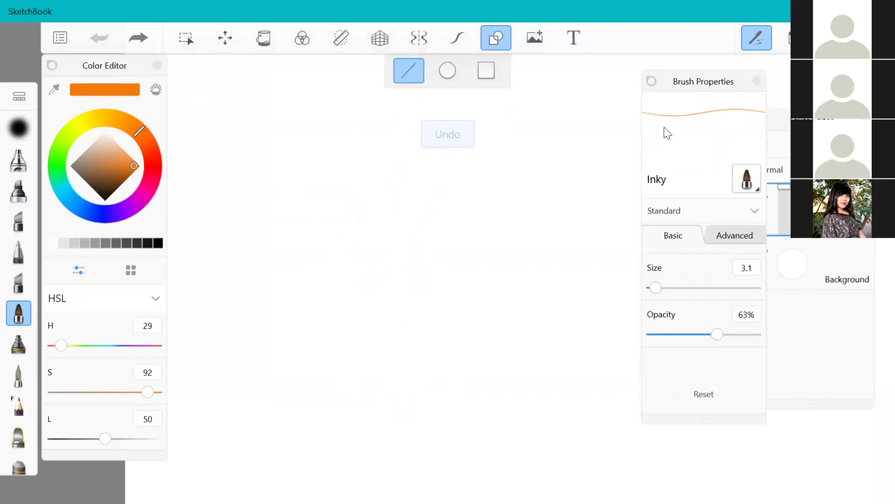
scroll(535, 272, down, 2)
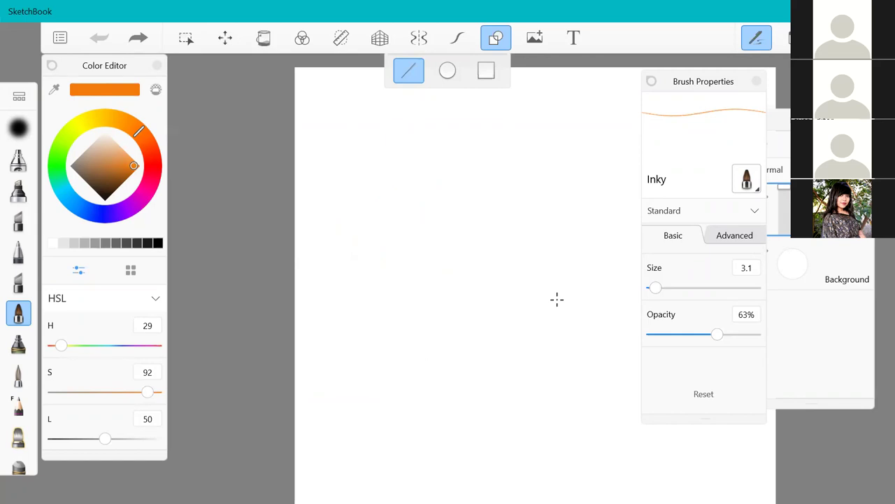
- Switch to PowerPoint to present the Q and A slide, end the slide show, and return to SketchBook
key(super)
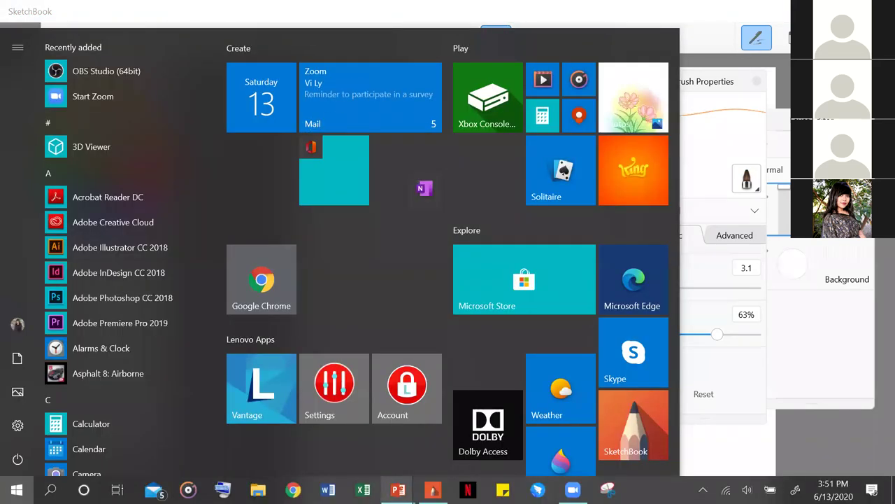
mouse_move(398, 489)
click(458, 449)
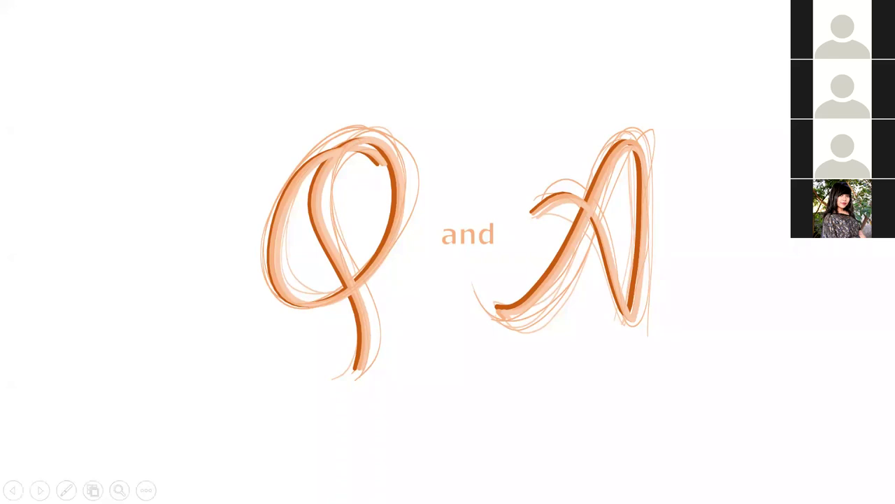
key(Escape)
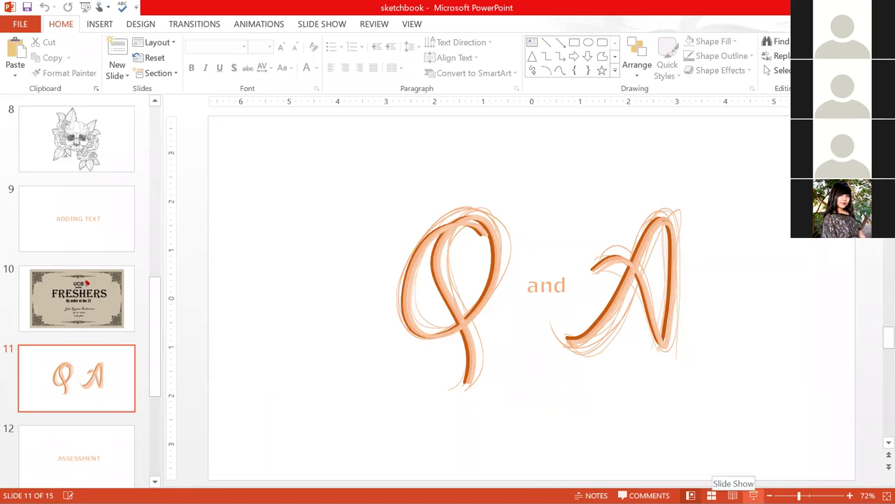
key(alt+Tab)
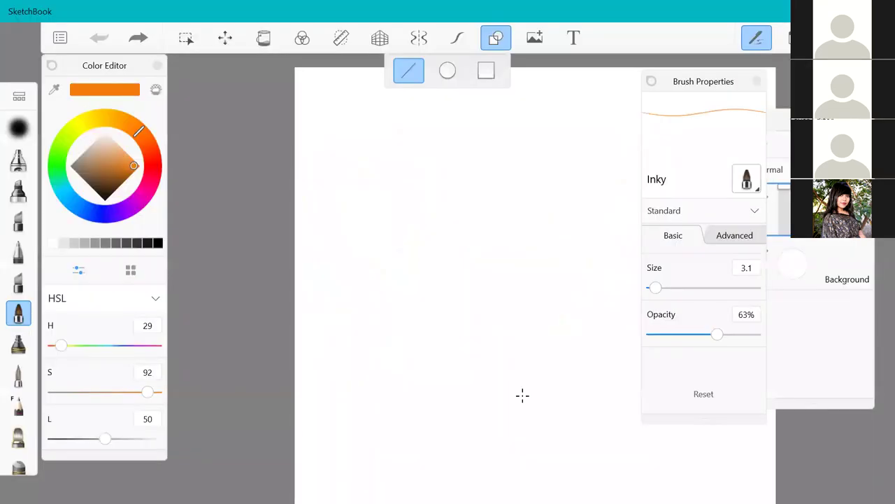
- Turn on radial symmetry with 8 sectors and lock the symmetry guides
scroll(523, 395, down, 3)
scroll(738, 462, up, 5)
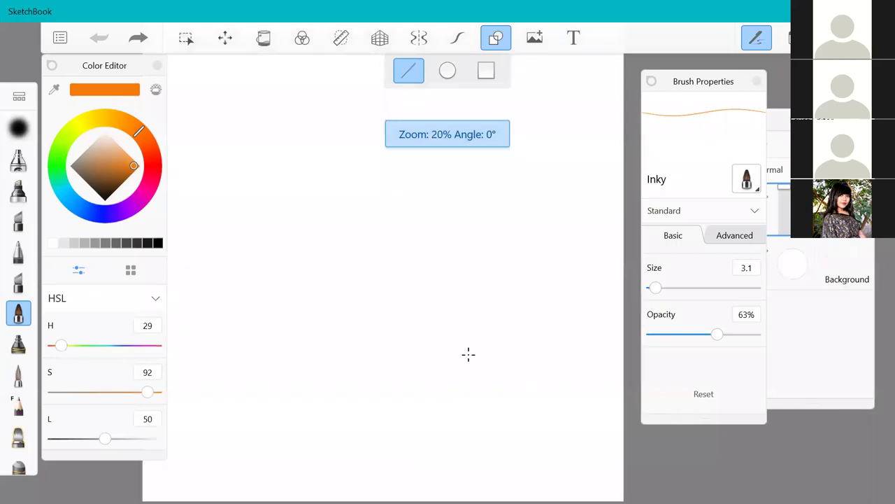
scroll(467, 354, down, 4)
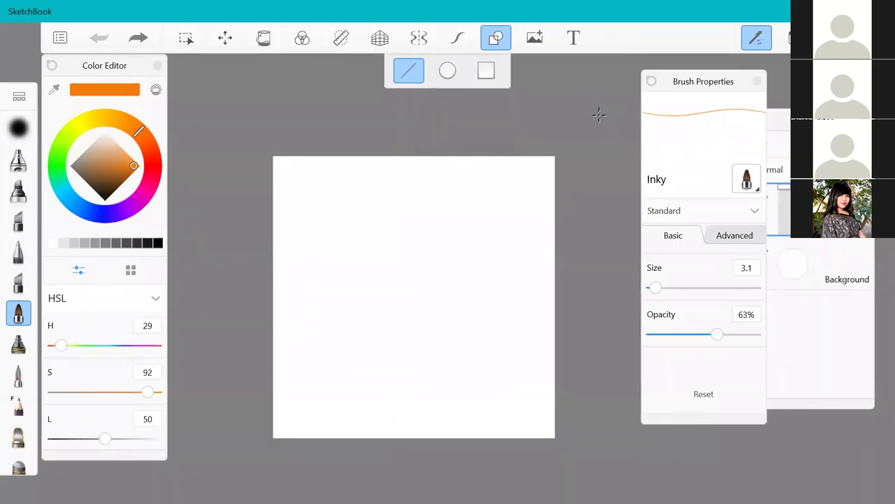
click(418, 38)
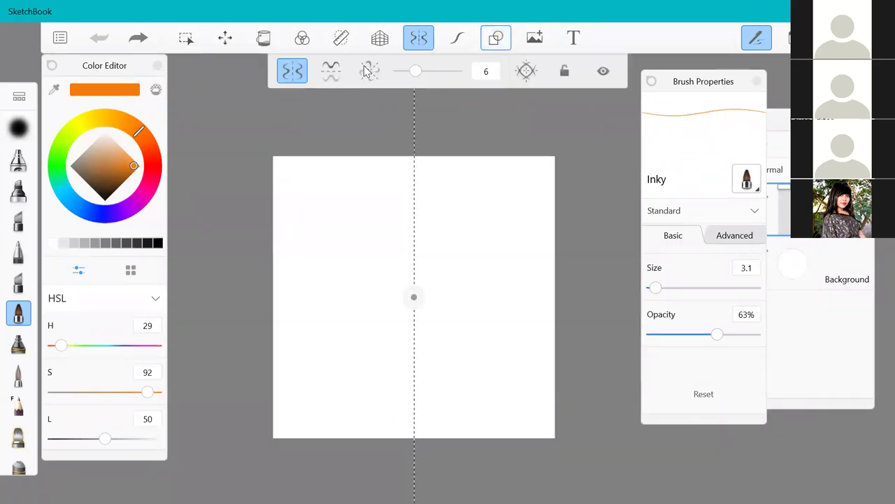
click(369, 70)
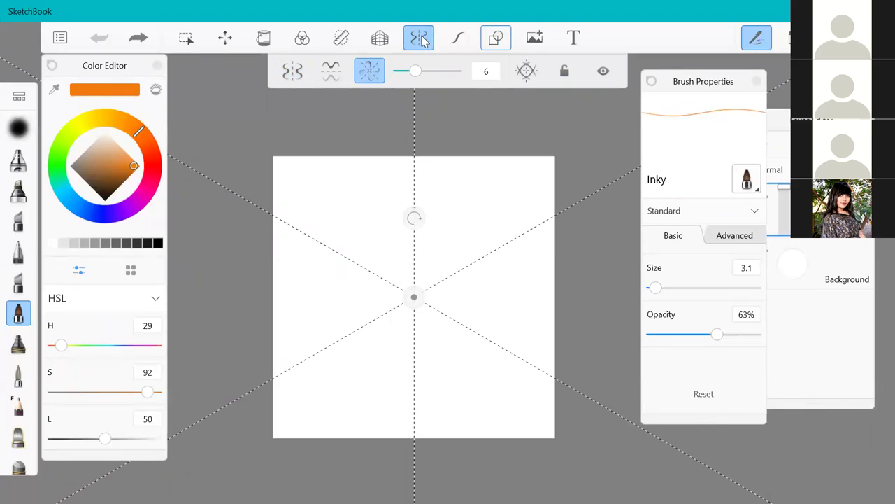
scroll(413, 254, up, 5)
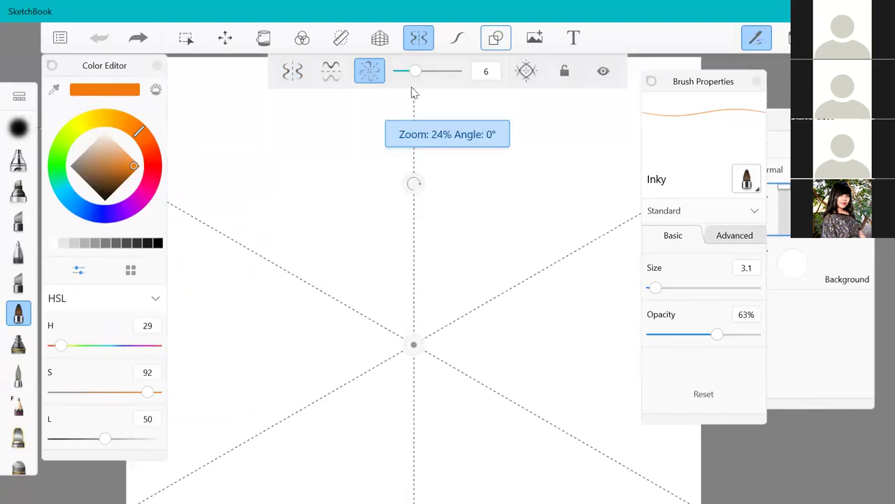
drag(415, 74, 421, 73)
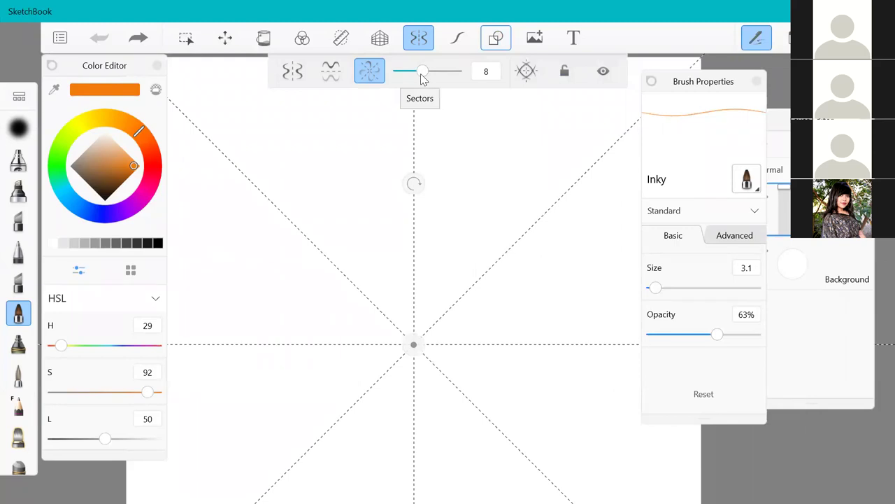
click(566, 70)
scroll(440, 357, down, 2)
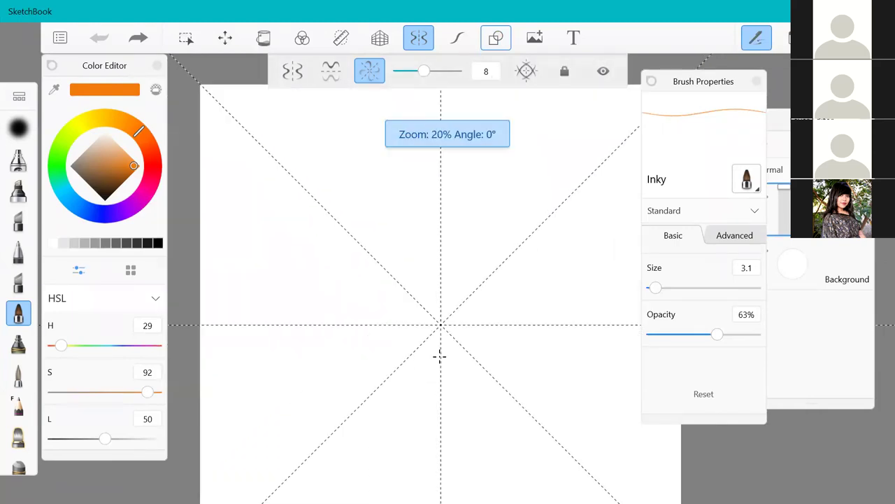
scroll(440, 357, up, 1)
- Set the Inky brush to black with 100% opacity and a size of 5.9
click(157, 243)
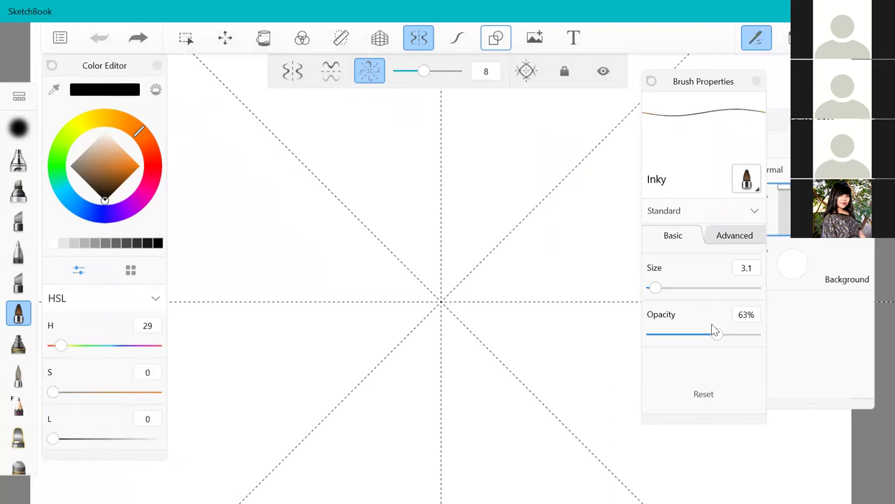
drag(721, 339, 778, 330)
scroll(354, 212, up, 3)
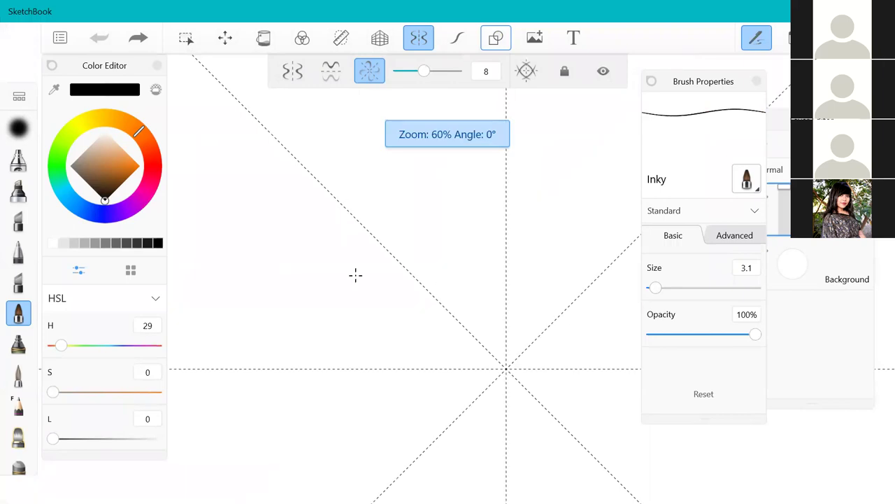
scroll(566, 350, down, 4)
scroll(567, 340, up, 3)
scroll(404, 275, down, 2)
scroll(443, 230, up, 2)
drag(656, 289, 659, 289)
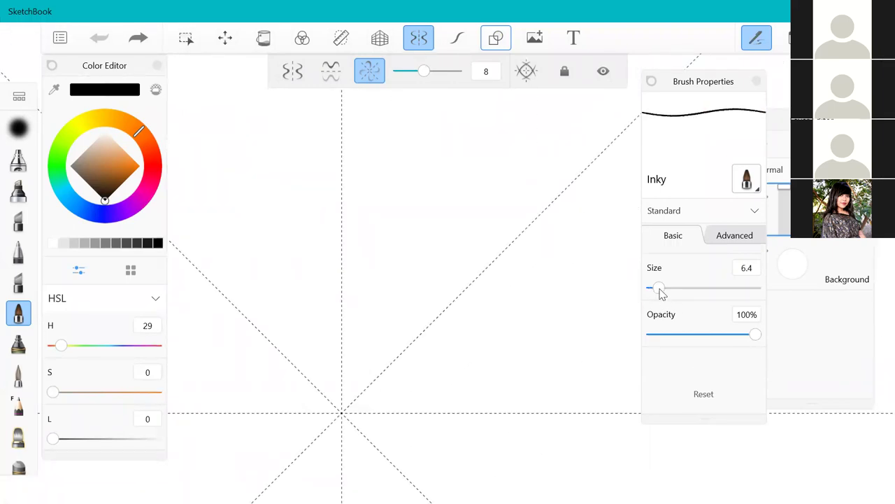
scroll(413, 302, up, 1)
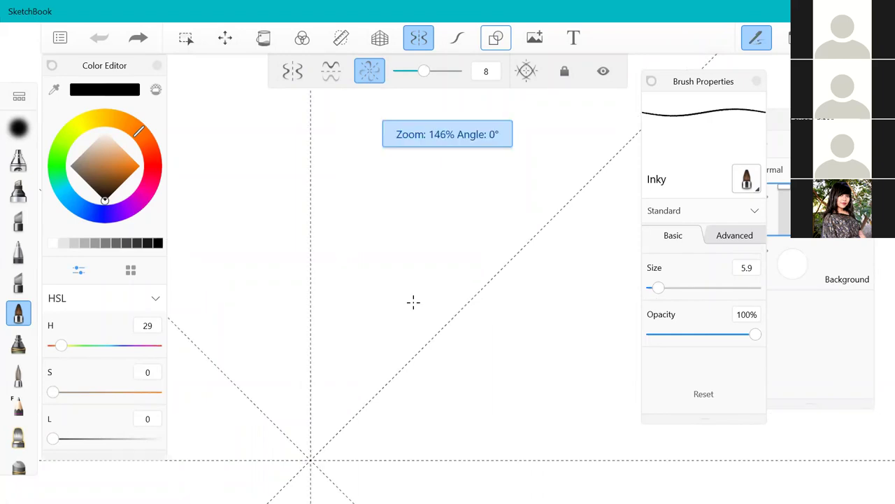
- Undo the test stroke, turn off the Line shape tool, and draw a short freehand black zigzag repeated radially around the symmetry center
drag(317, 352, 350, 341)
key(ctrl+z)
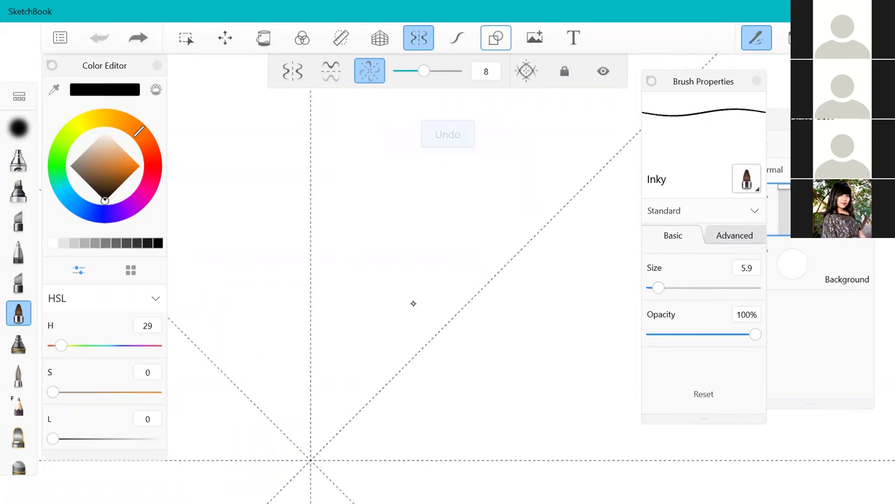
key(l)
key(l)
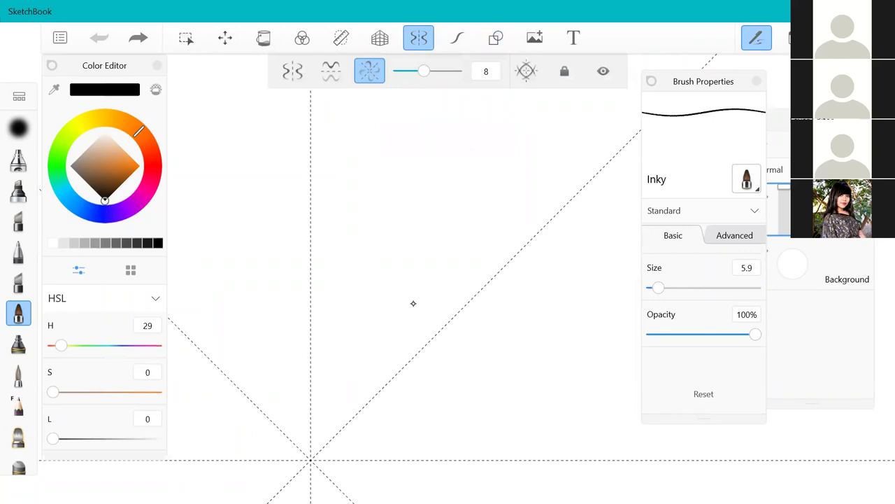
drag(344, 341, 383, 313)
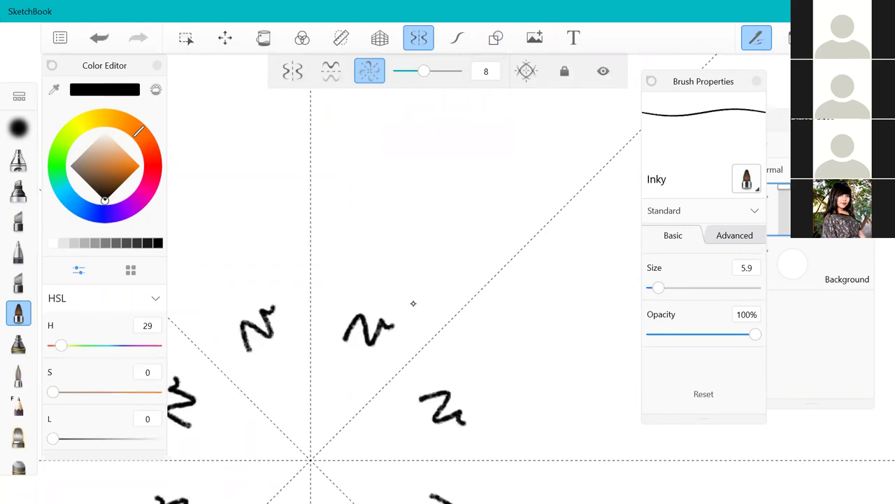
- Undo the zigzag stroke and draw a notched, pointed petal outline in black from the symmetry center, repeated across all eight sectors
key(ctrl+z)
scroll(378, 210, down, 4)
scroll(392, 300, up, 8)
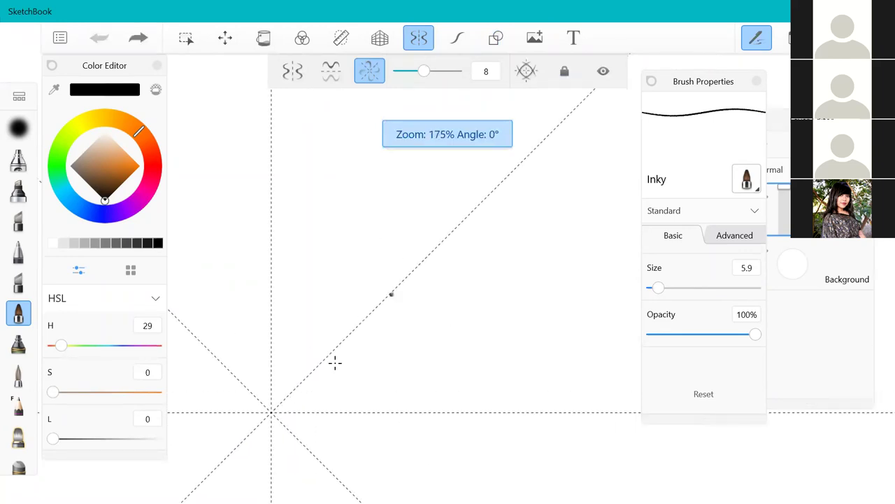
scroll(330, 394, down, 1)
scroll(277, 407, up, 4)
scroll(248, 455, up, 1)
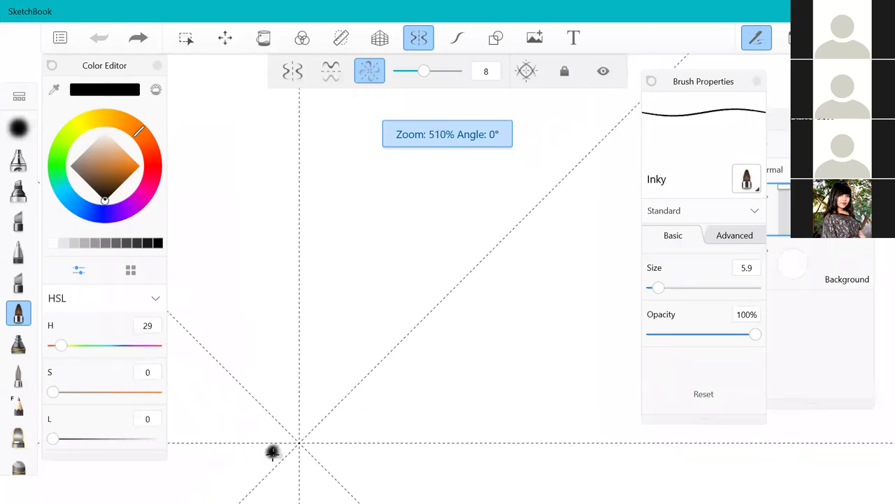
mouse_move(306, 423)
mouse_down()
mouse_move(327, 301)
mouse_move(355, 261)
mouse_move(379, 249)
mouse_move(390, 259)
mouse_move(417, 228)
mouse_move(446, 218)
mouse_move(535, 205)
mouse_move(520, 272)
mouse_move(495, 301)
mouse_move(505, 365)
mouse_up()
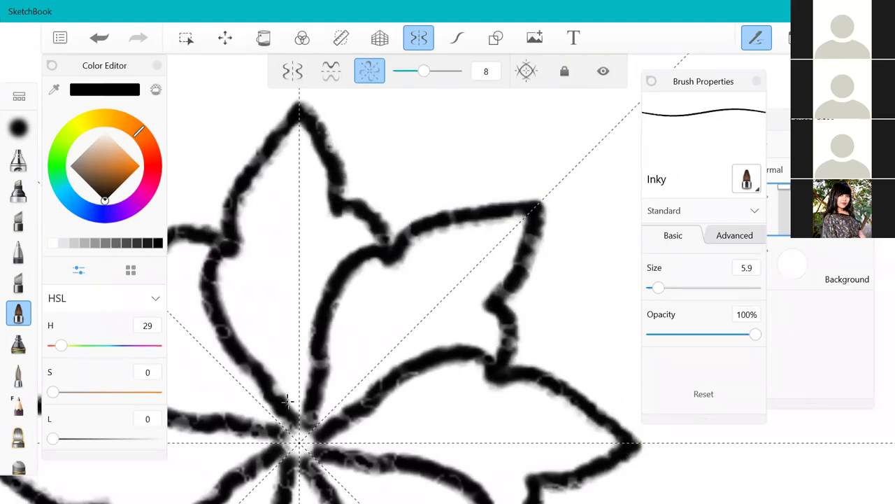
- Examine the whole eight-petal flower and its size on the canvas
scroll(291, 400, down, 5)
scroll(298, 397, down, 5)
scroll(238, 431, up, 3)
scroll(261, 418, down, 1)
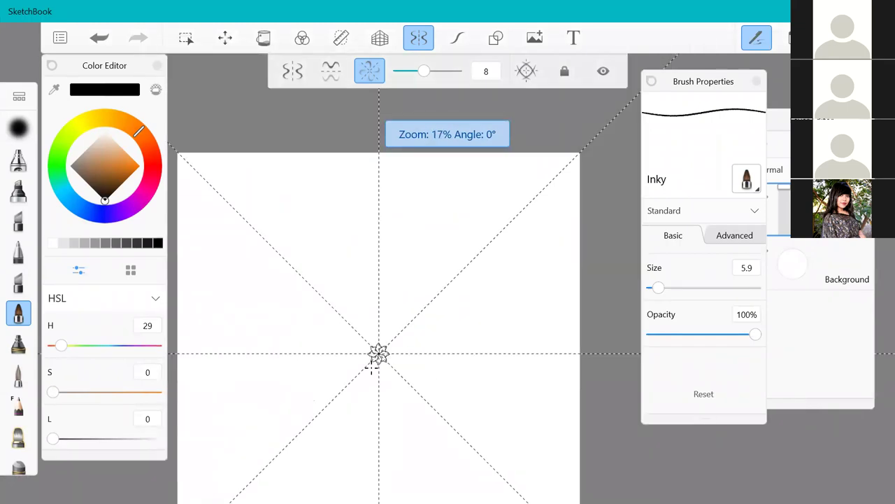
scroll(376, 390, up, 1)
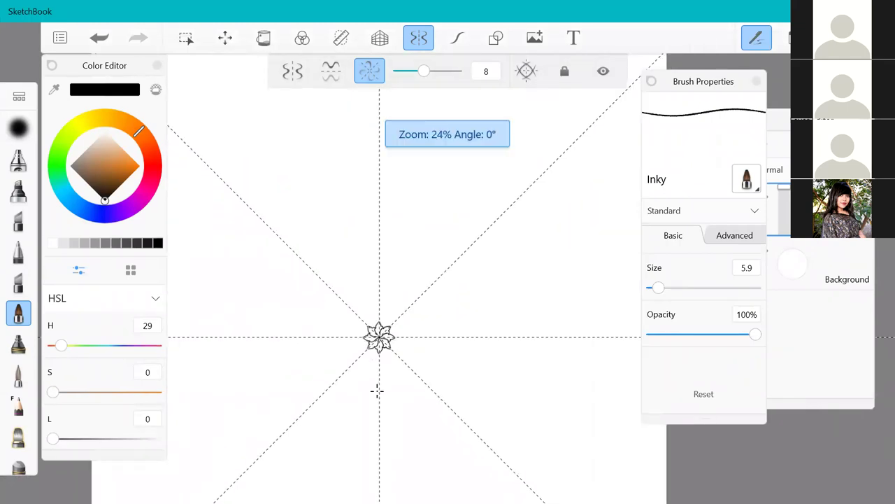
scroll(377, 391, up, 2)
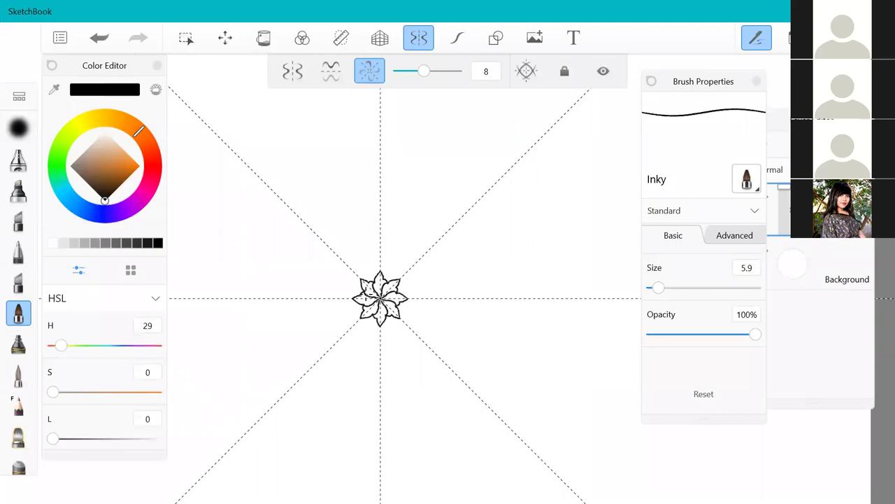
scroll(372, 290, up, 4)
scroll(390, 273, up, 1)
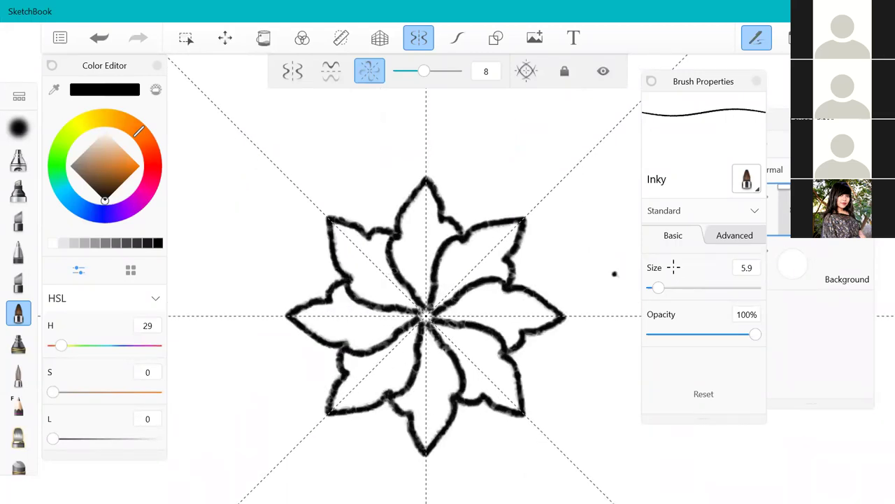
- Draw a heart-shaped lobe between neighboring petal tips and surround it with a second outline ending in a tall pointed tip
scroll(457, 195, up, 3)
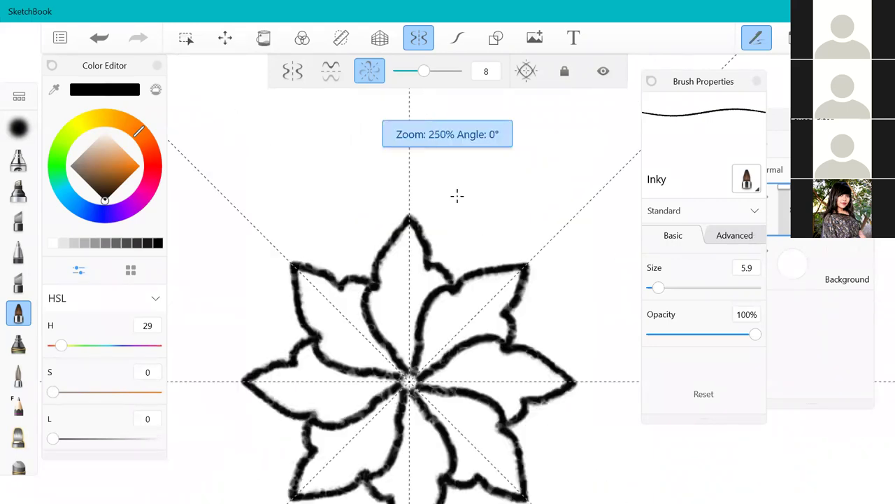
mouse_move(397, 230)
mouse_down()
mouse_move(409, 209)
mouse_move(459, 206)
mouse_move(525, 133)
mouse_move(524, 223)
mouse_move(564, 232)
mouse_move(559, 290)
mouse_move(543, 289)
mouse_up()
scroll(408, 168, down, 5)
scroll(330, 110, up, 3)
scroll(545, 469, up, 1)
mouse_move(507, 280)
mouse_down()
mouse_move(557, 263)
mouse_move(581, 231)
mouse_move(580, 273)
mouse_move(621, 317)
mouse_up()
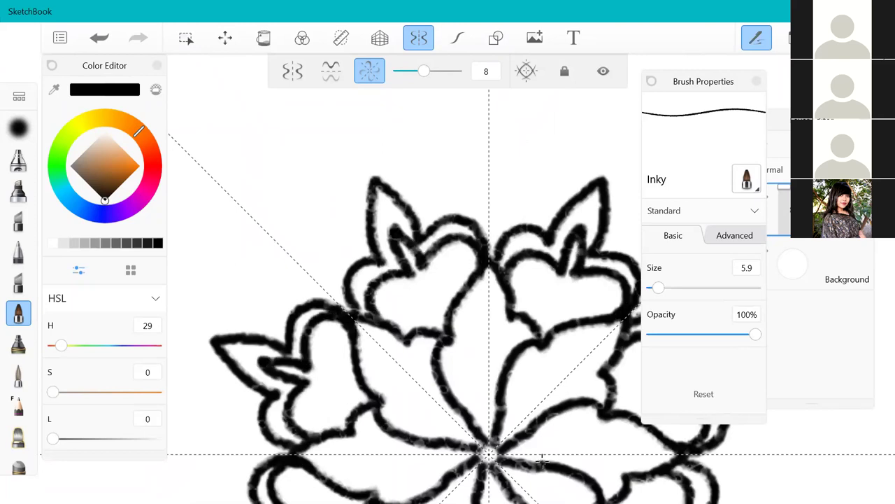
scroll(570, 238, up, 3)
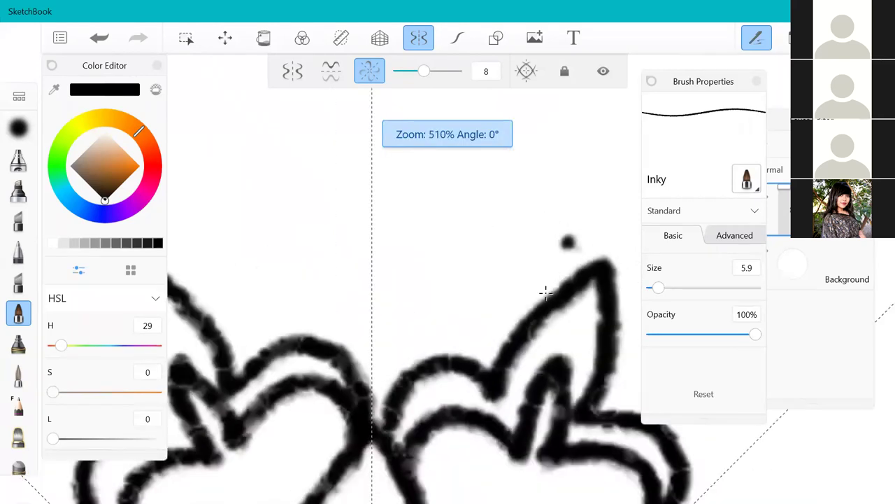
scroll(550, 292, down, 9)
scroll(603, 350, up, 2)
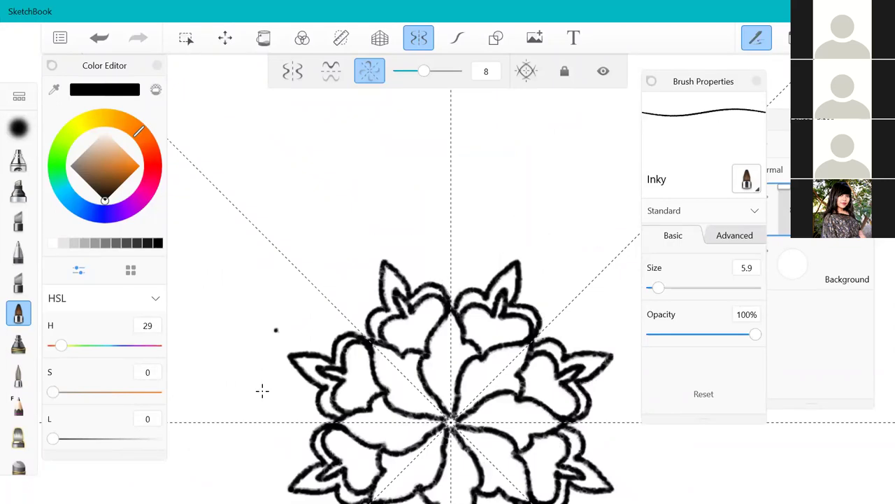
scroll(561, 296, up, 1)
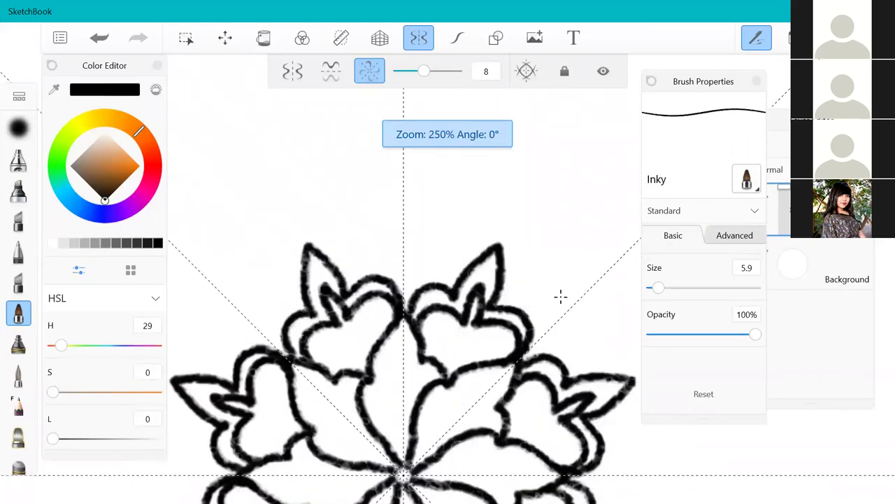
mouse_move(435, 280)
mouse_down()
mouse_move(494, 192)
mouse_move(528, 172)
mouse_move(541, 230)
mouse_move(509, 302)
mouse_up()
key(ctrl+z)
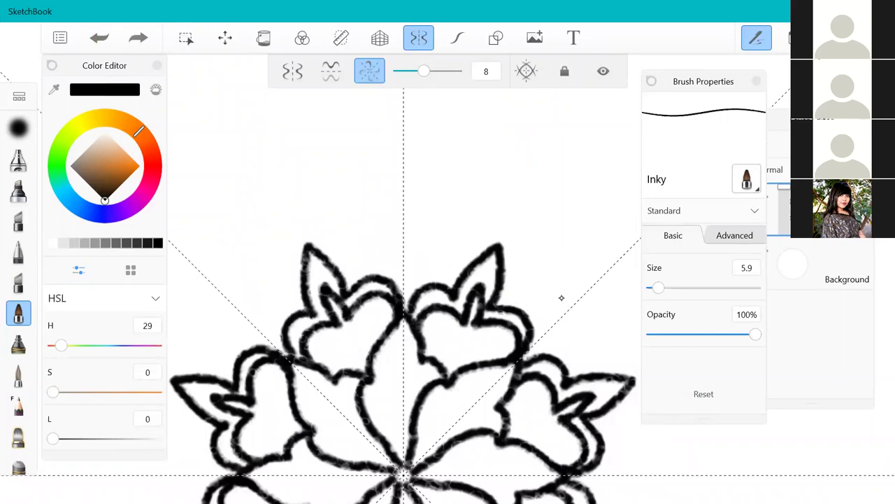
- Turn on stroke smoothing and draw two nested pointed leaf outlines around each heart shape's tip
key(s)
mouse_move(441, 280)
mouse_down()
mouse_move(477, 210)
mouse_move(539, 175)
mouse_up()
mouse_move(534, 309)
mouse_down()
mouse_move(547, 249)
mouse_move(537, 174)
mouse_up()
mouse_move(427, 285)
mouse_down()
mouse_move(423, 262)
mouse_move(558, 139)
mouse_move(568, 231)
mouse_move(561, 296)
mouse_up()
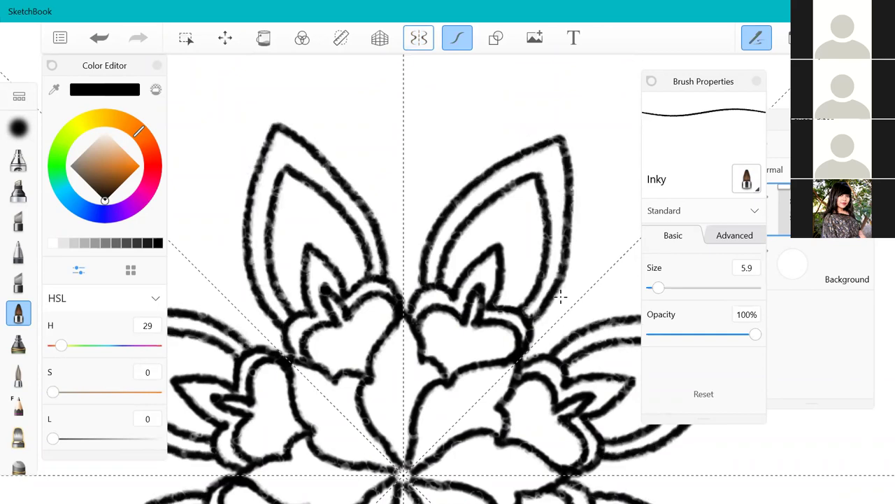
- Draw nested rounded petal outlines around the pointed leaf shapes, repeated around the whole flower
scroll(558, 297, down, 5)
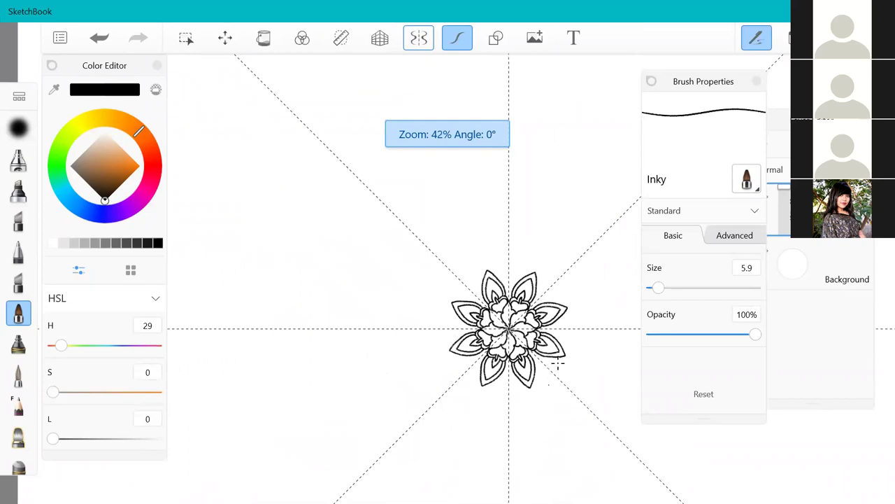
scroll(541, 315, up, 3)
scroll(540, 314, up, 4)
mouse_move(499, 312)
mouse_down()
mouse_move(555, 325)
mouse_move(617, 428)
mouse_move(477, 391)
mouse_up()
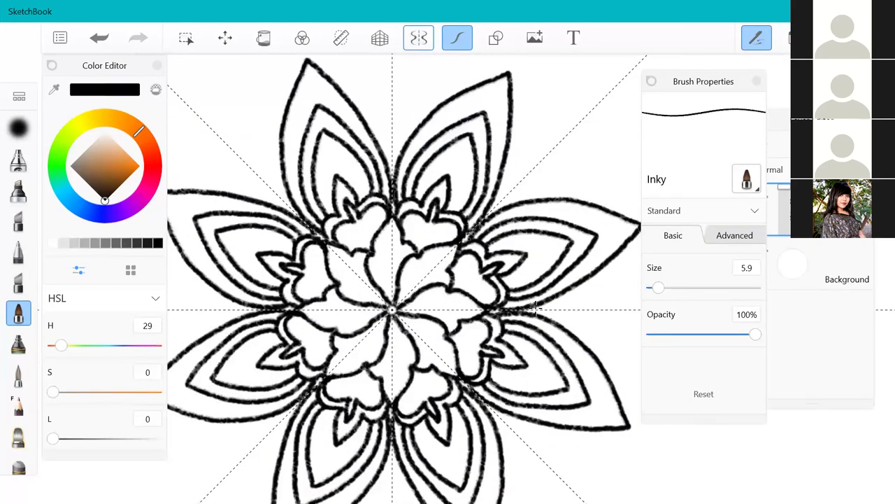
mouse_move(503, 312)
mouse_down()
mouse_move(580, 327)
mouse_move(618, 441)
mouse_move(535, 441)
mouse_move(477, 389)
mouse_up()
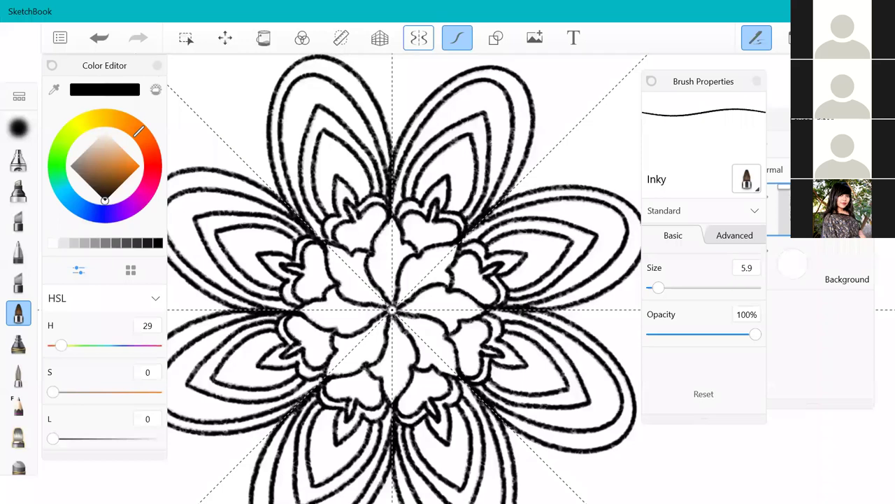
- Fill the inner leaf shape of all eight petals with solid black and leave the Fill tool
click(263, 37)
scroll(213, 232, up, 1)
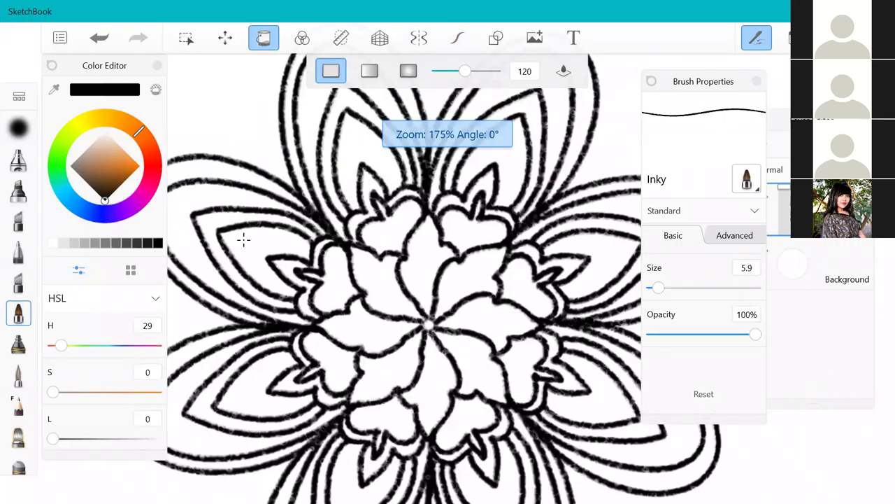
click(261, 253)
click(365, 150)
click(503, 152)
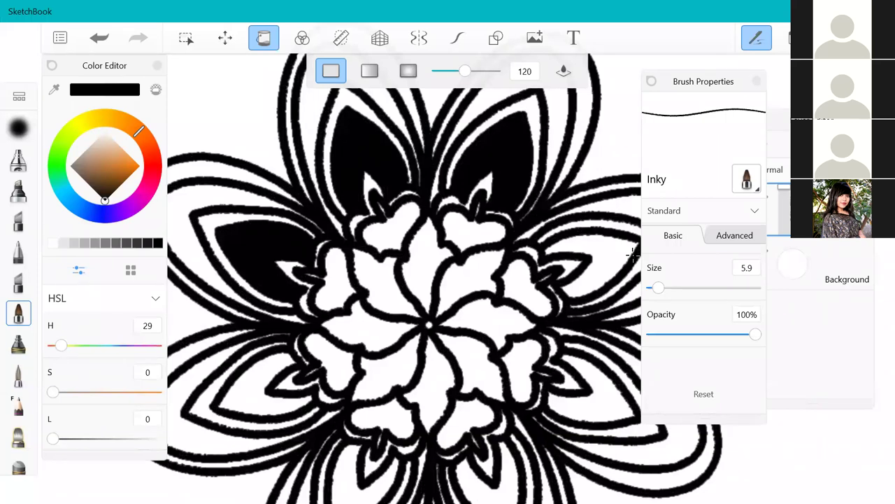
click(256, 386)
click(342, 469)
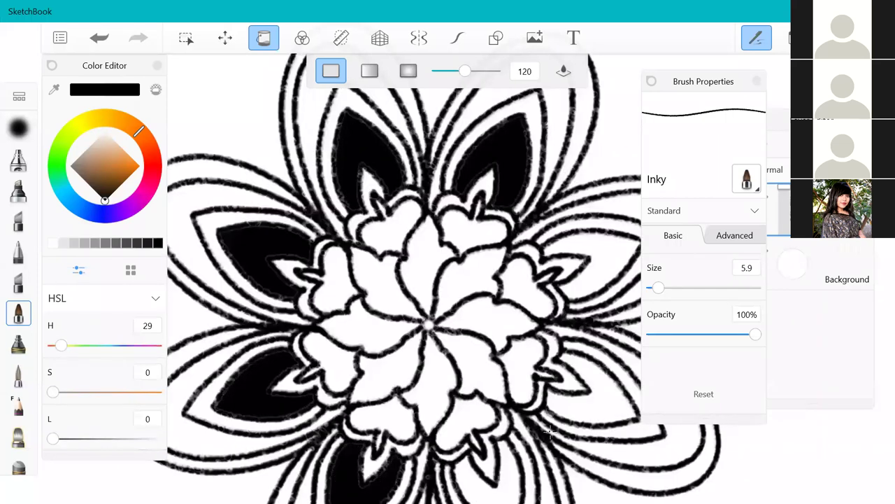
click(490, 476)
click(581, 413)
click(602, 272)
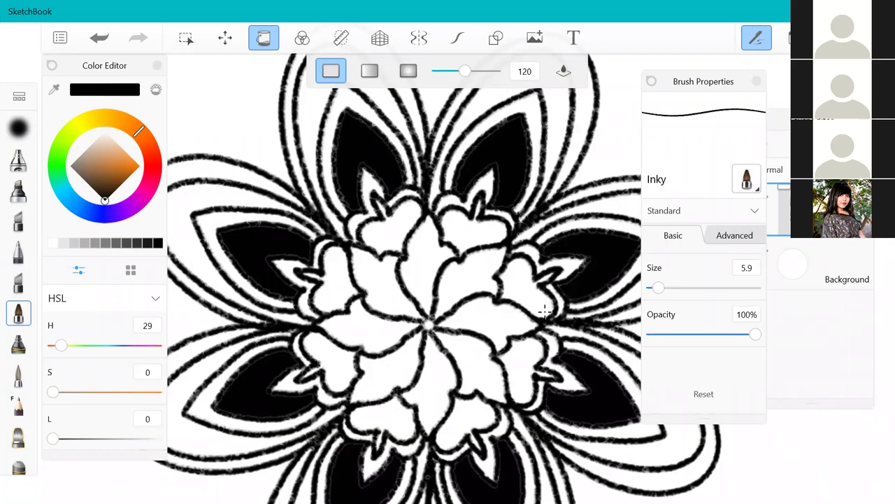
scroll(544, 311, down, 3)
scroll(519, 353, down, 2)
click(266, 38)
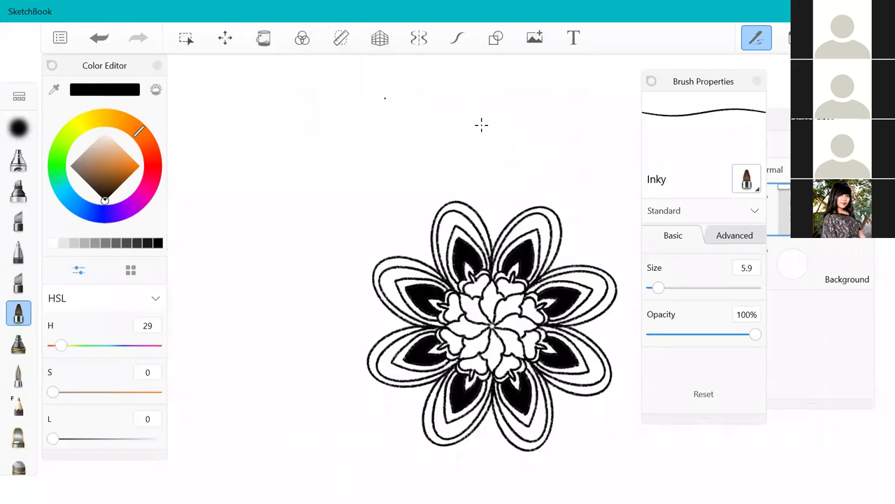
- Undo the last stroke, turn radial symmetry back on, and draw one more rounded outline around the outside of the petals
scroll(545, 198, up, 1)
scroll(545, 198, up, 3)
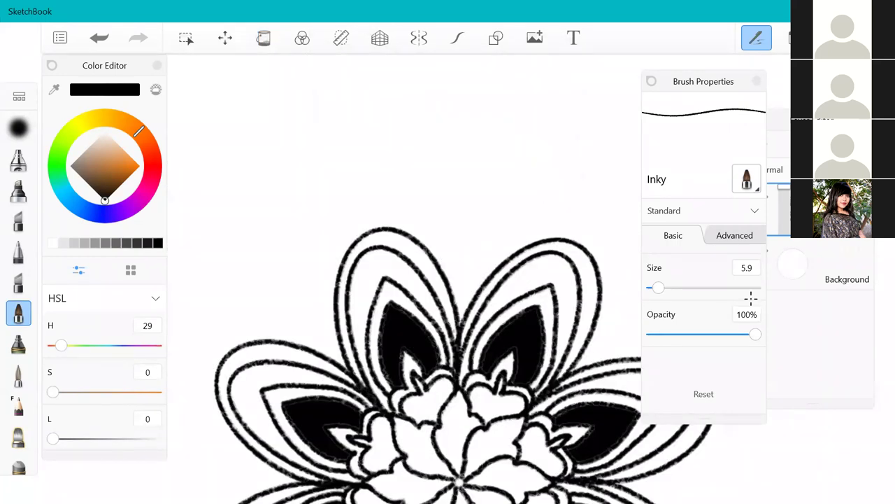
key(ctrl+z)
key(x)
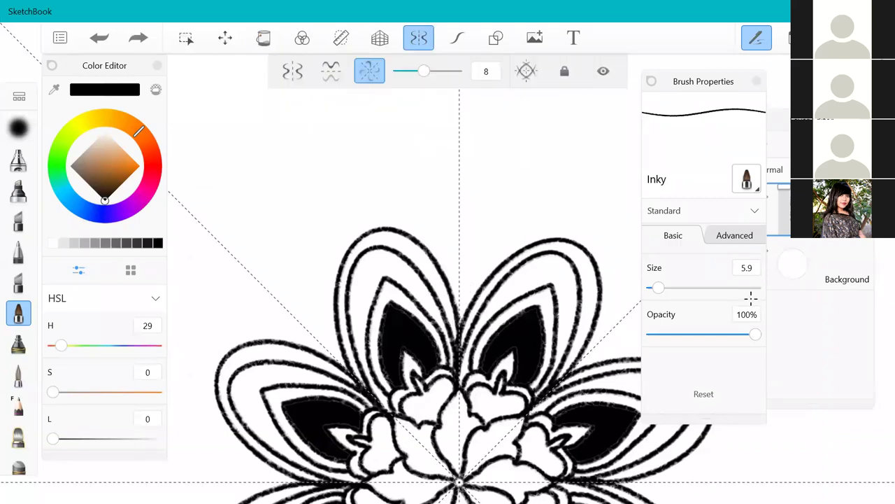
mouse_move(341, 363)
mouse_down()
mouse_move(321, 294)
mouse_move(357, 206)
mouse_move(372, 198)
mouse_move(439, 238)
mouse_move(460, 283)
mouse_up()
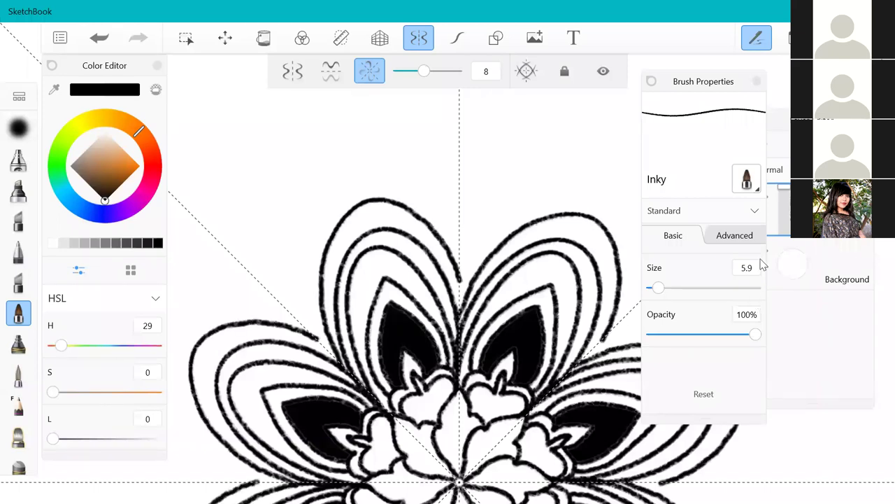
- Extend the open end of the outermost petal outline down toward the neighboring petal
scroll(462, 287, up, 6)
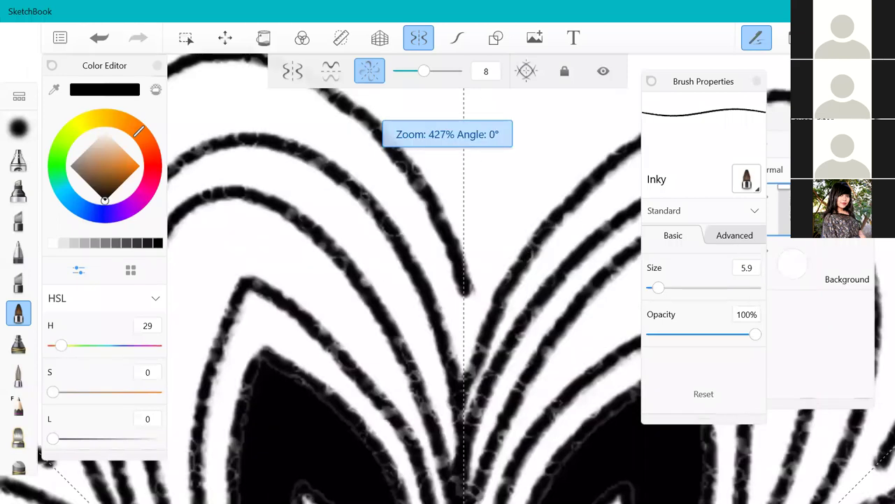
drag(466, 292, 469, 320)
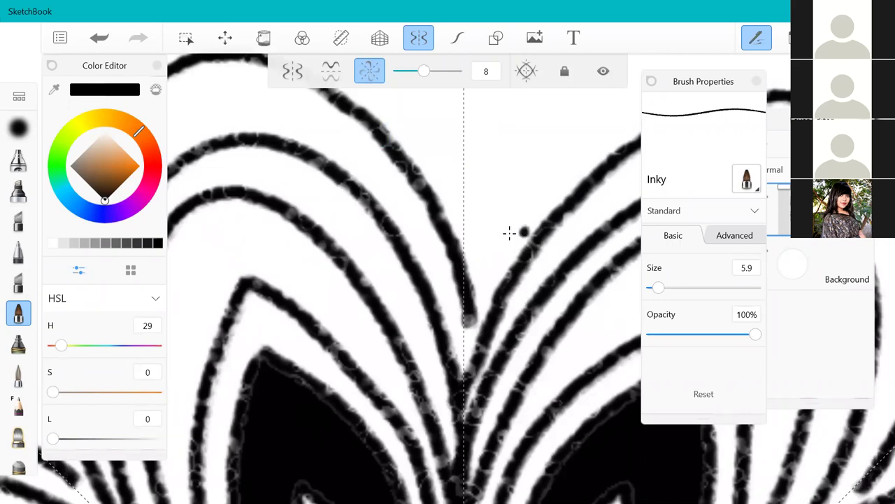
scroll(508, 233, up, 8)
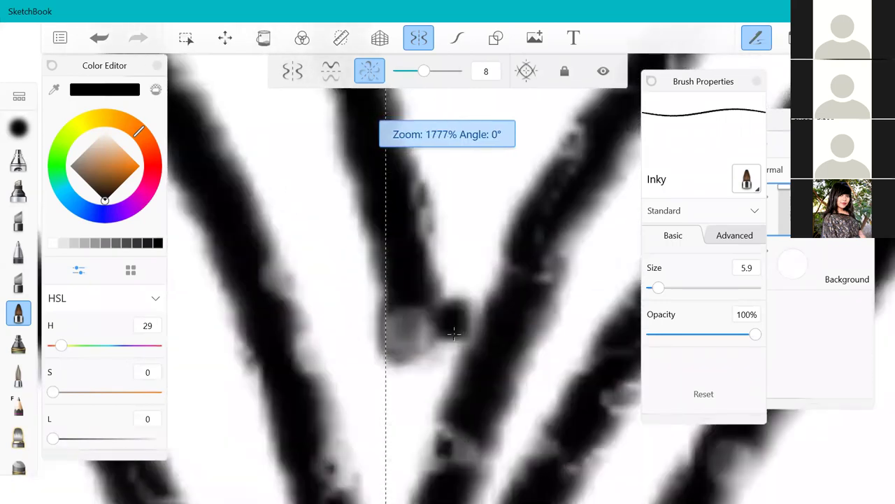
- Try to fill the band inside the outermost petal outline with solid black, and undo the fill
scroll(454, 333, down, 15)
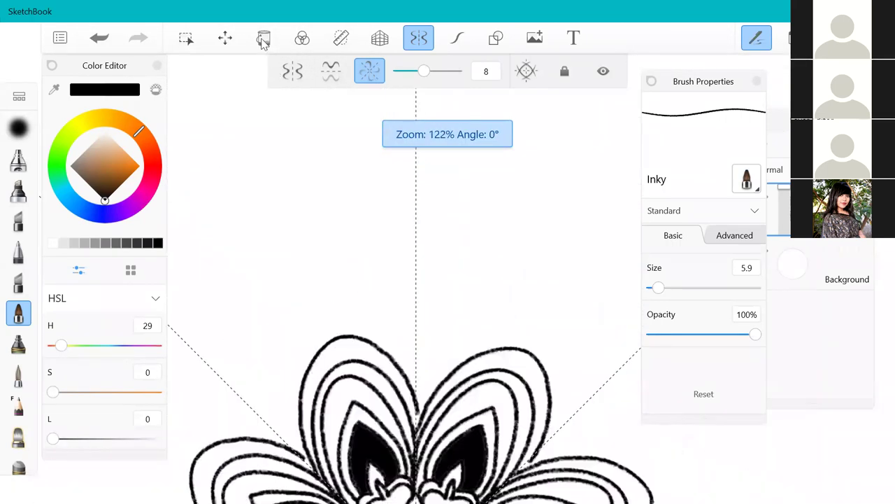
click(264, 39)
click(378, 368)
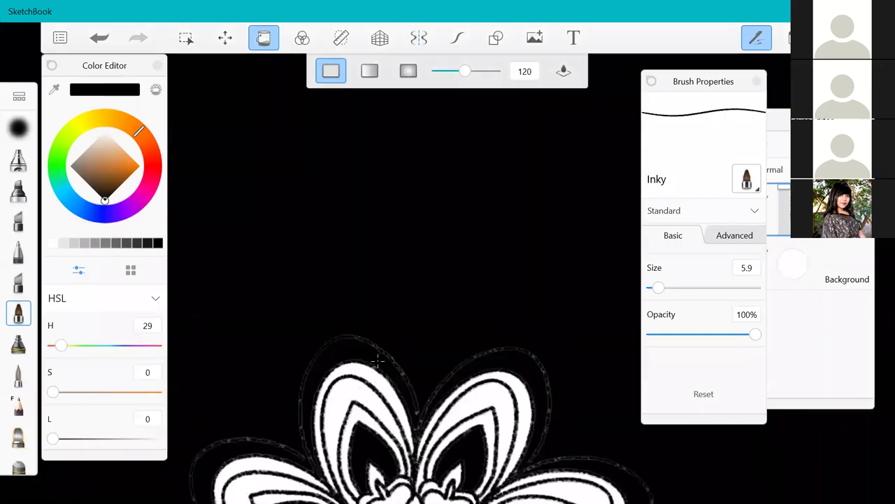
scroll(336, 382, down, 6)
scroll(336, 381, down, 3)
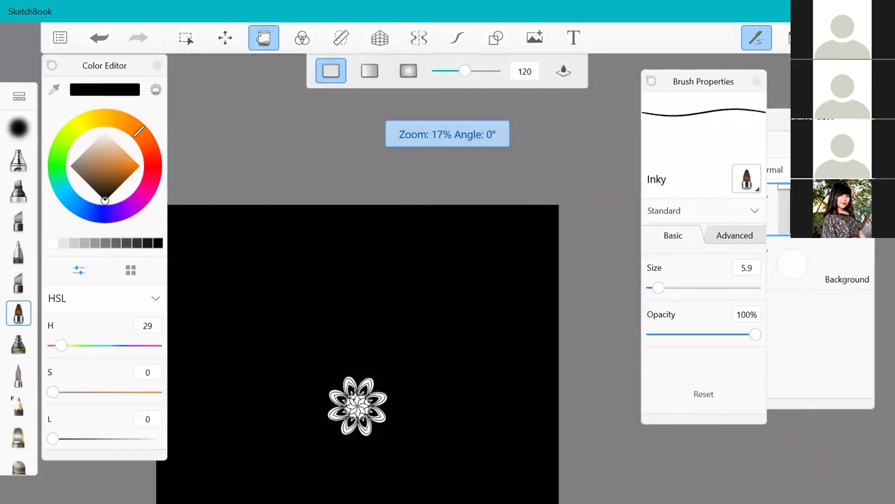
scroll(336, 381, up, 4)
click(99, 38)
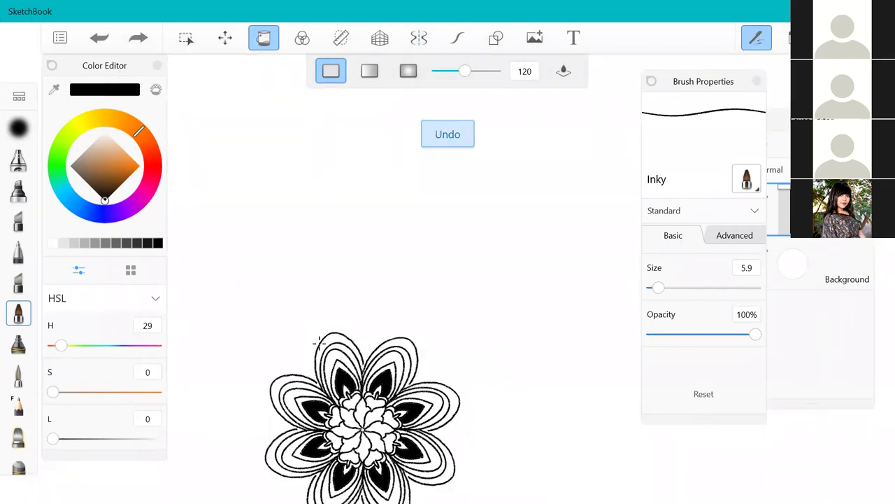
- Return to the Inky brush and draw a short black stroke closing the gap between the two upper petals' outermost outlines
scroll(349, 364, up, 5)
scroll(494, 426, up, 2)
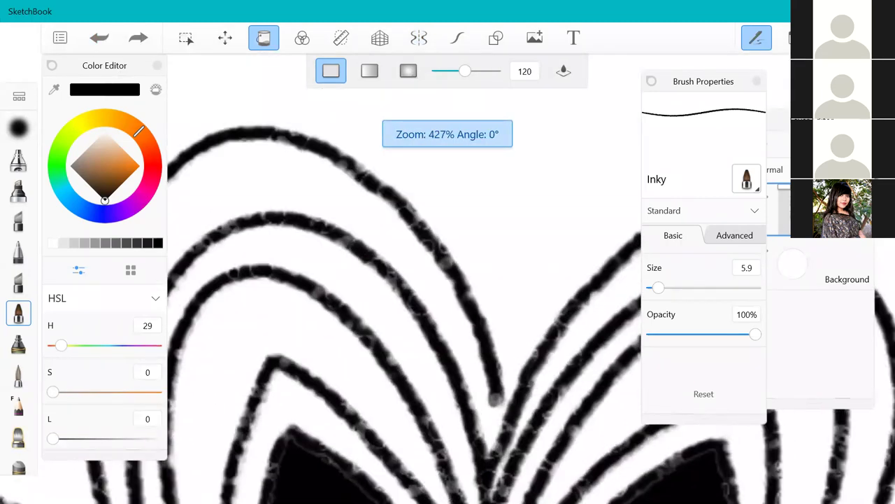
click(99, 38)
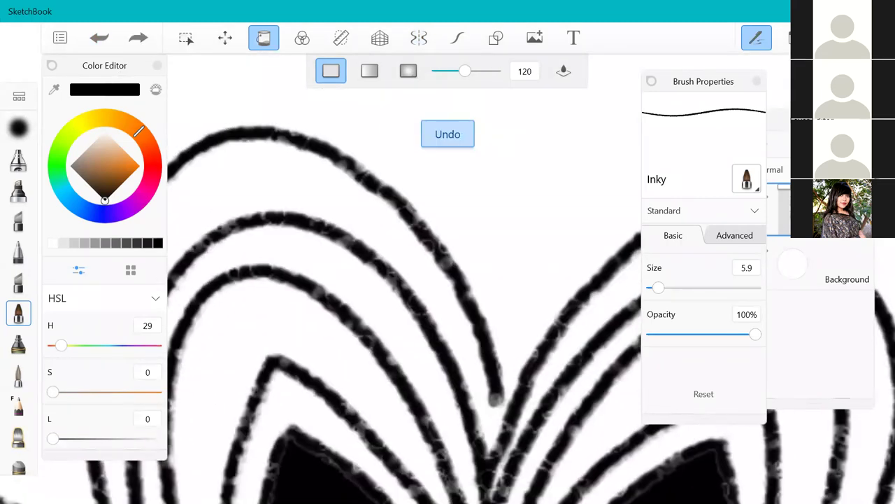
click(19, 313)
drag(495, 393, 492, 455)
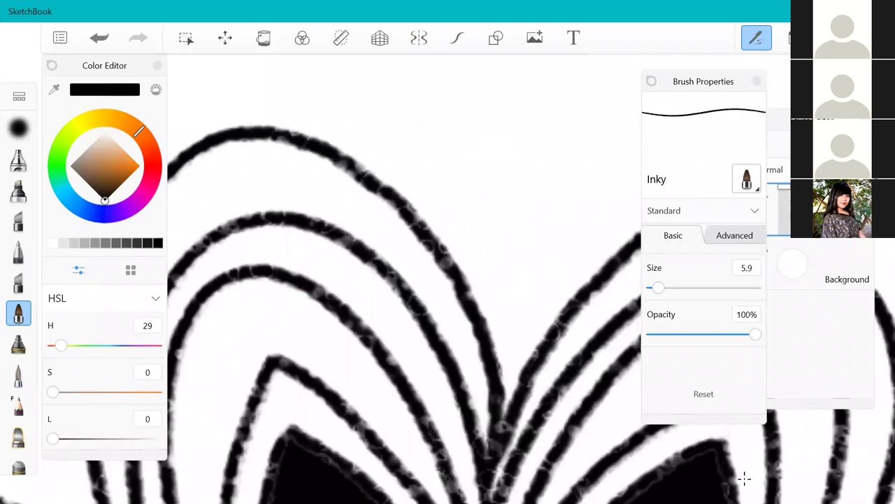
- Examine the flower mandala on the full canvas from several zoom distances
scroll(742, 482, down, 10)
scroll(742, 481, up, 1)
scroll(741, 482, down, 4)
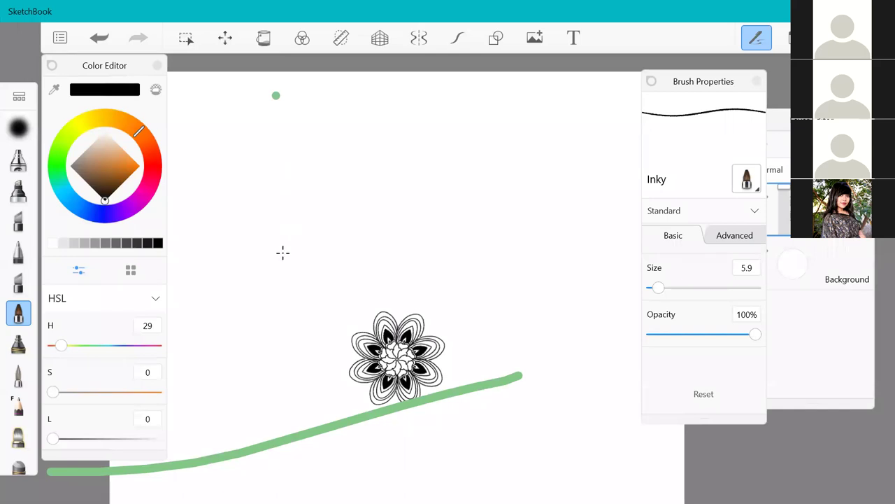
scroll(283, 313, down, 2)
scroll(266, 387, up, 2)
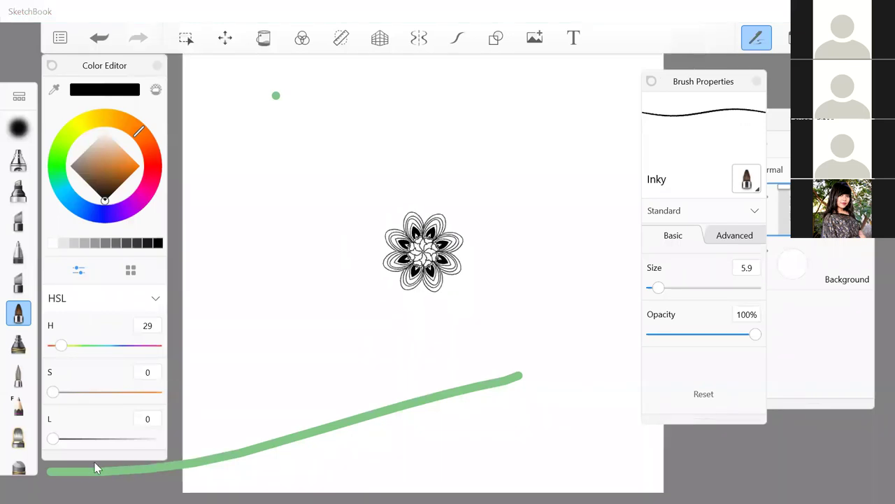
scroll(416, 361, down, 5)
scroll(402, 389, down, 2)
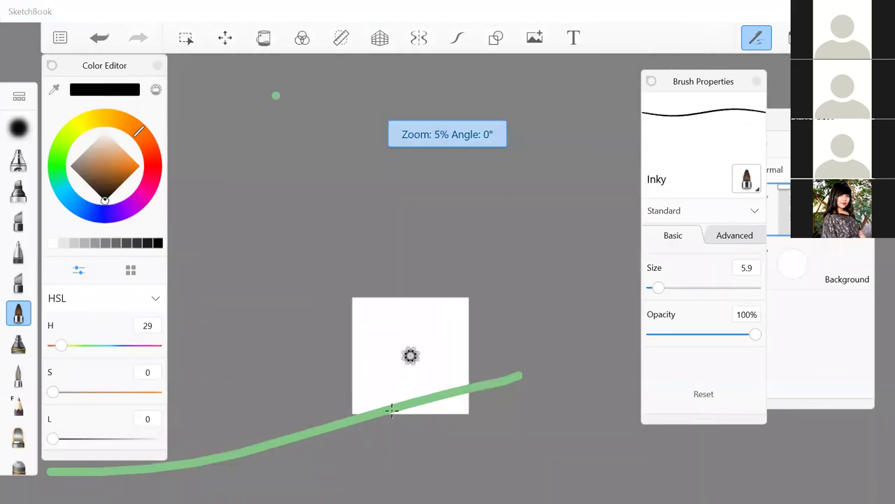
scroll(379, 420, up, 4)
scroll(485, 324, down, 2)
scroll(485, 324, up, 2)
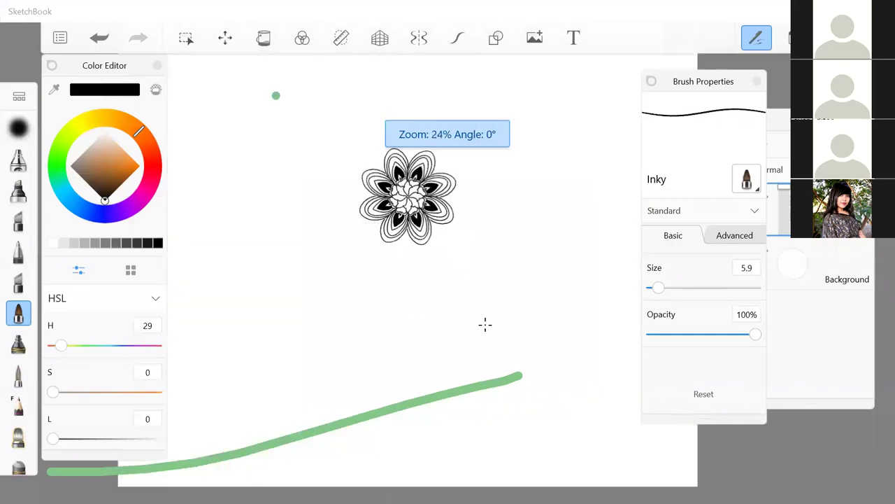
scroll(355, 381, down, 1)
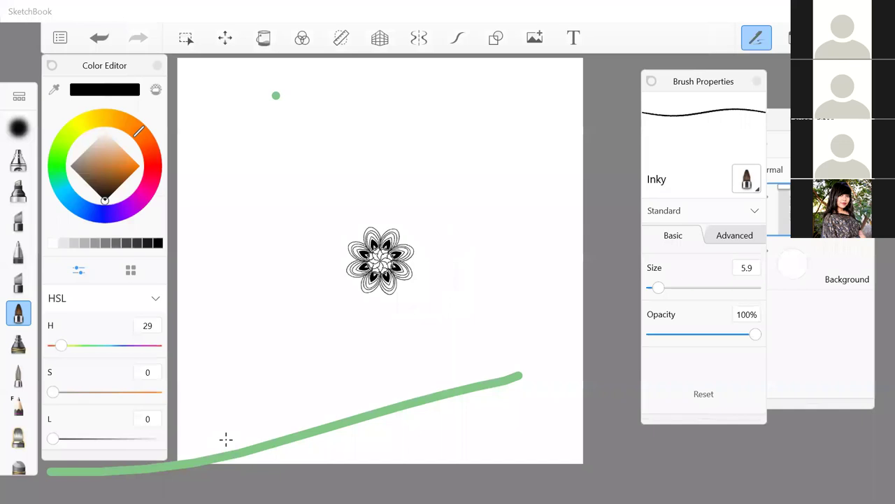
scroll(226, 438, up, 2)
scroll(293, 354, down, 2)
- Undo the last drawing action, toggling the Predictive Stroke option on and back off
click(460, 36)
click(104, 31)
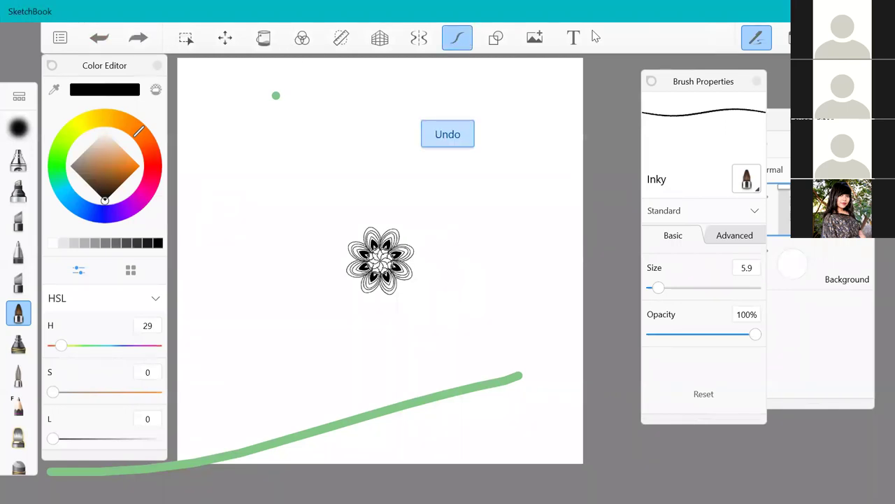
scroll(500, 136, down, 1)
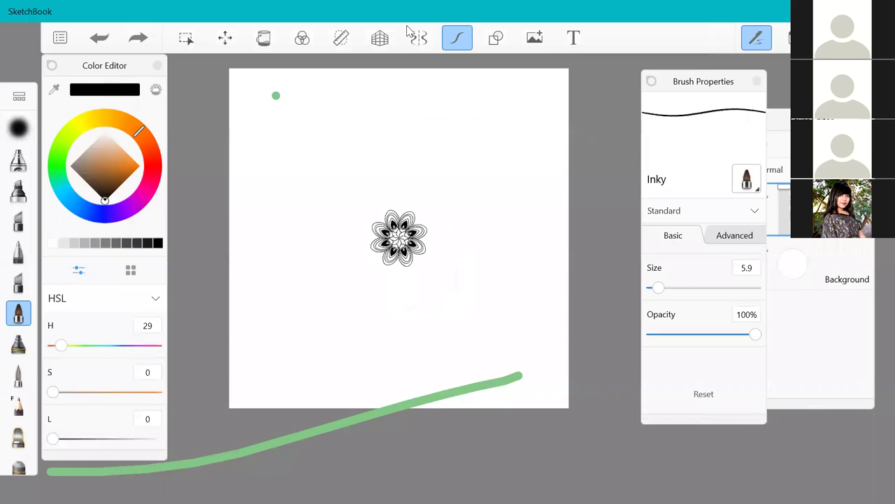
click(468, 42)
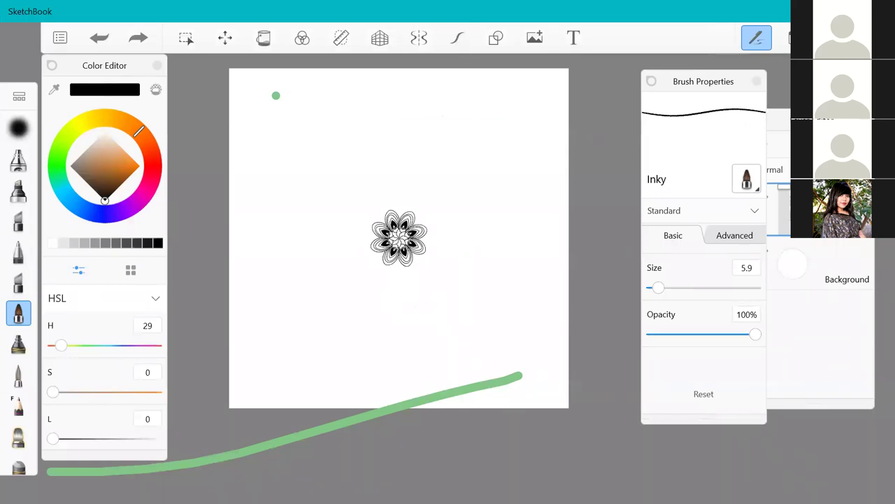
- Switch to the sketchbook presentation in PowerPoint, start the slide show from the Q and A slide, and advance to the Assessment slide
key(super)
key(super)
key(alt+Tab)
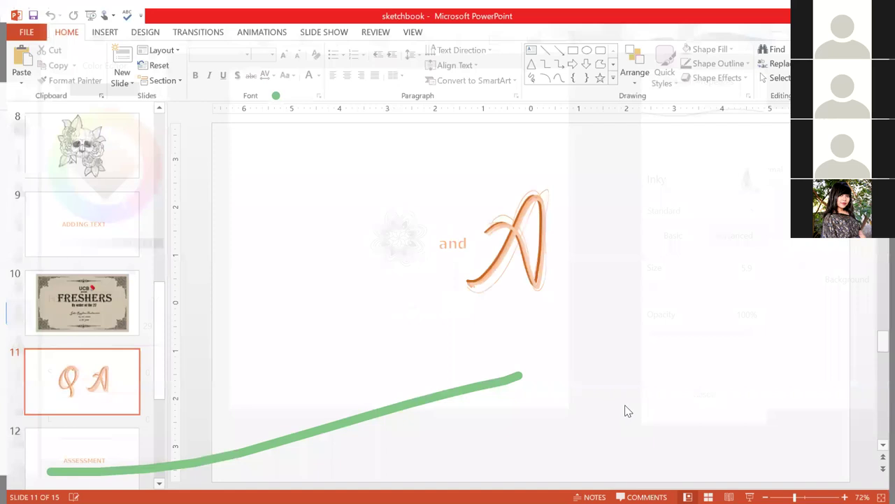
click(750, 497)
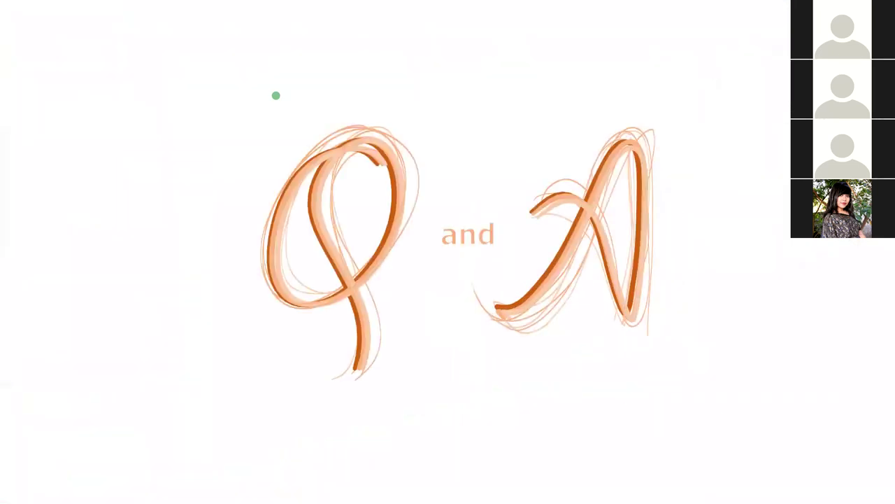
key(Right)
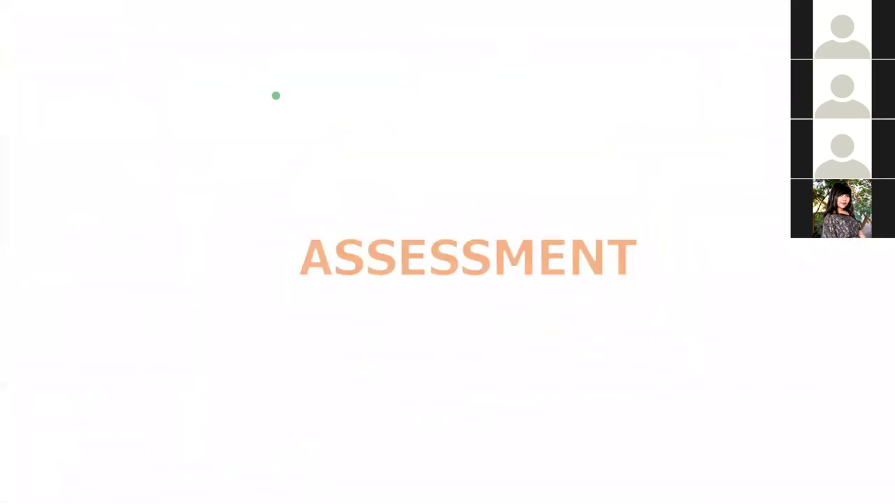